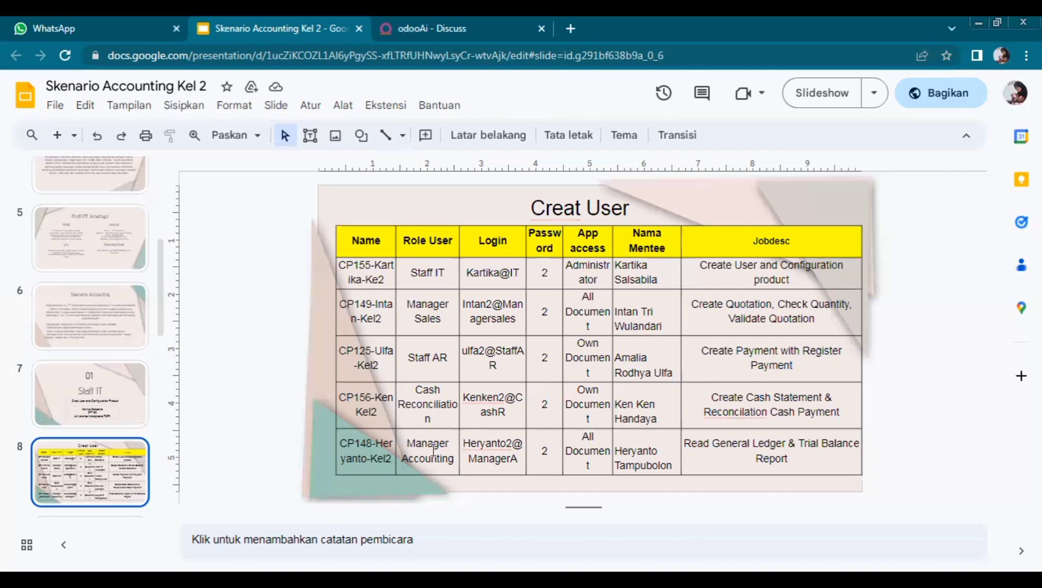
# Step: Switch from the Google Slides user table to the Odoo Discuss browser tab
pyautogui.click(483, 28)
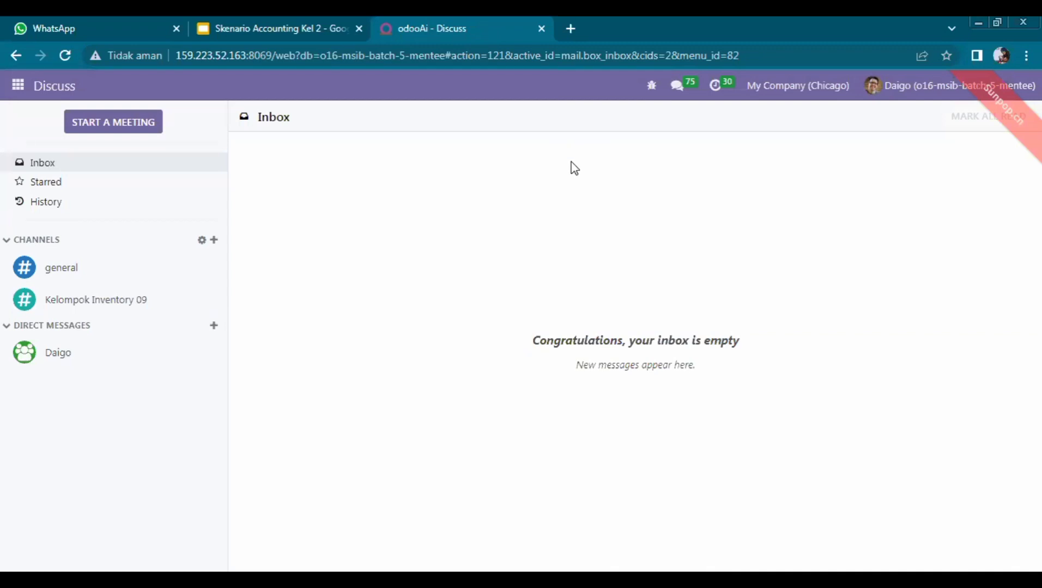
# Step: Go to Settings > Users & Companies > Users to list the 77 internal users
pyautogui.click(29, 86)
pyautogui.moveTo(102, 321); pyautogui.dragTo(101, 387)
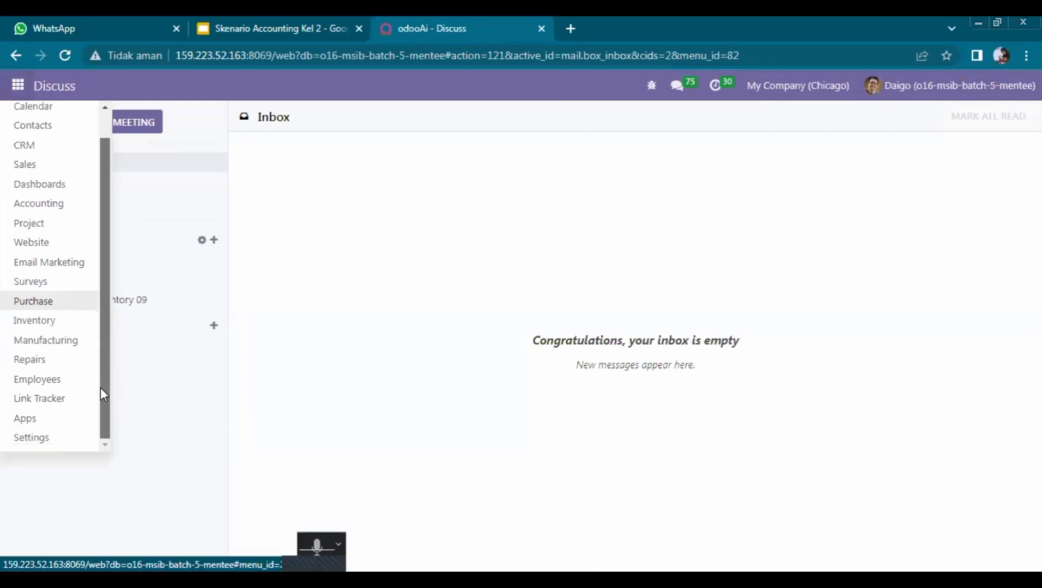
pyautogui.click(62, 446)
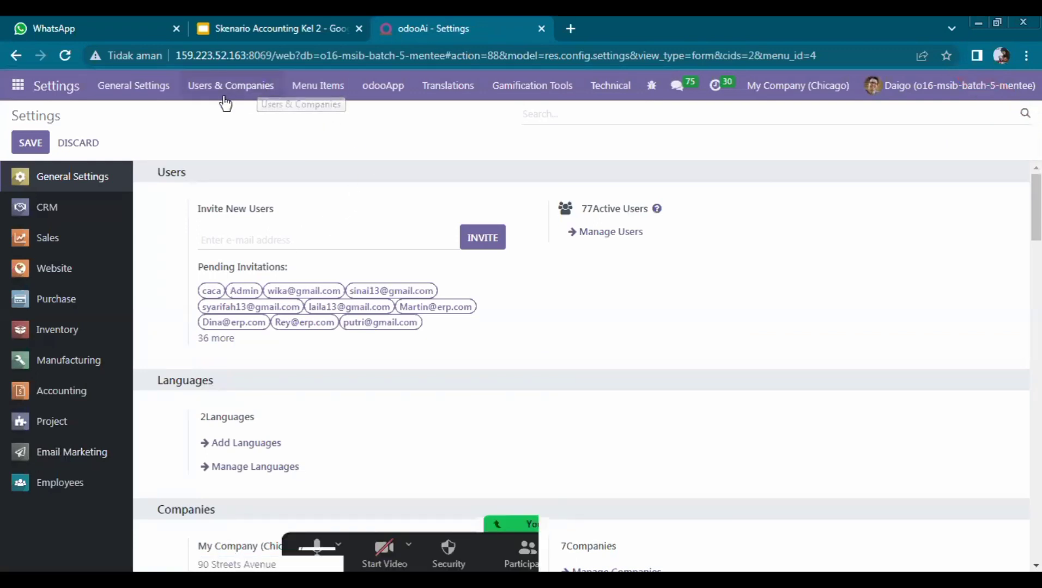
pyautogui.click(247, 98)
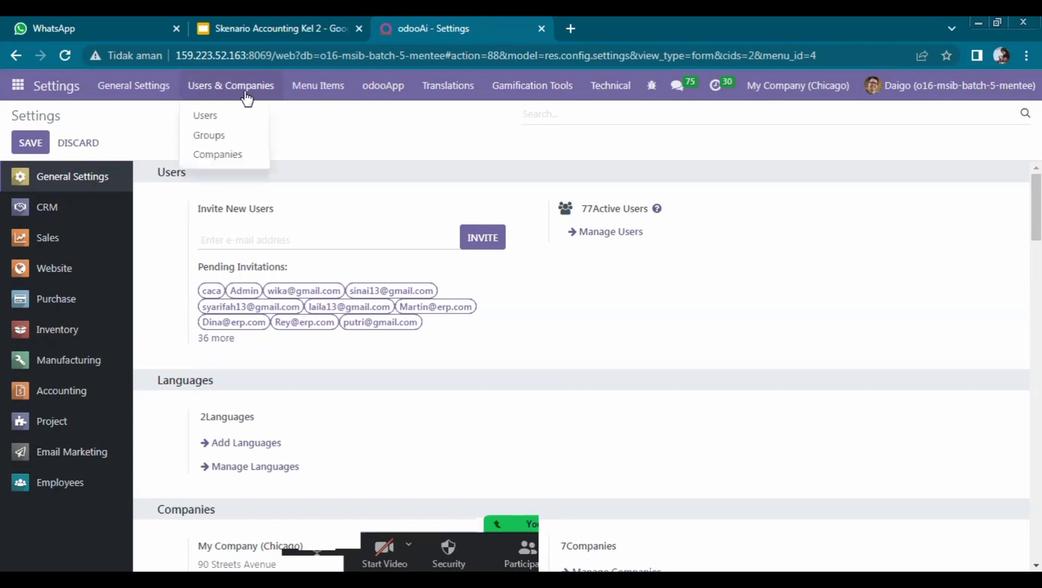
pyautogui.click(237, 113)
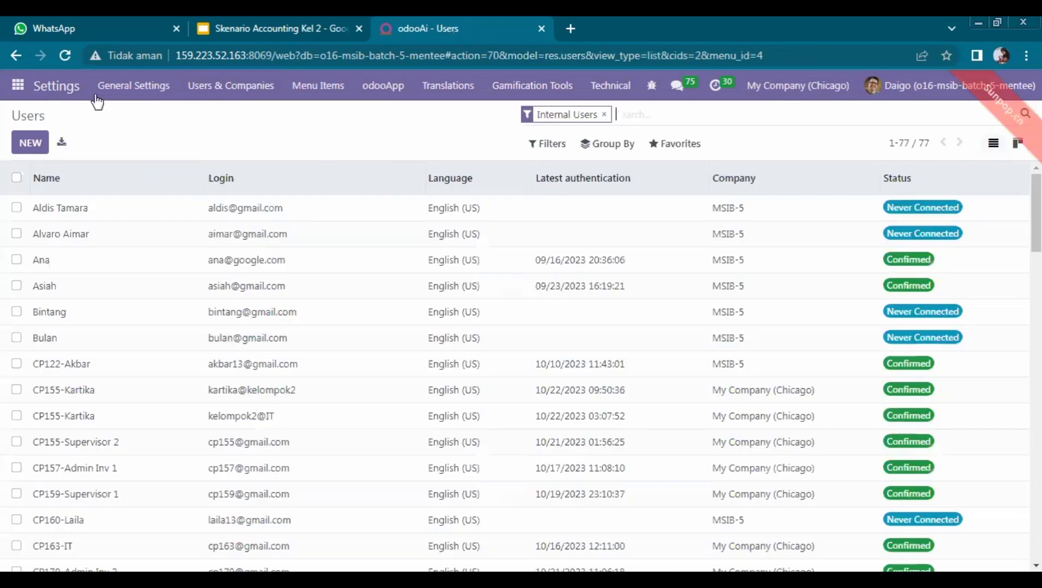
# Step: Create a new user with the Staff IT person's name and login copied from the slide table
pyautogui.click(40, 145)
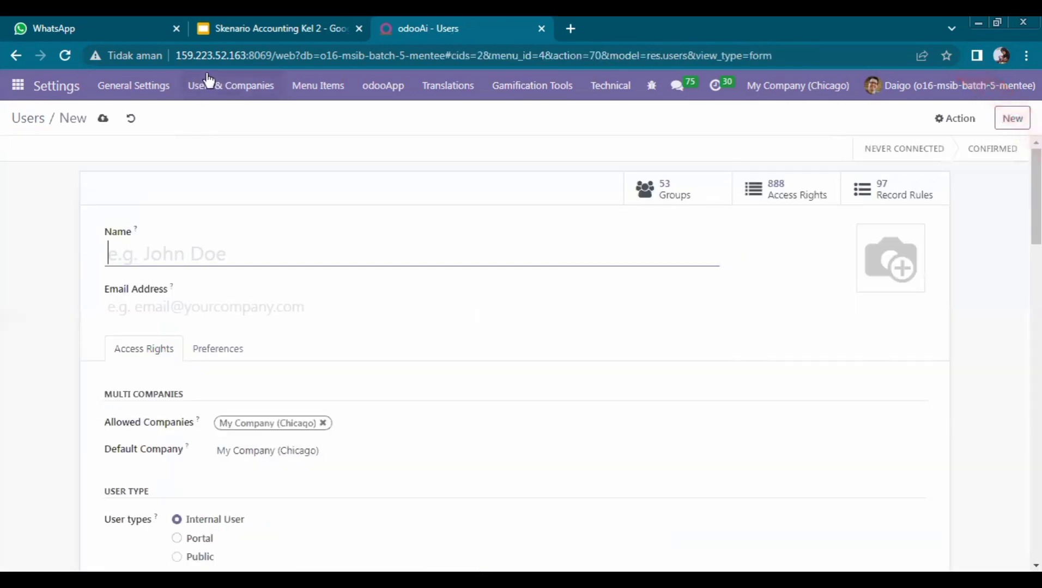
pyautogui.click(255, 15)
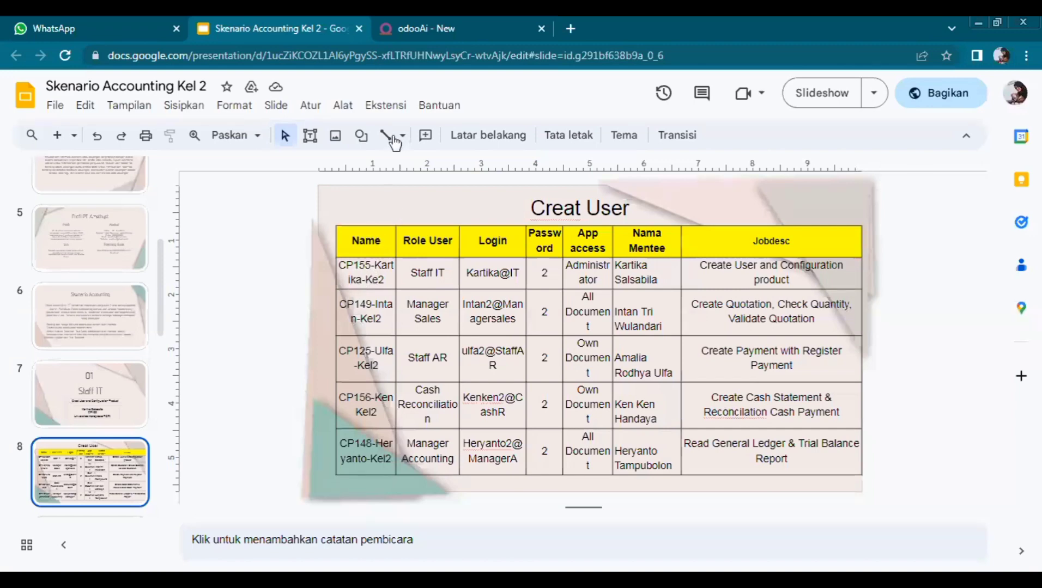
pyautogui.click(397, 28)
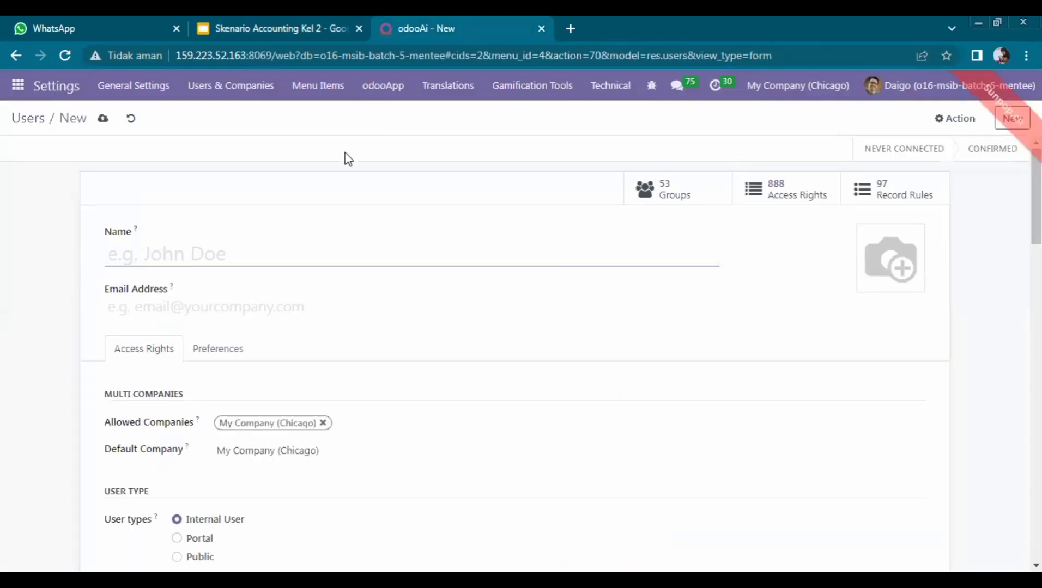
pyautogui.write('CP155')
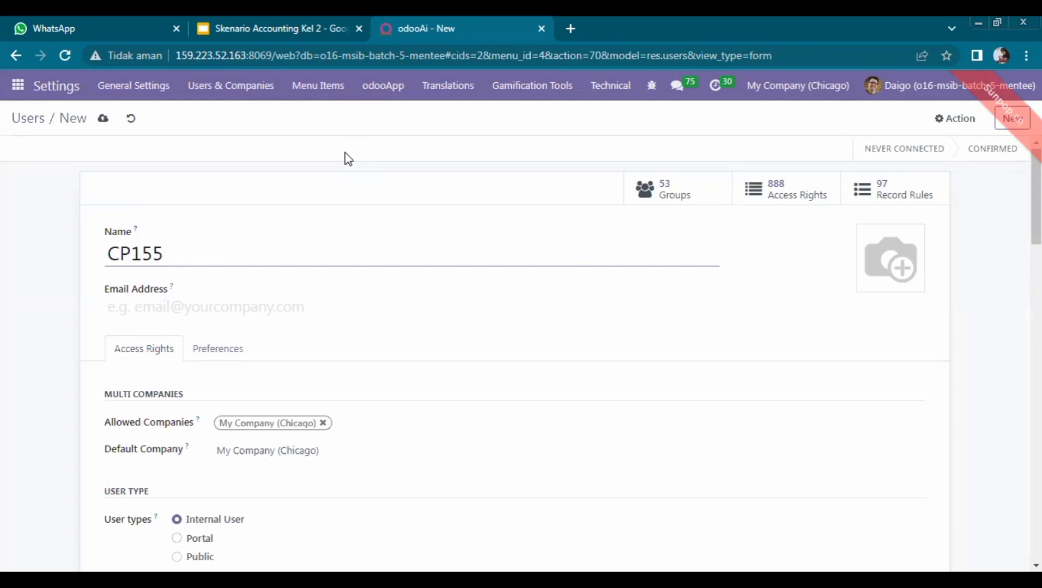
pyautogui.write('-Kartika')
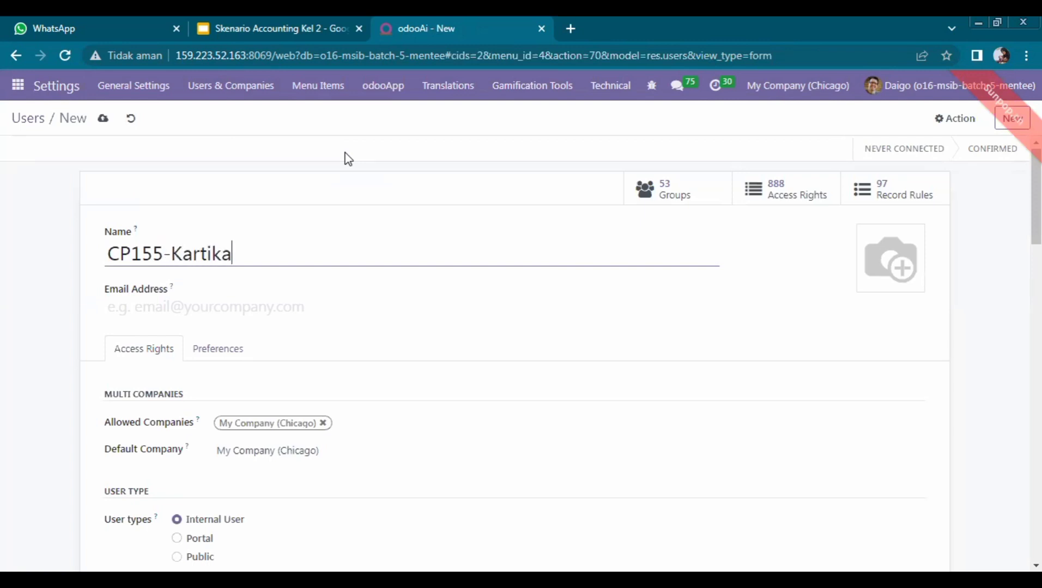
pyautogui.write('-Kel2')
pyautogui.click(181, 305)
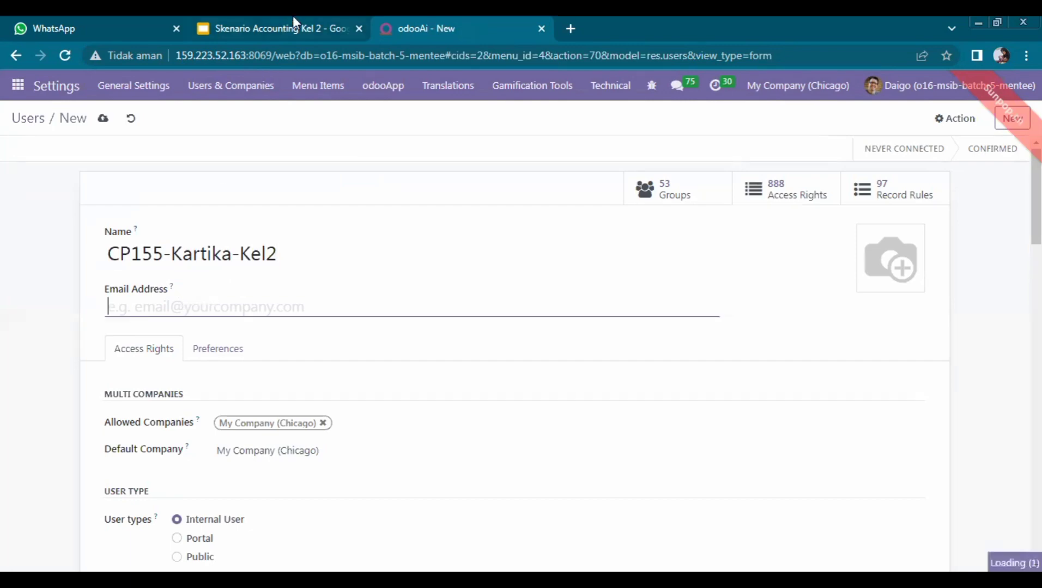
pyautogui.click(293, 20)
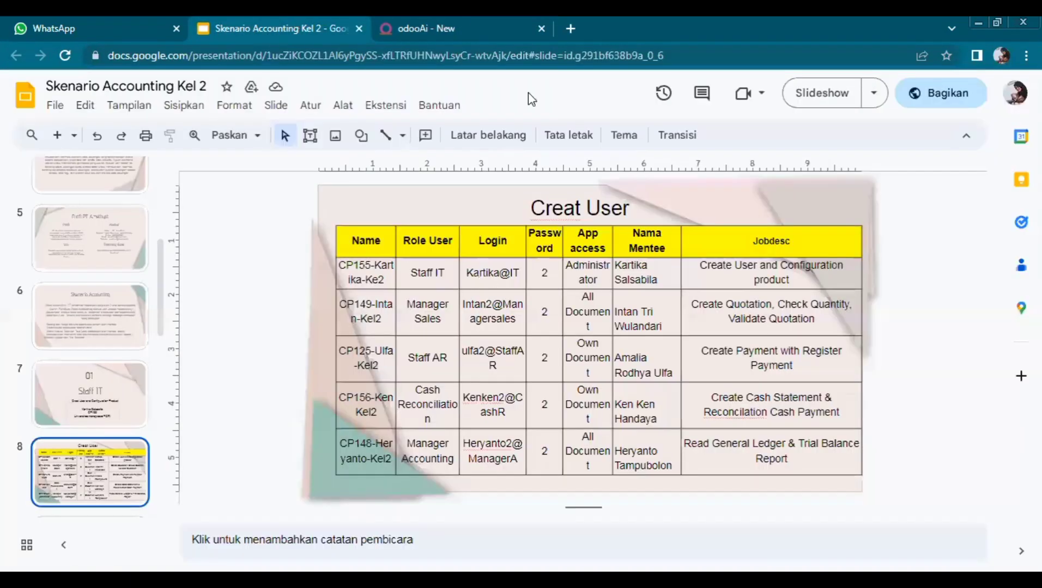
pyautogui.click(454, 19)
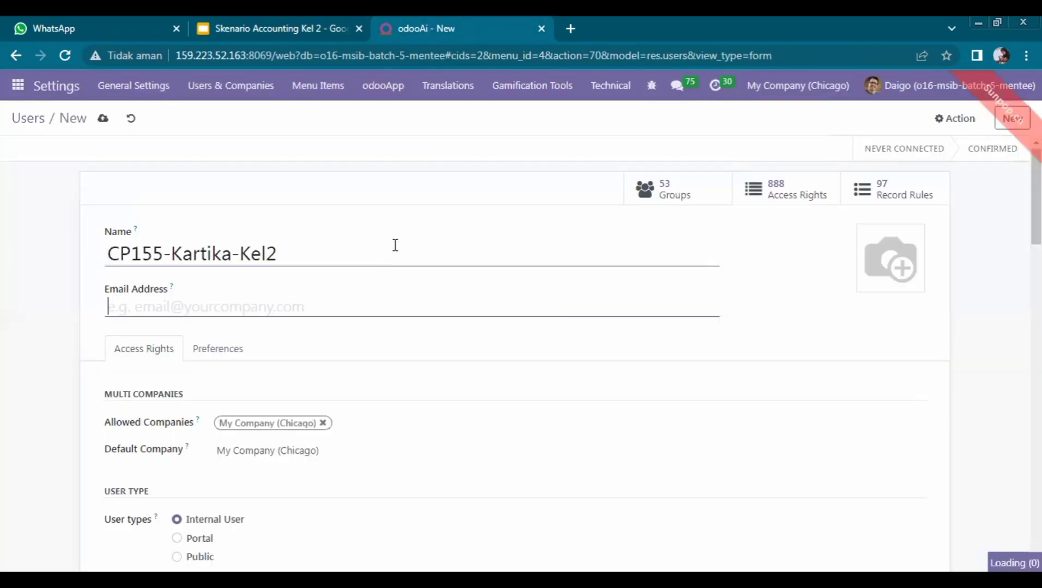
pyautogui.write('K')
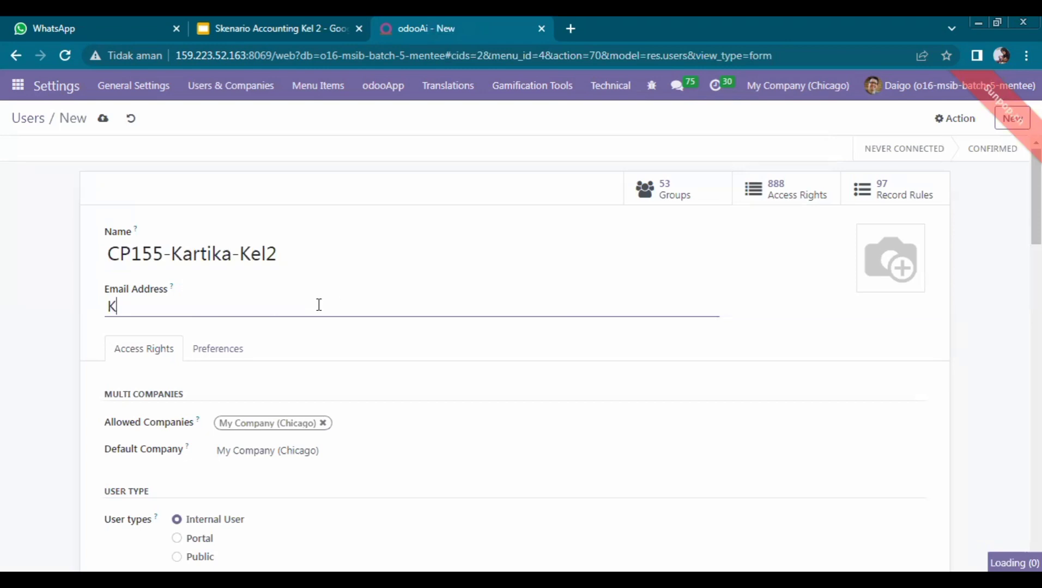
pyautogui.write('artika')
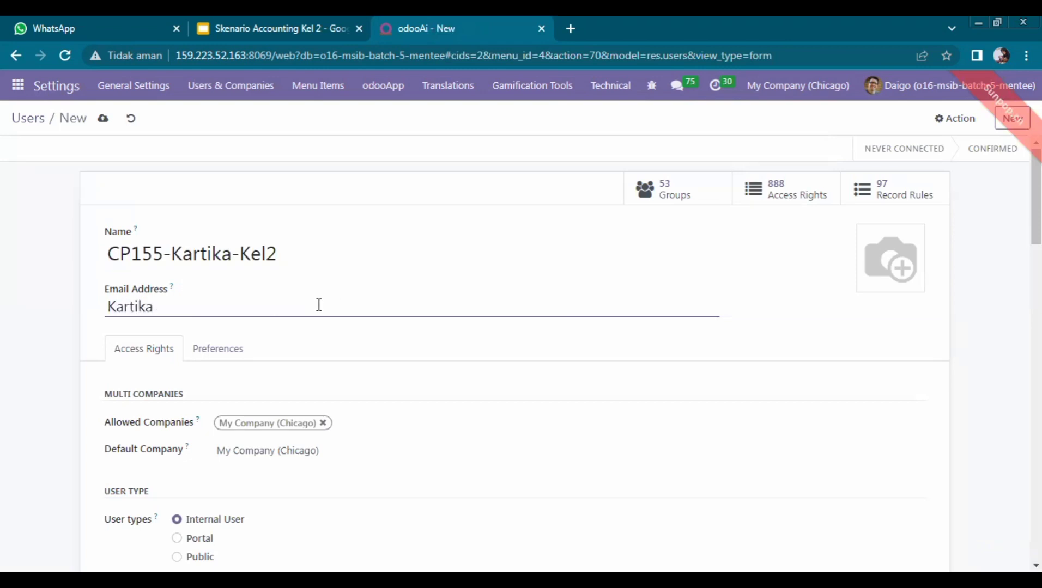
pyautogui.write('@IT')
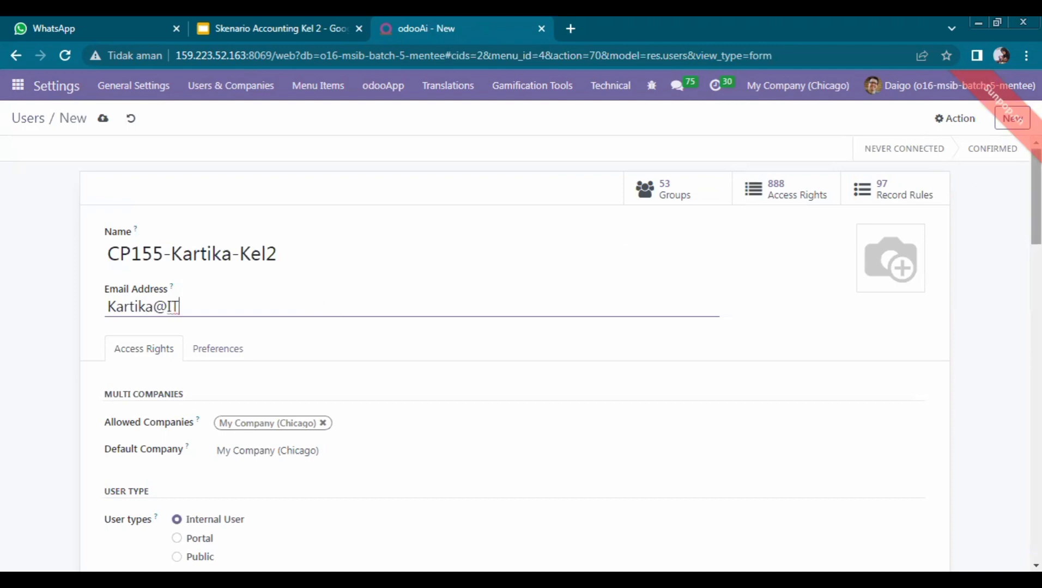
pyautogui.scroll(-5, 983, 188)
pyautogui.moveTo(1036, 251); pyautogui.dragTo(1036, 253)
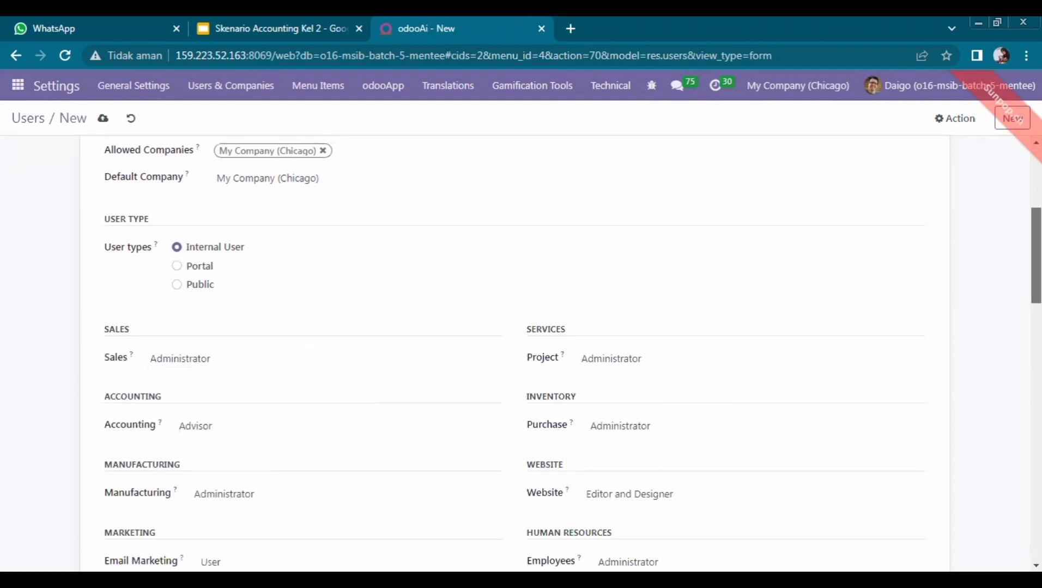
pyautogui.moveTo(1036, 256); pyautogui.dragTo(1036, 294)
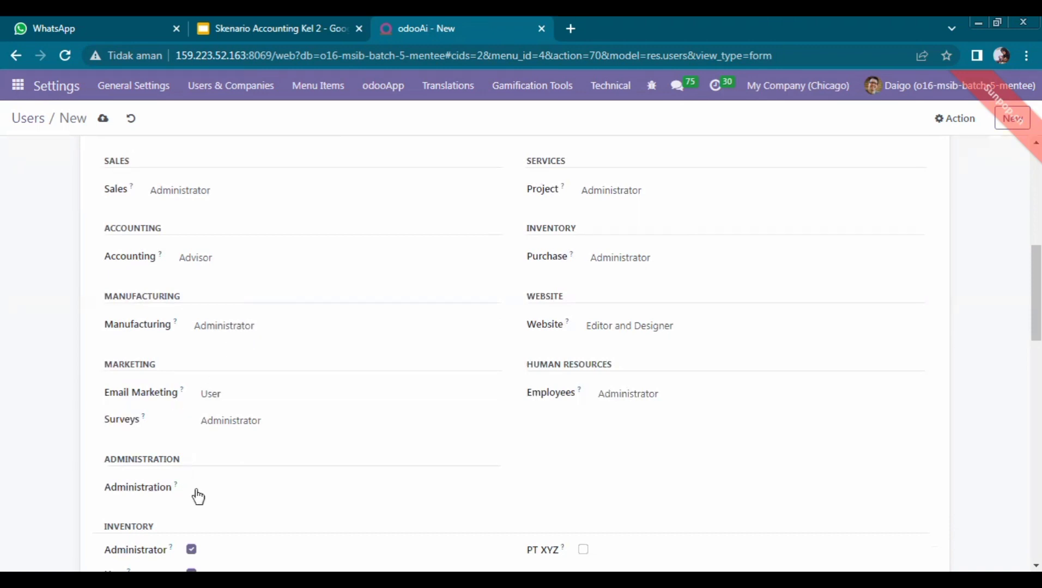
pyautogui.scroll(-2, 866, 402)
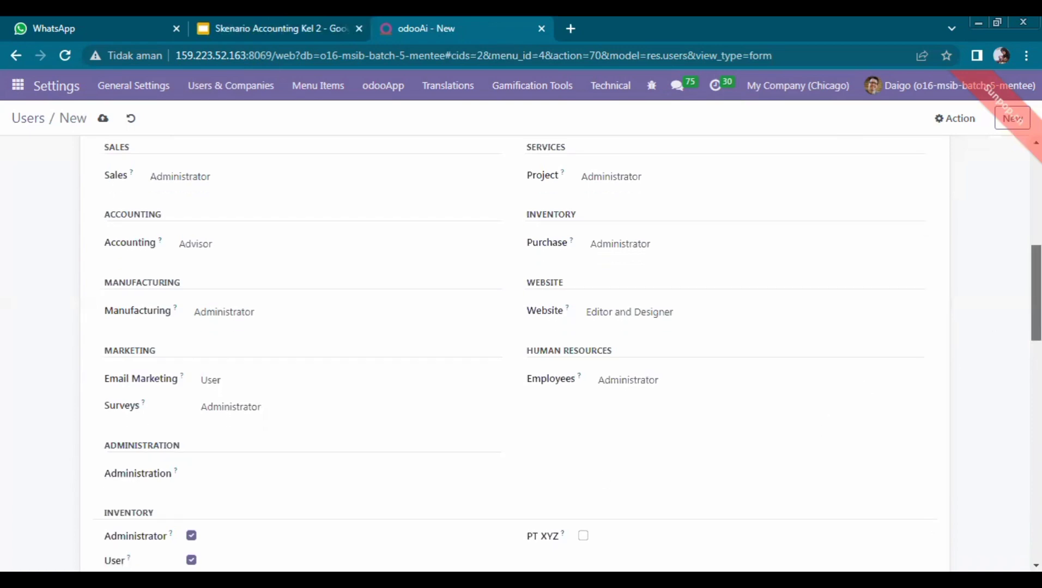
pyautogui.scroll(3, 515, 354)
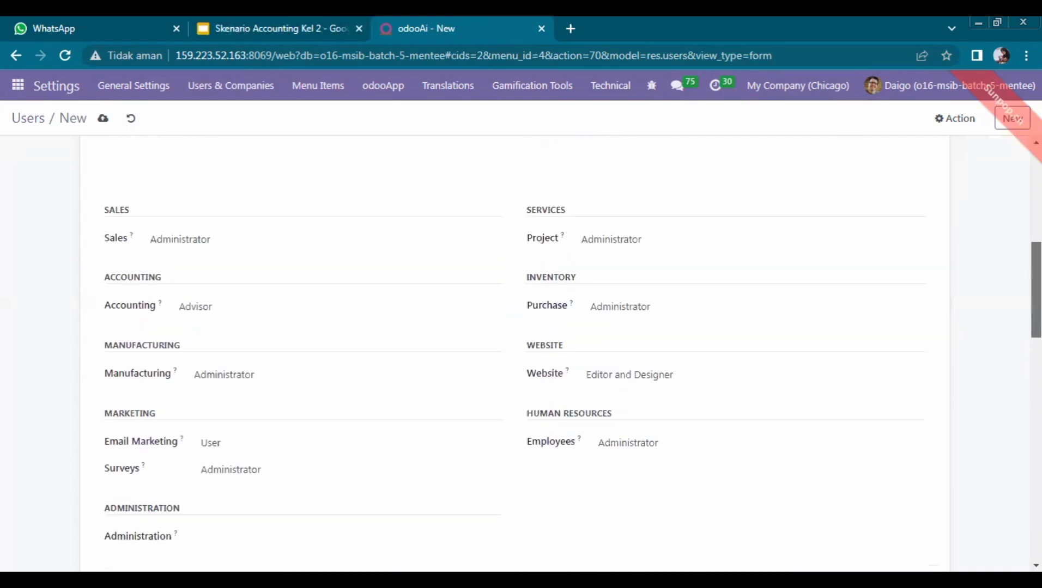
pyautogui.scroll(-1, 515, 355)
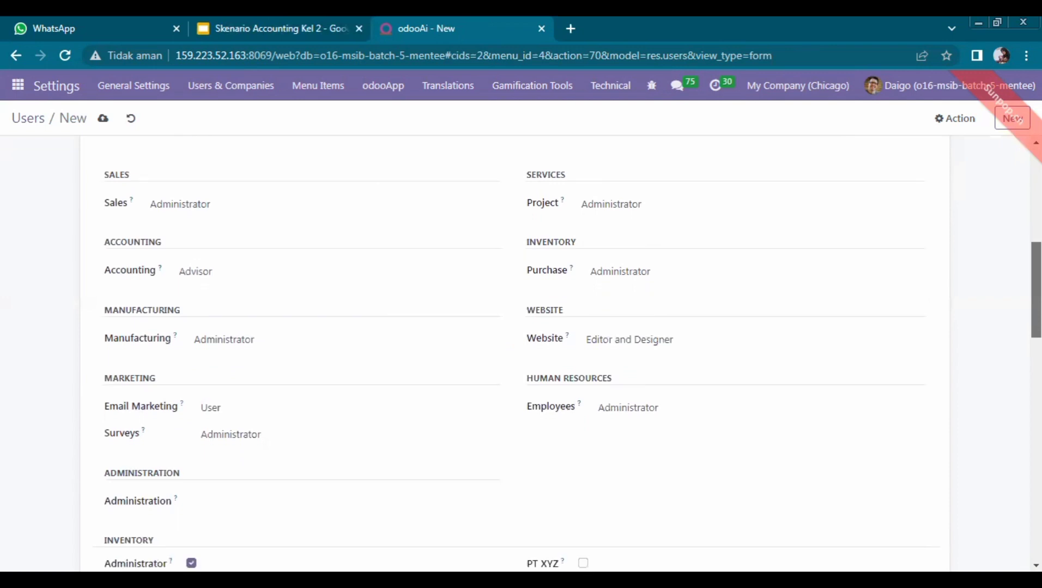
pyautogui.click(711, 339)
pyautogui.click(711, 342)
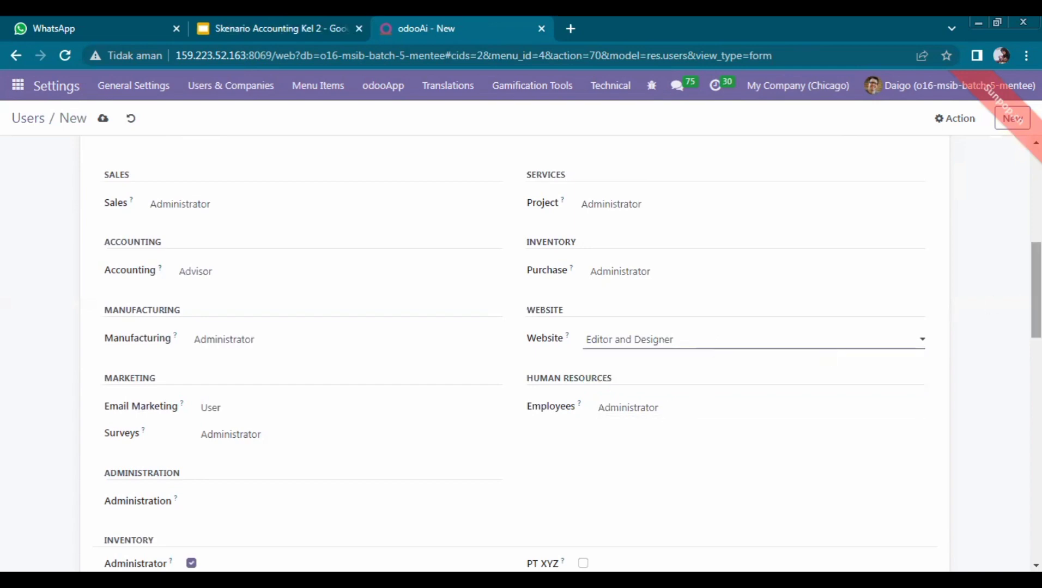
pyautogui.scroll(-3, 827, 358)
pyautogui.scroll(6, 827, 358)
pyautogui.scroll(4, 926, 164)
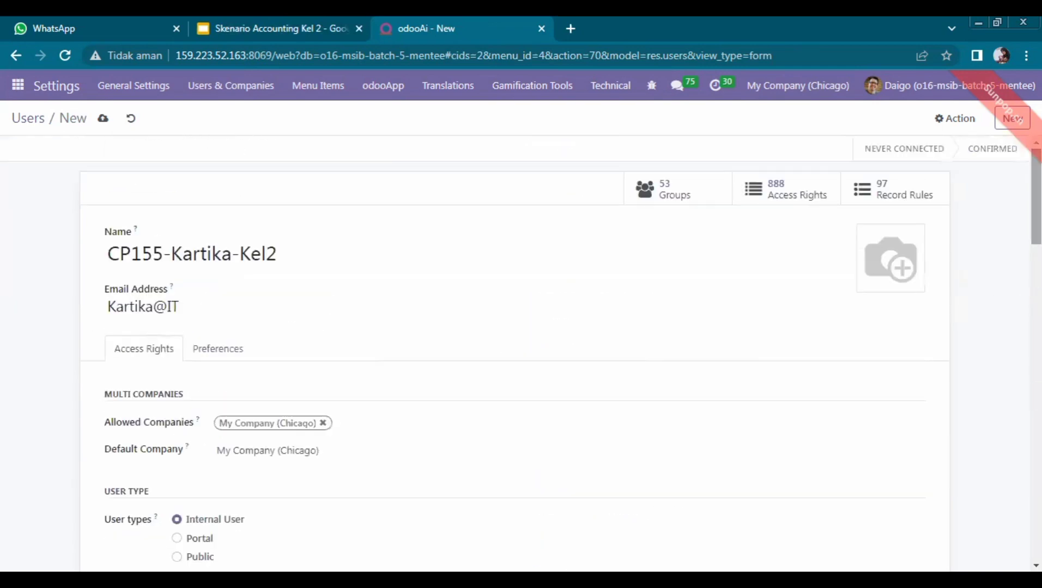
# Step: Use Action > Change Password to assign the user the password from the slide table
pyautogui.click(959, 117)
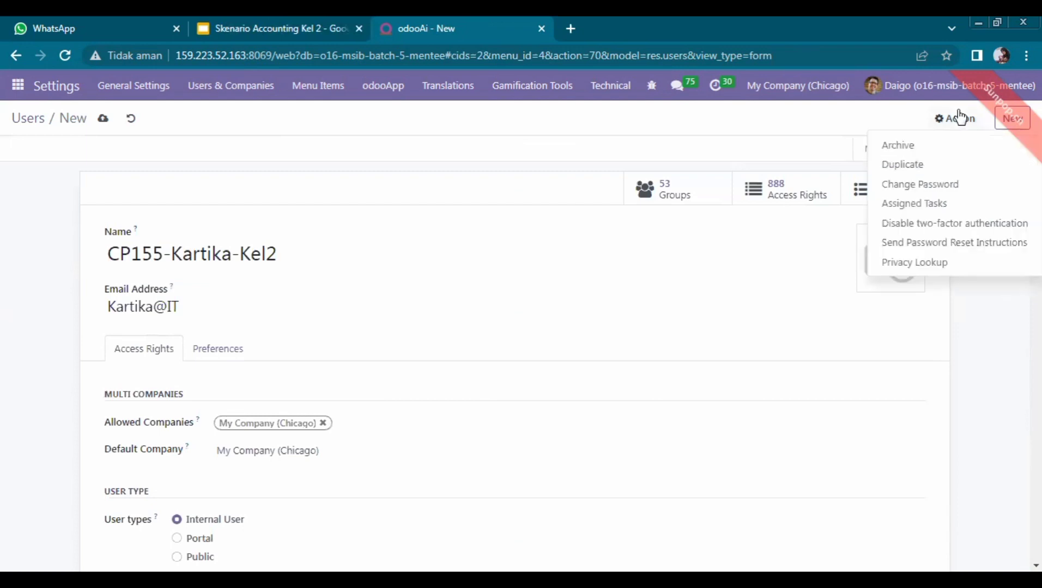
pyautogui.click(926, 184)
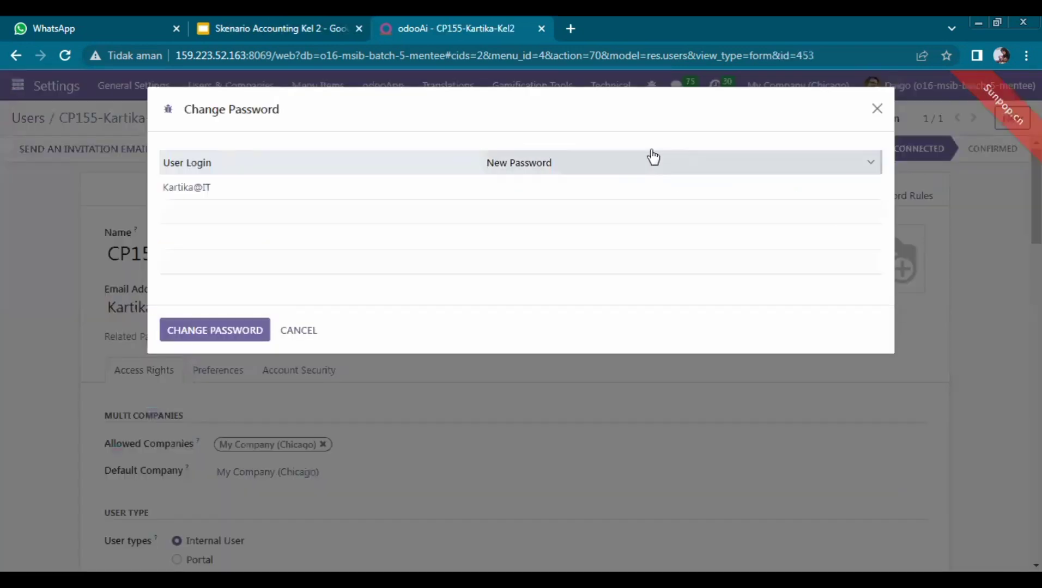
pyautogui.click(619, 188)
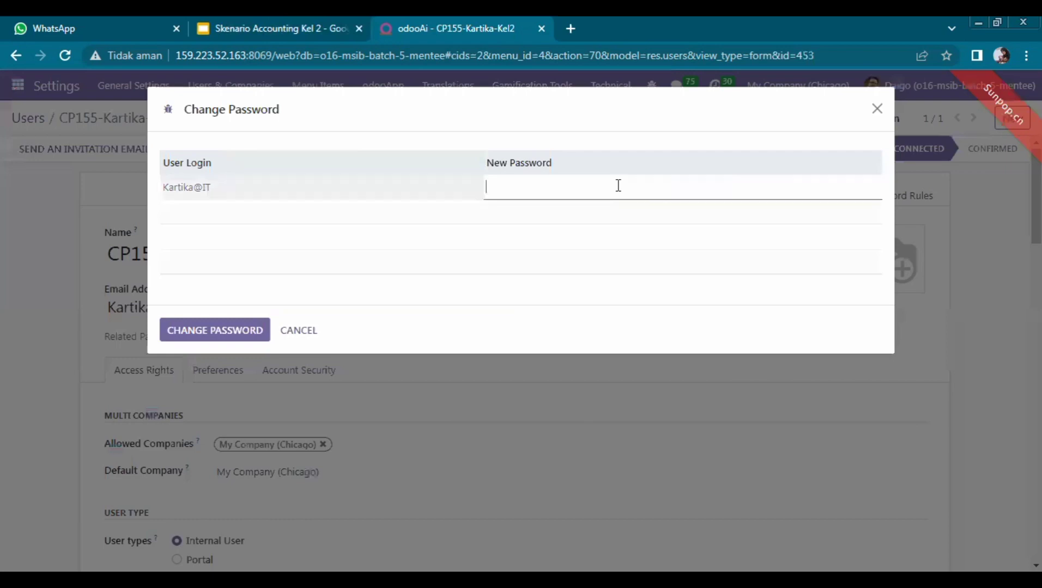
pyautogui.click(363, 17)
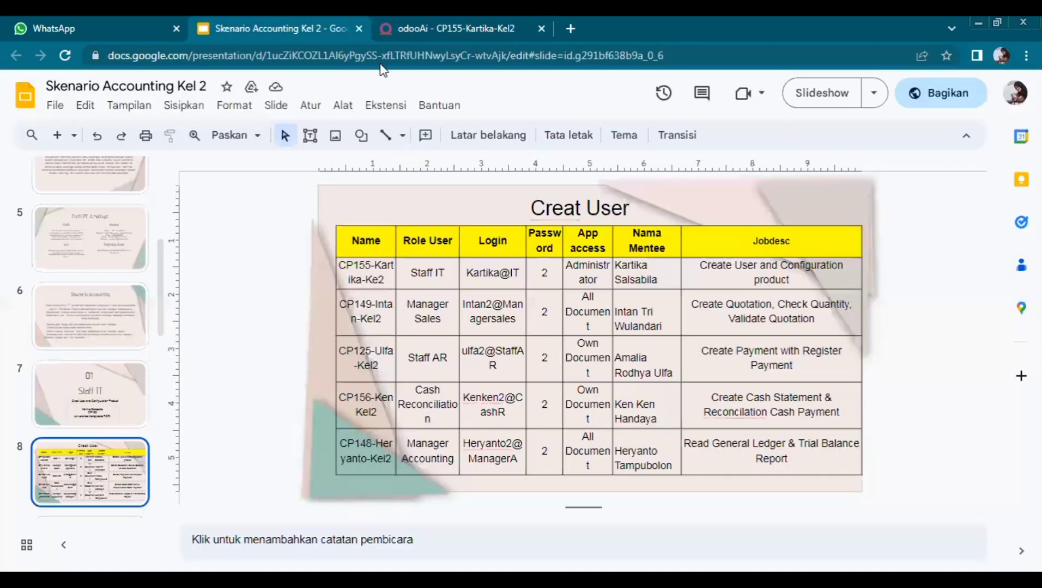
pyautogui.click(417, 15)
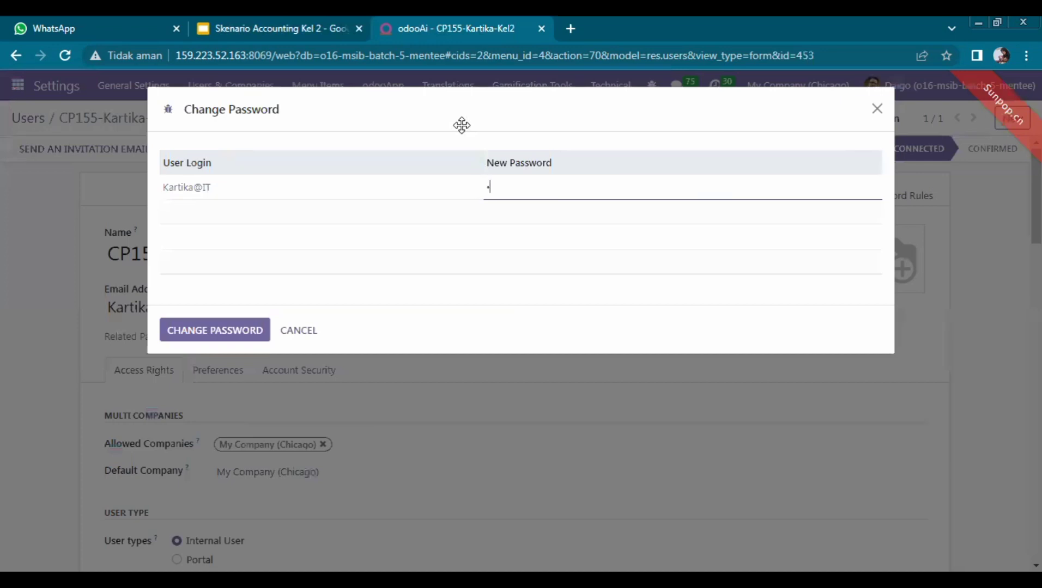
pyautogui.click(239, 321)
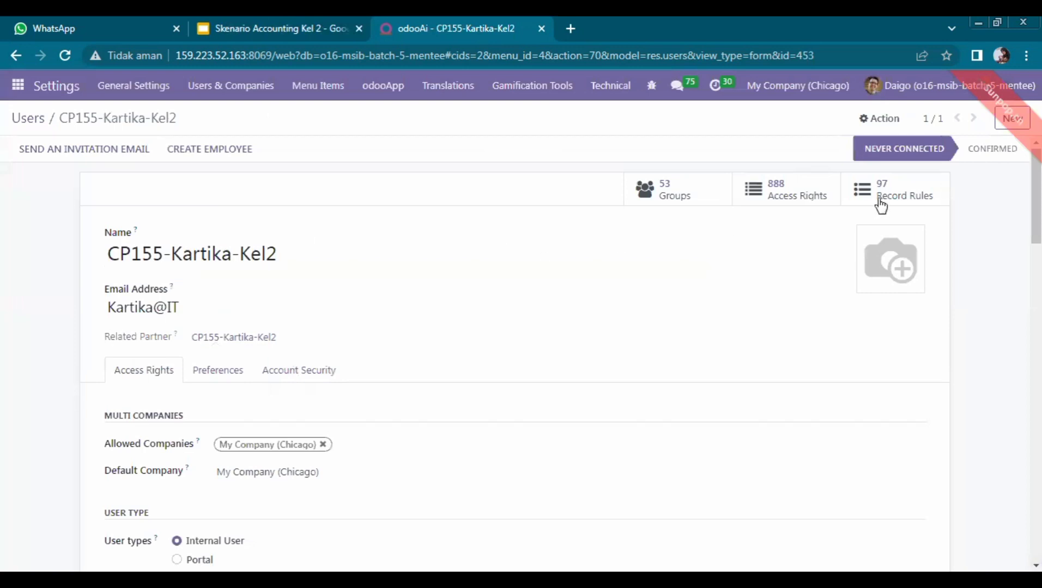
# Step: Create a linked employee for the Staff IT user, then return to the Users list
pyautogui.click(232, 150)
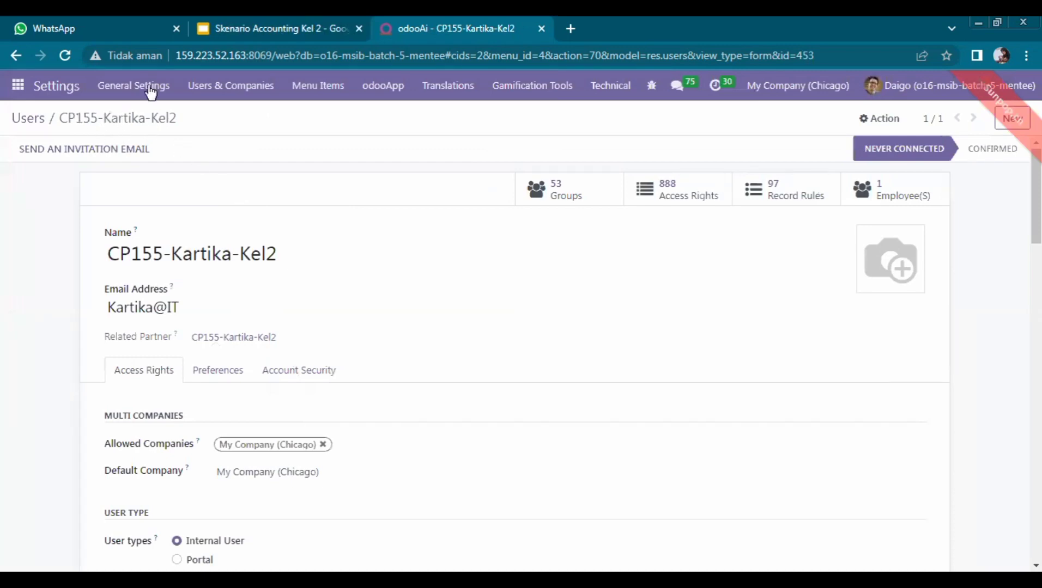
pyautogui.click(277, 29)
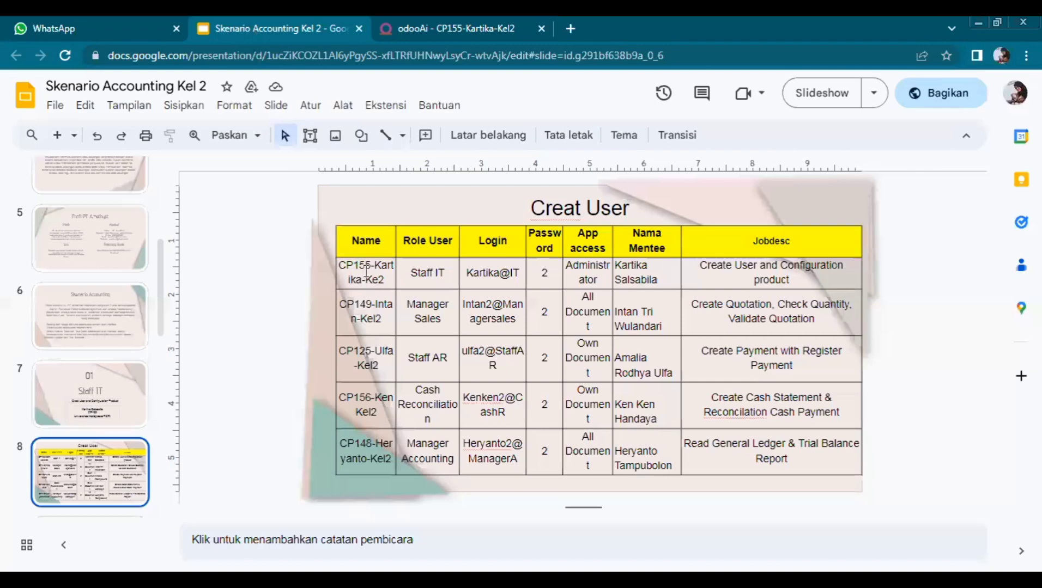
pyautogui.click(392, 28)
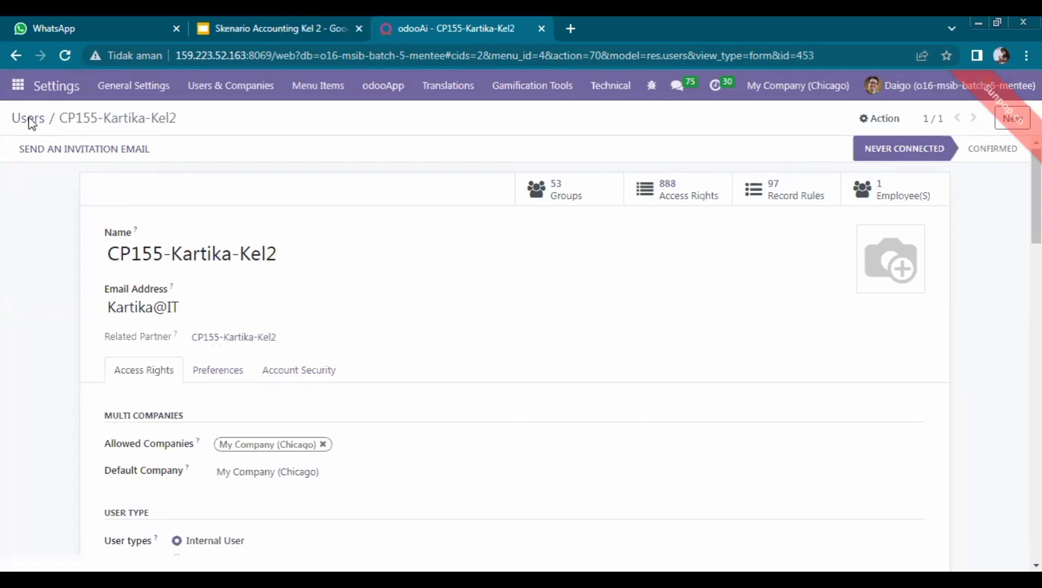
pyautogui.click(30, 119)
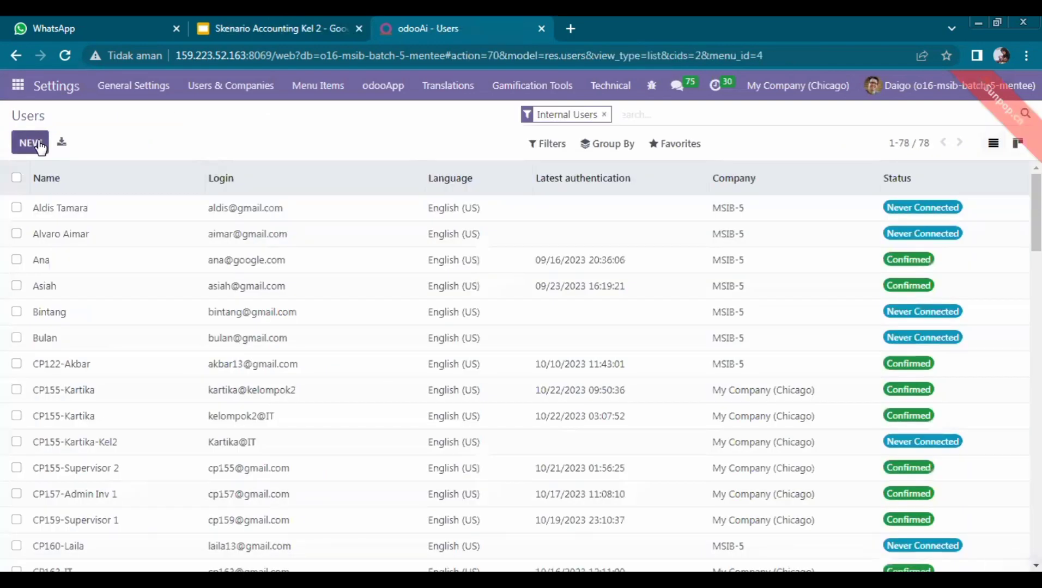
# Step: Create a new user with the sales manager's name and login e-mail, fixing the name's ending to Kel2
pyautogui.click(31, 144)
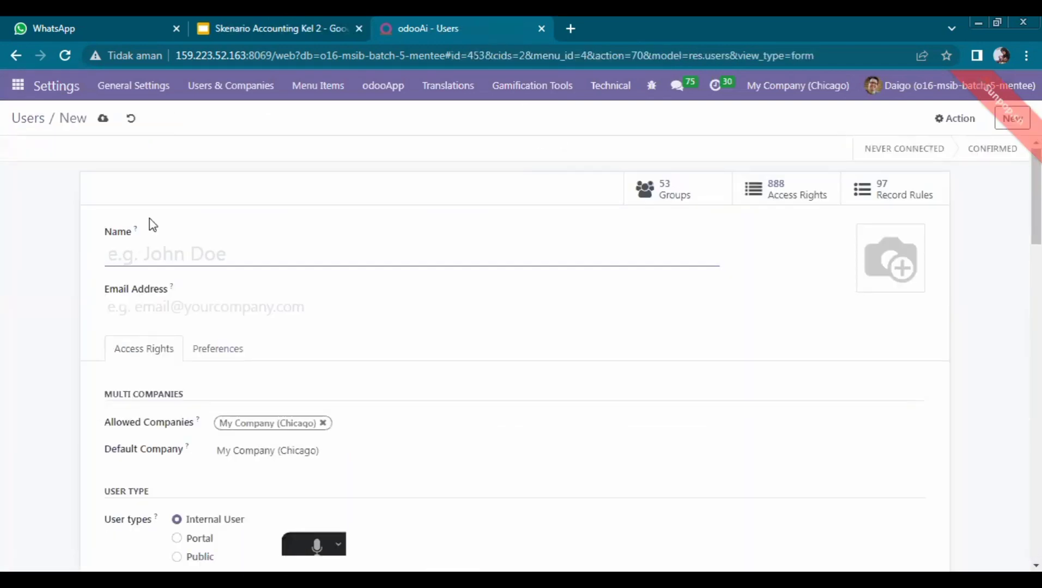
pyautogui.click(245, 21)
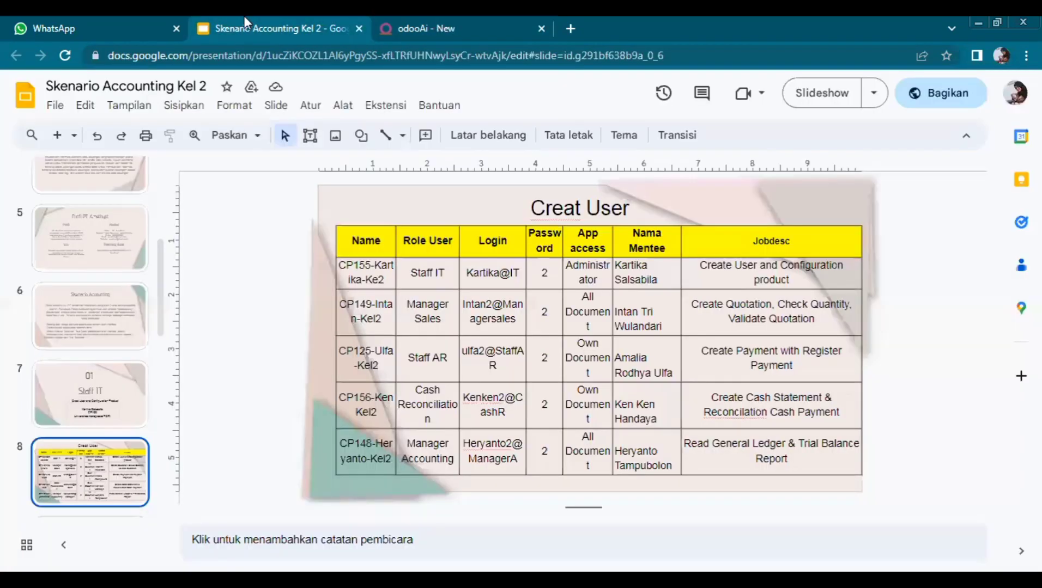
pyautogui.click(416, 22)
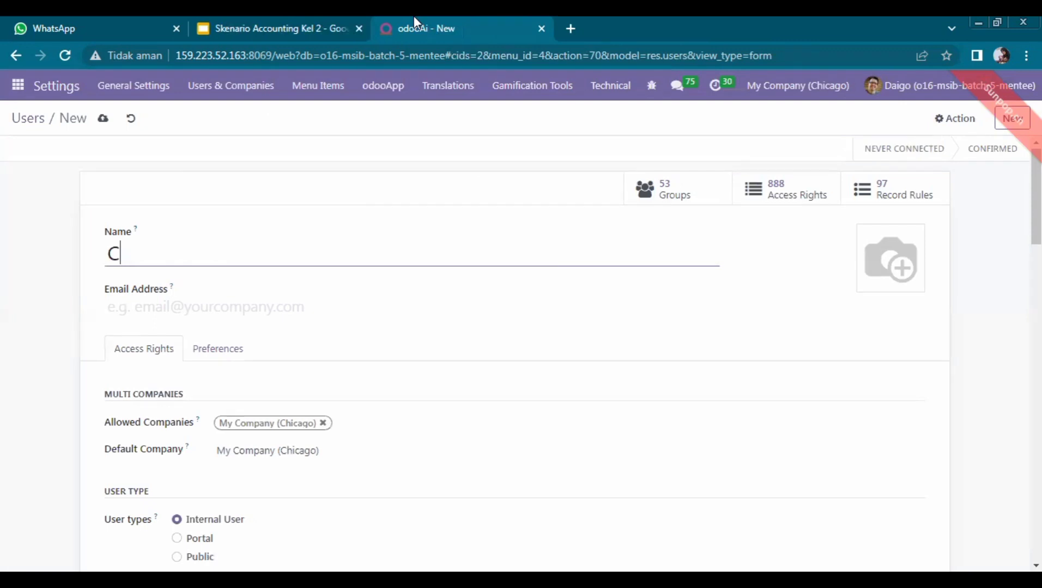
pyautogui.write('P149-')
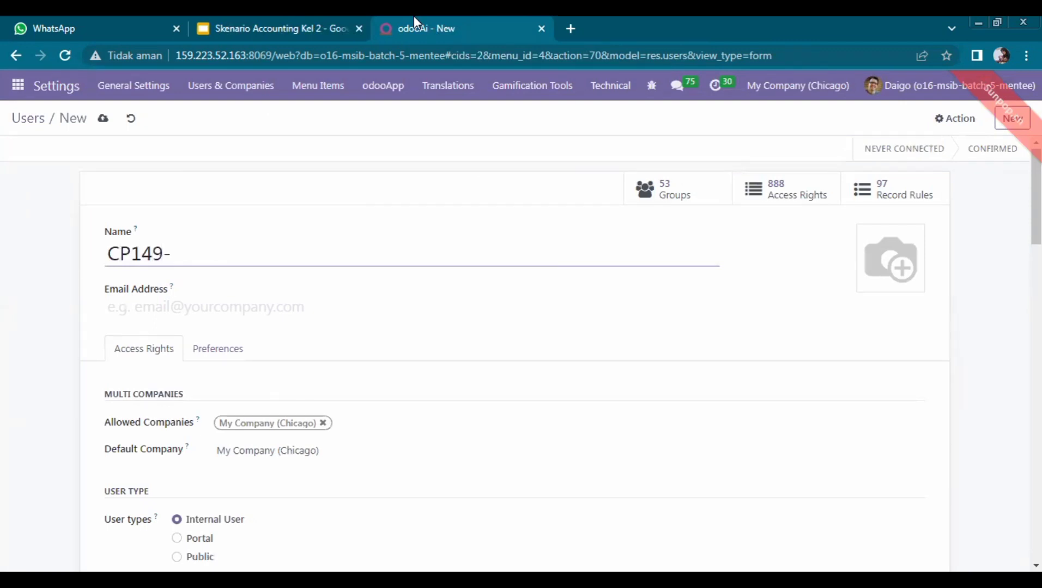
pyautogui.write('Intan-Kel2')
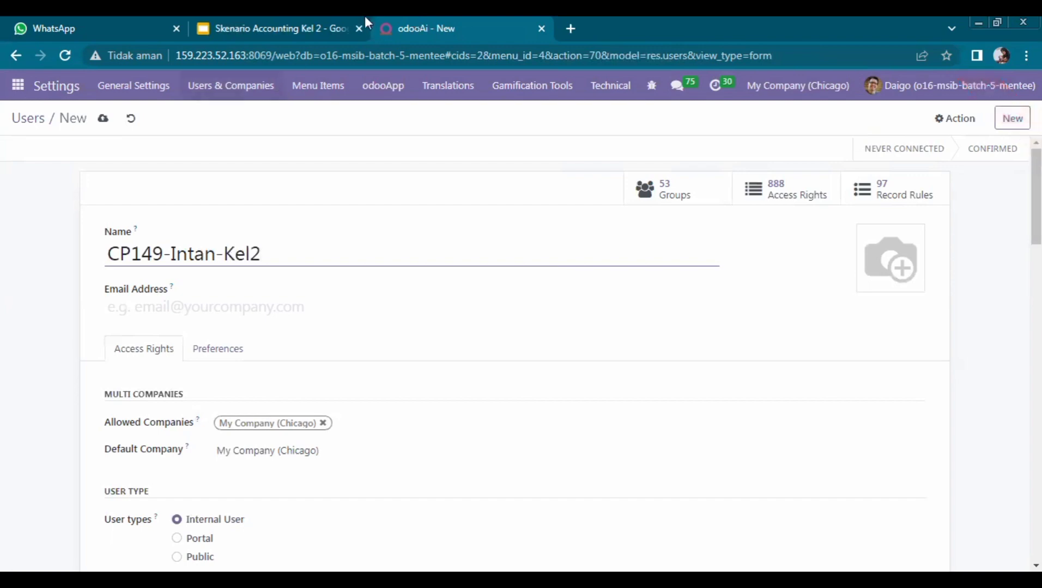
pyautogui.click(344, 18)
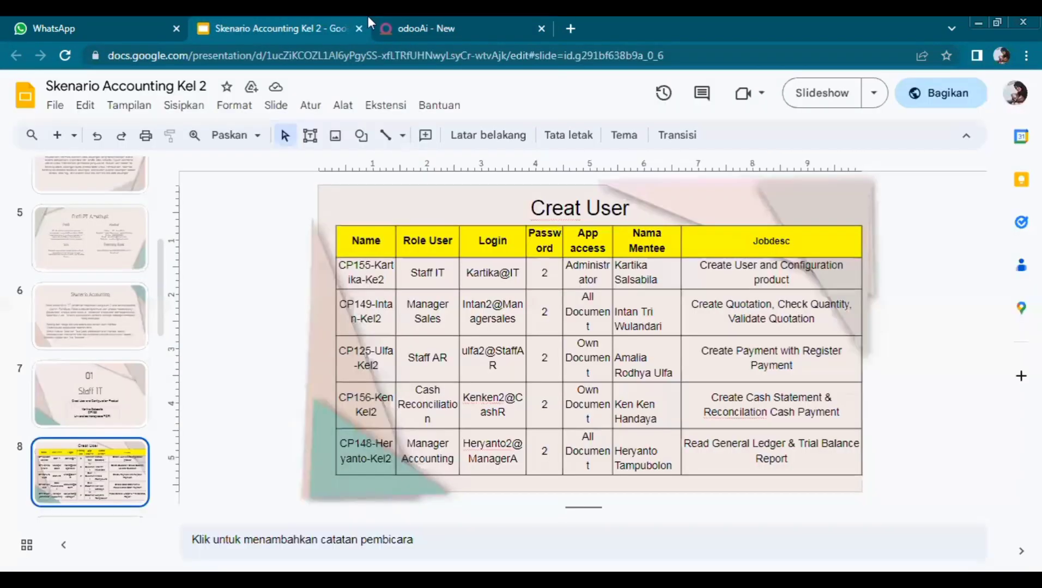
pyautogui.click(426, 18)
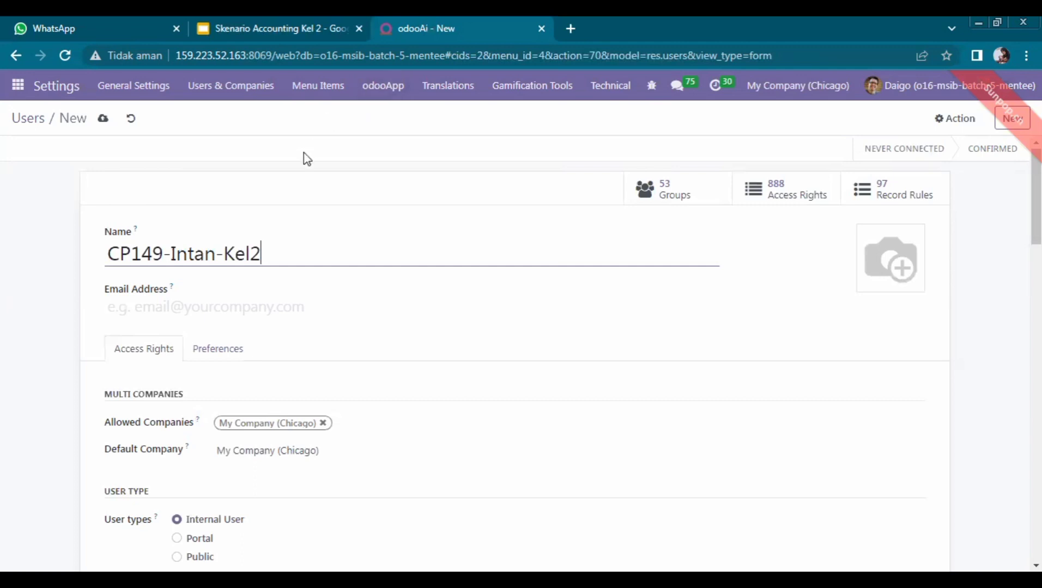
pyautogui.click(180, 308)
pyautogui.write('I')
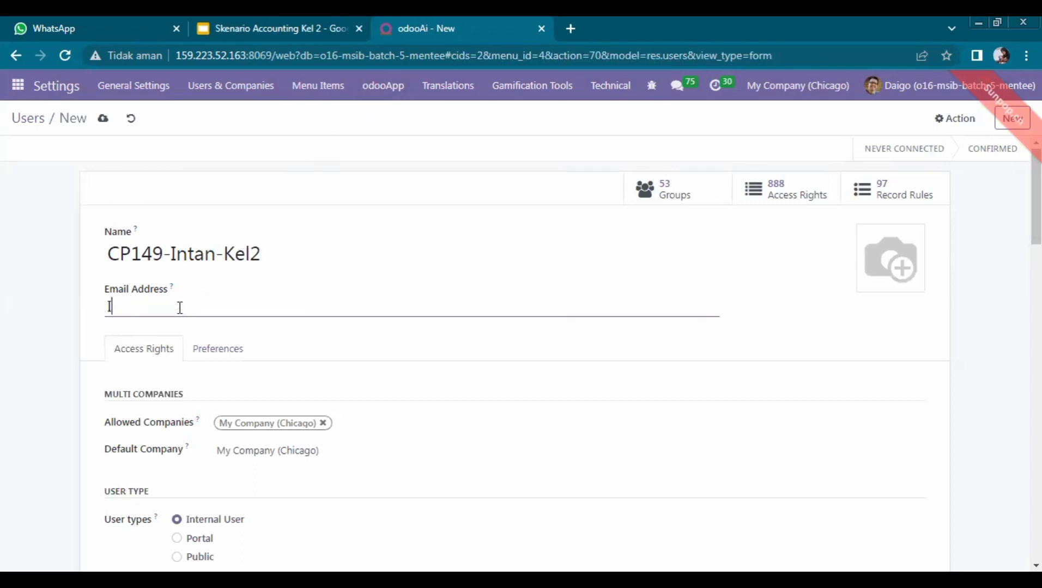
pyautogui.write('ntan2@')
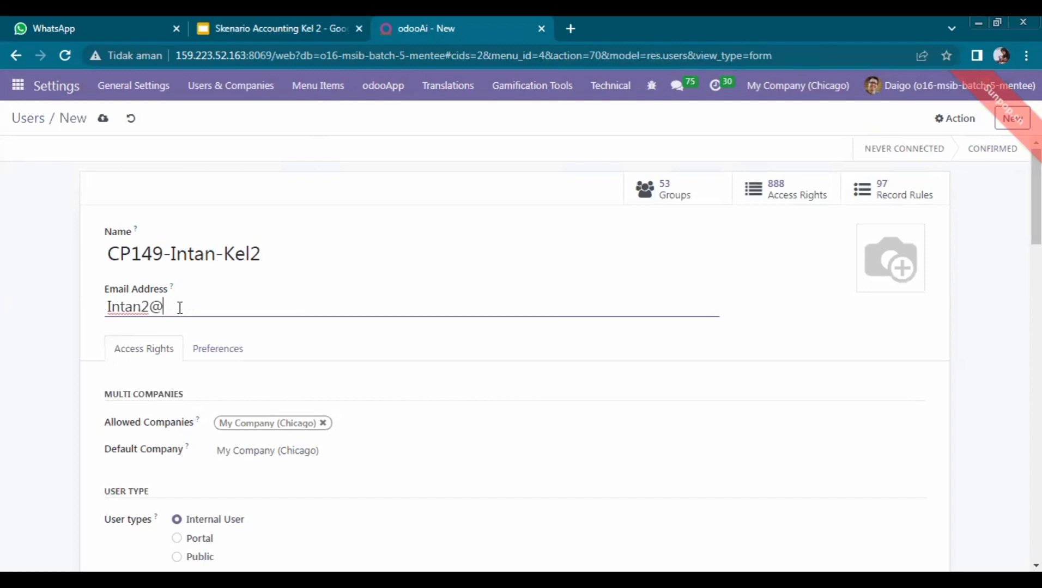
pyautogui.write('managersales')
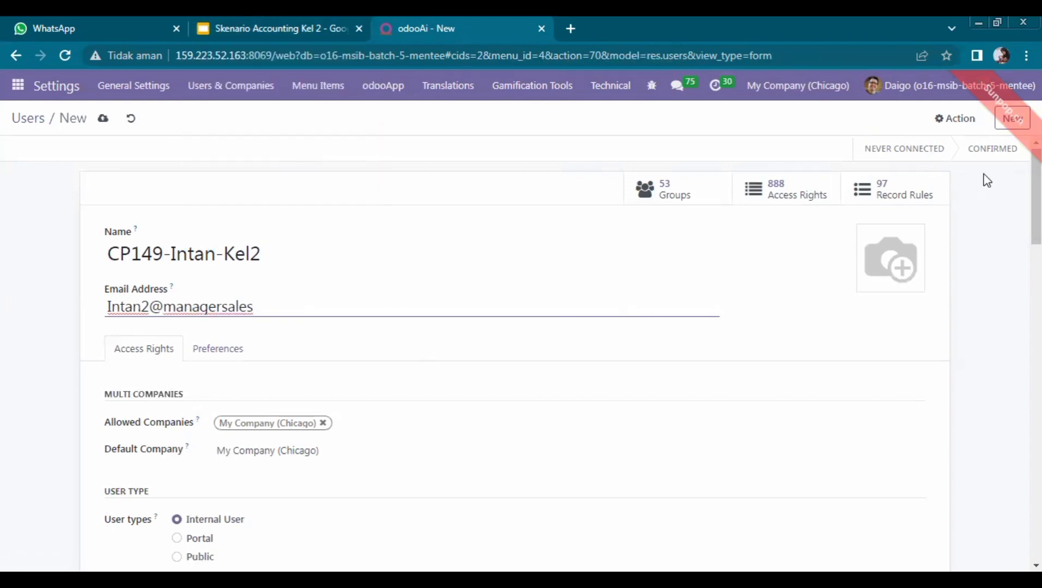
pyautogui.scroll(-5, 548, 310)
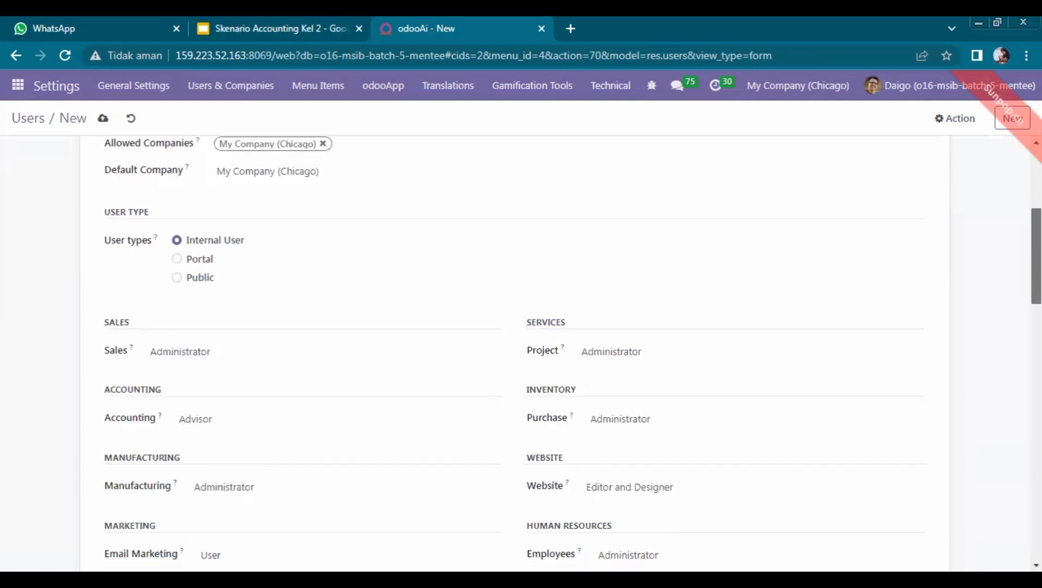
# Step: Set the user's Purchase access right to User, then begin a password change from Action
pyautogui.scroll(-1, 548, 348)
pyautogui.moveTo(1036, 262); pyautogui.dragTo(1036, 274)
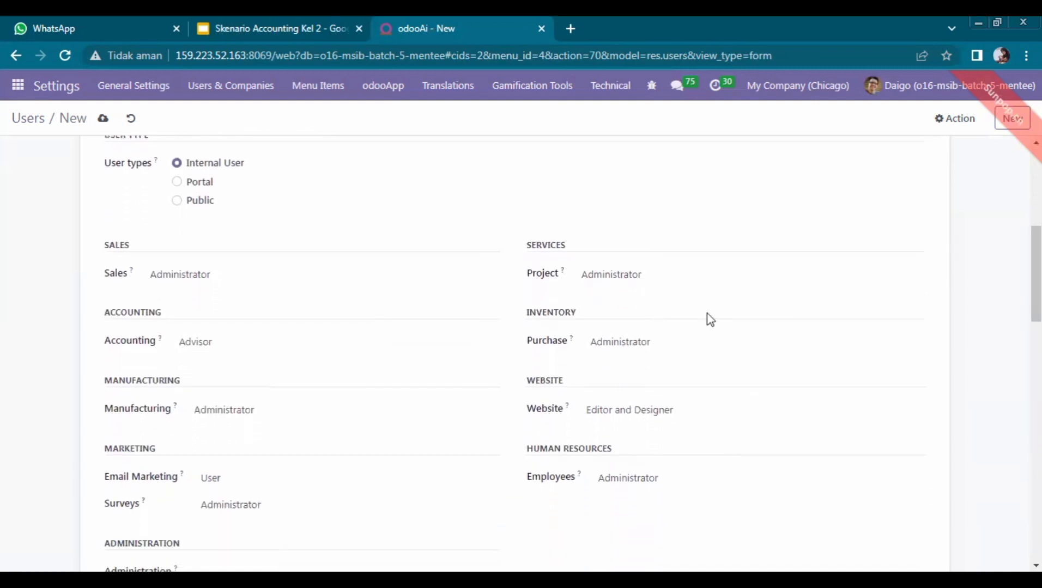
pyautogui.click(600, 343)
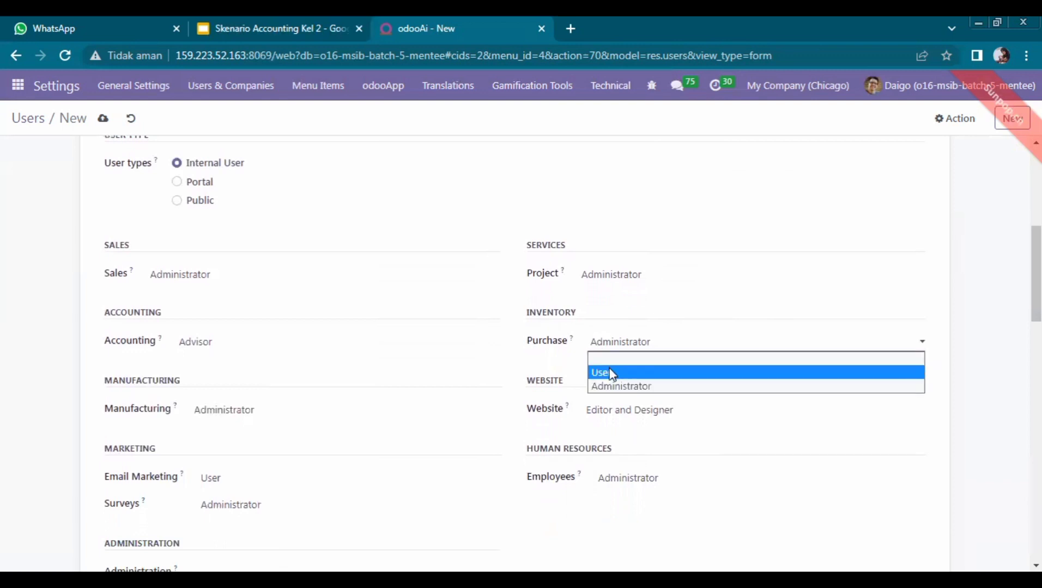
pyautogui.click(611, 373)
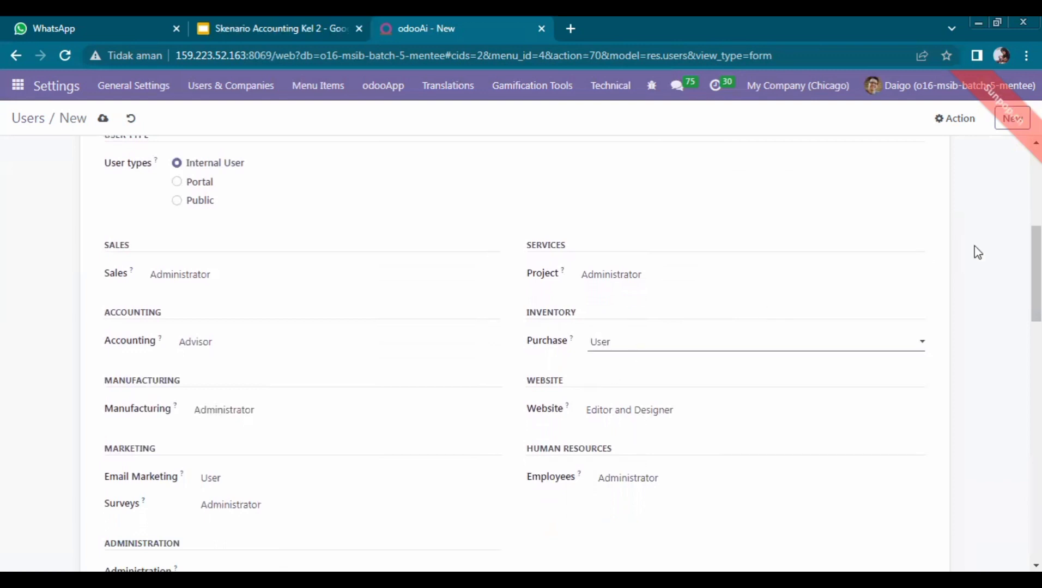
pyautogui.moveTo(1036, 262); pyautogui.dragTo(1036, 311)
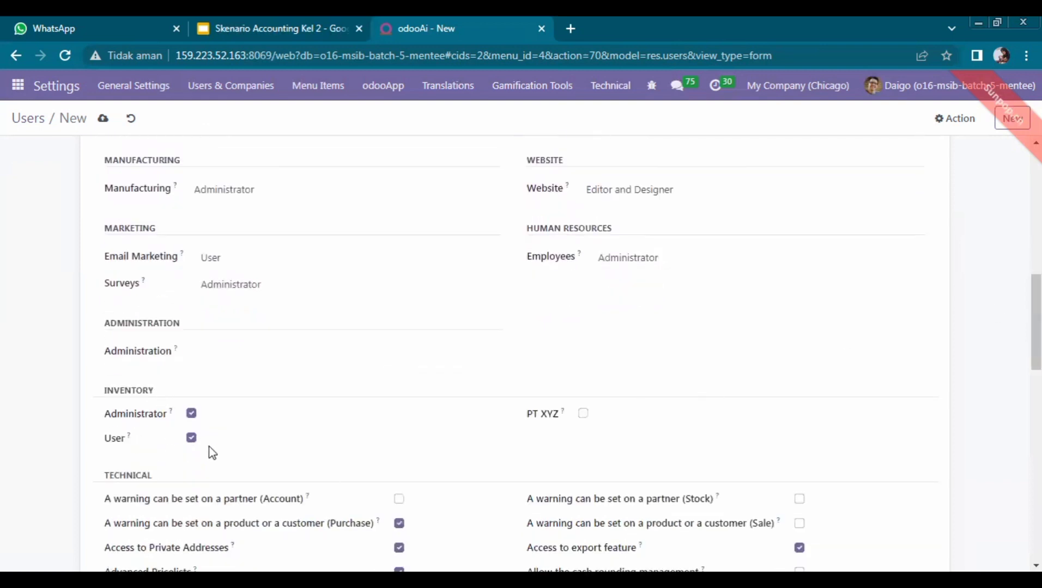
pyautogui.click(959, 119)
pyautogui.click(923, 185)
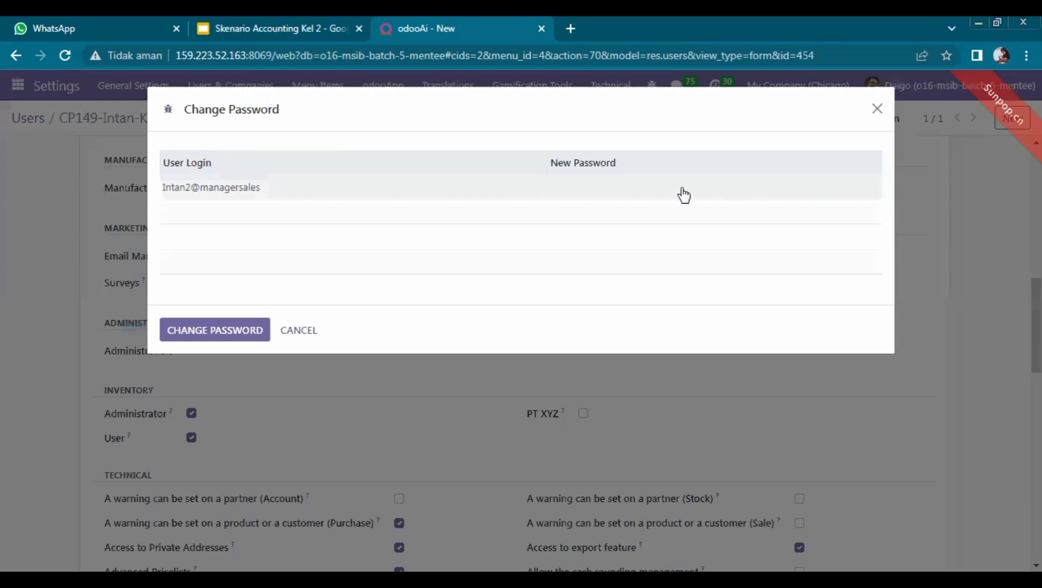
# Step: Confirm the sales manager's new password and create its linked employee record (1 employee)
pyautogui.click(682, 188)
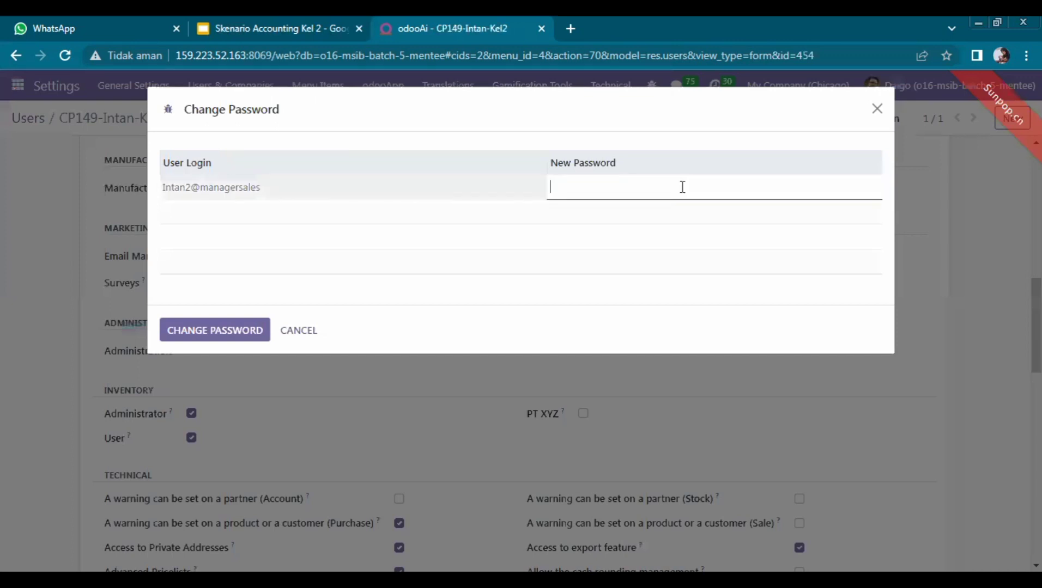
pyautogui.click(221, 329)
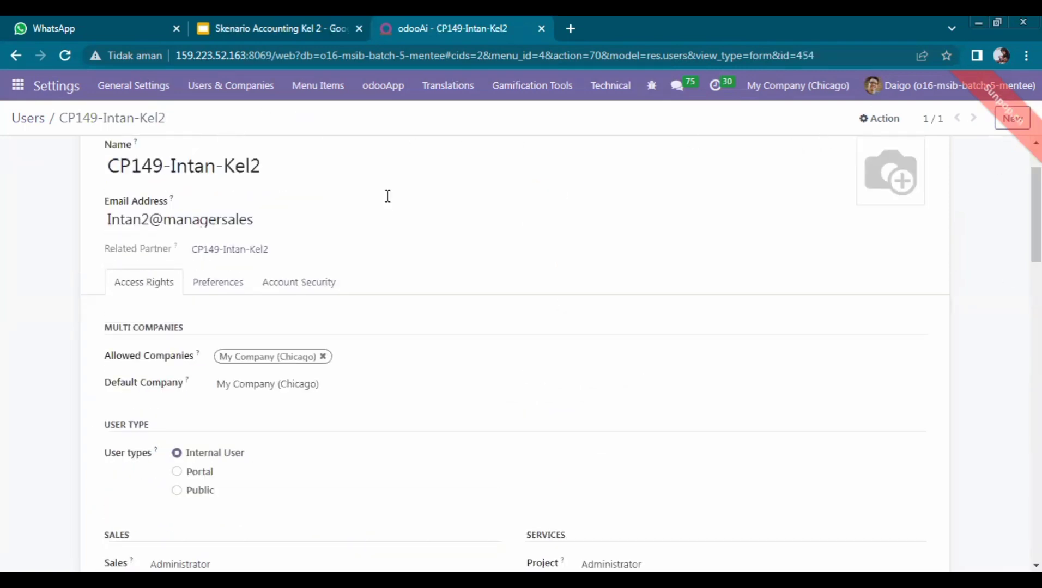
pyautogui.scroll(2, 495, 193)
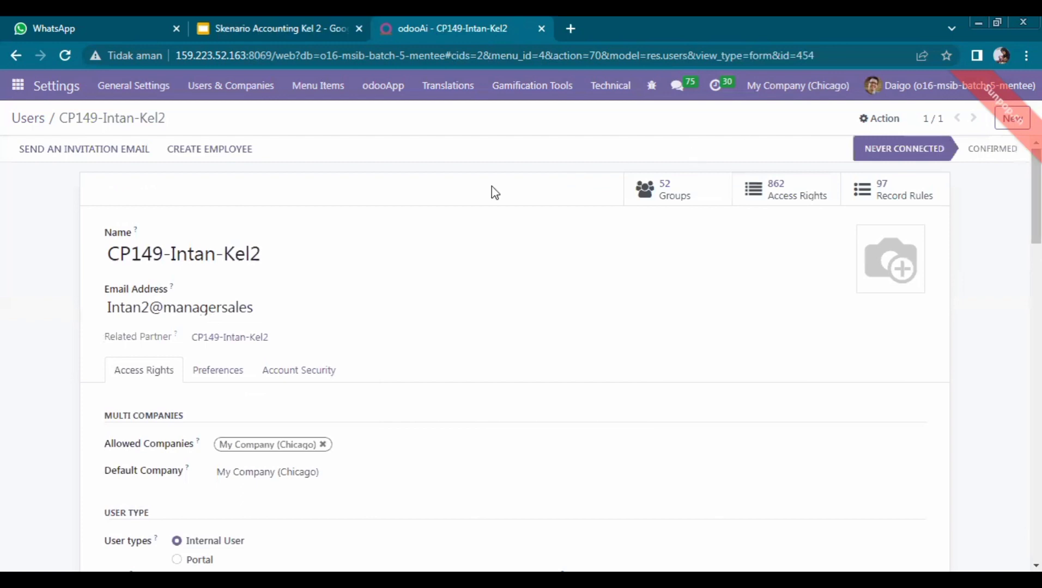
pyautogui.click(224, 157)
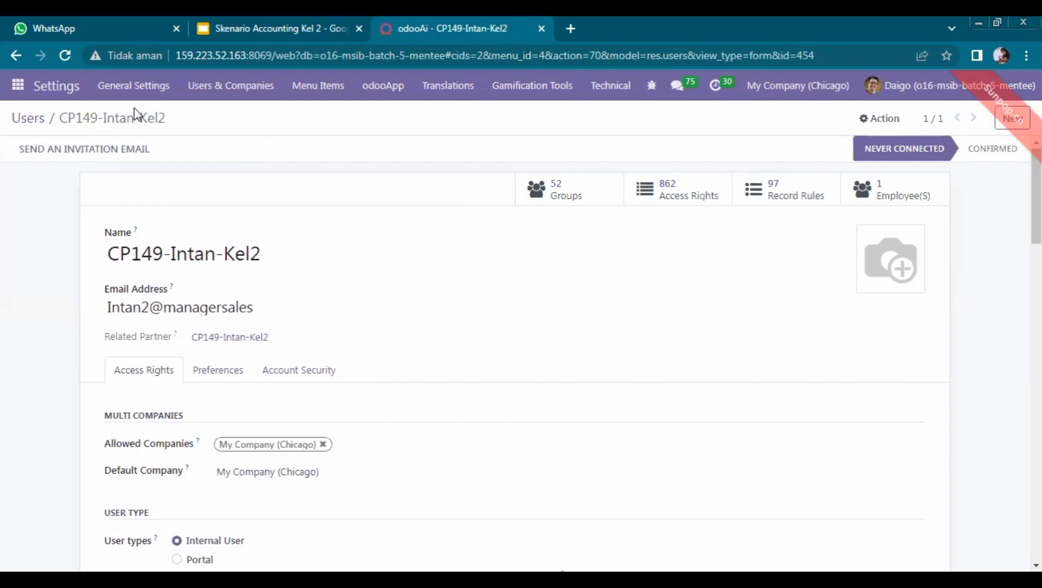
# Step: Start a third user from the Users list and enter the CP125 Staff AR member's name from the slides
pyautogui.click(36, 121)
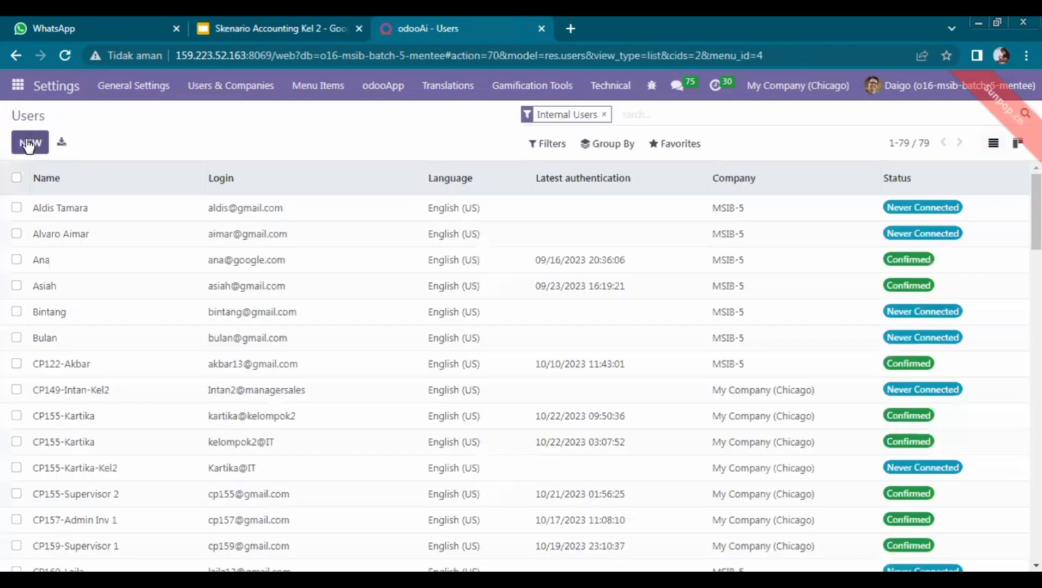
pyautogui.click(255, 19)
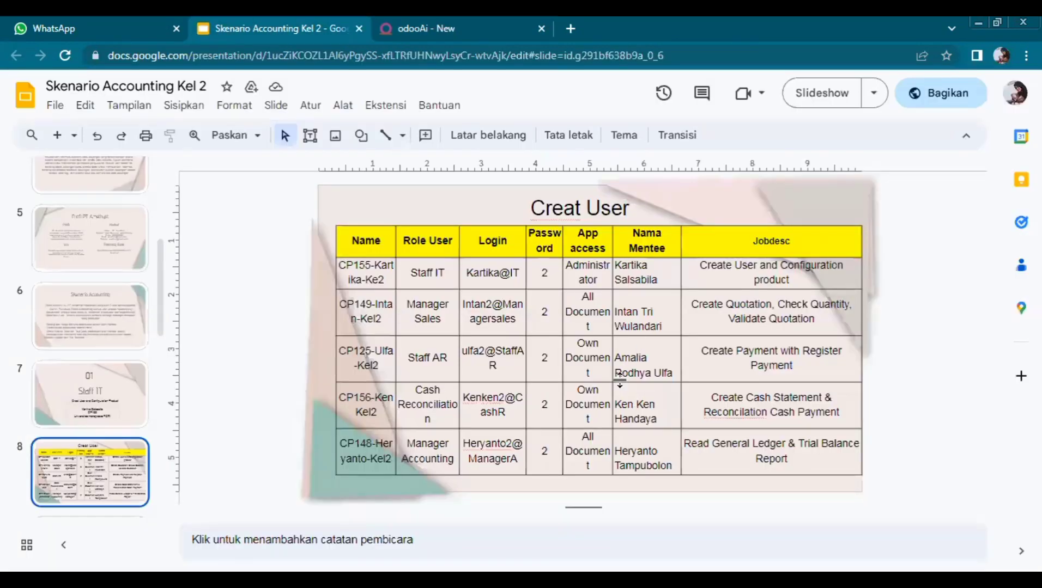
pyautogui.click(457, 25)
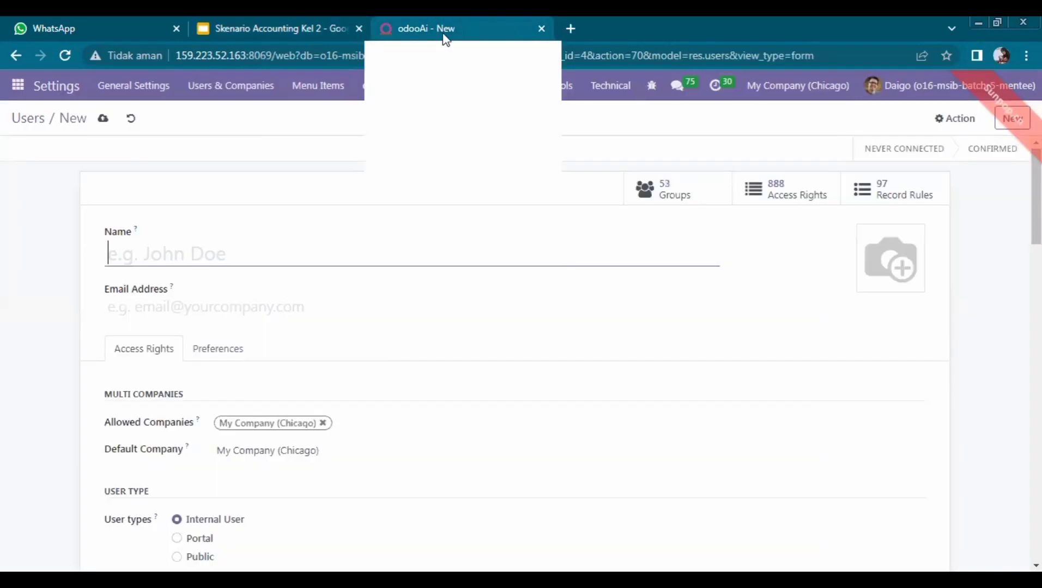
pyautogui.write('CP')
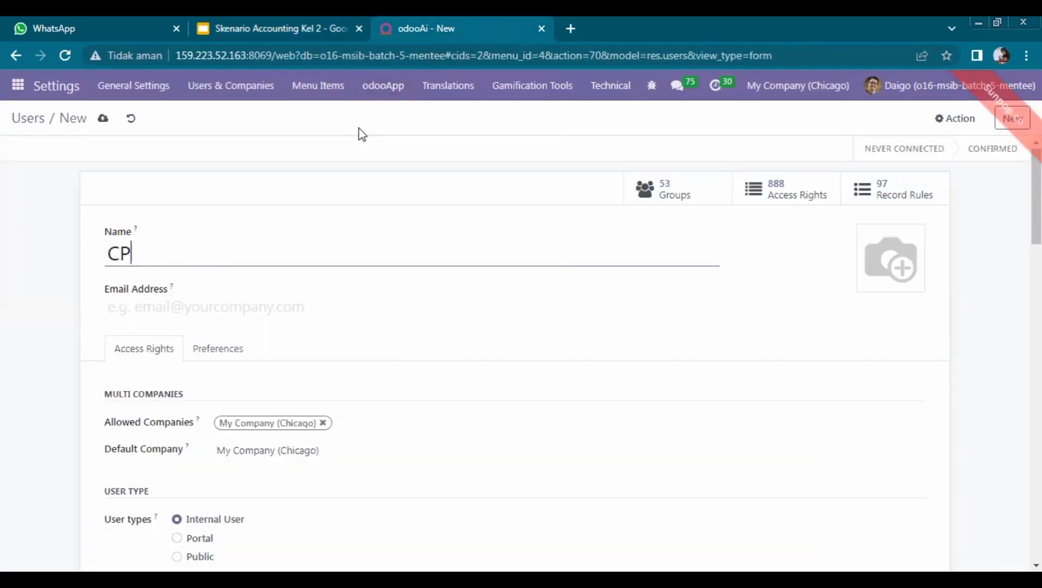
pyautogui.write('125-Ulfa-Kel2')
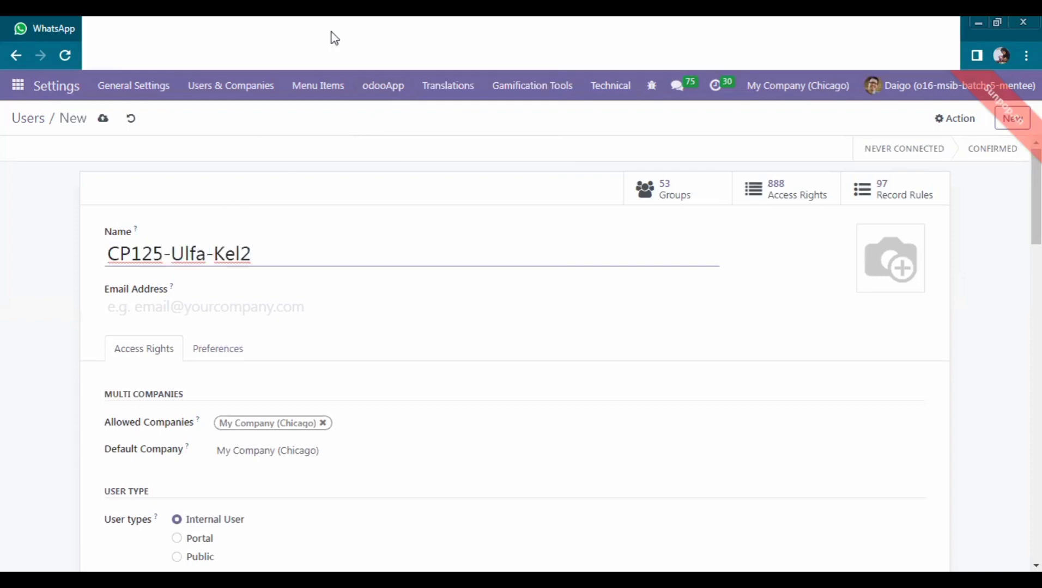
pyautogui.click(332, 17)
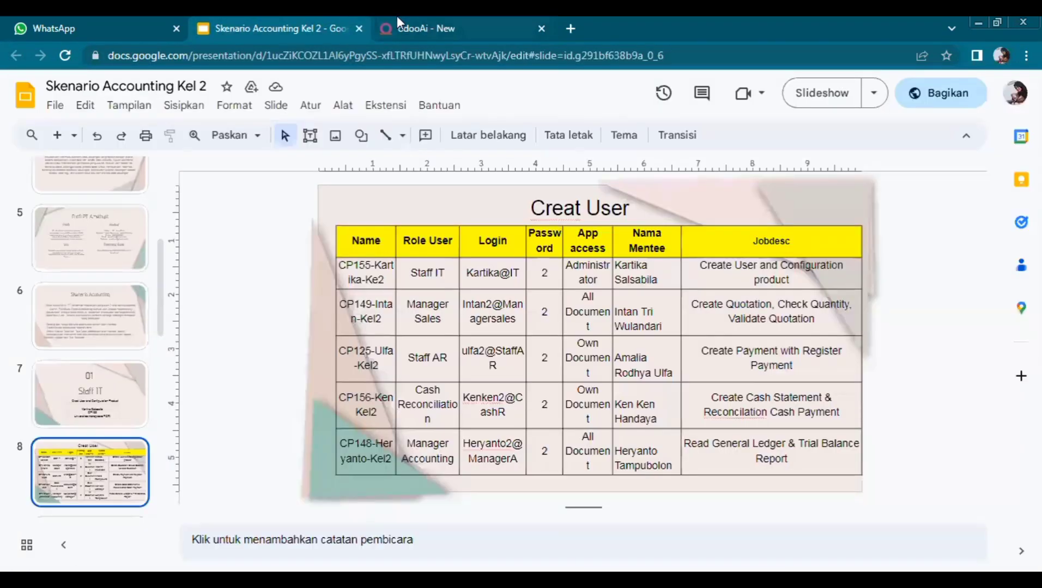
pyautogui.click(423, 19)
pyautogui.click(242, 307)
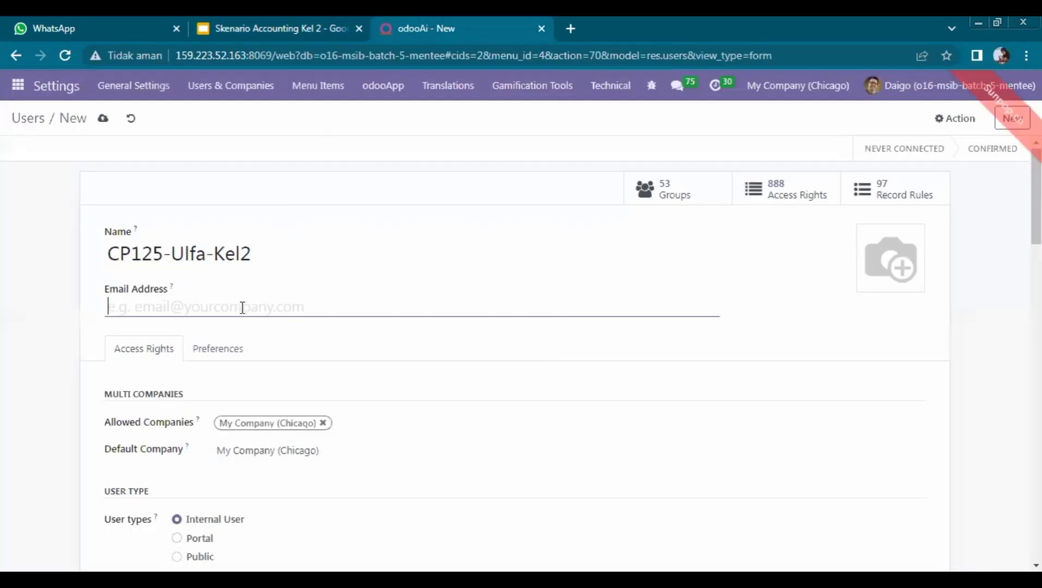
# Step: Type the Staff AR user's login e-mail, correcting a typo and capitalising the S after the @
pyautogui.write('ul')
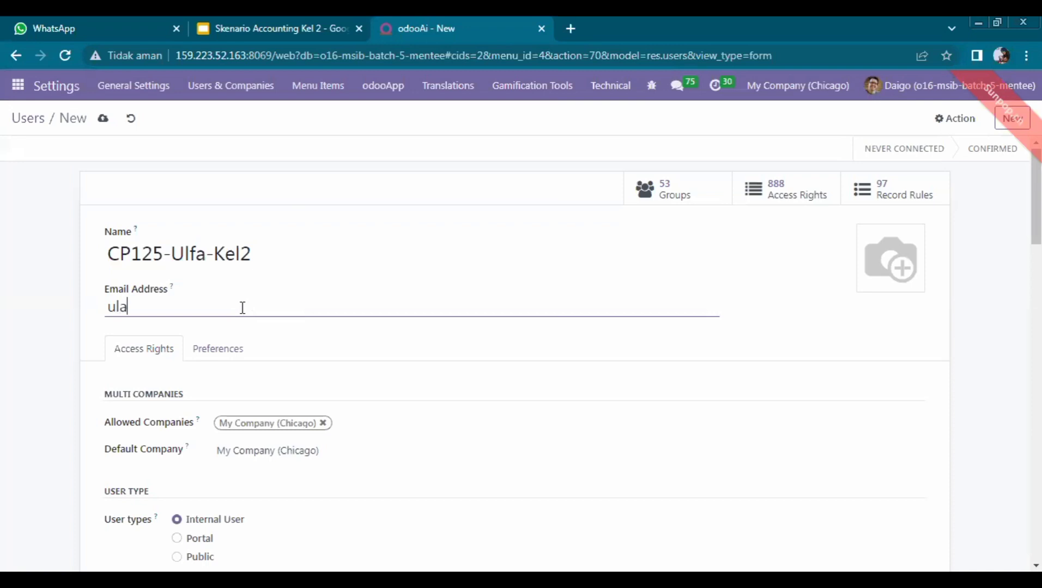
pyautogui.write('fa')
pyautogui.write('2')
pyautogui.write('@')
pyautogui.write('g')
pyautogui.press('BackSpace')
pyautogui.write('staff')
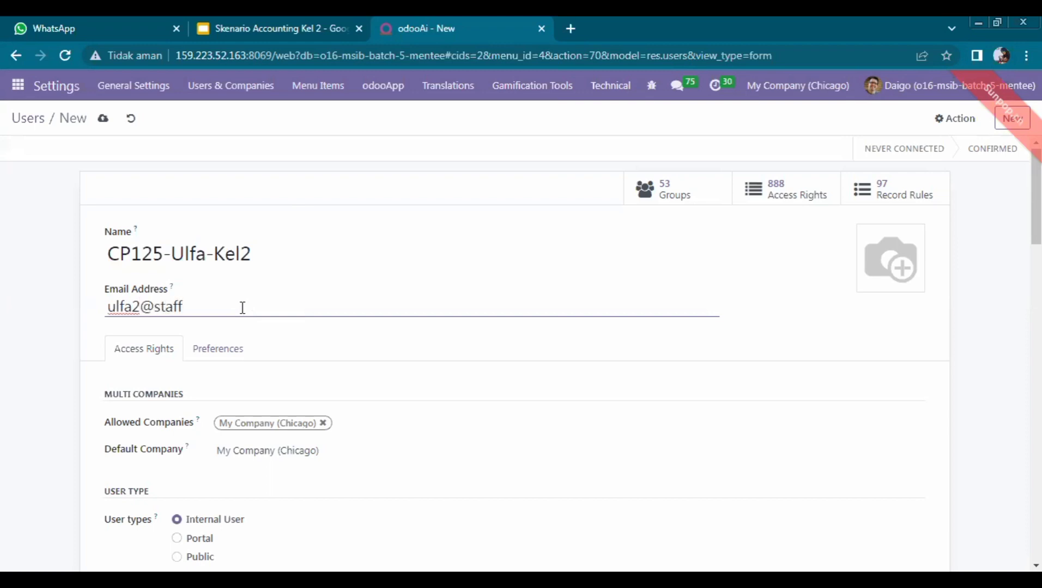
pyautogui.write('Ar')
pyautogui.click(157, 309)
pyautogui.press('BackSpace')
pyautogui.write('S')
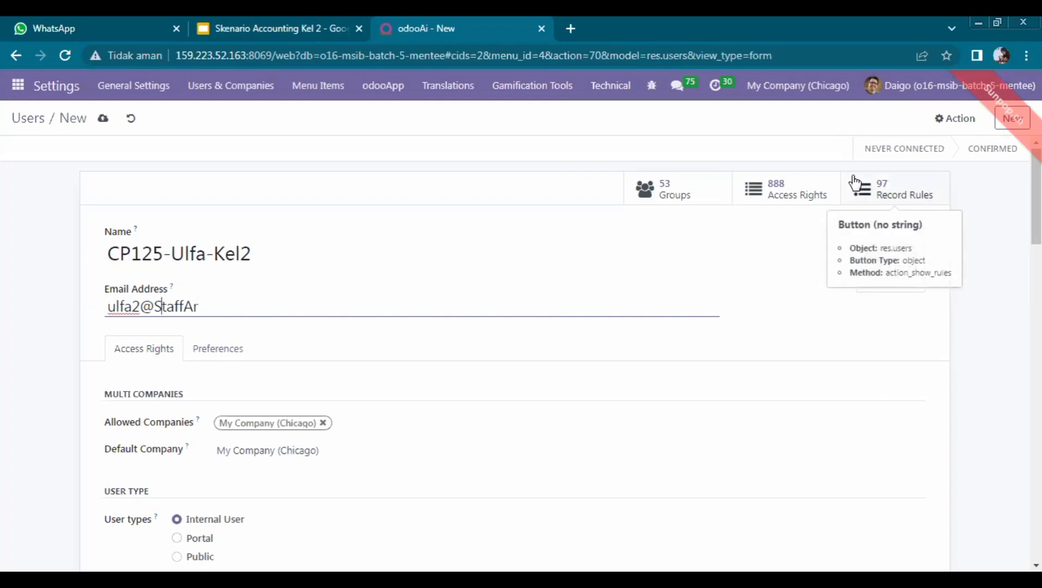
# Step: On the Access Rights tab, switch the user's Accounting access from Advisor to Billing
pyautogui.scroll(-2, 161, 219)
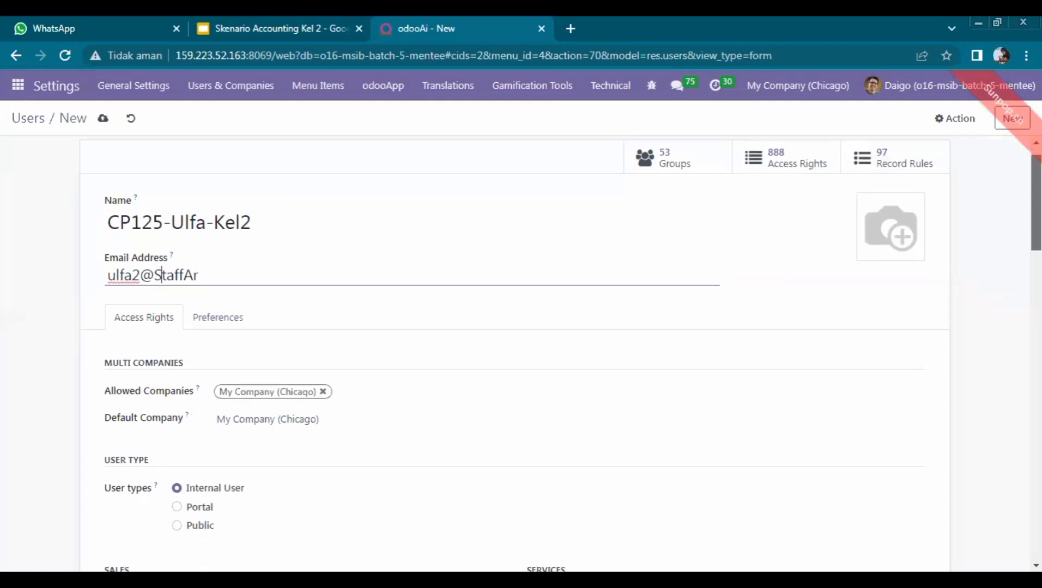
pyautogui.scroll(-3, 560, 354)
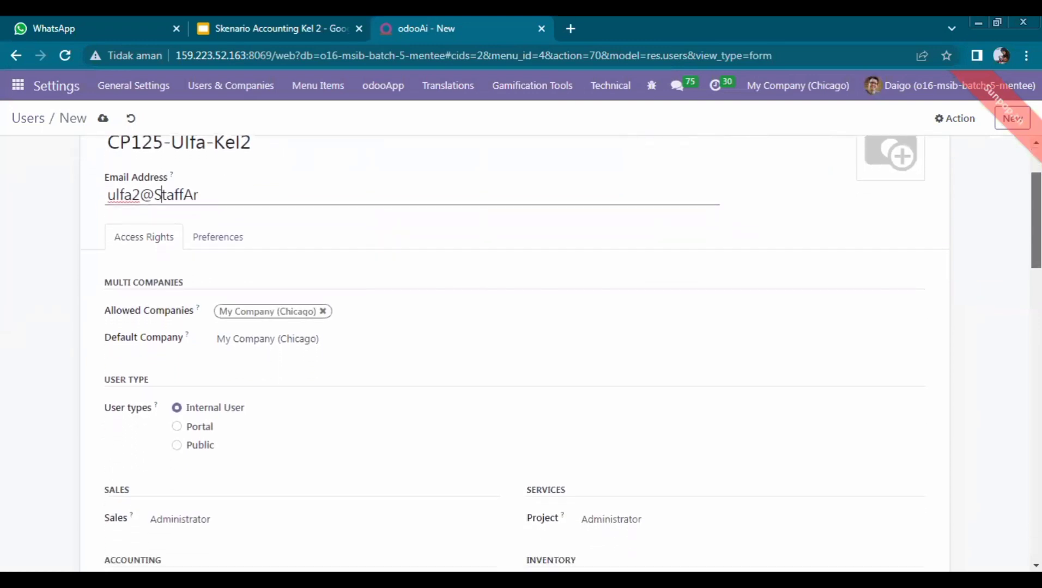
pyautogui.scroll(-3, 514, 354)
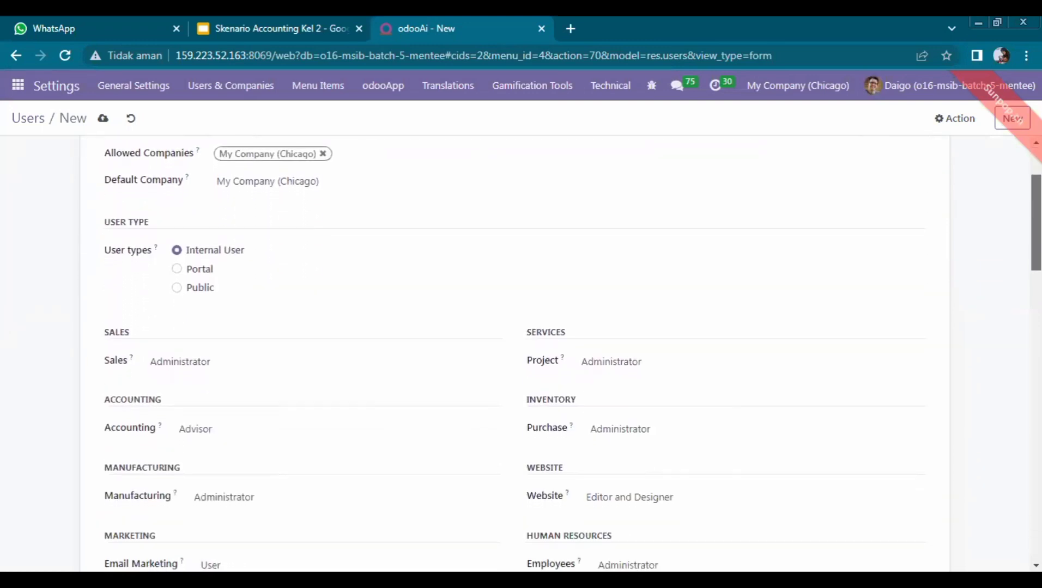
pyautogui.scroll(-3, 514, 354)
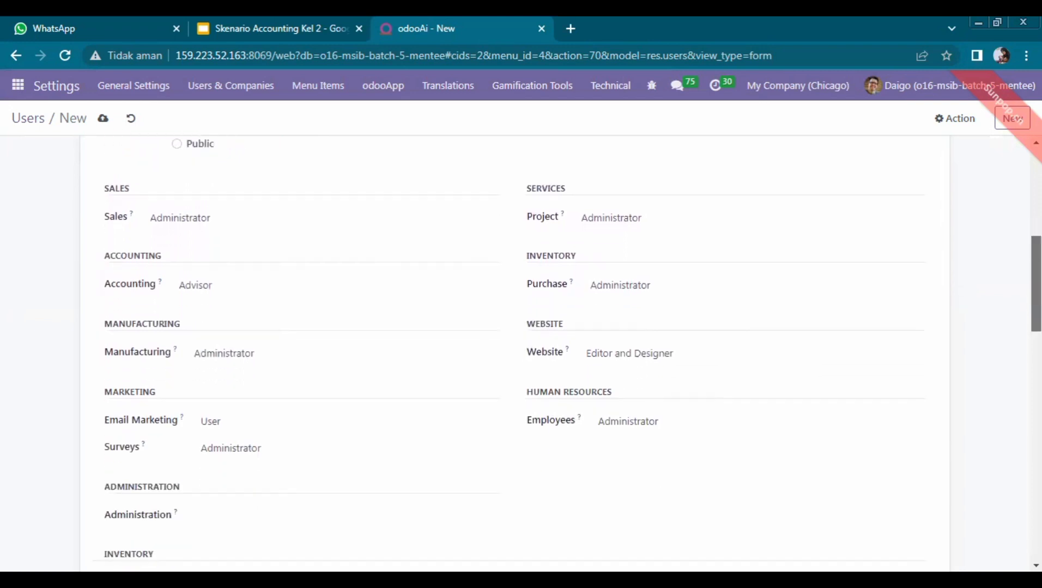
pyautogui.scroll(-1, 842, 353)
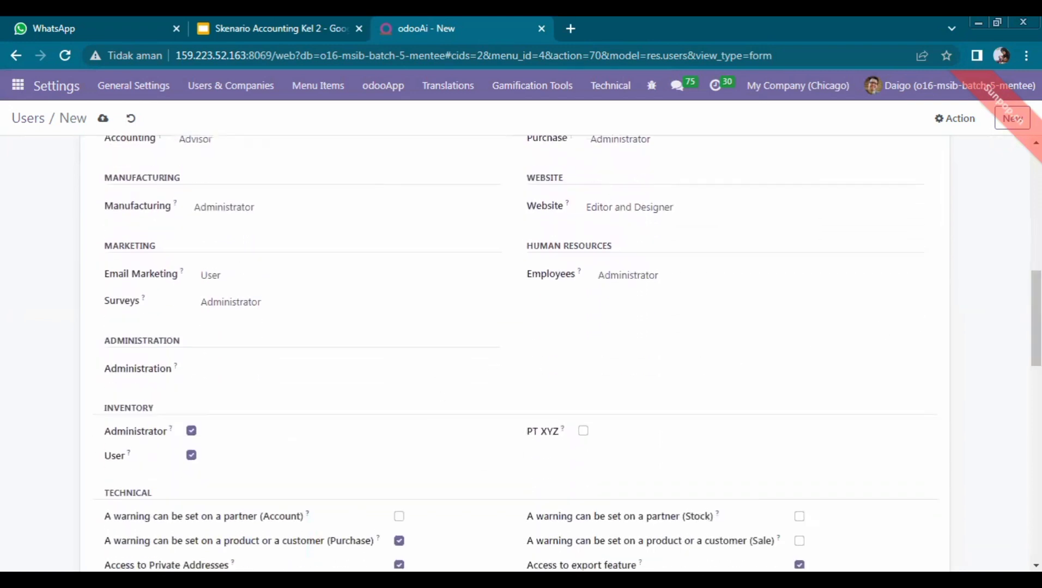
pyautogui.scroll(-4, 514, 354)
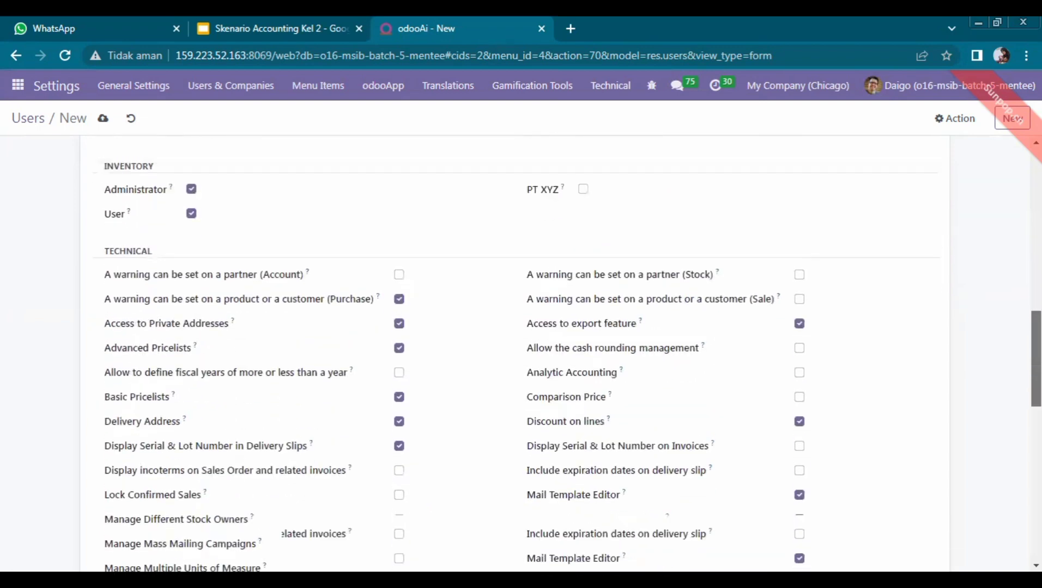
pyautogui.scroll(7, 514, 354)
pyautogui.scroll(2, 514, 355)
pyautogui.scroll(-1, 514, 354)
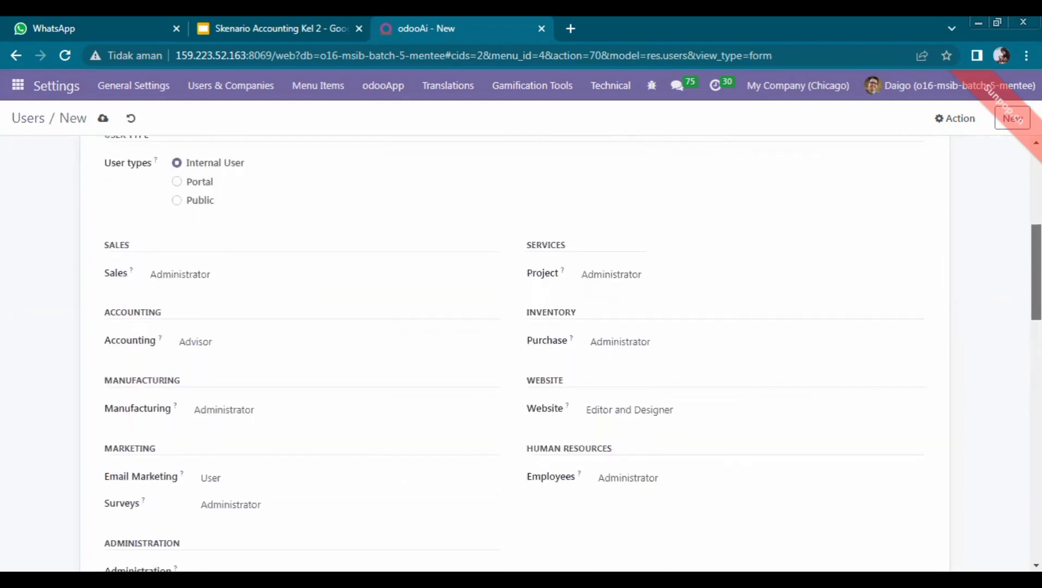
pyautogui.click(219, 332)
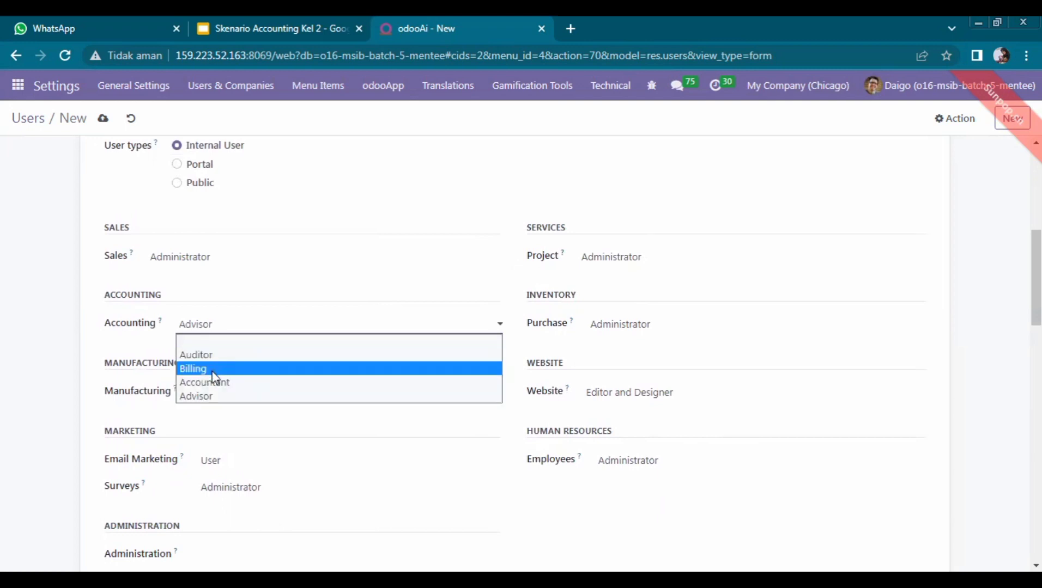
pyautogui.click(215, 369)
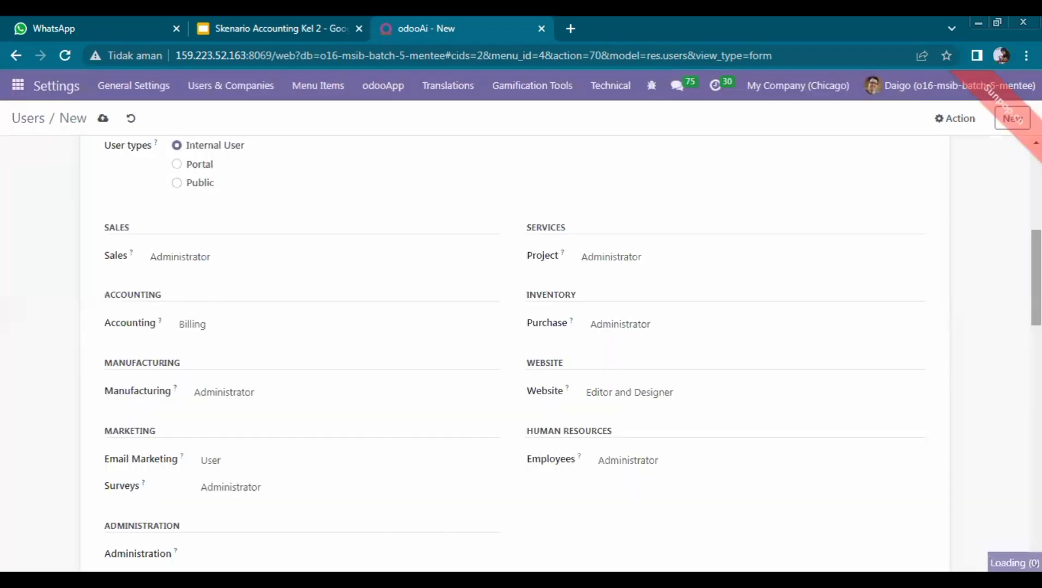
pyautogui.moveTo(1036, 272); pyautogui.dragTo(1036, 188)
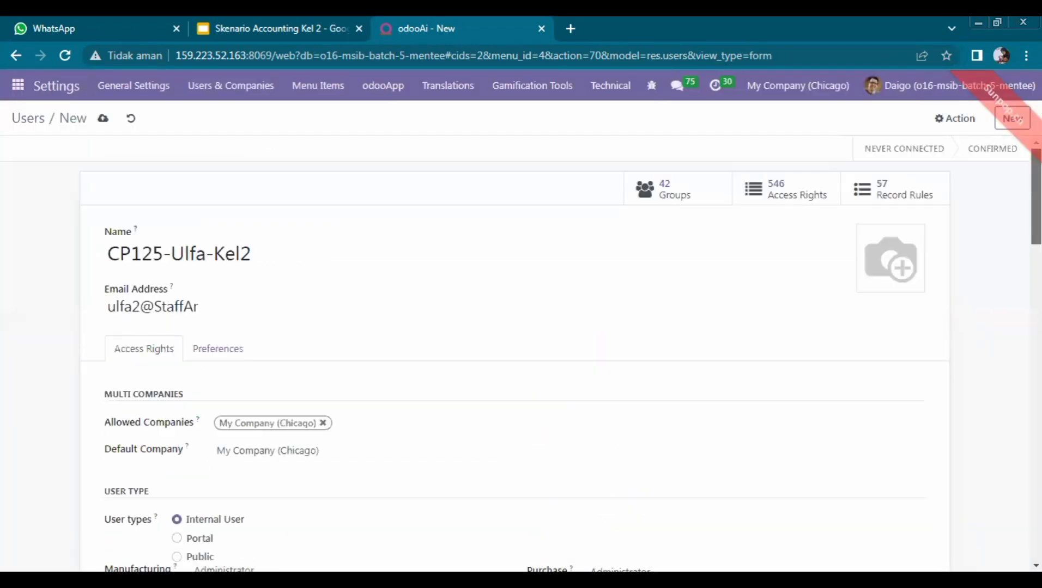
# Step: Set the user's new password, create their linked employee, and go back to the Users list
pyautogui.click(970, 117)
pyautogui.click(947, 181)
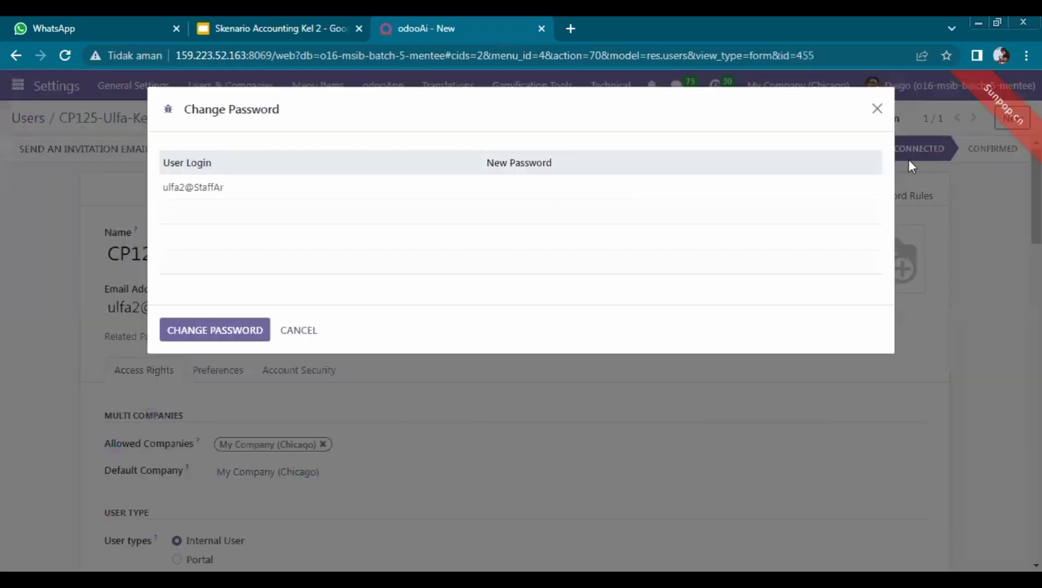
pyautogui.click(757, 188)
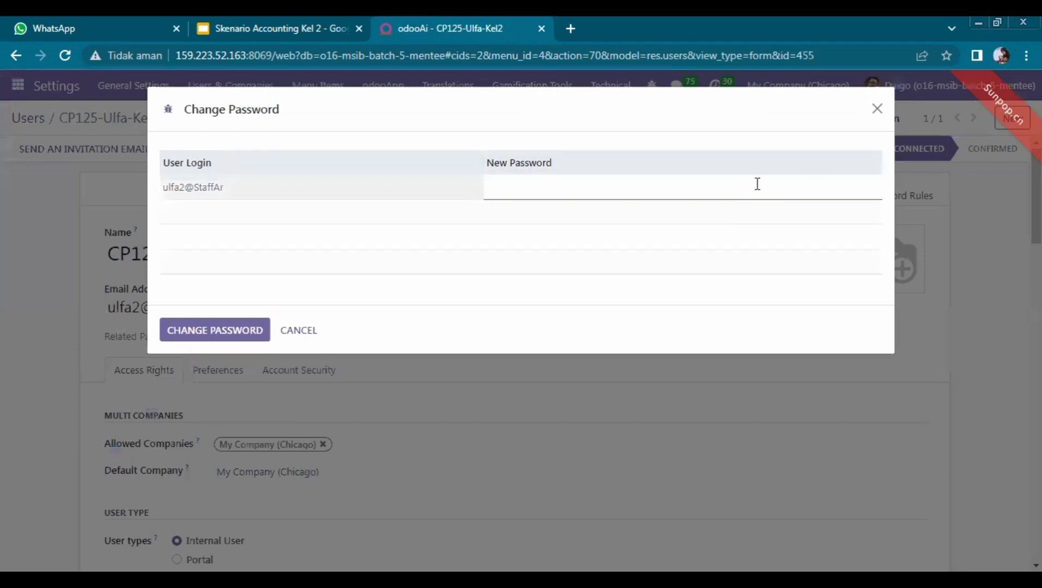
pyautogui.write('1')
pyautogui.click(260, 329)
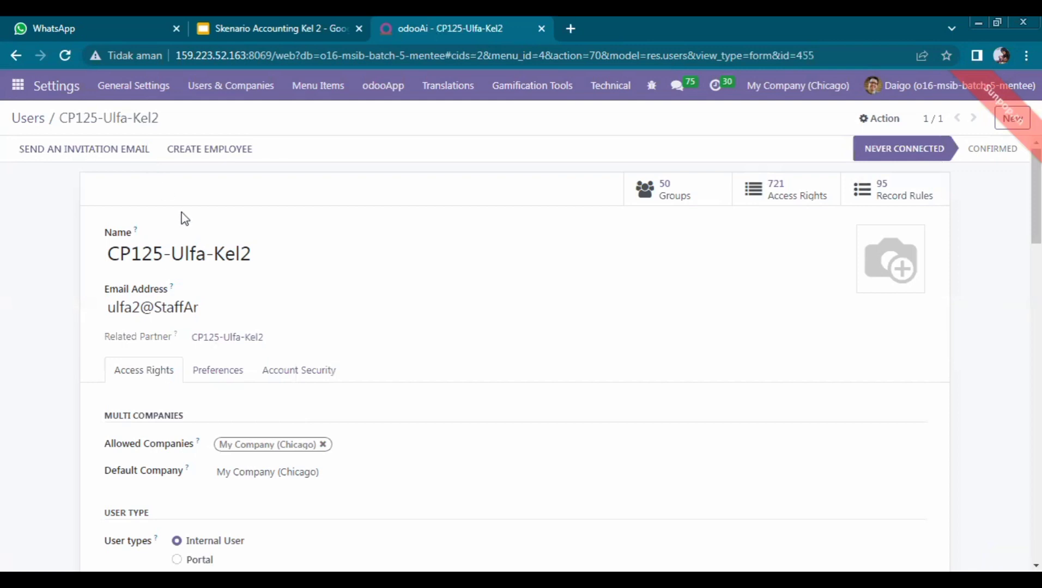
pyautogui.click(206, 150)
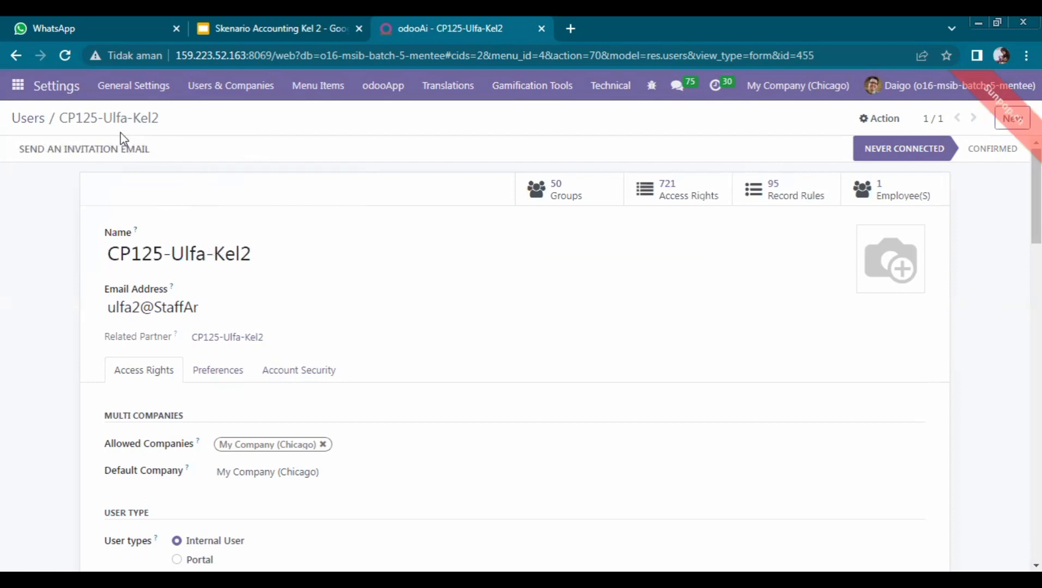
pyautogui.click(28, 118)
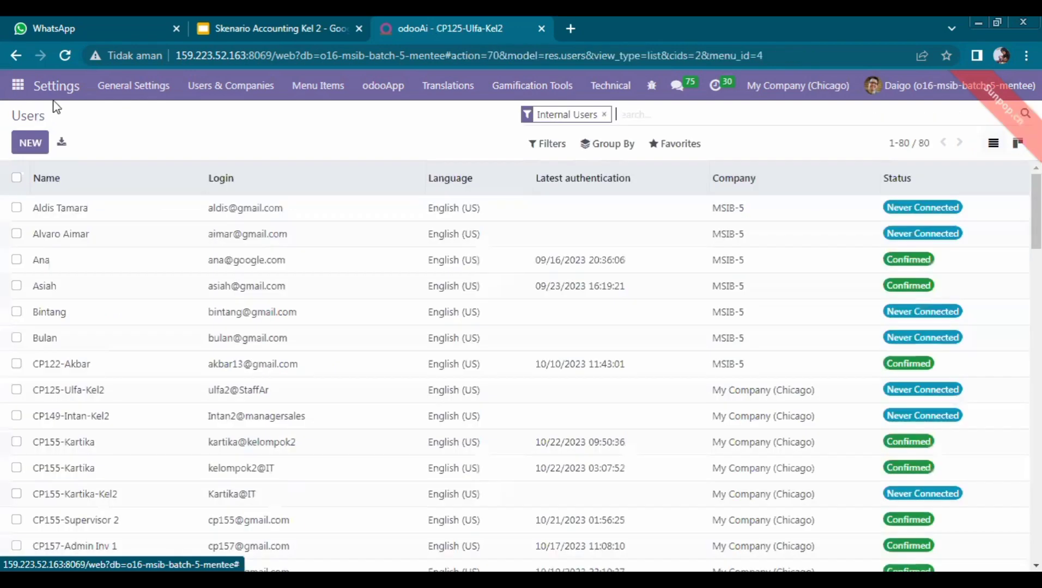
# Step: Check the slide's user table, start a new user, and begin typing the fourth user's name
pyautogui.click(187, 24)
pyautogui.click(243, 27)
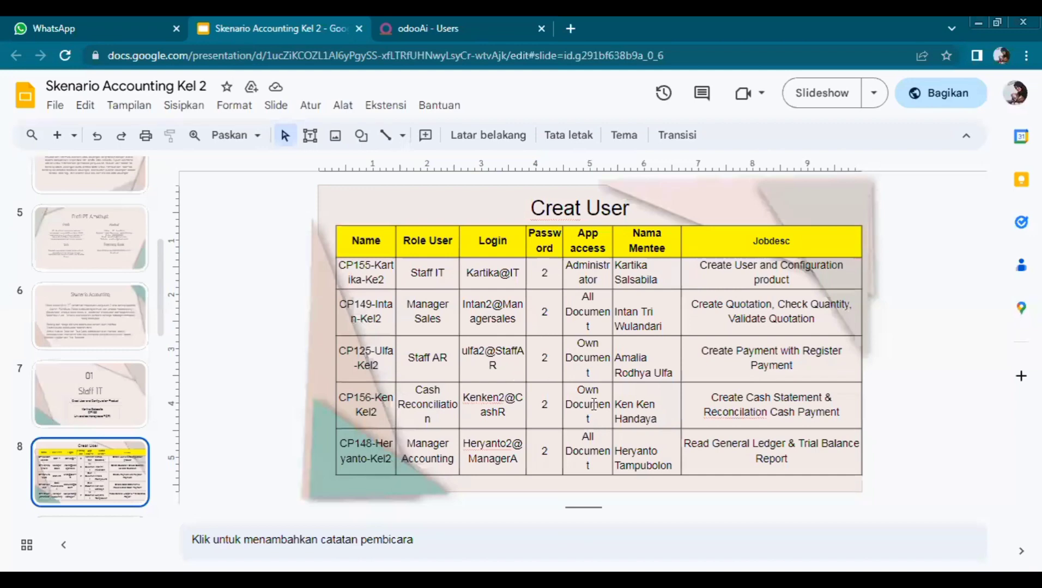
pyautogui.click(461, 22)
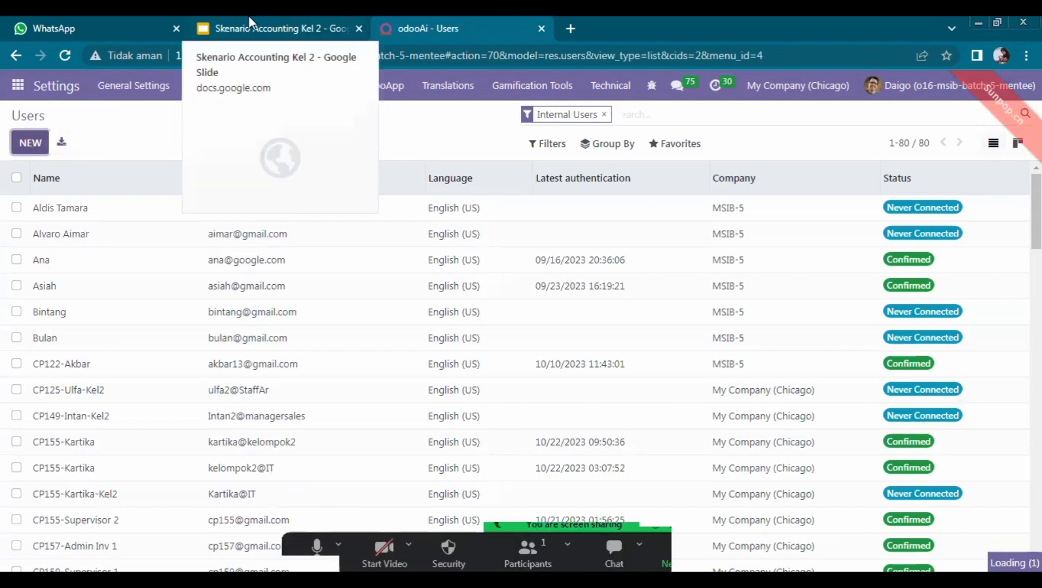
pyautogui.click(37, 144)
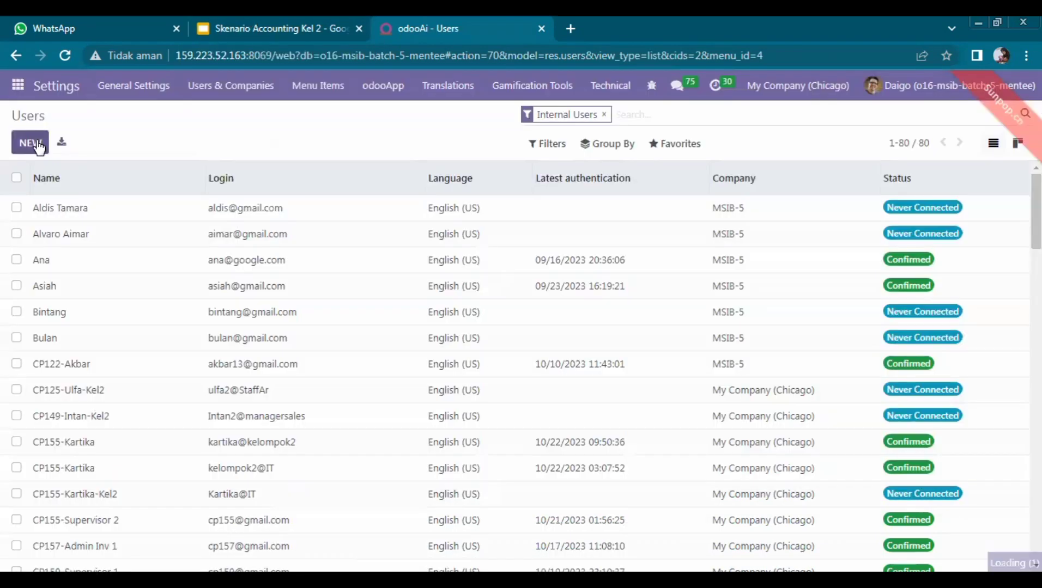
pyautogui.click(280, 24)
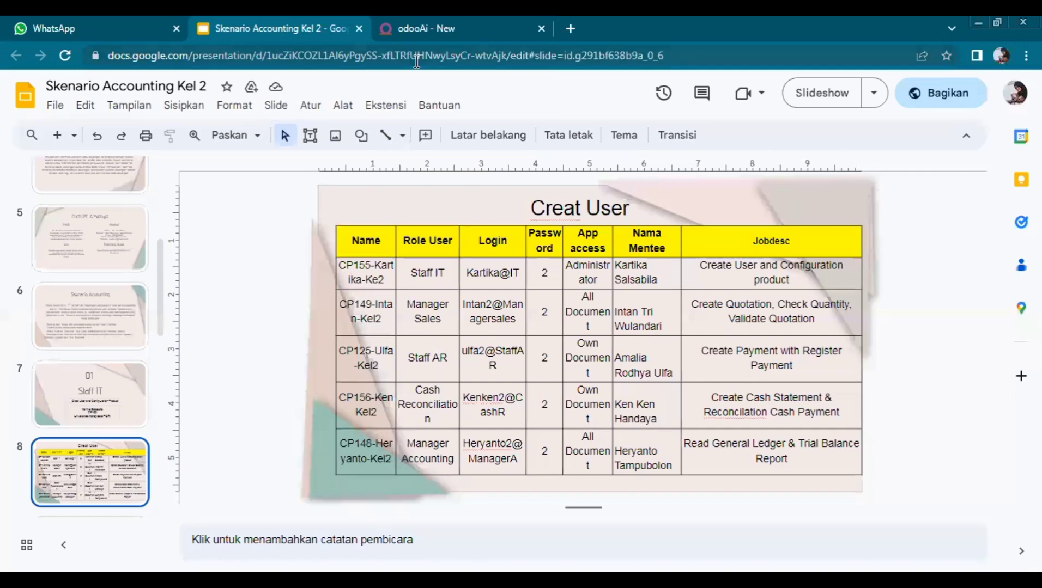
pyautogui.click(428, 24)
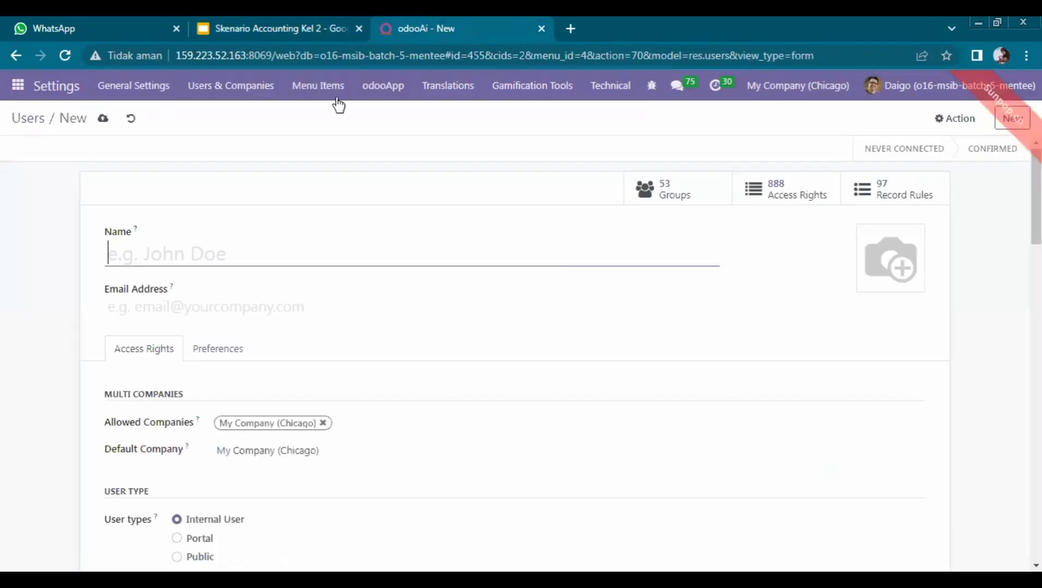
pyautogui.write('CP1')
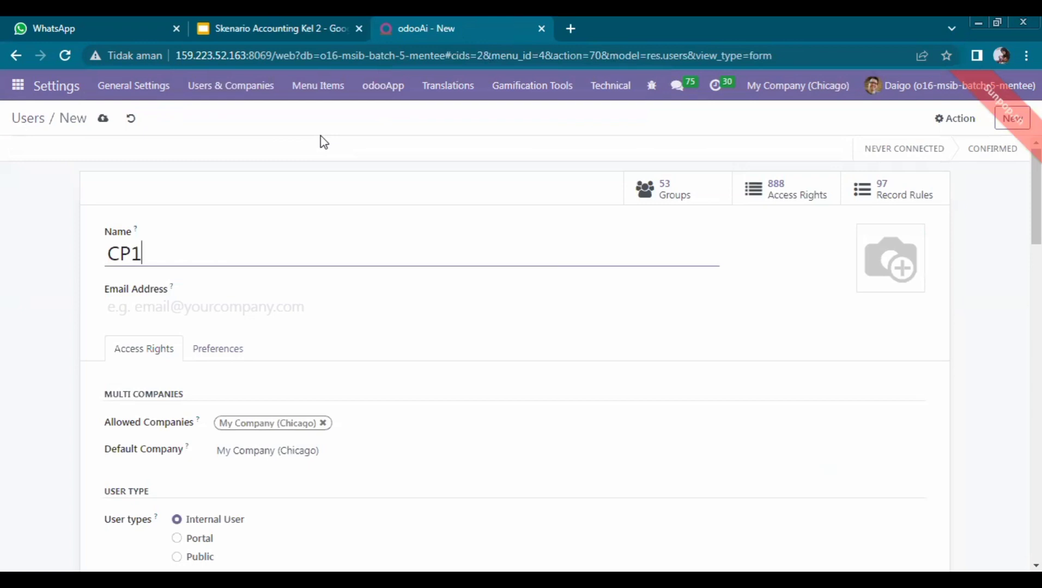
pyautogui.write('56-Ken')
# Step: Correct the typos and finish entering the fourth user's name
pyautogui.press('BackSpace')
pyautogui.press('BackSpace')
pyautogui.press('BackSpace')
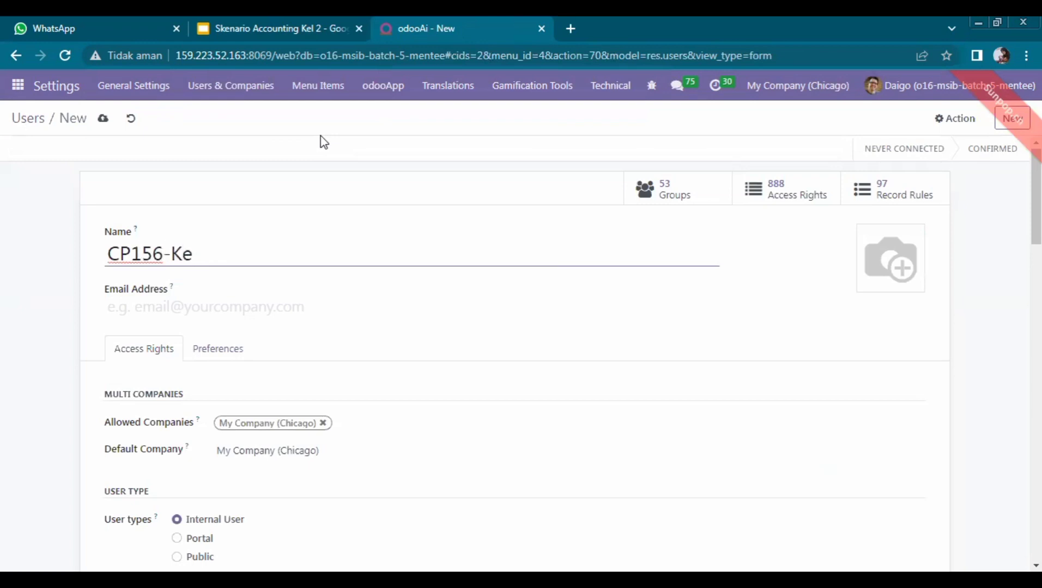
pyautogui.write('kenke')
pyautogui.press('BackSpace')
pyautogui.write('ken-k')
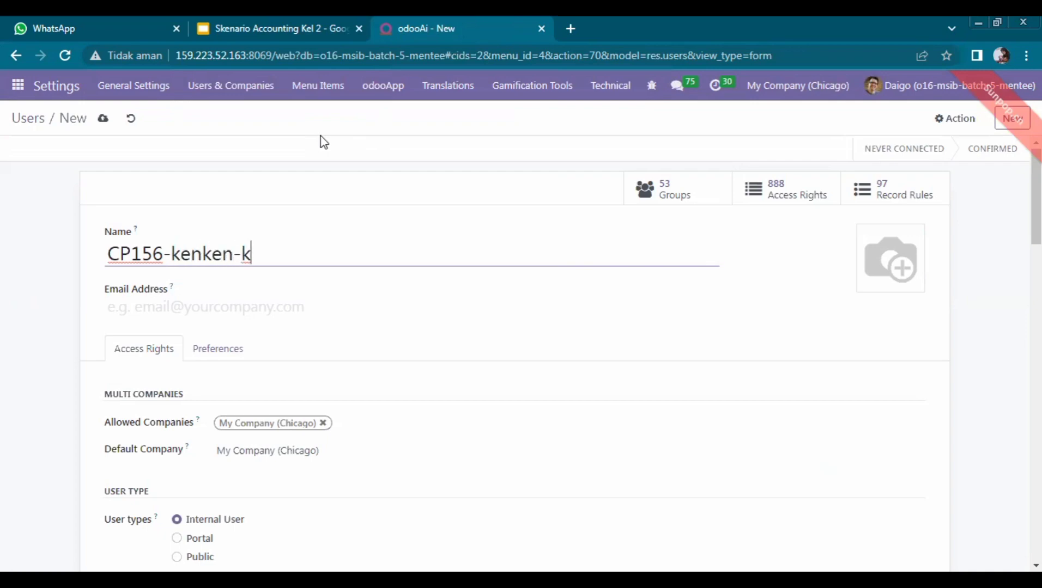
pyautogui.write('el2')
# Step: Look up the login in the slide's table and type the user's e-mail address
pyautogui.click(321, 22)
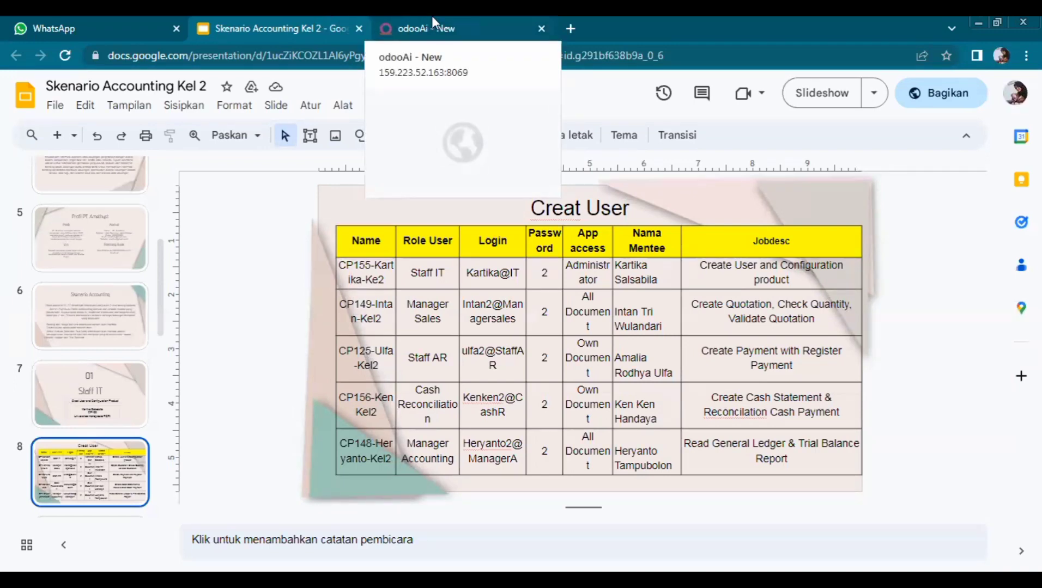
pyautogui.click(453, 28)
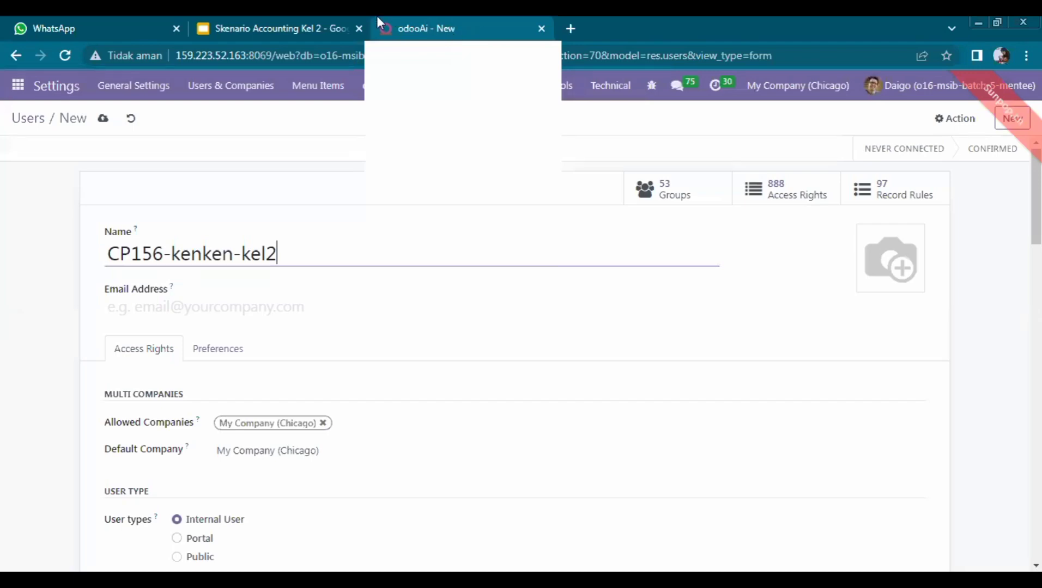
pyautogui.click(332, 16)
pyautogui.click(418, 22)
pyautogui.click(273, 312)
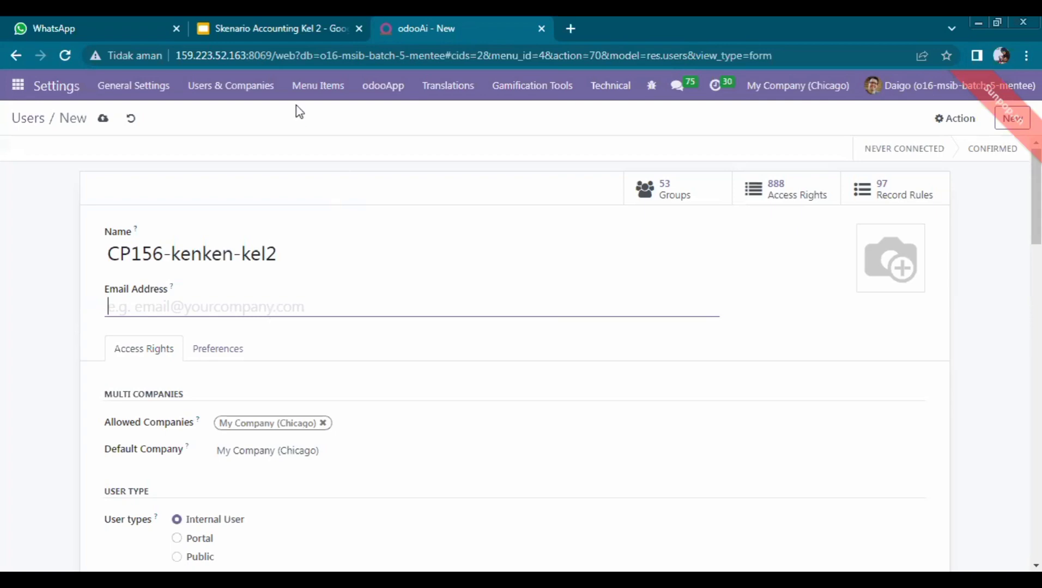
pyautogui.click(298, 27)
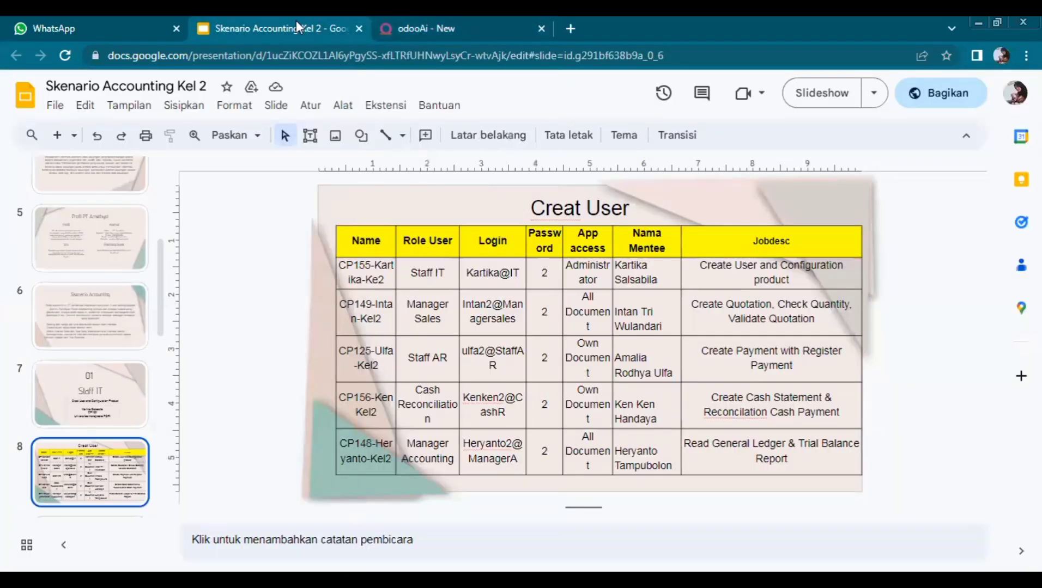
pyautogui.click(470, 23)
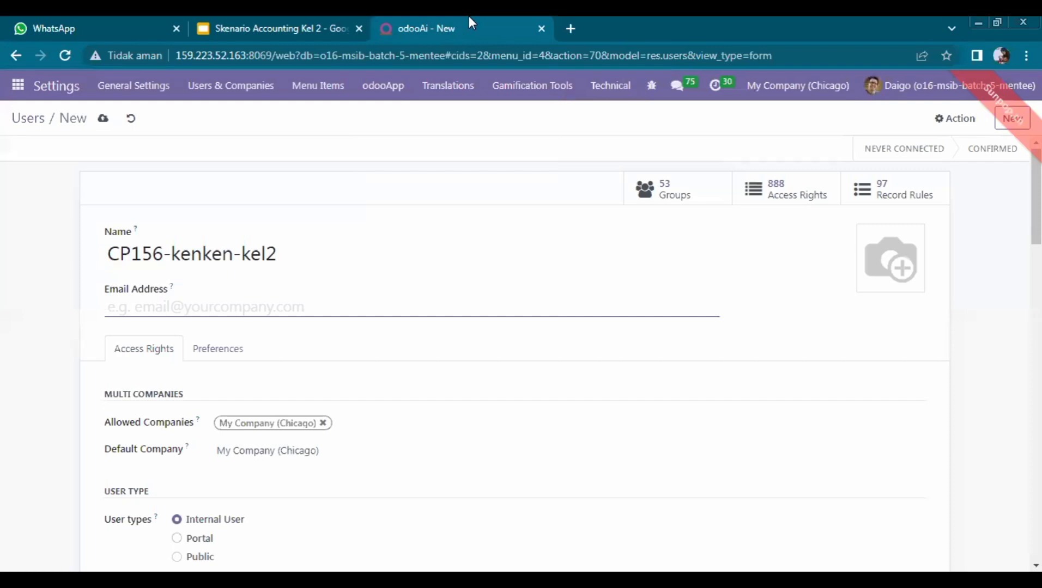
pyautogui.write('Ke')
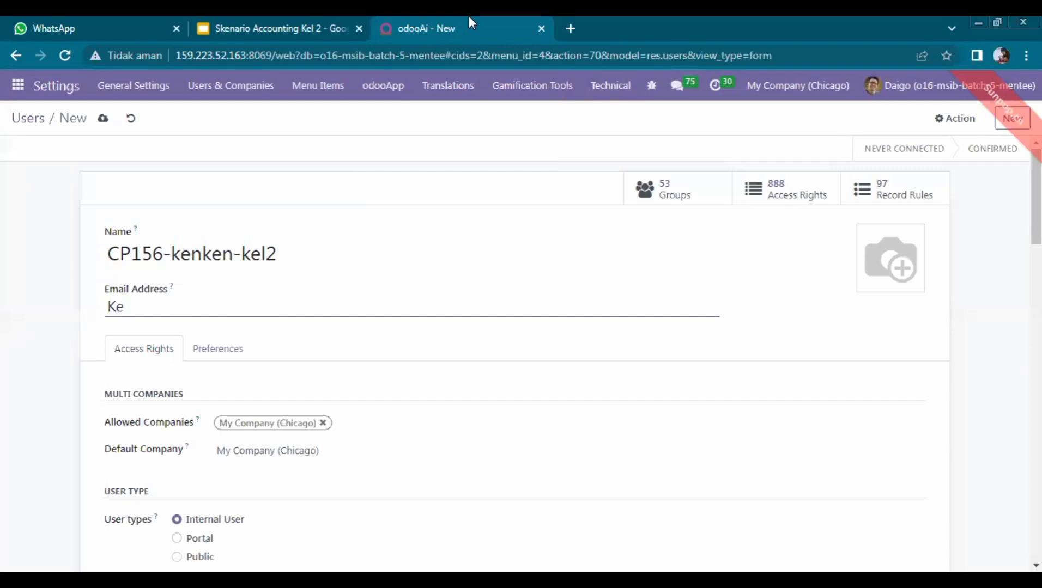
pyautogui.press('BackSpace')
pyautogui.press('BackSpace')
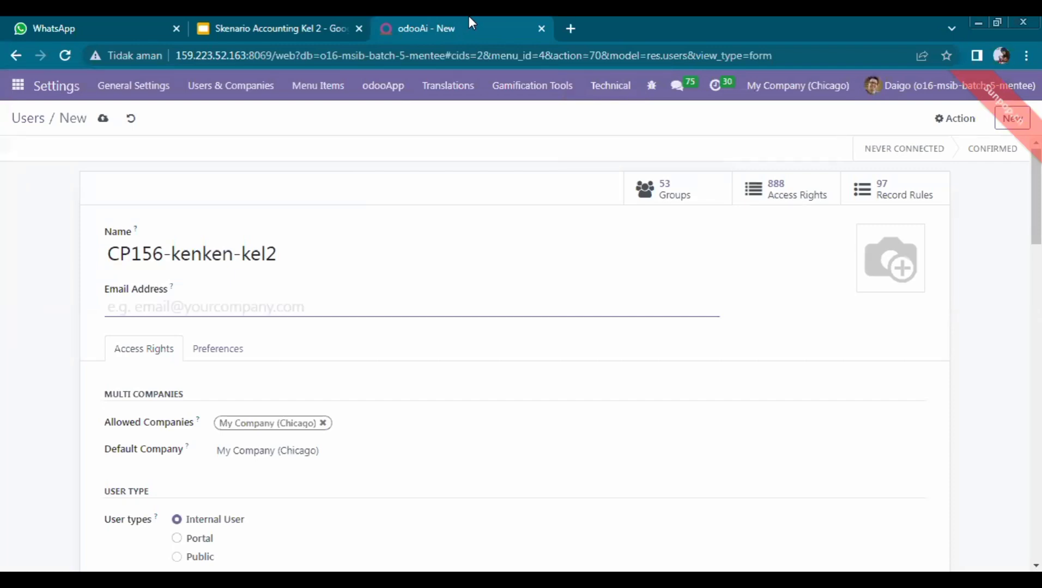
pyautogui.write('kenken2')
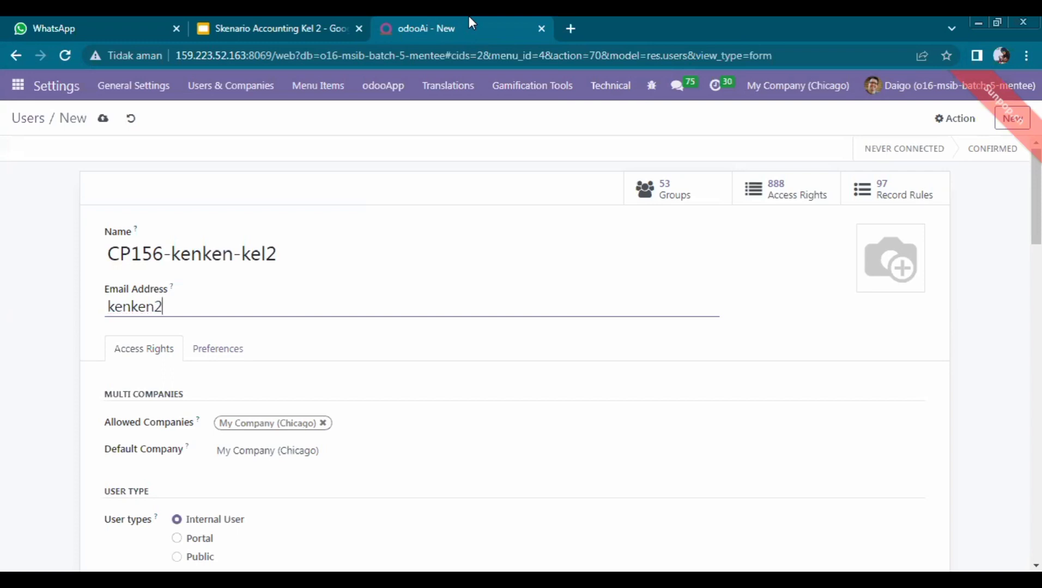
pyautogui.write('@CashR')
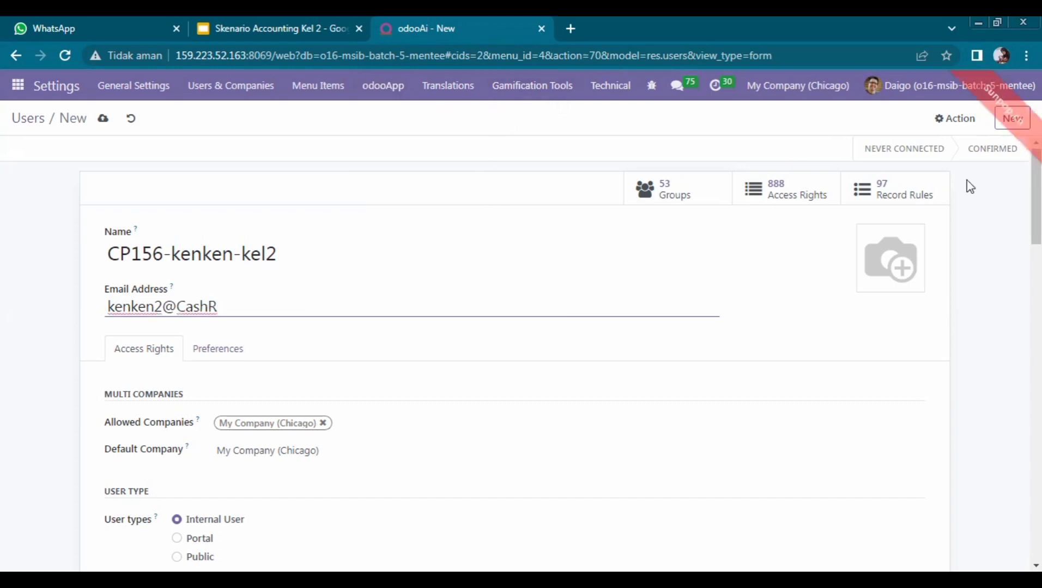
# Step: Set Accounting access to Accountant and bring up Change Password for the user
pyautogui.scroll(-2, 515, 354)
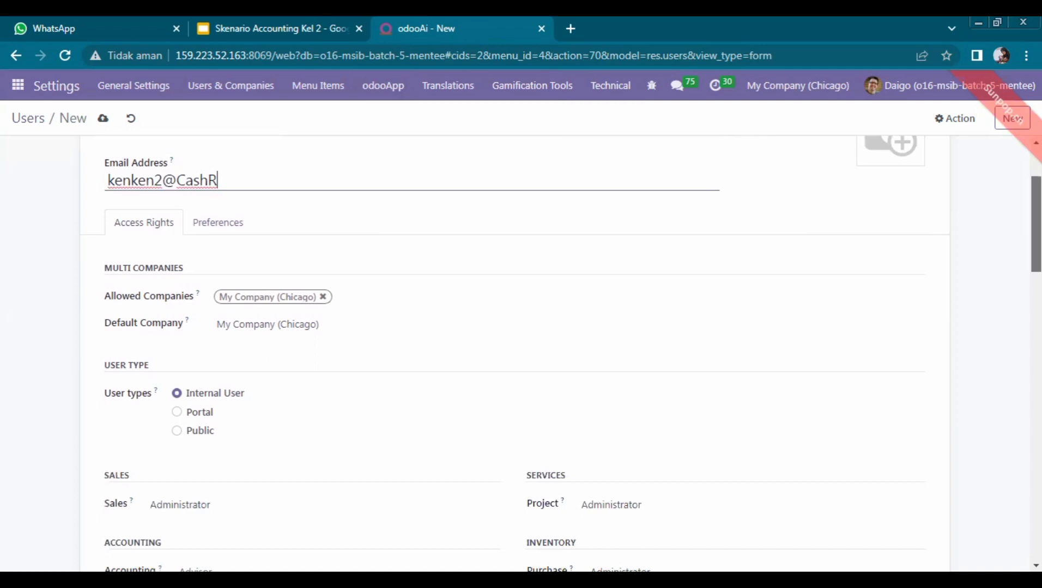
pyautogui.scroll(-1, 515, 354)
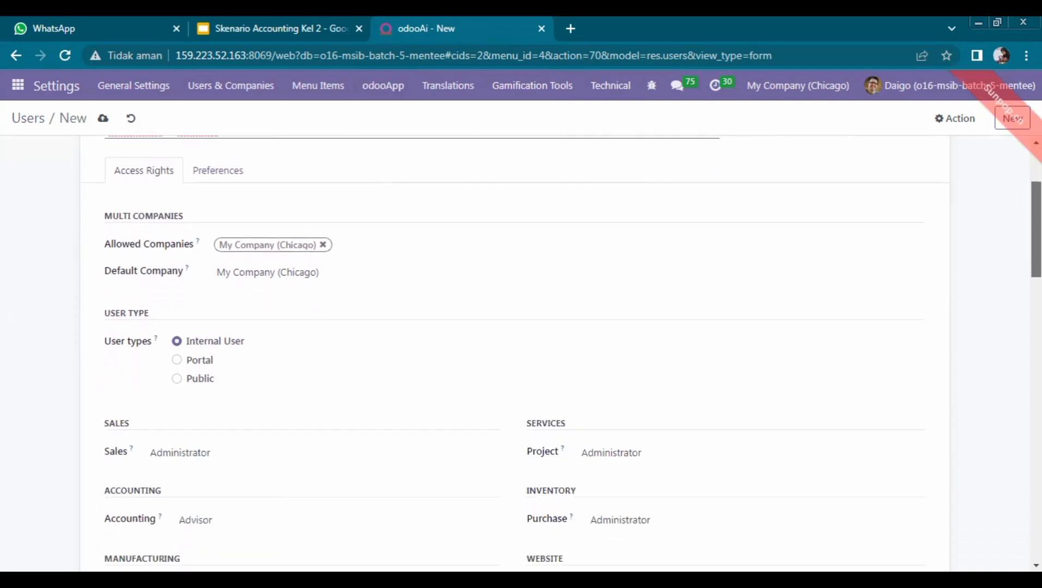
pyautogui.scroll(-3, 598, 267)
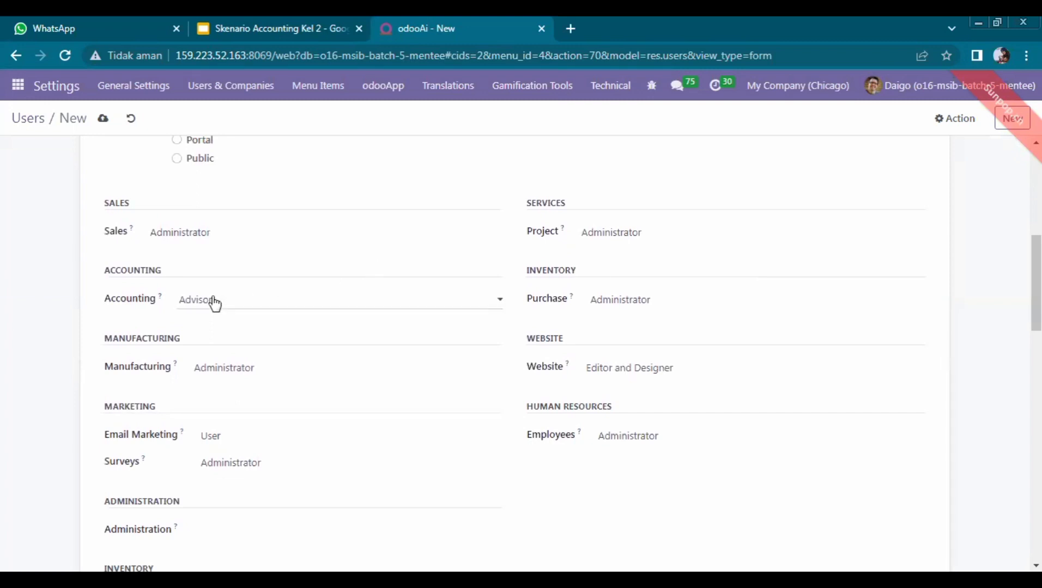
pyautogui.click(214, 303)
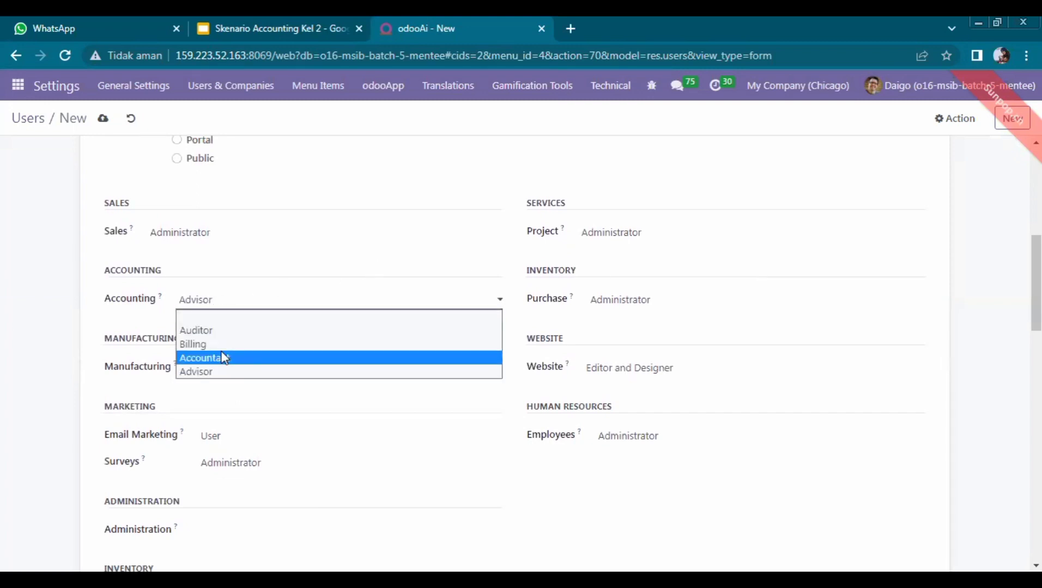
pyautogui.click(493, 297)
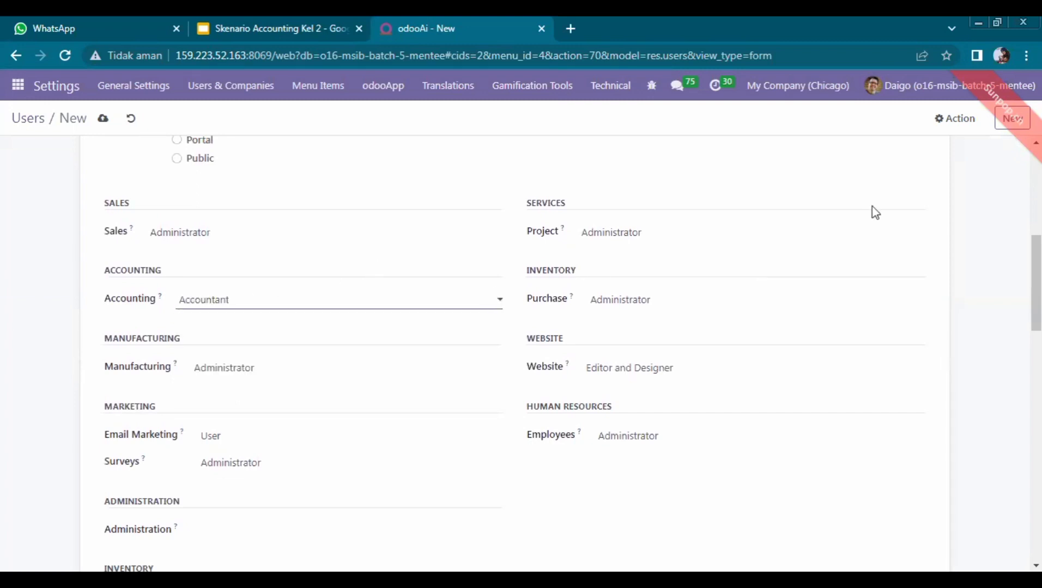
pyautogui.click(945, 131)
pyautogui.click(935, 188)
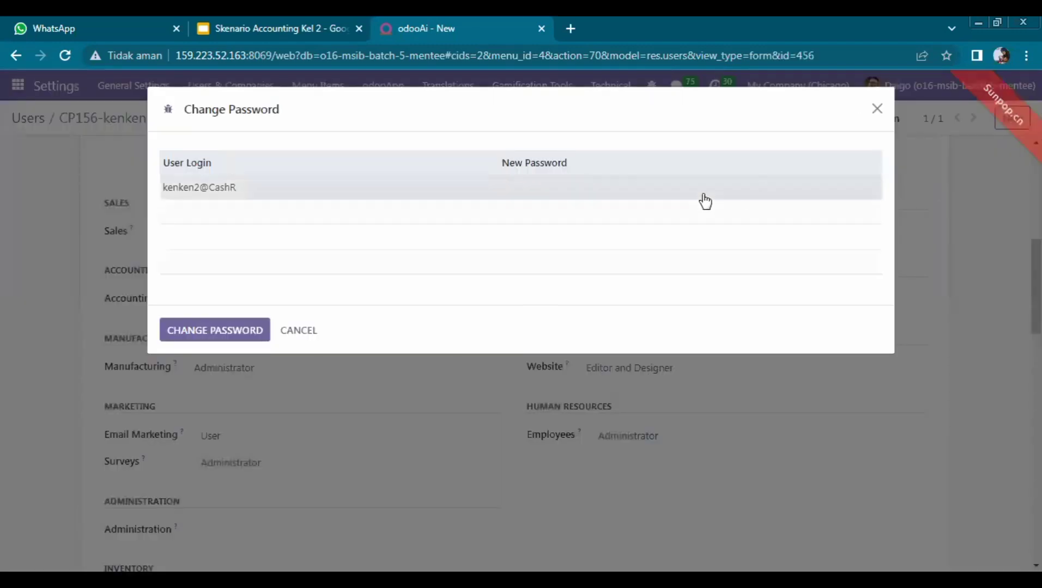
# Step: Enter and apply the user's new password, then create their linked employee record
pyautogui.click(704, 194)
pyautogui.write('•')
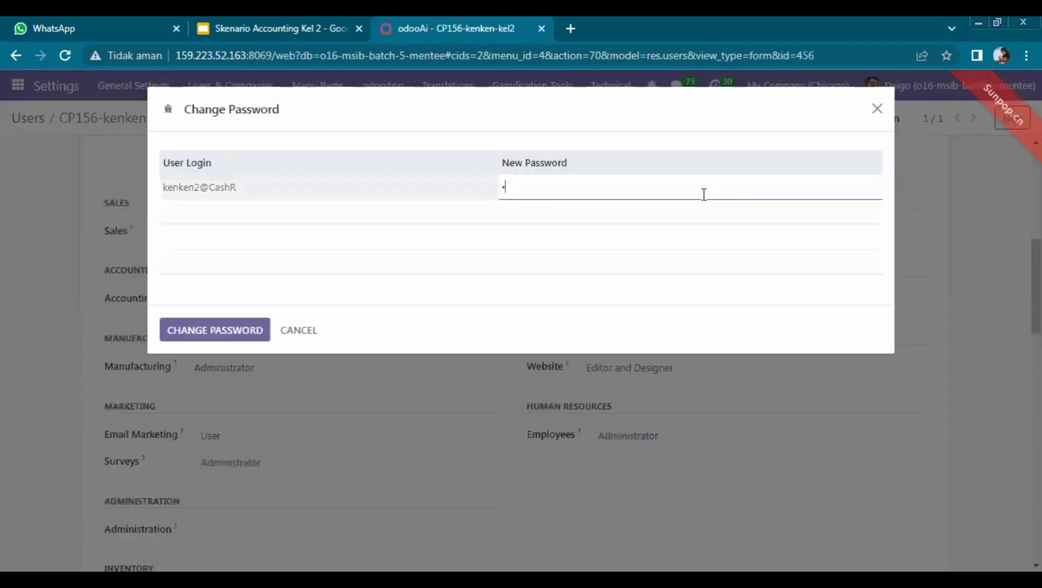
pyautogui.click(227, 323)
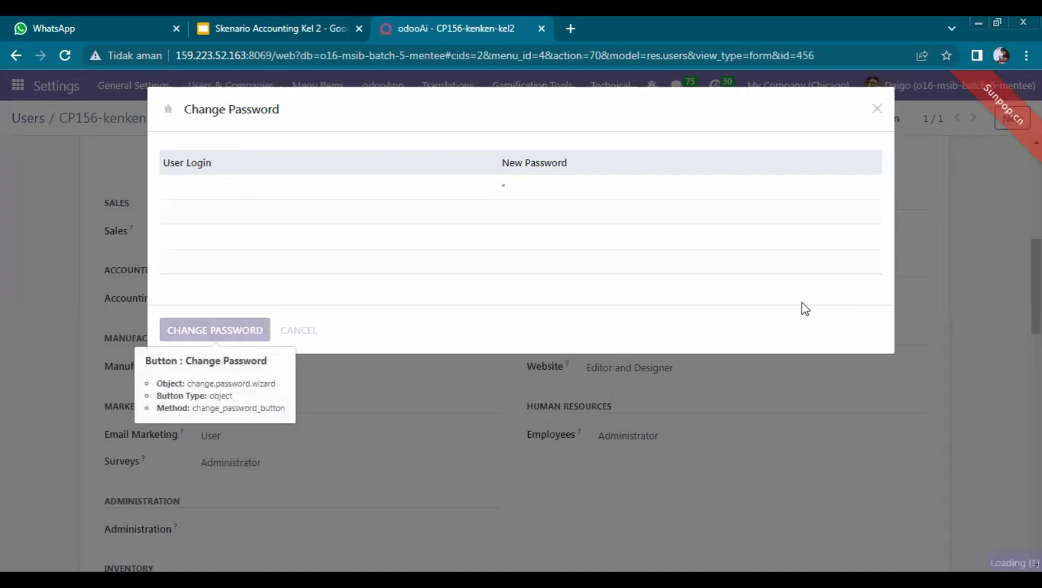
pyautogui.scroll(8, 979, 154)
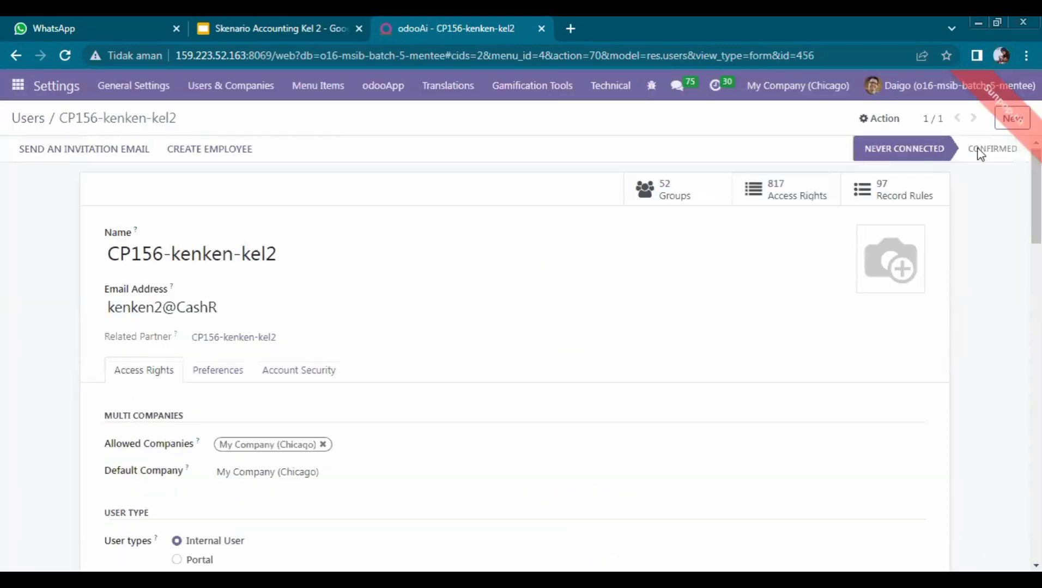
pyautogui.click(193, 149)
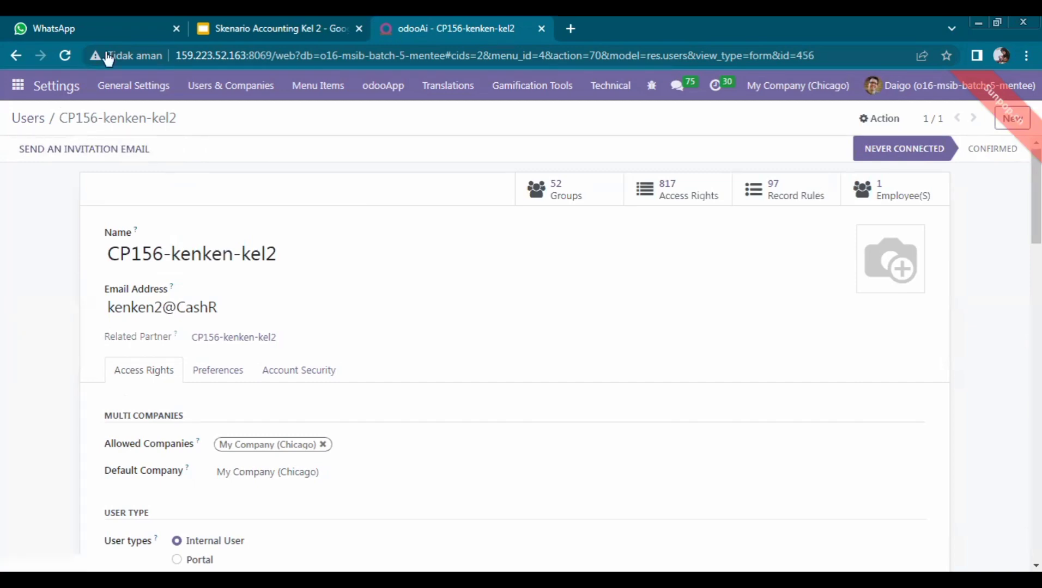
# Step: Check the slide's user table, start another new user, then return to the presentation
pyautogui.click(296, 22)
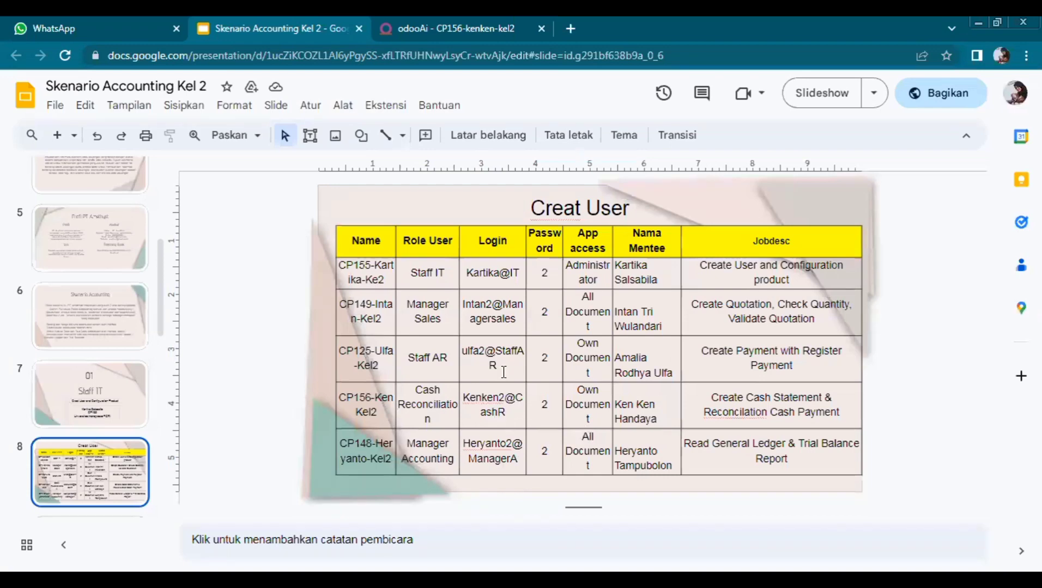
pyautogui.click(454, 23)
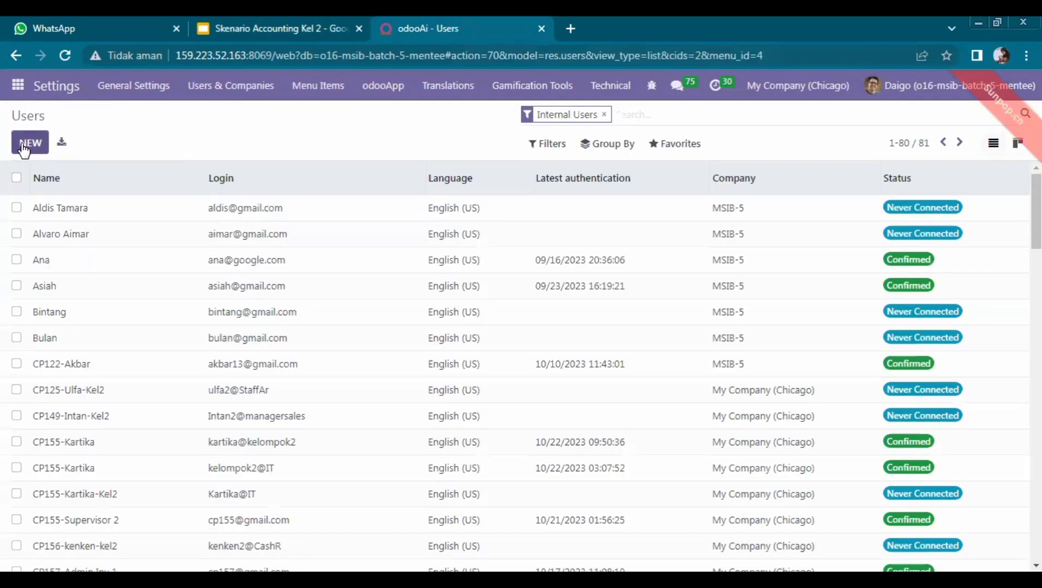
pyautogui.click(23, 146)
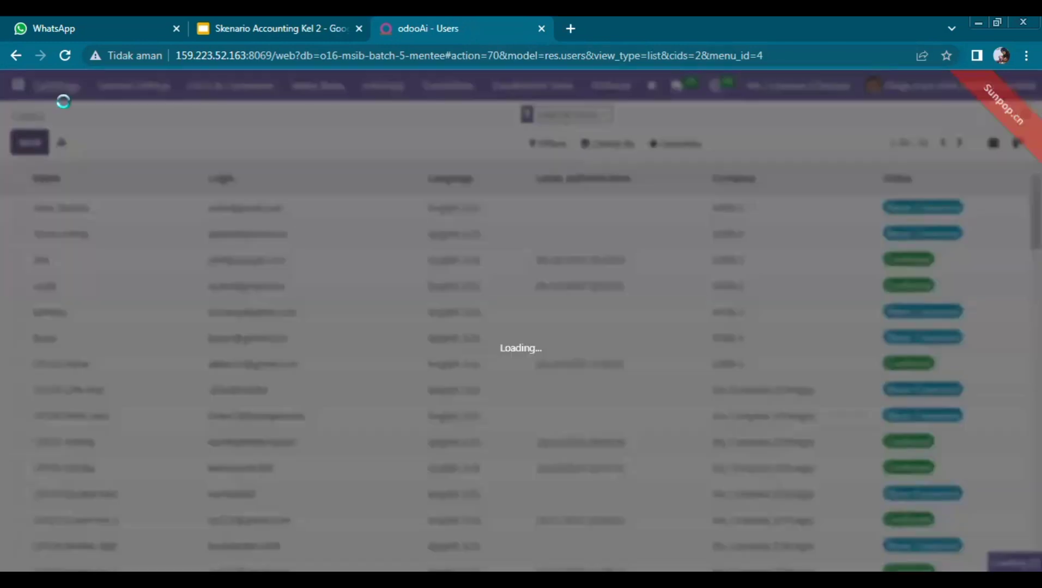
pyautogui.click(259, 28)
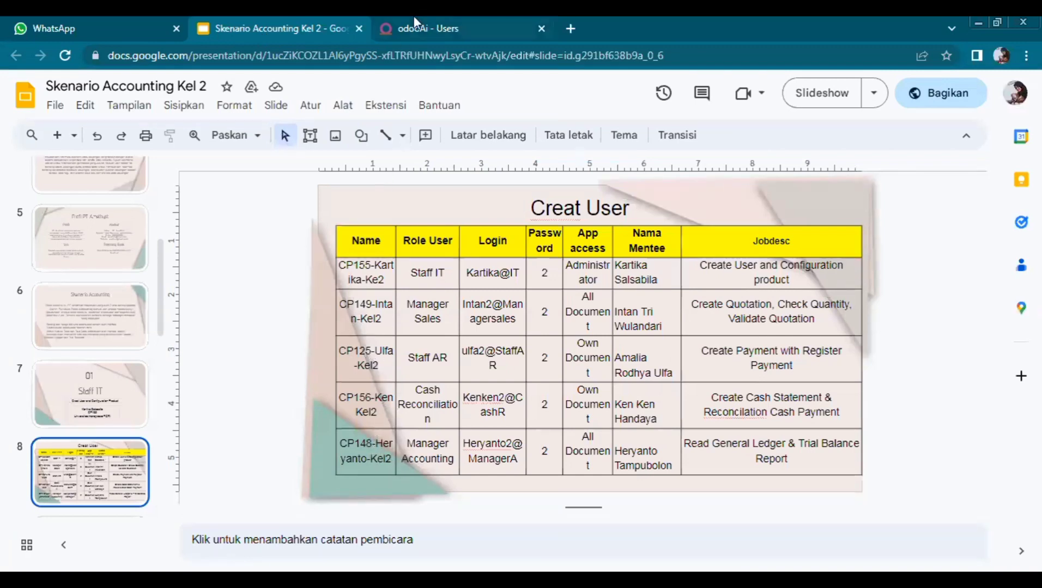
# Step: Select the last Name entry in the 'Creat User' table and go back to Odoo's Users list
pyautogui.click(383, 448)
pyautogui.moveTo(393, 464); pyautogui.dragTo(343, 439)
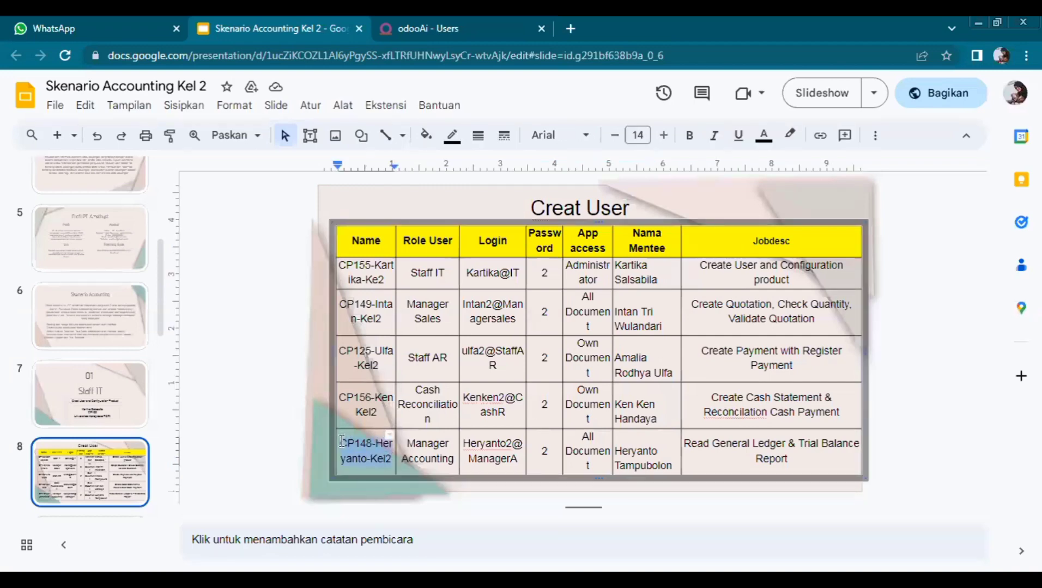
pyautogui.click(505, 35)
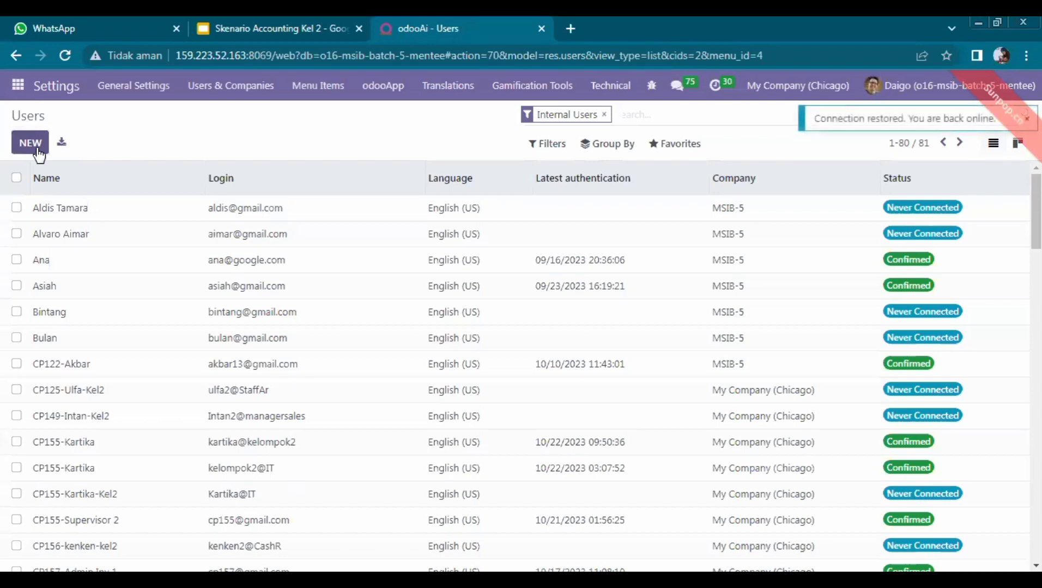
# Step: Open a blank new user form and enter the last table user's name
pyautogui.click(37, 152)
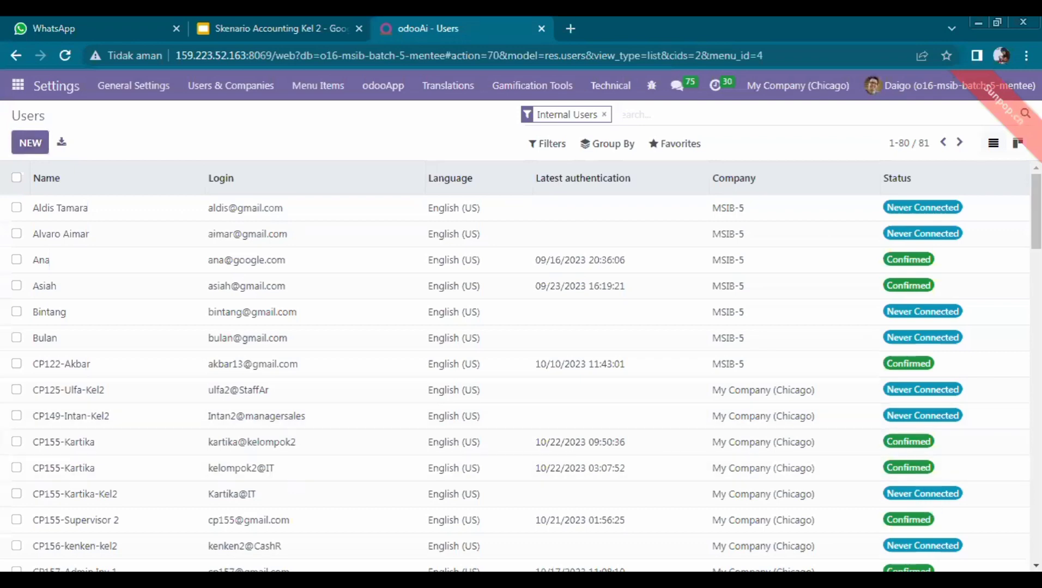
pyautogui.click(44, 146)
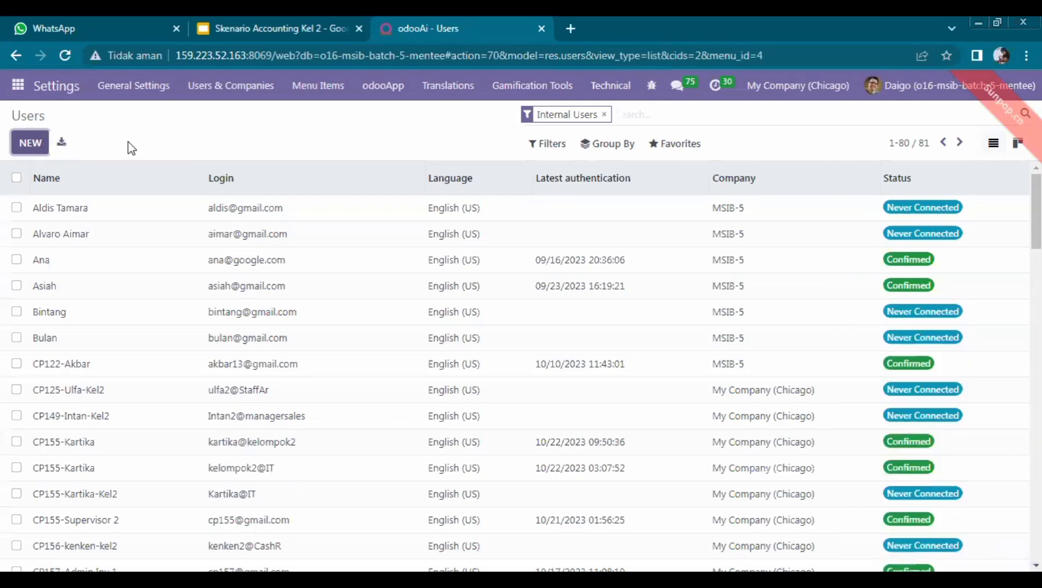
pyautogui.click(316, 24)
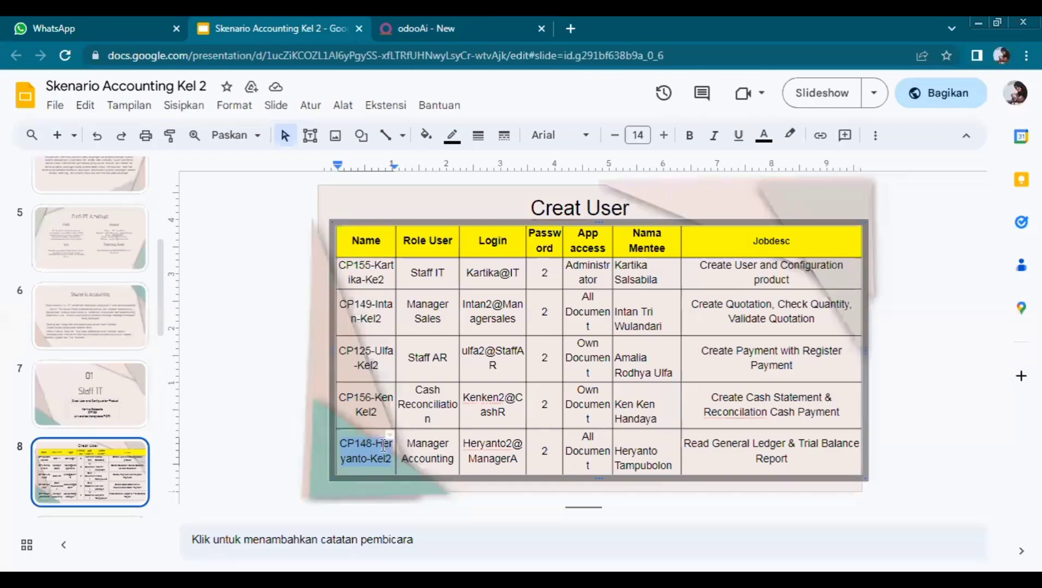
pyautogui.click(391, 24)
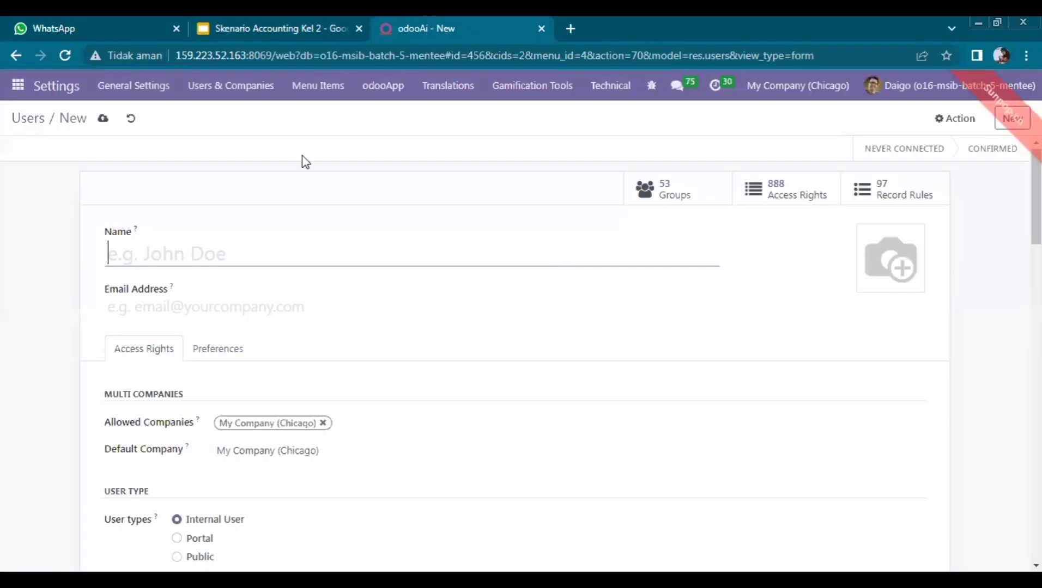
pyautogui.write('CP148')
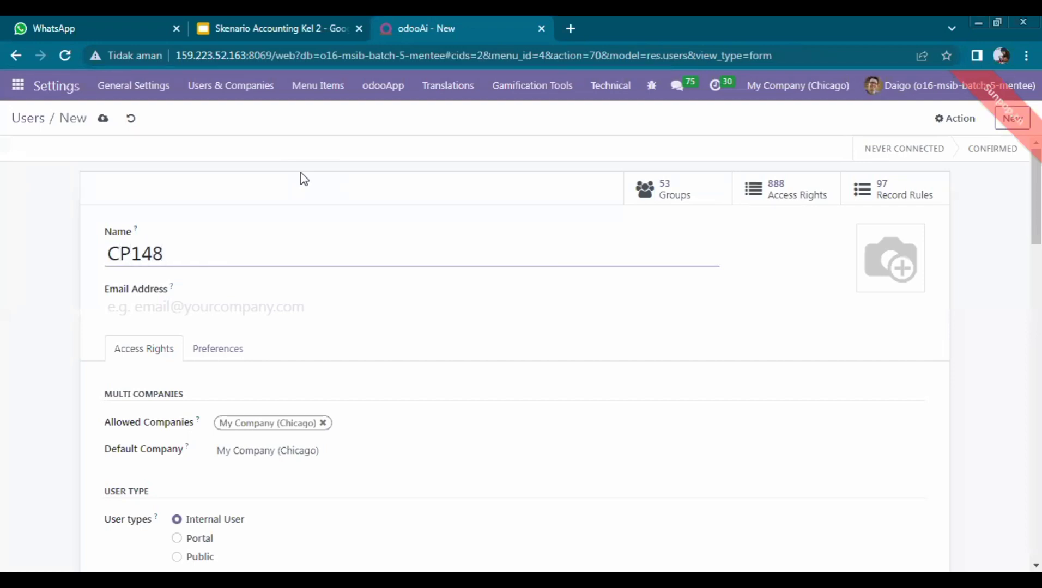
pyautogui.write('-Heryan')
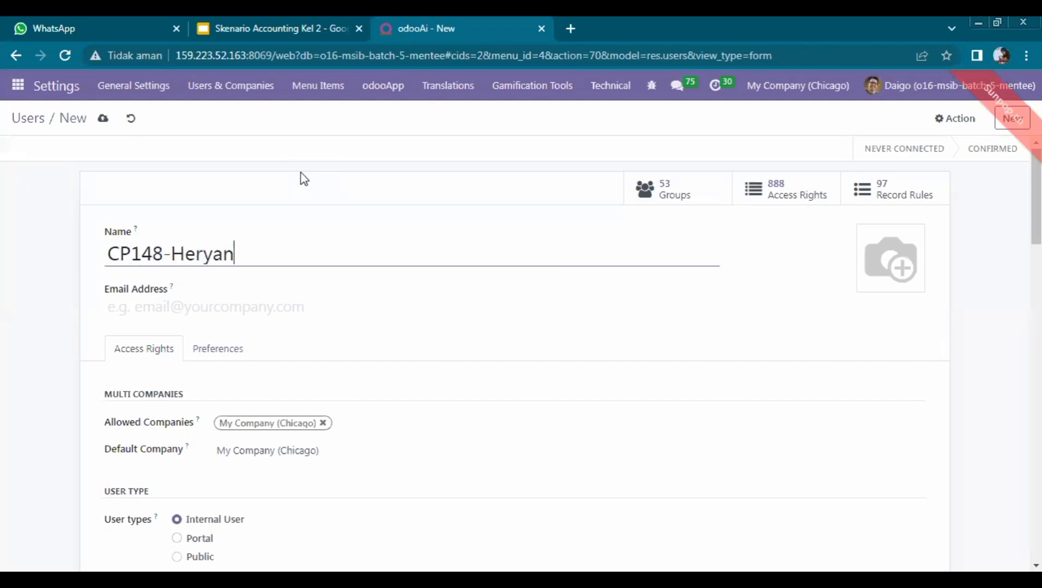
pyautogui.write('to-Kel2')
# Step: Enter the user's login e-mail address, checking it against the slide's table
pyautogui.click(325, 18)
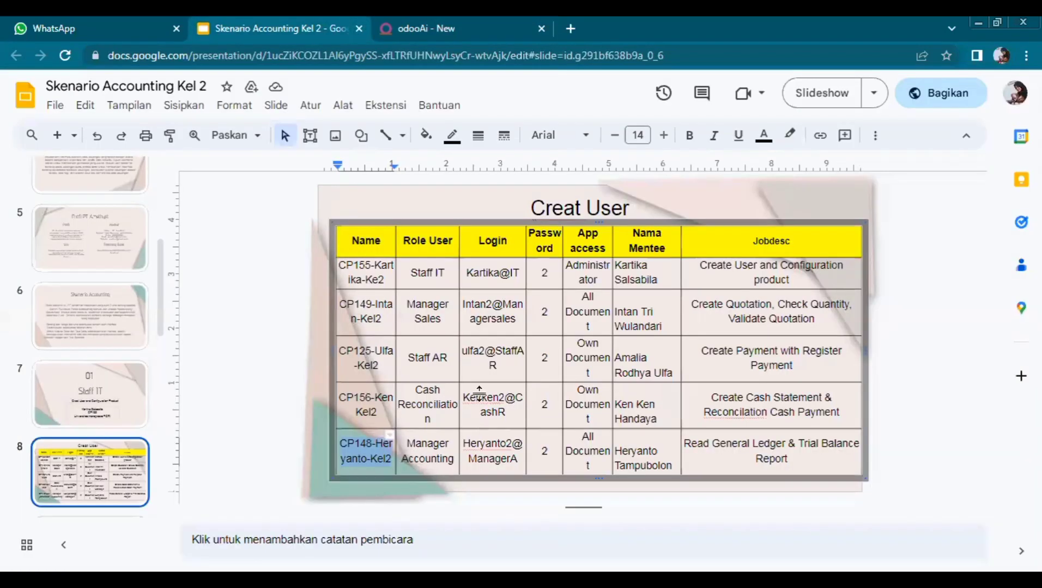
pyautogui.click(445, 20)
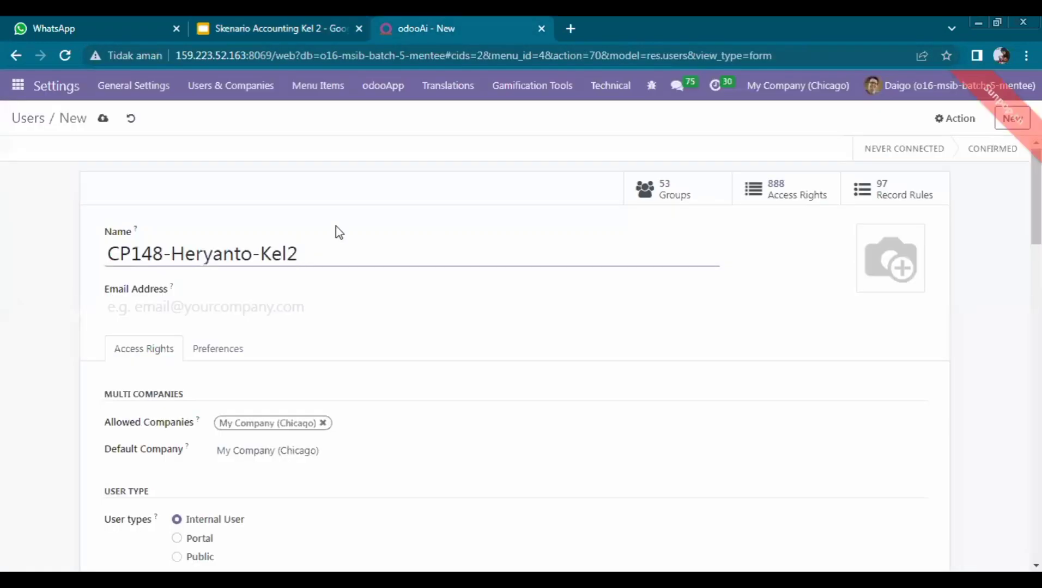
pyautogui.click(269, 302)
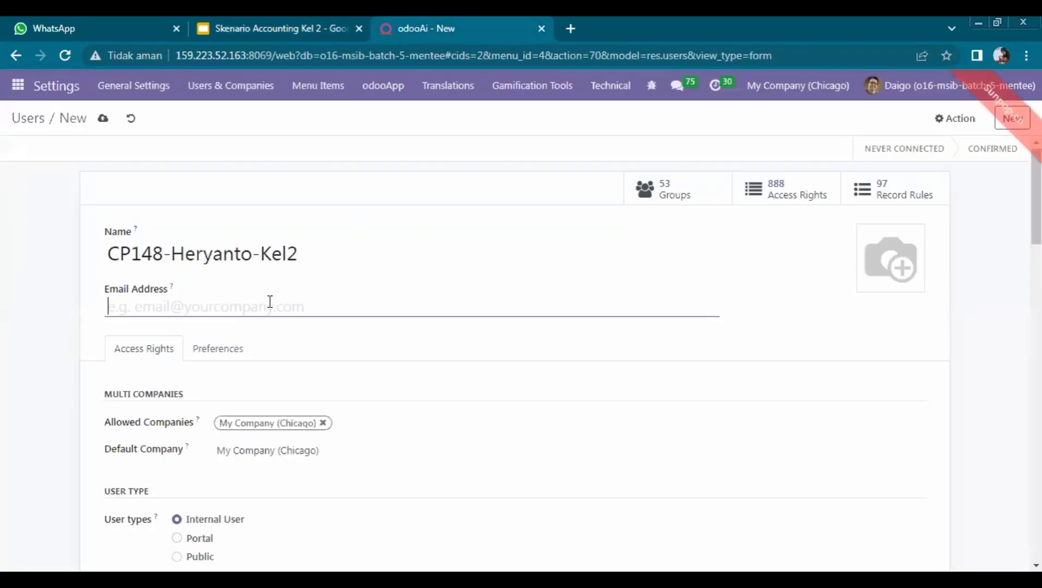
pyautogui.write('Heryant')
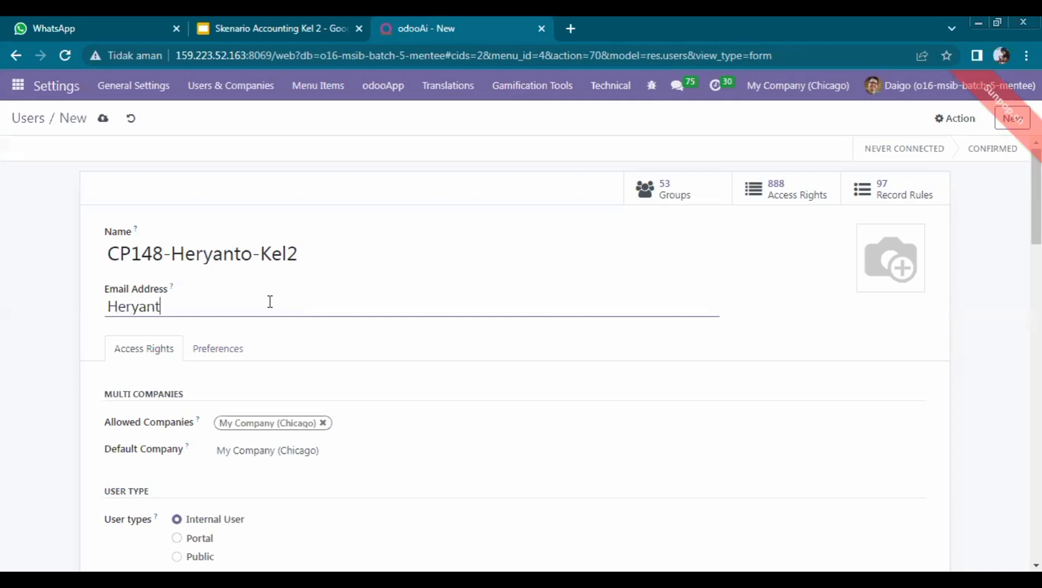
pyautogui.write('o2@ManagerA')
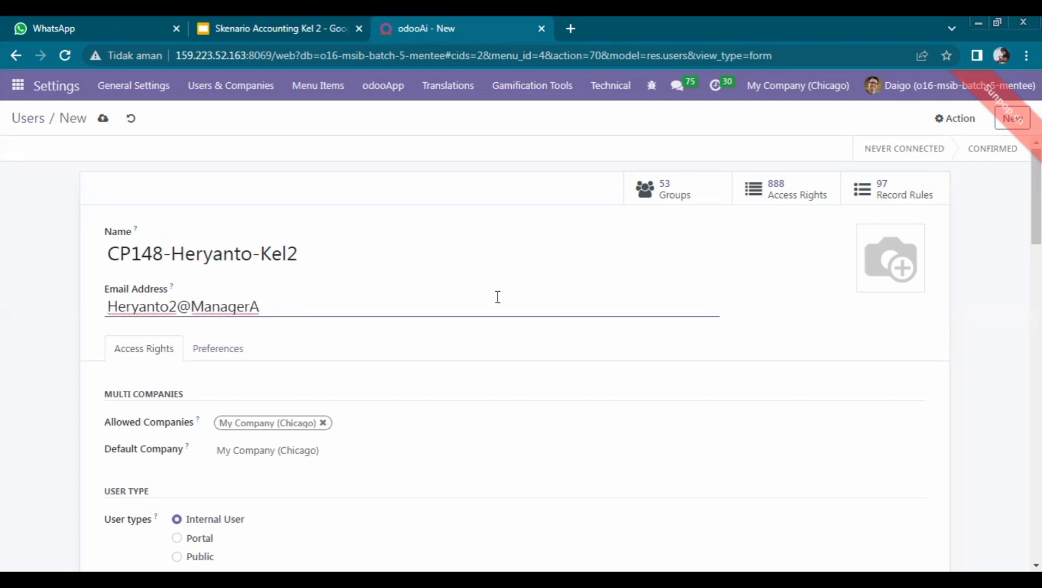
pyautogui.click(310, 22)
pyautogui.click(445, 18)
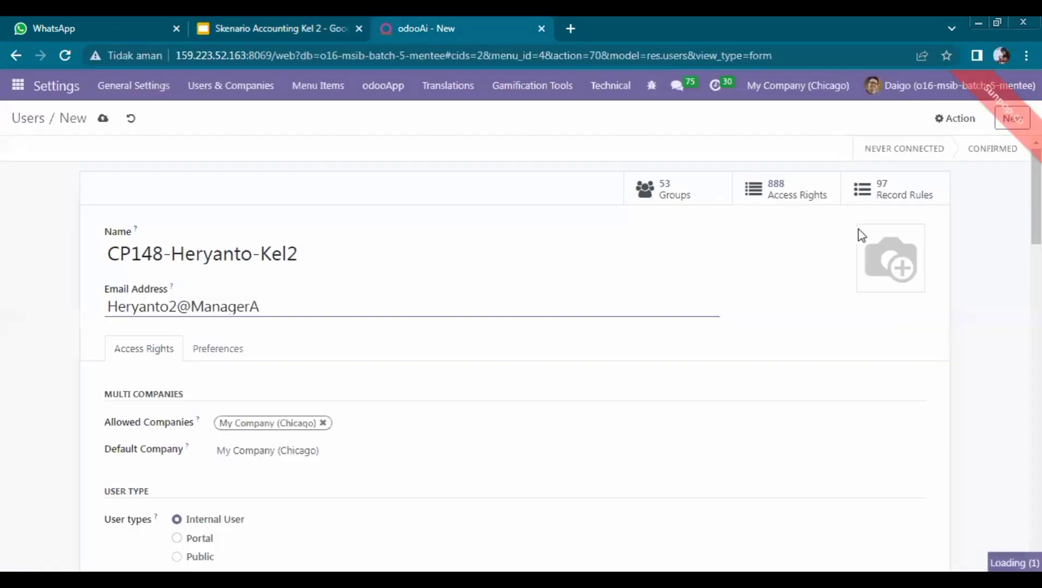
pyautogui.scroll(-2, 521, 354)
pyautogui.scroll(-3, 520, 355)
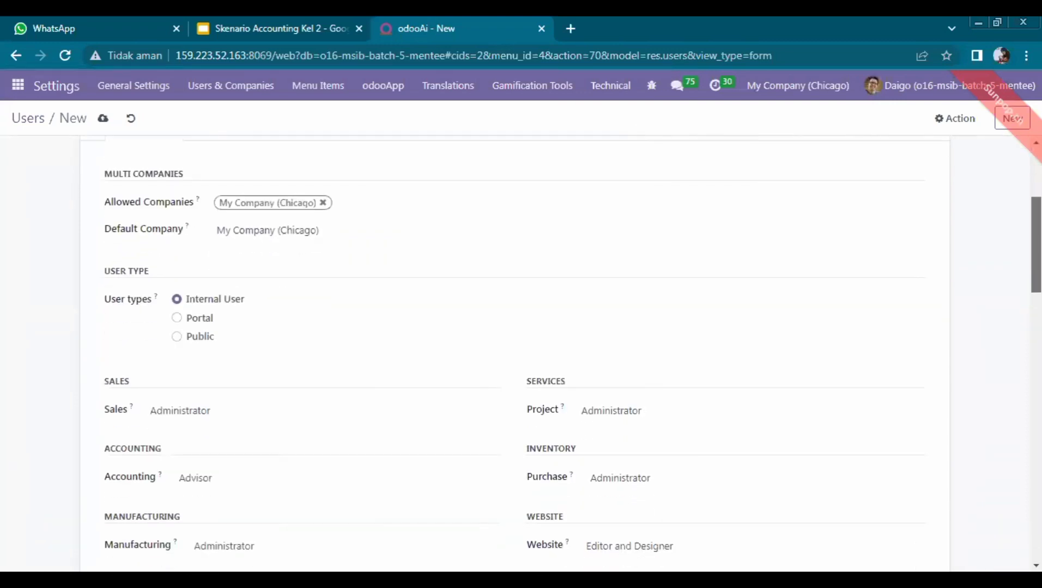
pyautogui.scroll(1, 521, 355)
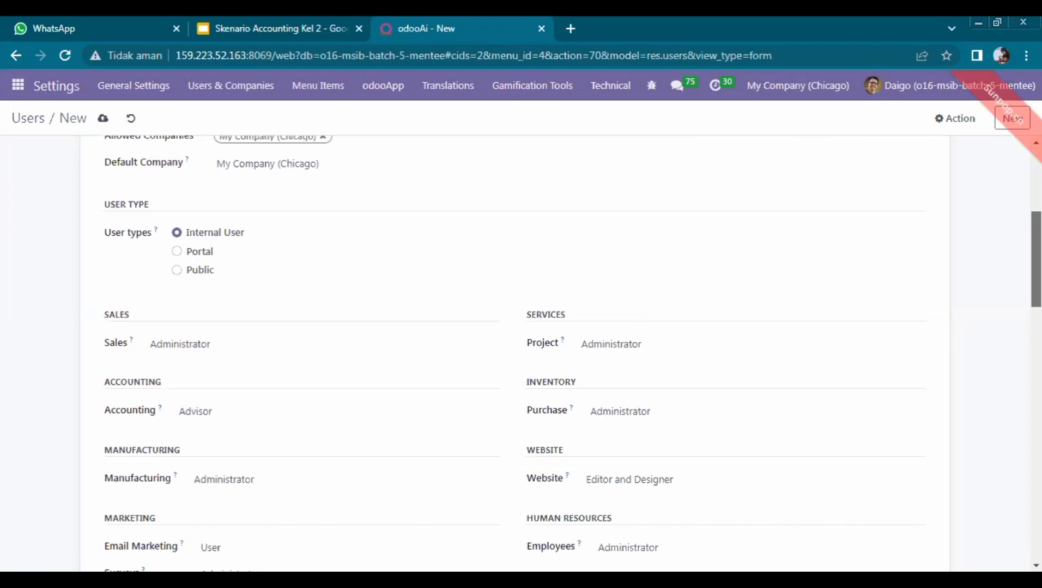
pyautogui.click(222, 422)
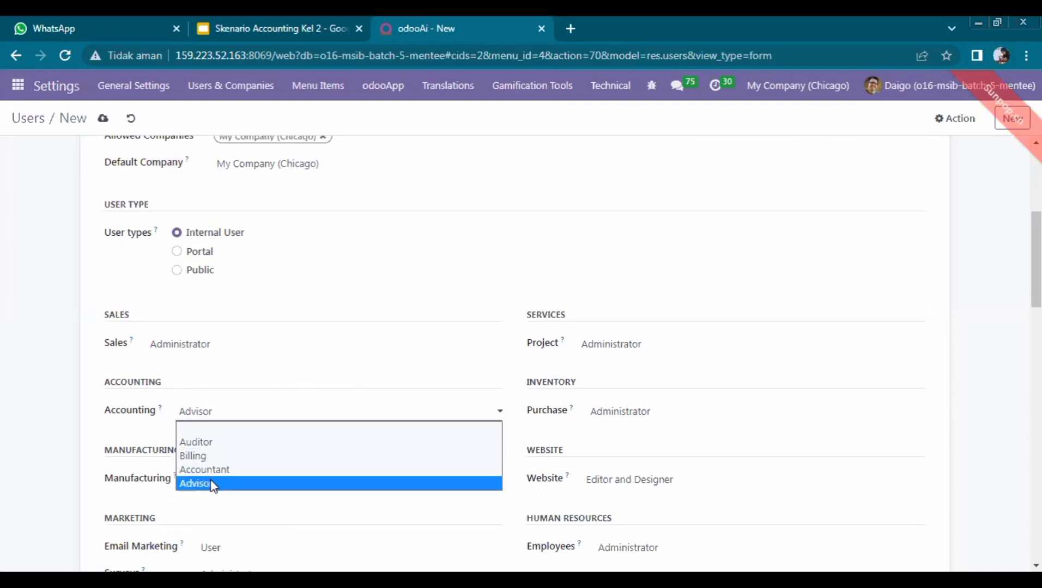
pyautogui.click(212, 486)
# Step: Apply a new password to the fifth user and create their linked employee record
pyautogui.moveTo(1036, 260); pyautogui.dragTo(1035, 196)
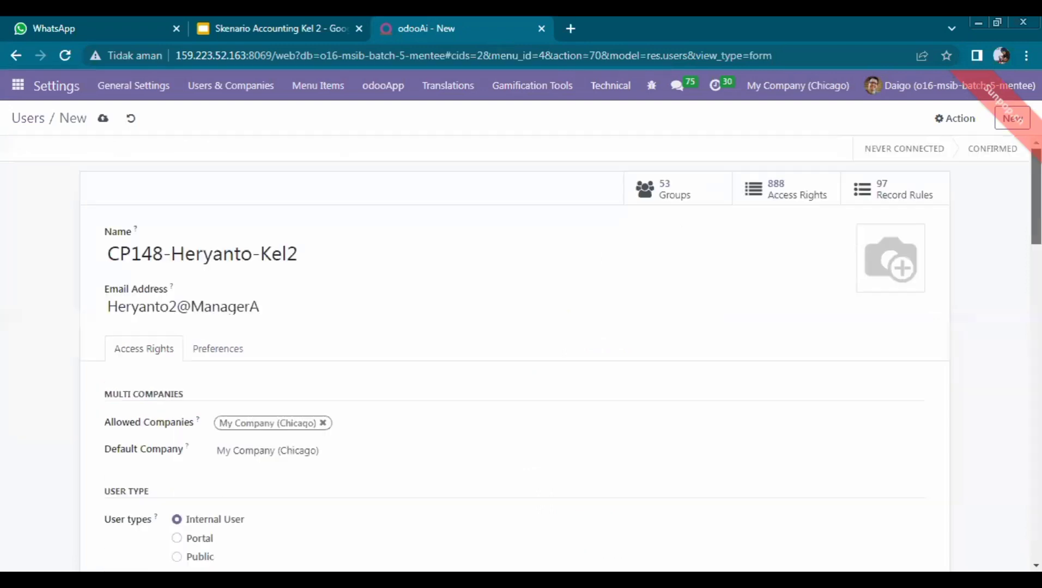
pyautogui.click(959, 118)
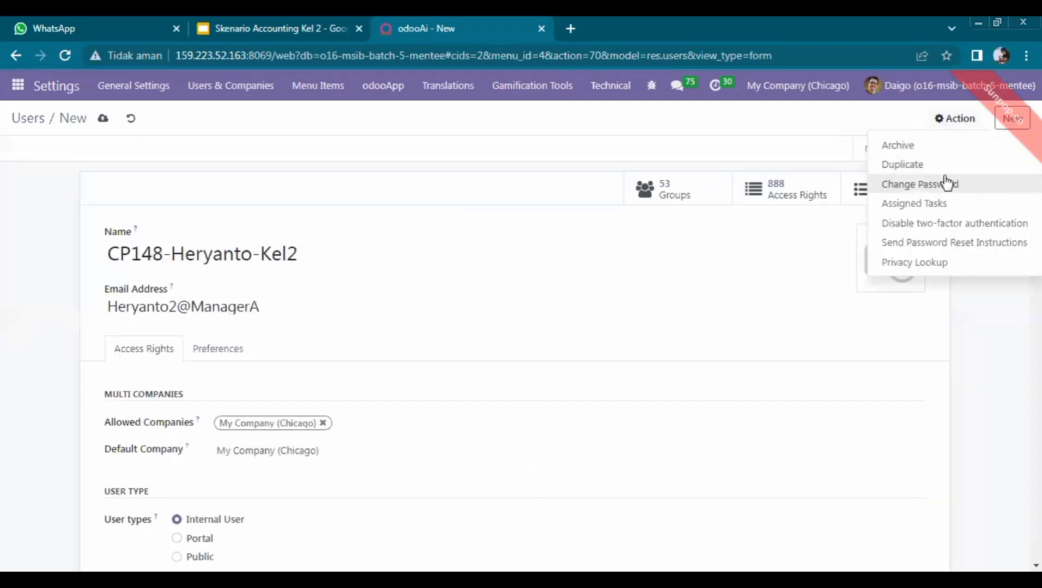
pyautogui.click(947, 184)
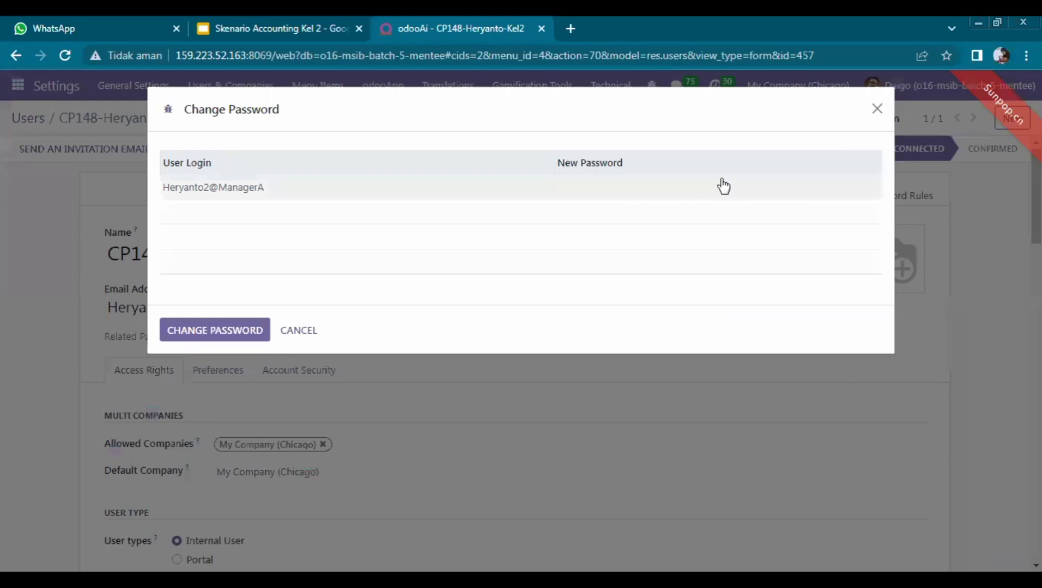
pyautogui.click(723, 186)
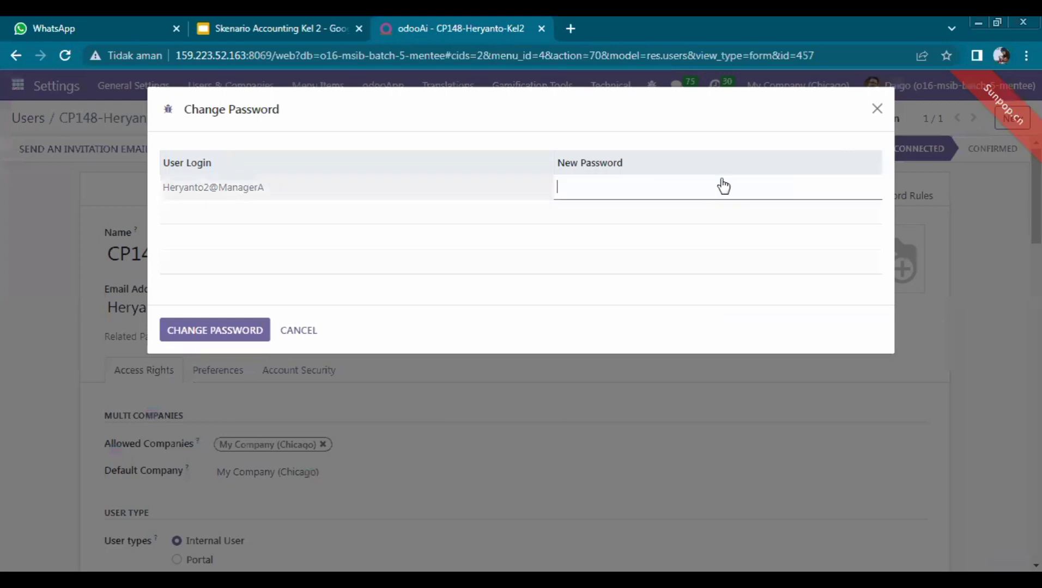
pyautogui.click(223, 330)
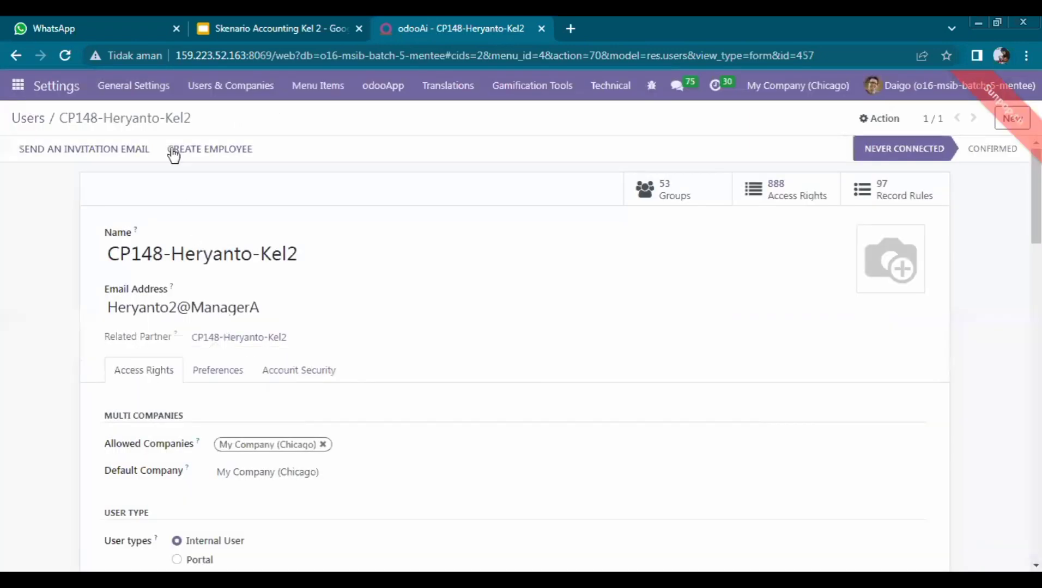
pyautogui.click(175, 155)
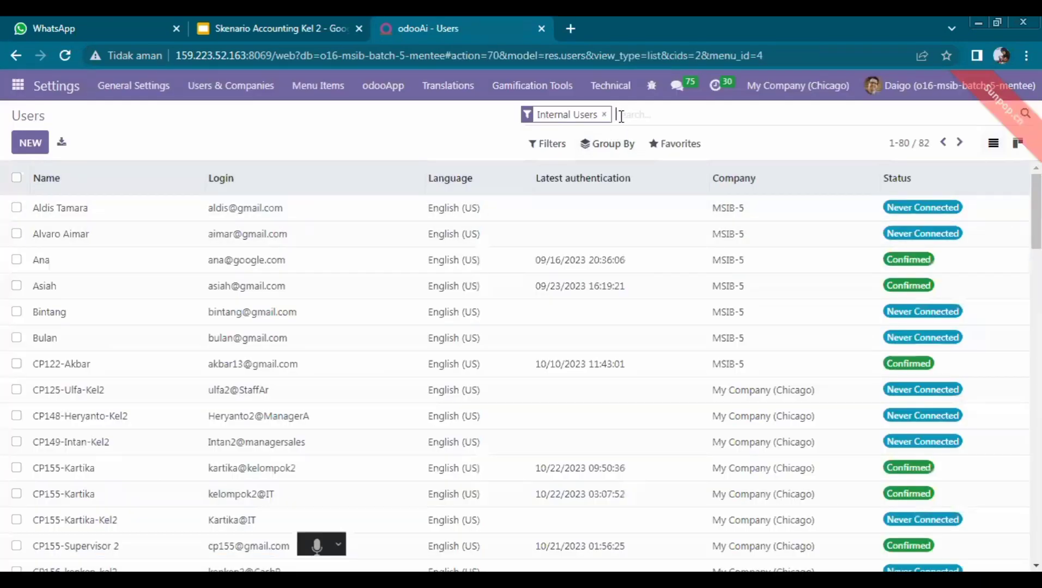
# Step: Search the Users list for Kel2, then view the user plan in the presentation
pyautogui.write('Kel')
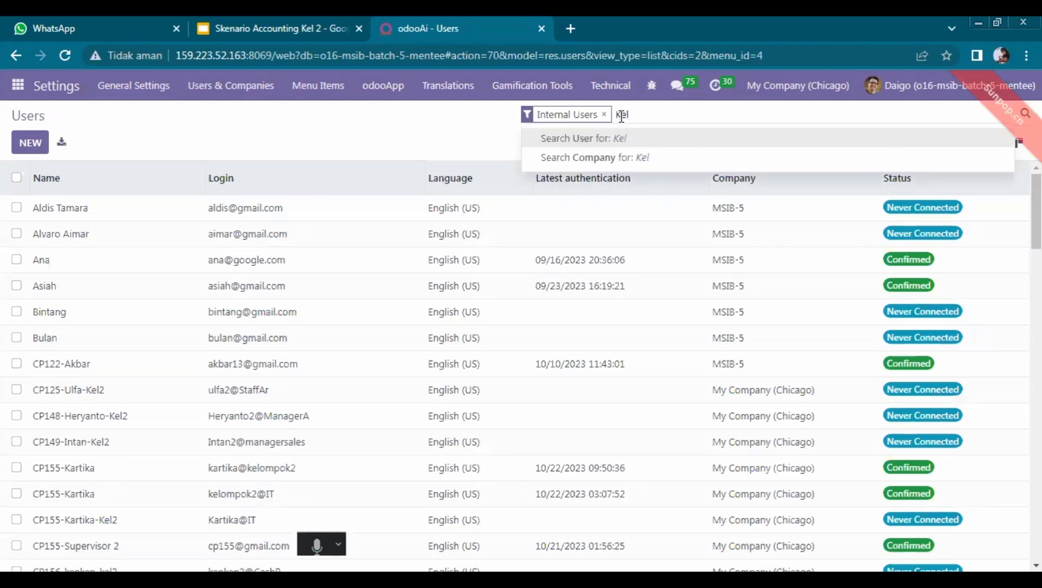
pyautogui.write('2')
pyautogui.press('Return')
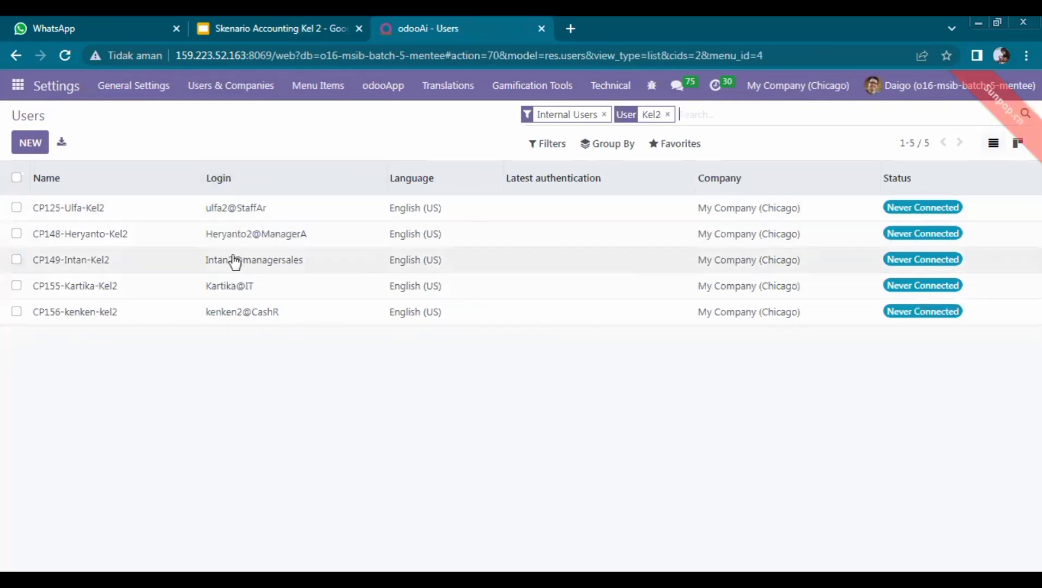
pyautogui.click(292, 25)
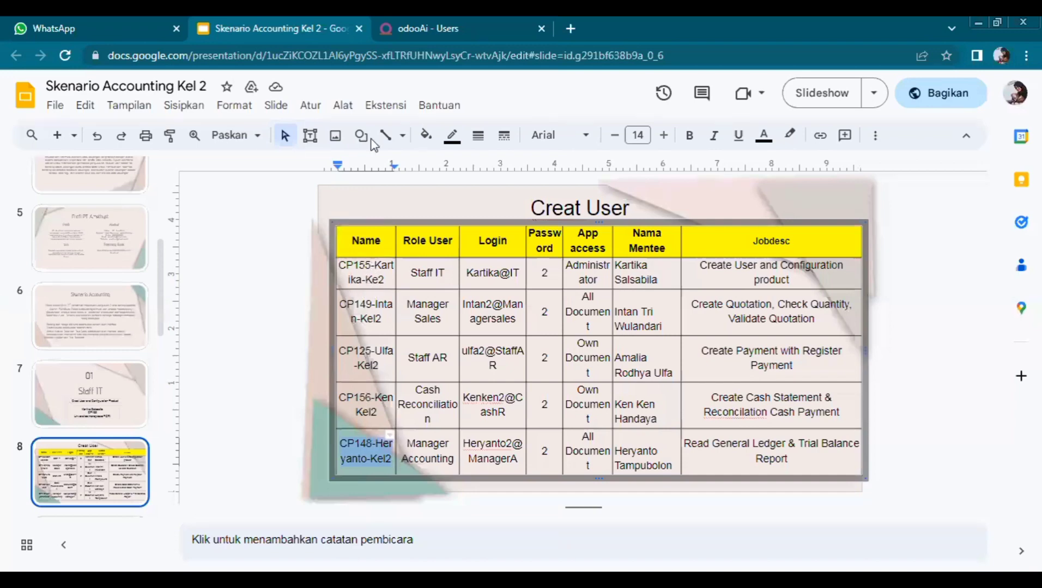
# Step: Check the Kel2 users against the slides' user table, then view the product slide
pyautogui.click(407, 17)
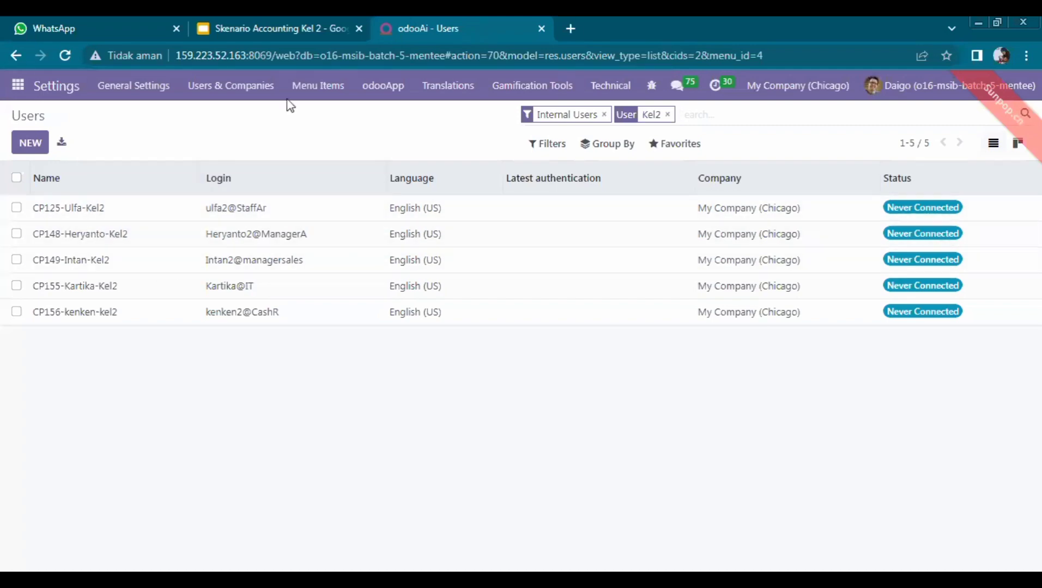
pyautogui.click(278, 28)
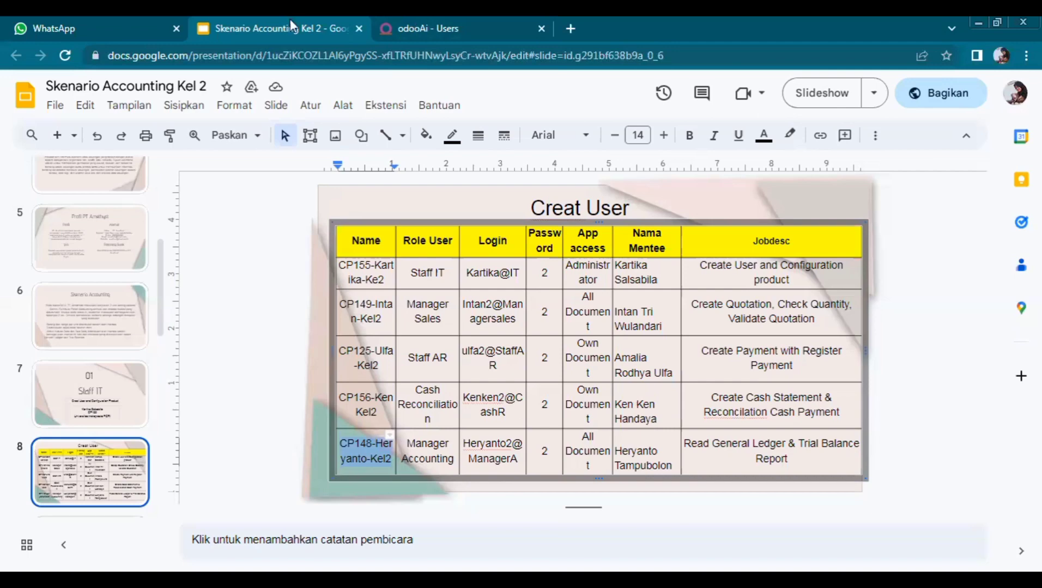
pyautogui.click(410, 23)
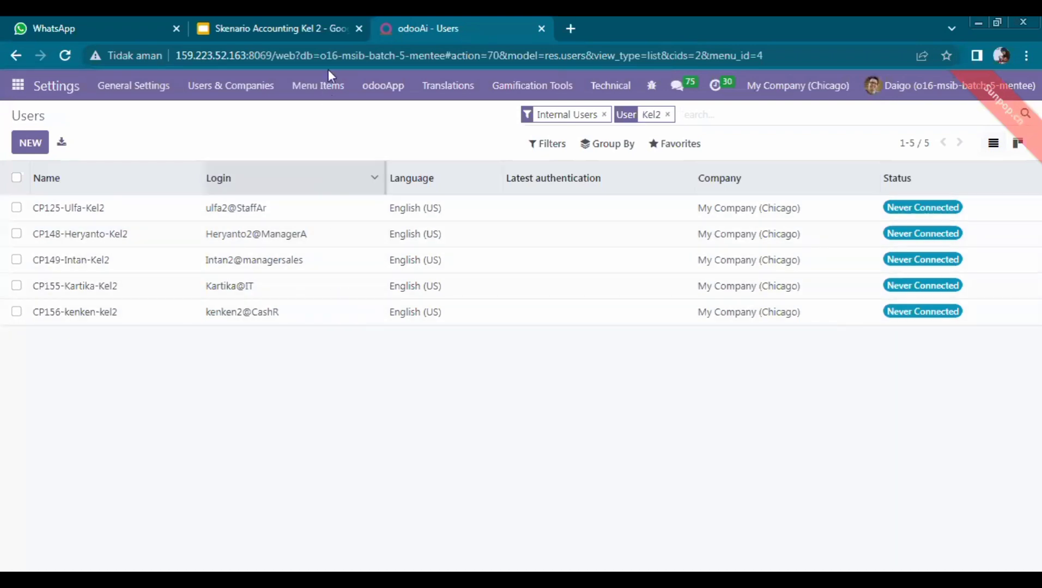
pyautogui.click(331, 25)
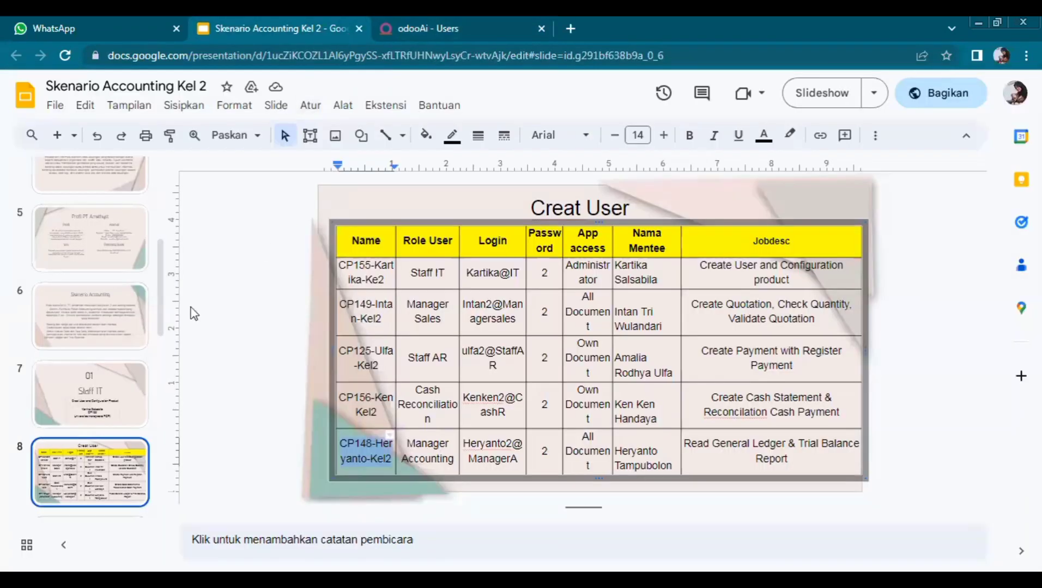
pyautogui.click(143, 384)
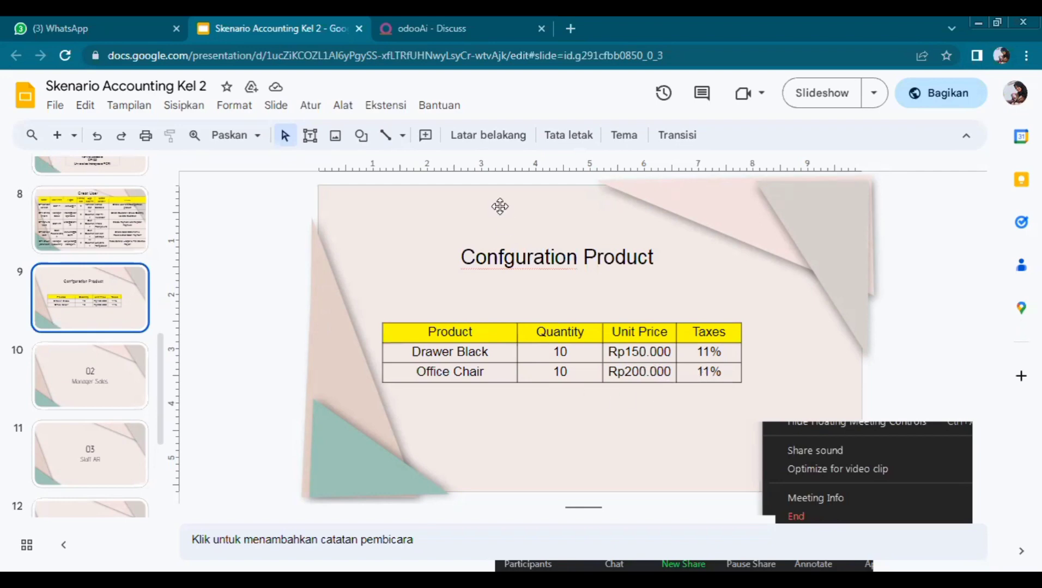
pyautogui.click(451, 20)
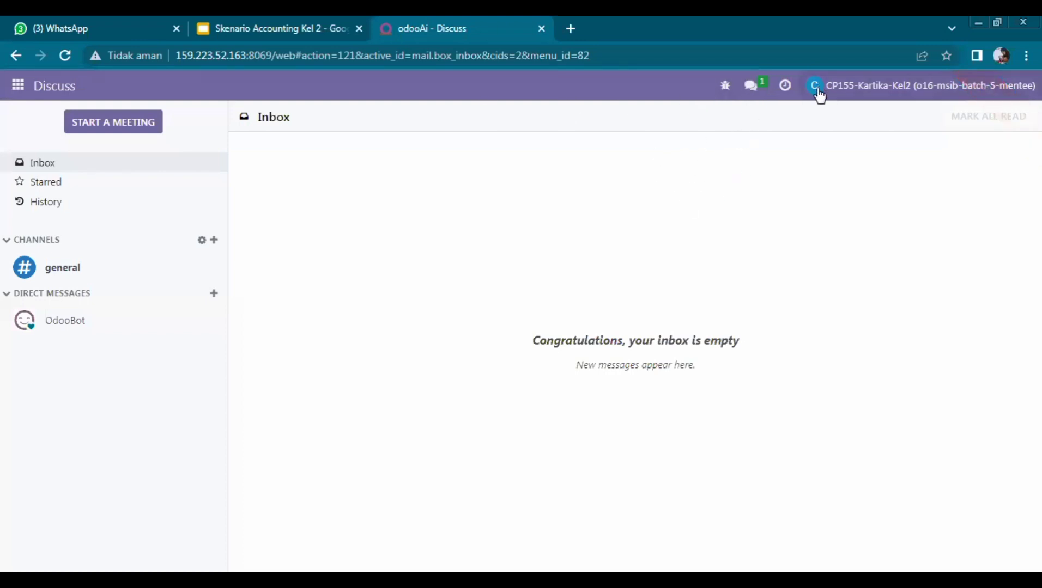
# Step: Go to Inventory > Products > Products to show the product catalogue
pyautogui.click(20, 92)
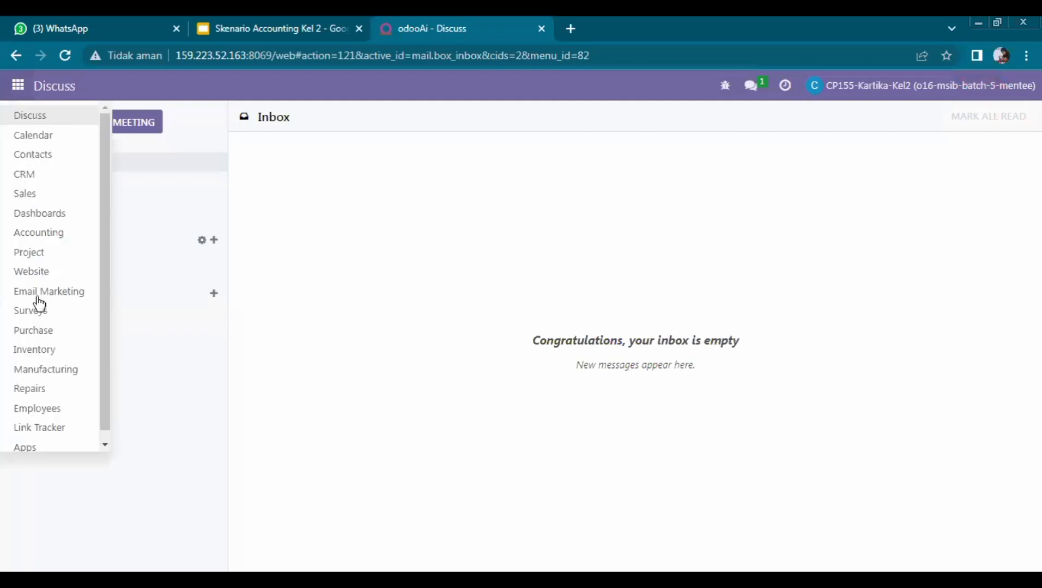
pyautogui.click(43, 351)
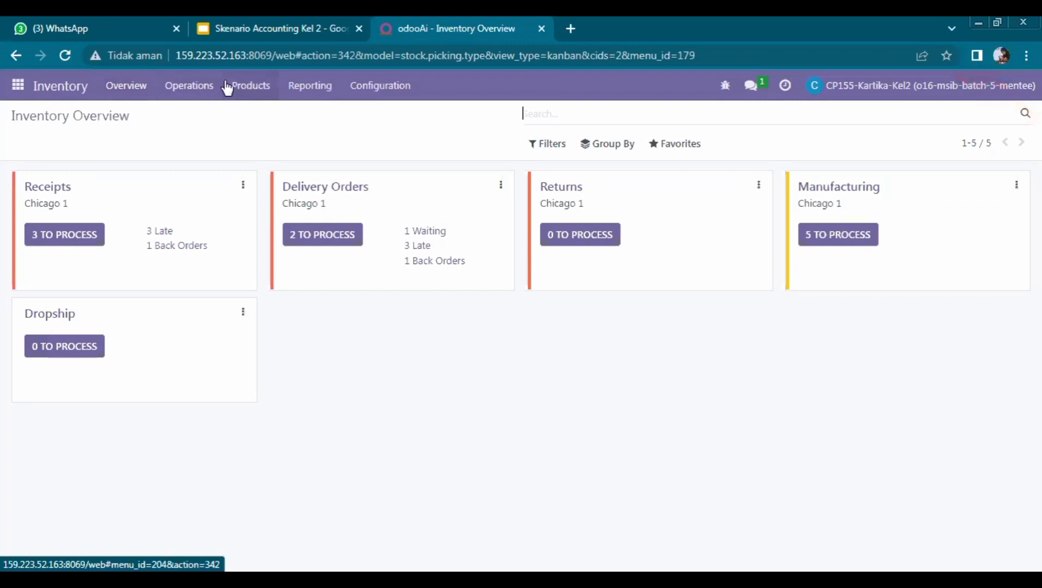
pyautogui.click(246, 86)
pyautogui.click(251, 116)
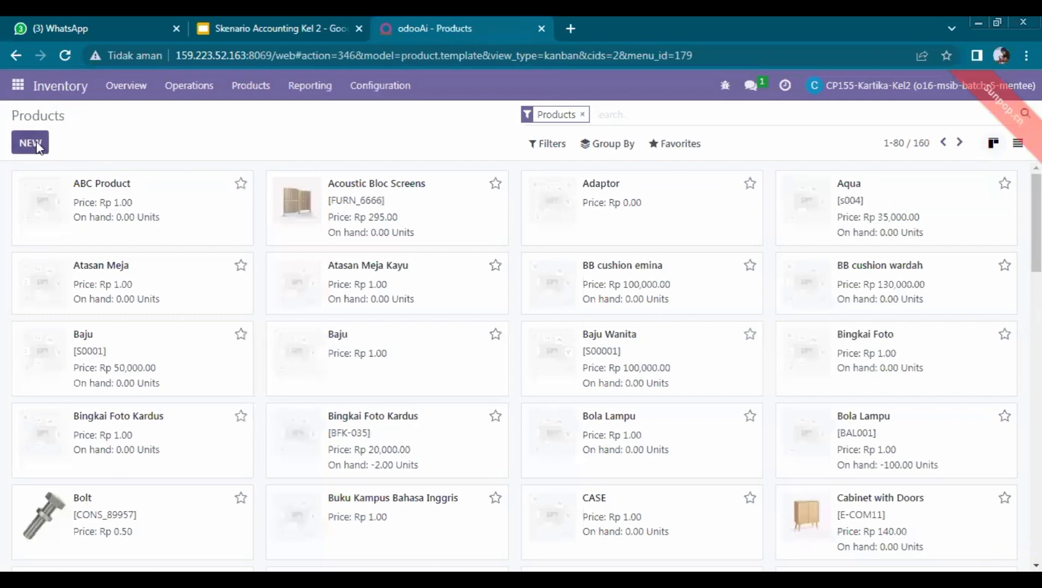
# Step: Start a new product named 'Drawer Black', checking its details in the slides
pyautogui.click(30, 143)
pyautogui.click(243, 25)
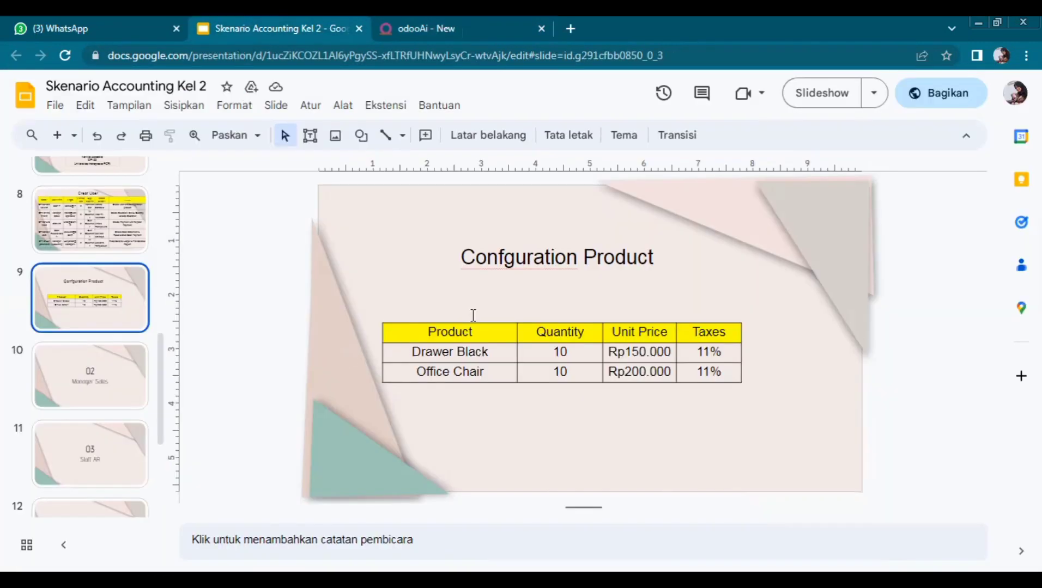
pyautogui.click(451, 23)
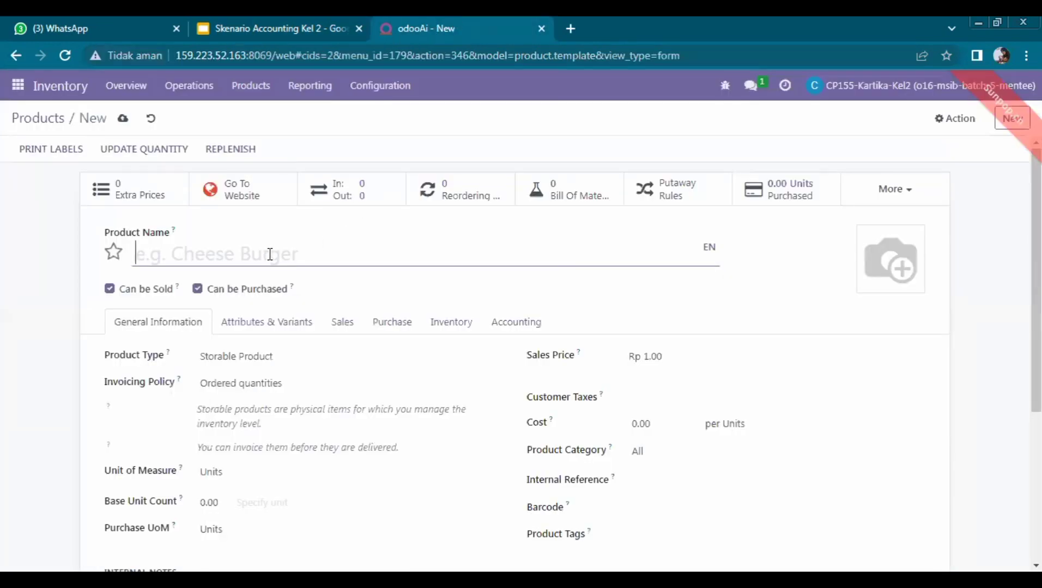
pyautogui.write('Draw')
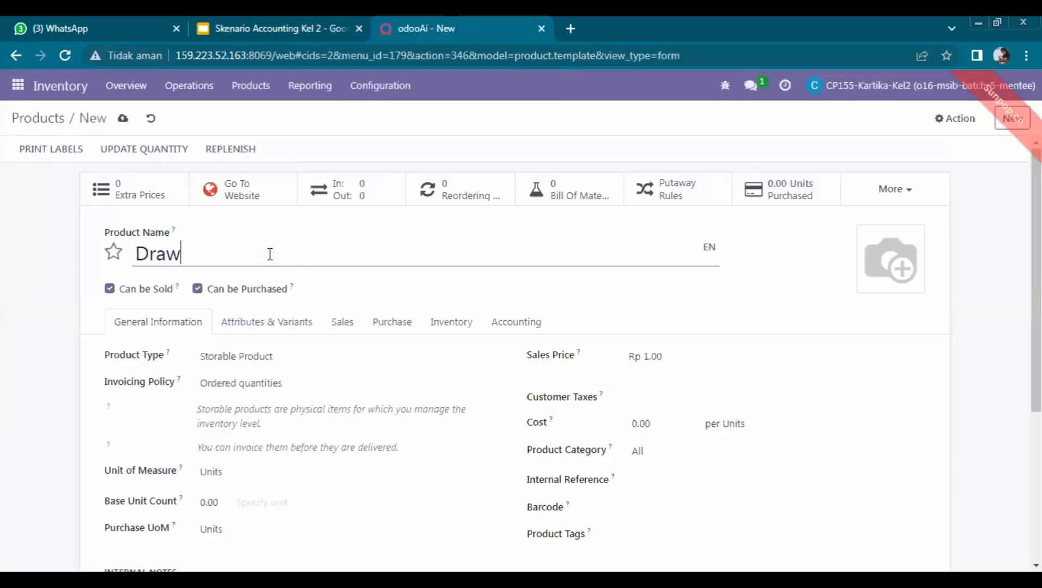
pyautogui.write('er Bl')
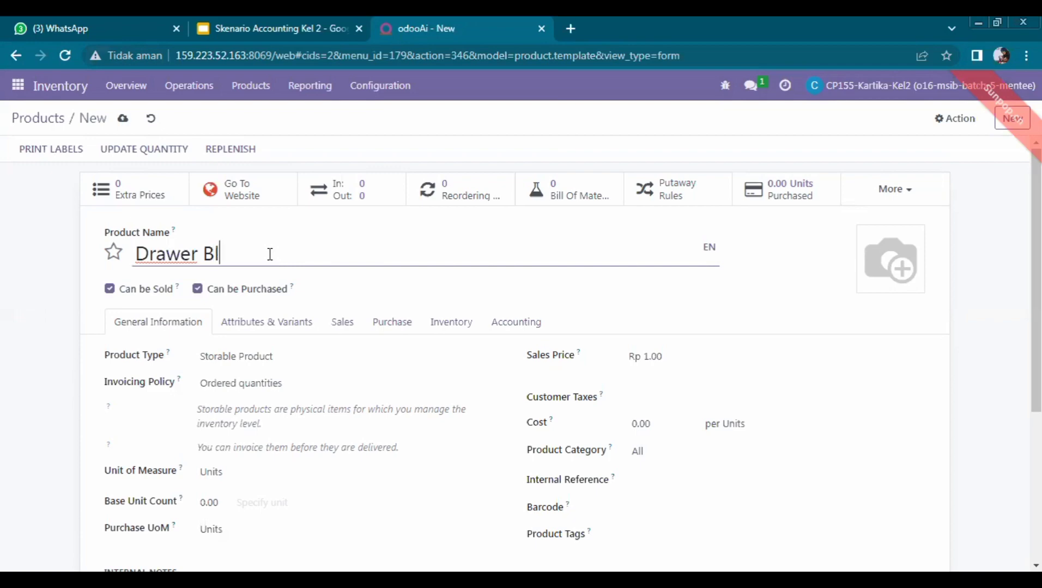
pyautogui.write('ack')
pyautogui.click(312, 27)
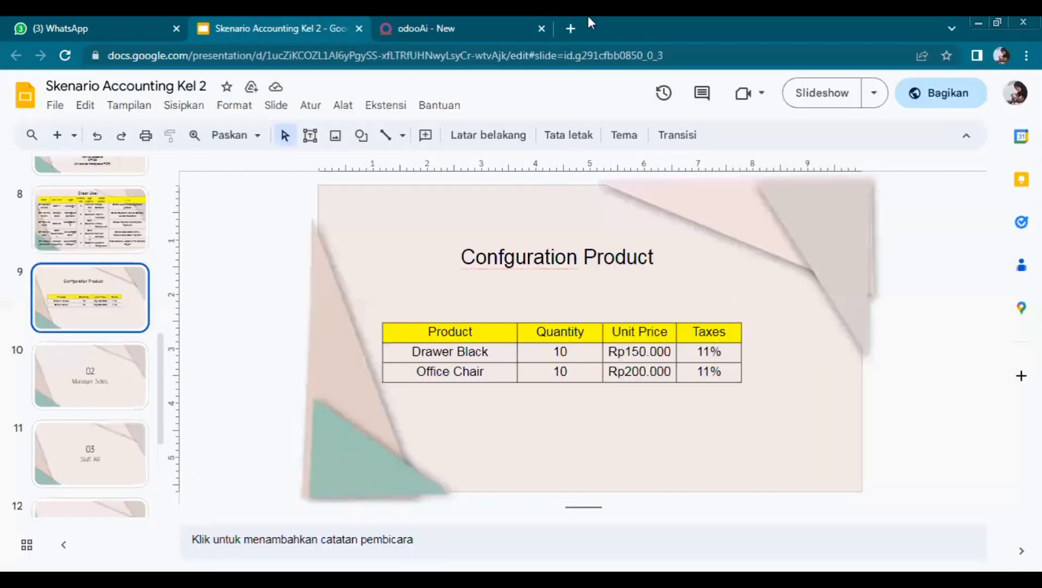
pyautogui.click(506, 28)
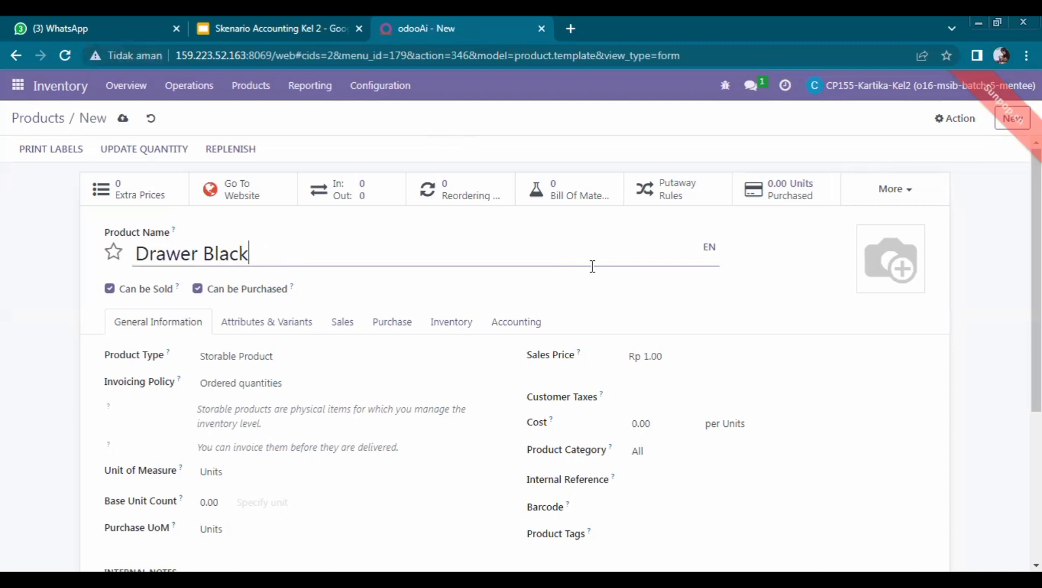
# Step: Set Drawer Black's sales price to 150 with 11% customer tax and save it
pyautogui.click(677, 357)
pyautogui.press('BackSpace')
pyautogui.press('BackSpace')
pyautogui.press('BackSpace')
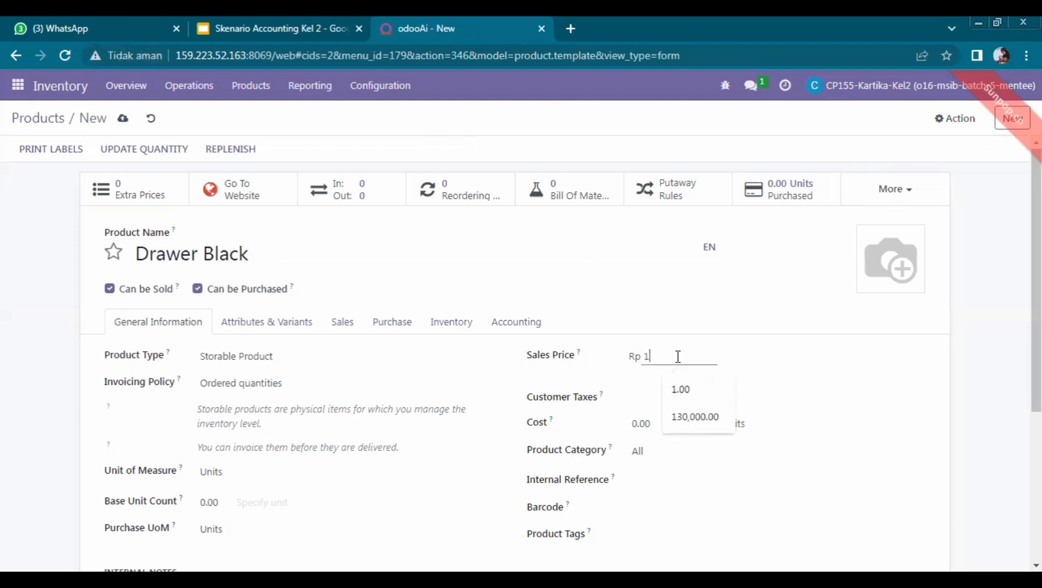
pyautogui.write('50')
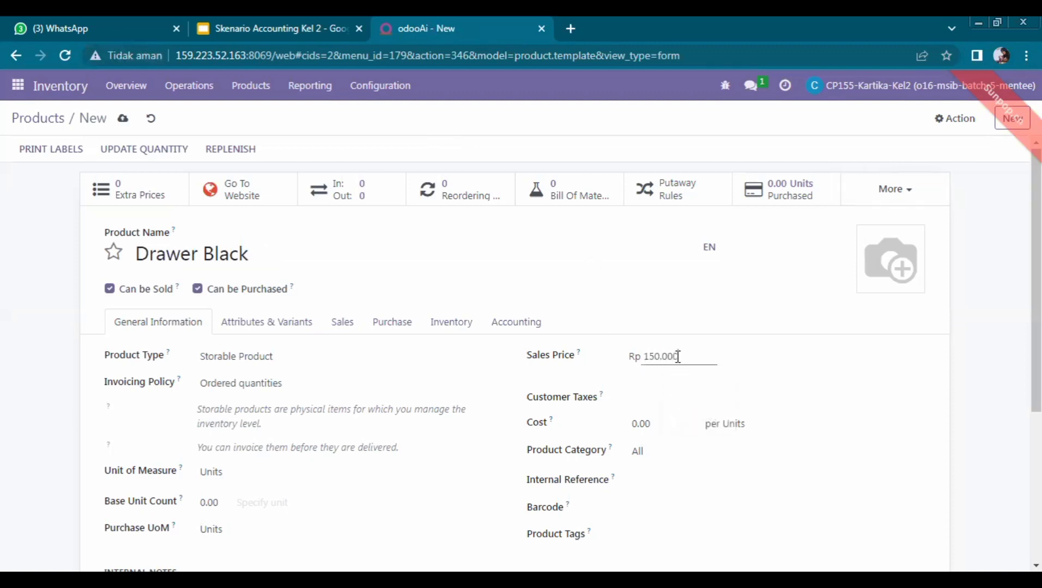
pyautogui.click(649, 401)
pyautogui.write('11')
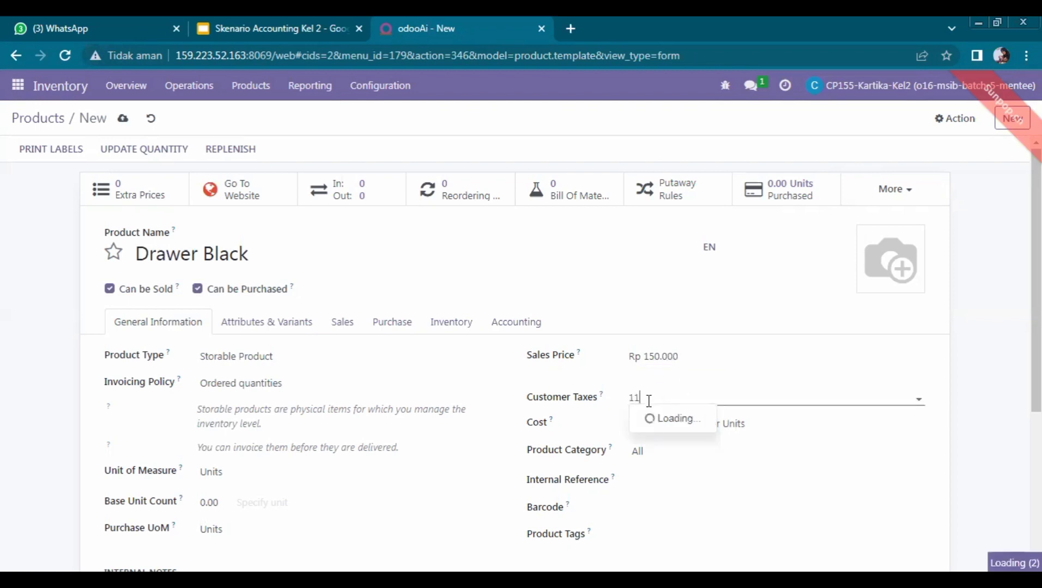
pyautogui.write('%')
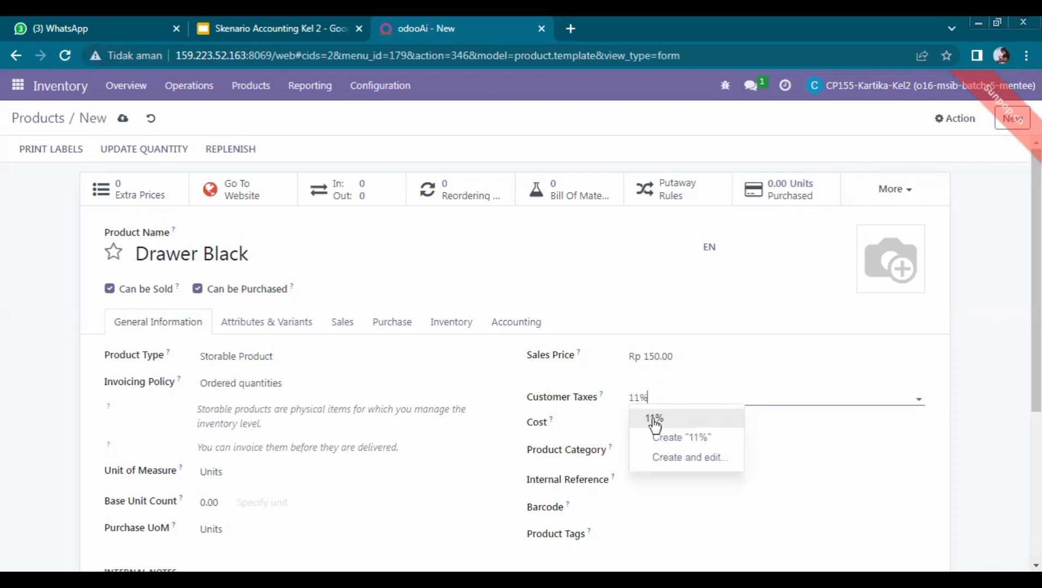
pyautogui.click(654, 418)
pyautogui.moveTo(553, 323); pyautogui.dragTo(514, 253)
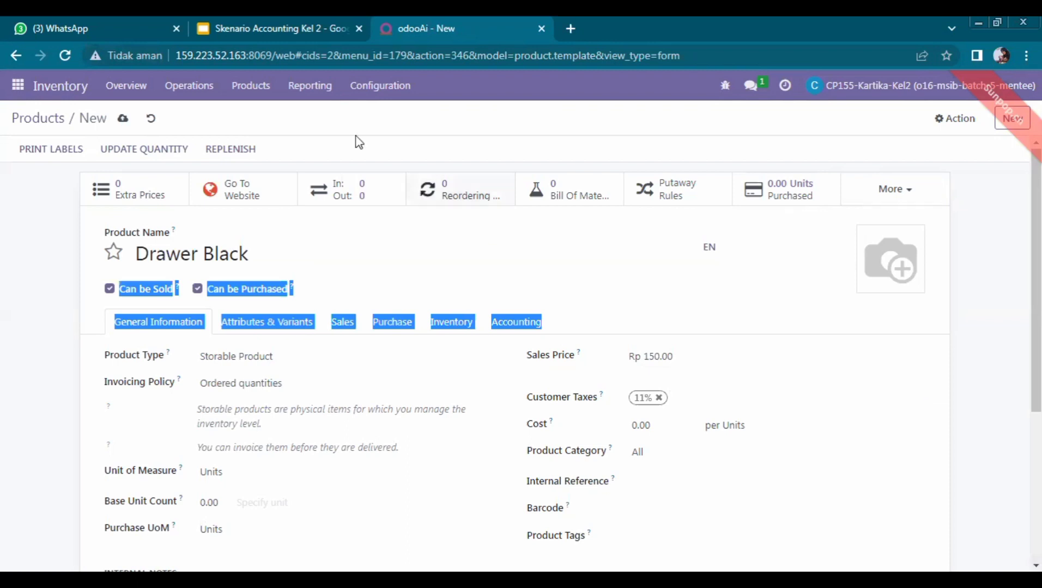
pyautogui.click(146, 150)
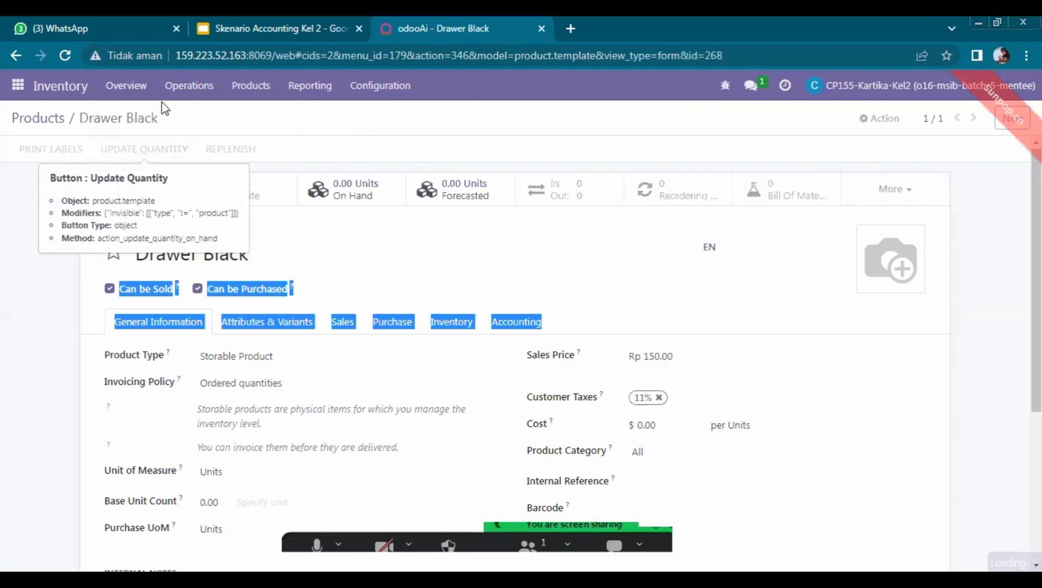
# Step: Add a stock line with counted quantity 10 for Drawer Black and save it
pyautogui.click(233, 24)
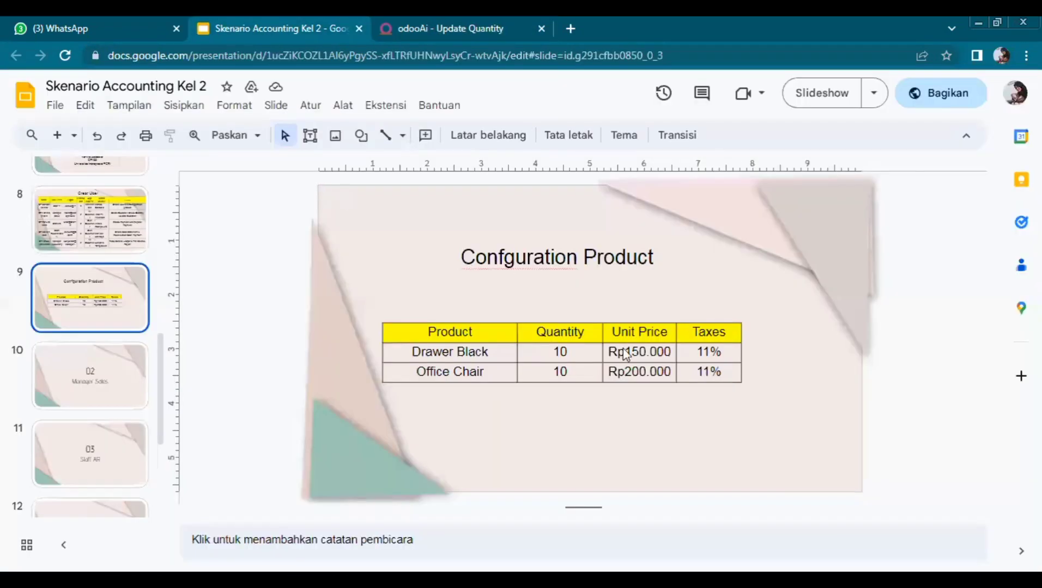
pyautogui.click(471, 17)
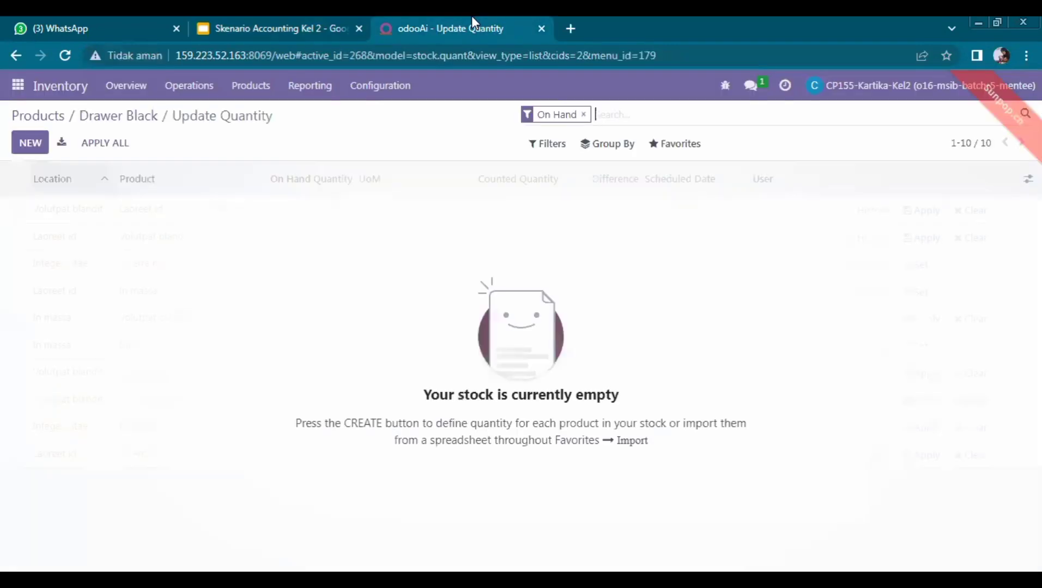
pyautogui.click(37, 145)
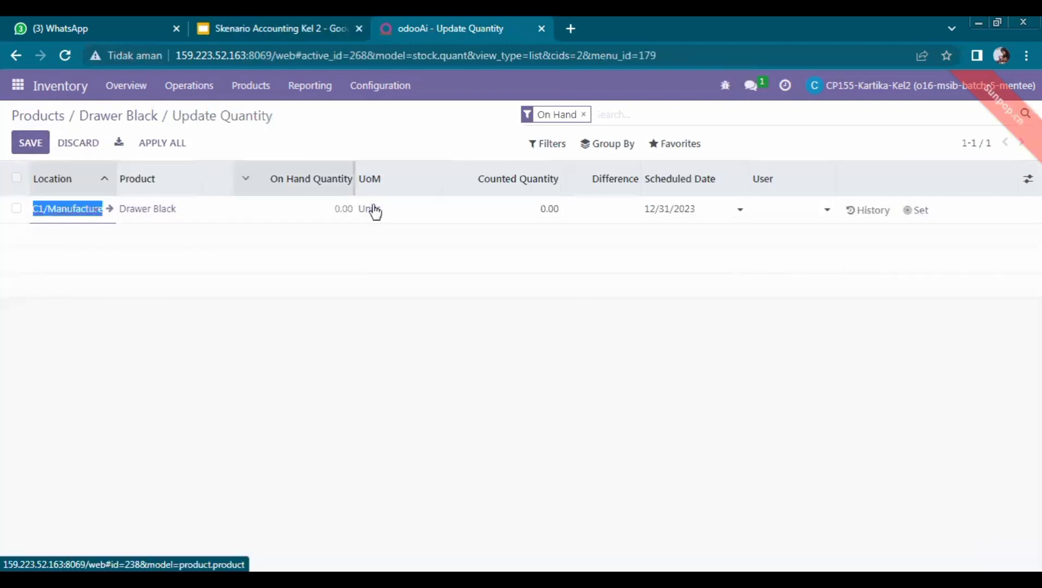
pyautogui.click(551, 209)
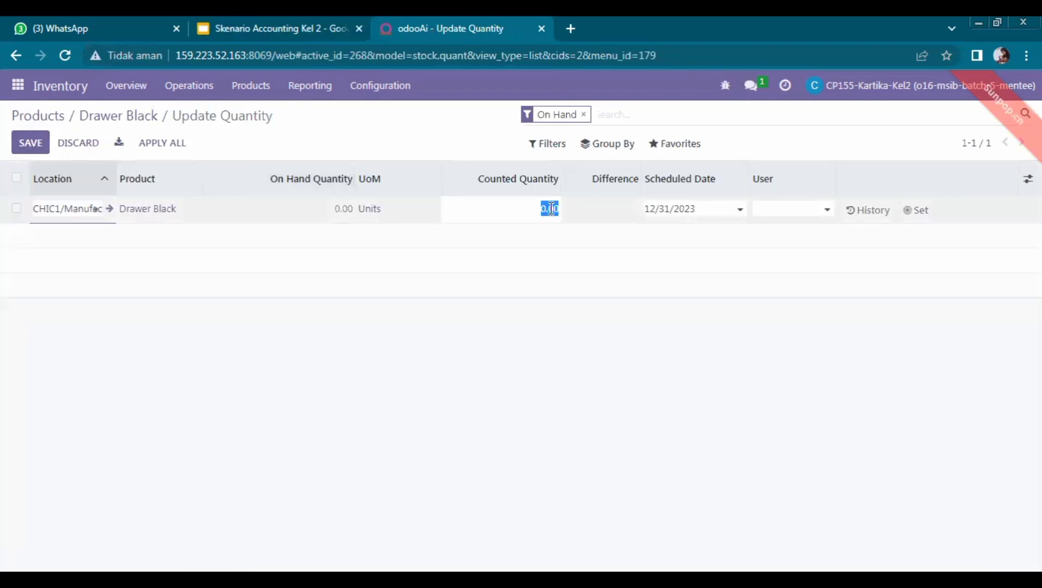
pyautogui.write('10')
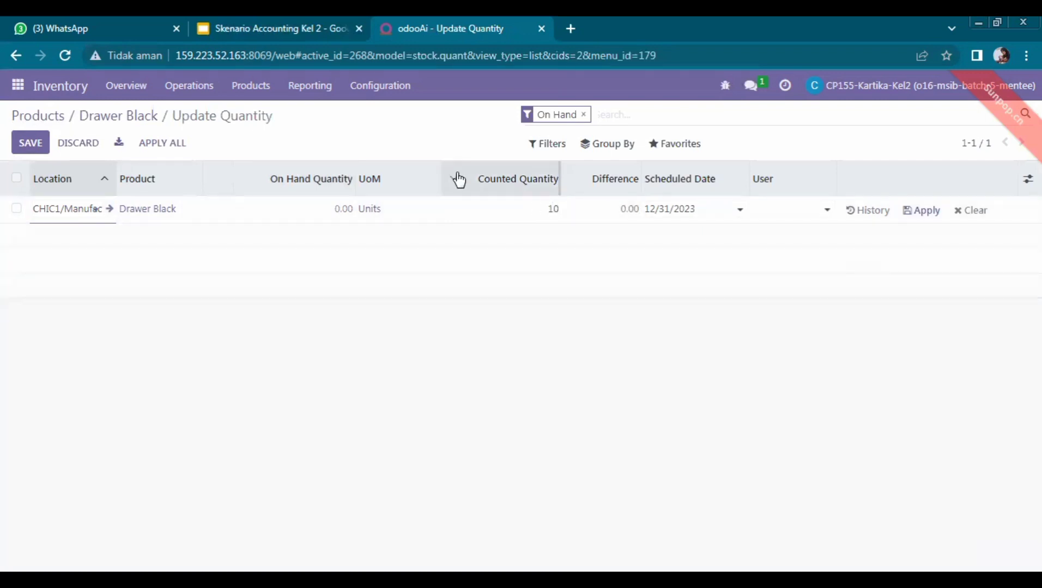
pyautogui.click(31, 143)
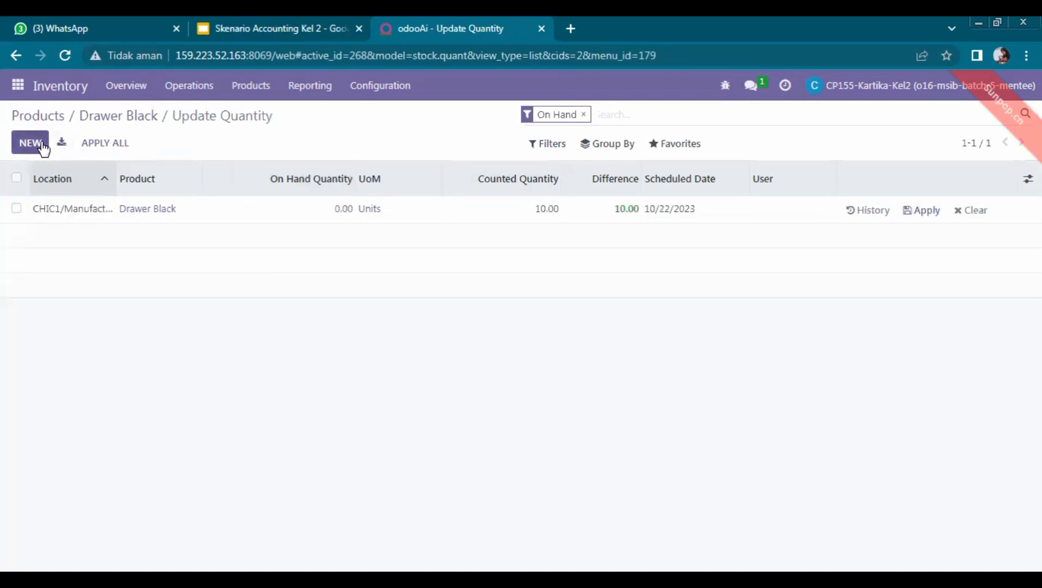
# Step: Remove the On Hand filter, discard the extra blank line and return to Products
pyautogui.click(103, 179)
pyautogui.click(585, 115)
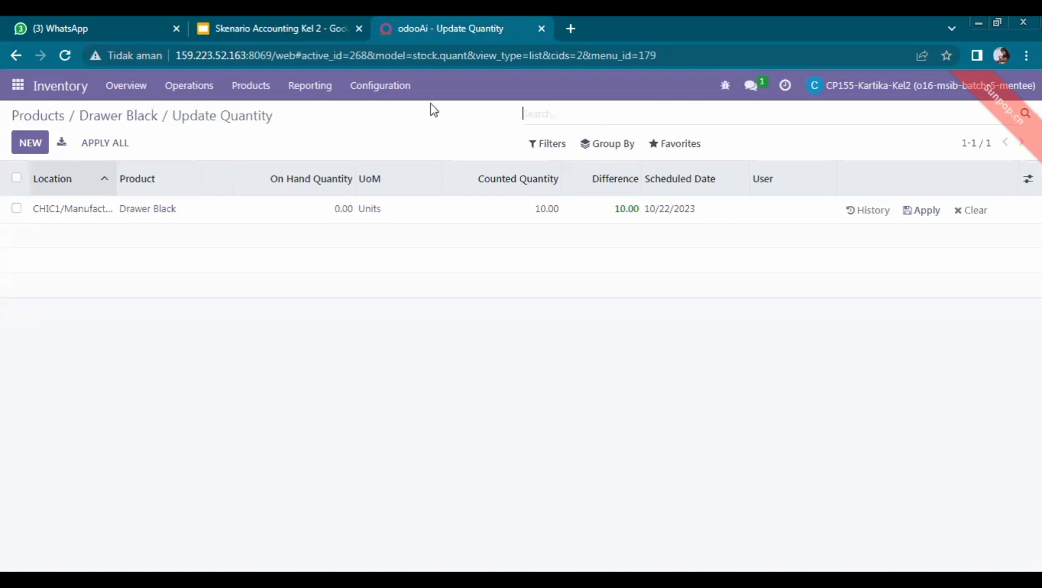
pyautogui.click(30, 142)
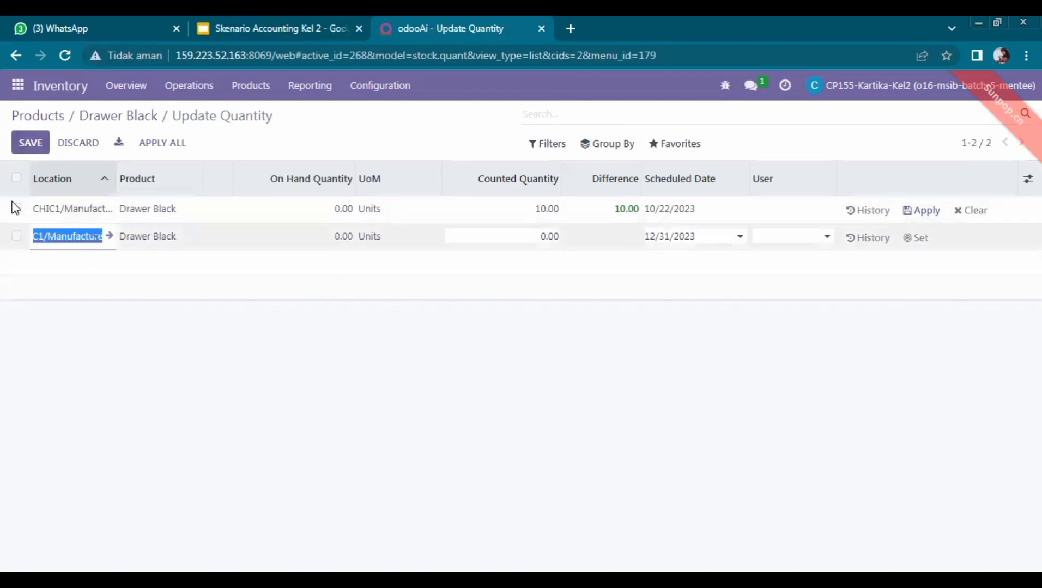
pyautogui.click(250, 86)
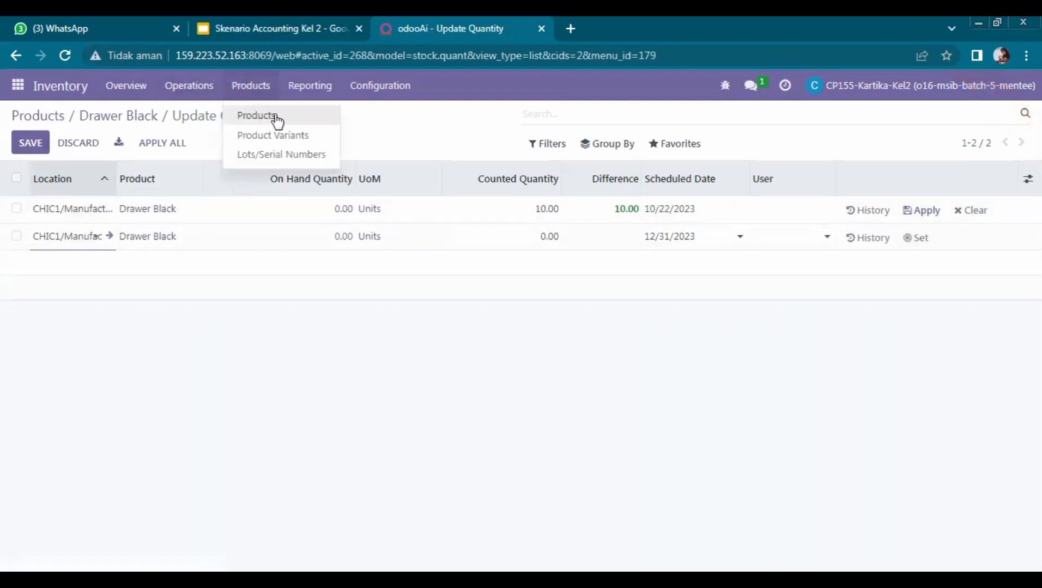
pyautogui.click(77, 300)
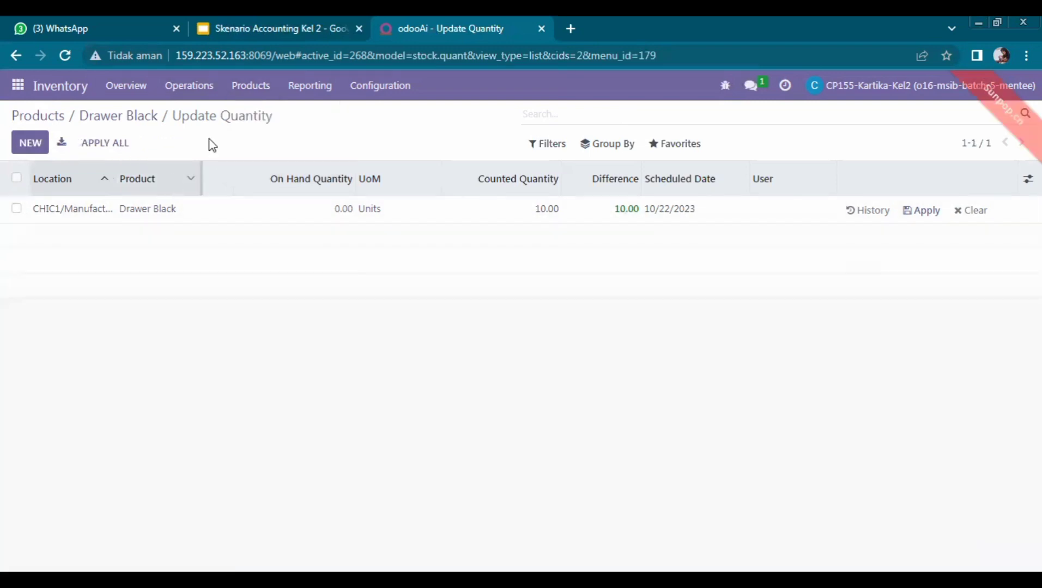
pyautogui.click(259, 93)
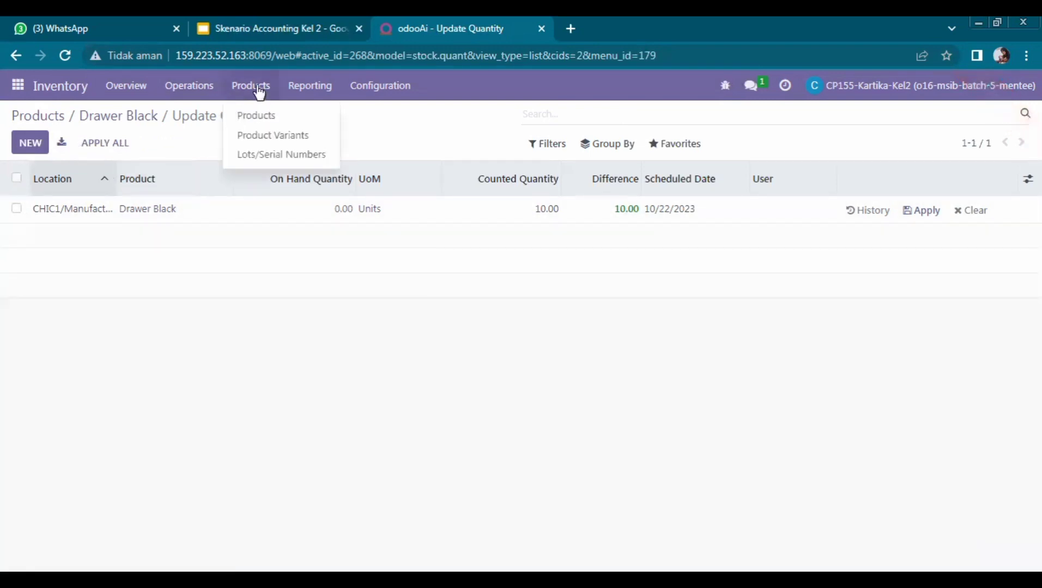
pyautogui.click(273, 118)
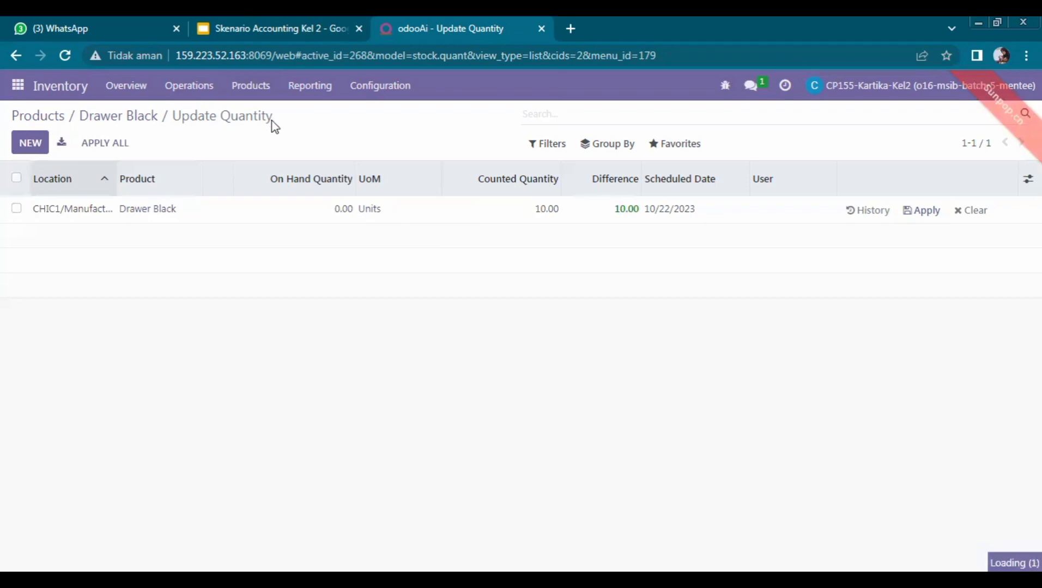
# Step: Start a new product named 'Office Chair', checking its details in the slides
pyautogui.click(31, 143)
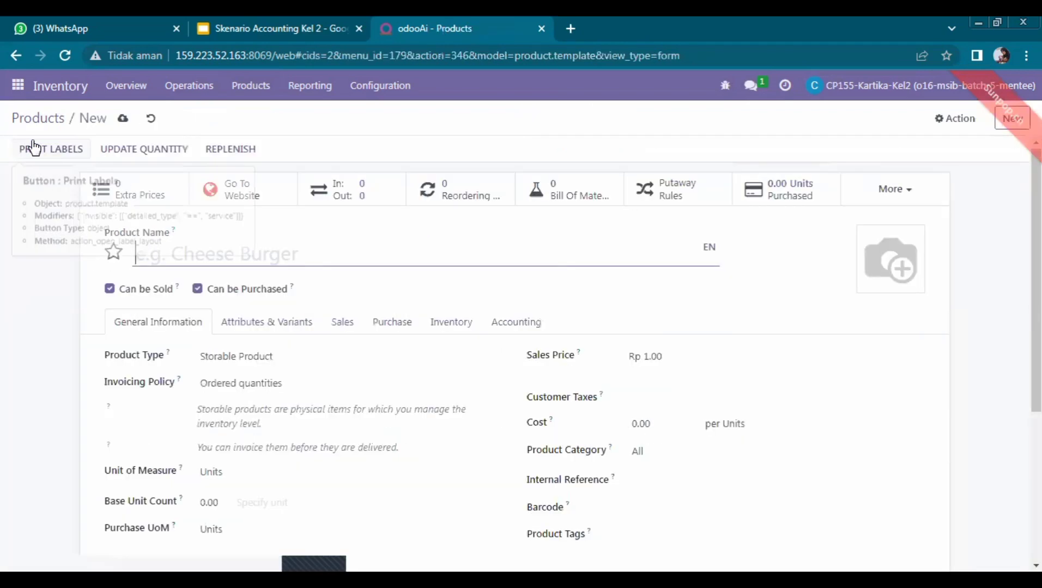
pyautogui.click(245, 28)
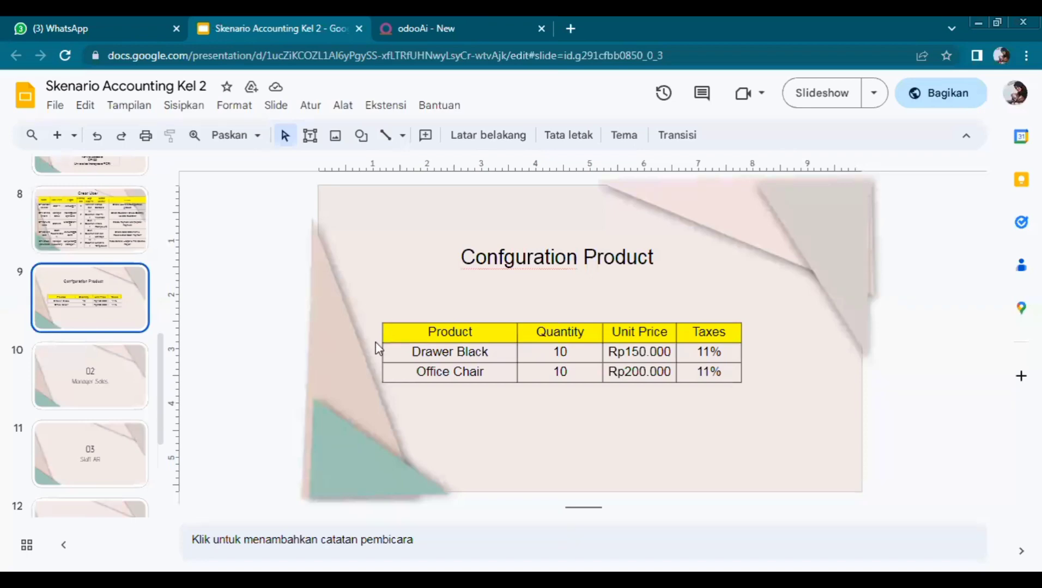
pyautogui.click(450, 23)
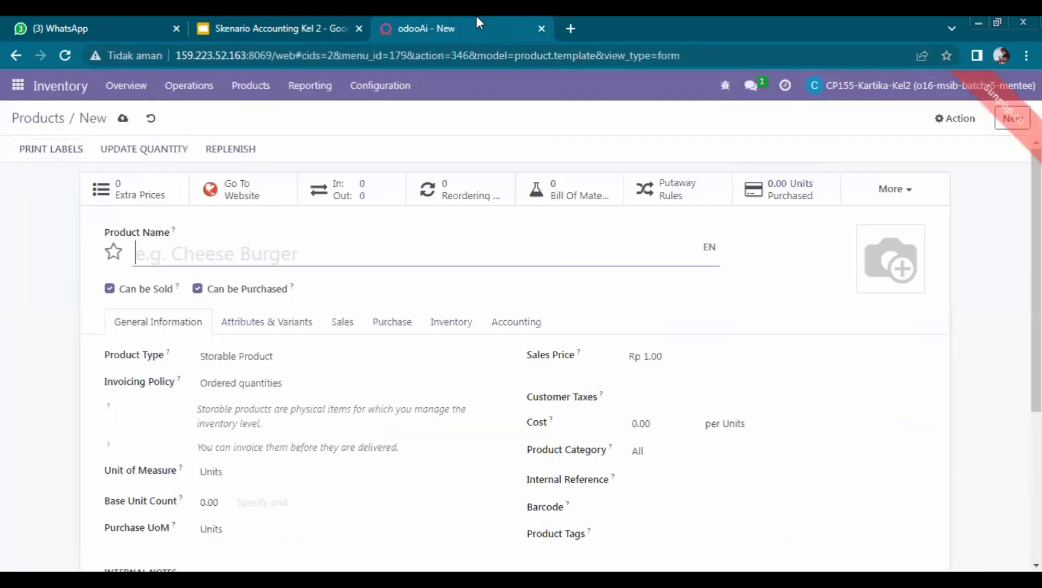
pyautogui.write('Off')
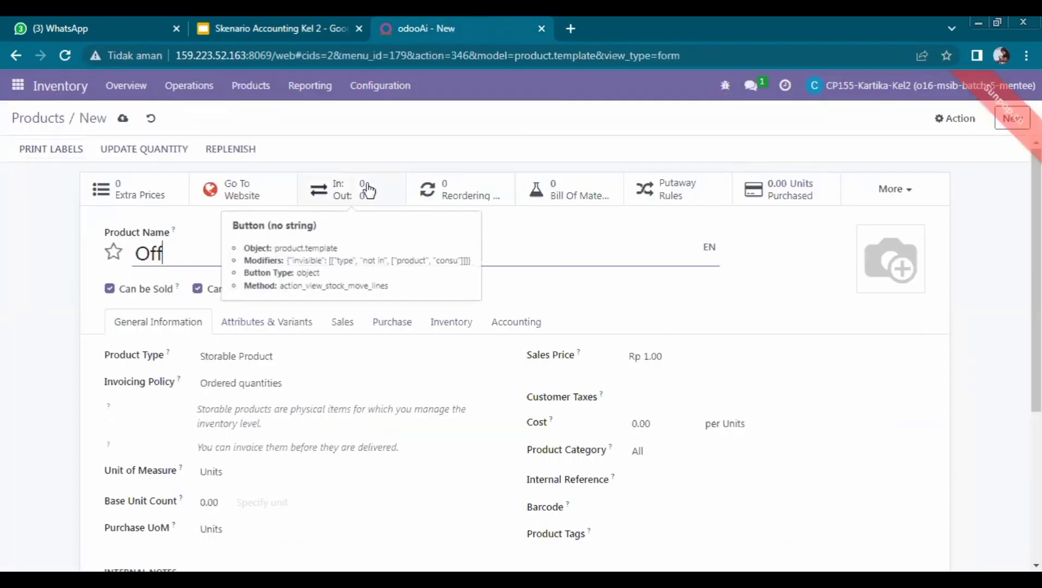
pyautogui.write('ic')
pyautogui.click(316, 292)
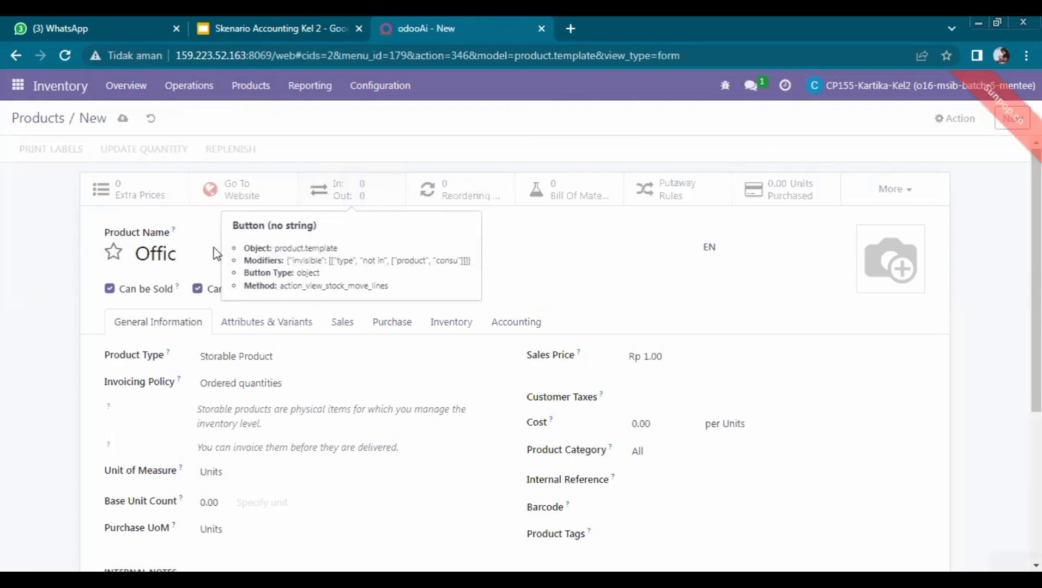
# Step: Set Office Chair's sales price to 200 with 11% customer tax and save it
pyautogui.click(681, 354)
pyautogui.press('BackSpace')
pyautogui.press('BackSpace')
pyautogui.press('BackSpace')
pyautogui.press('BackSpace')
pyautogui.write('20')
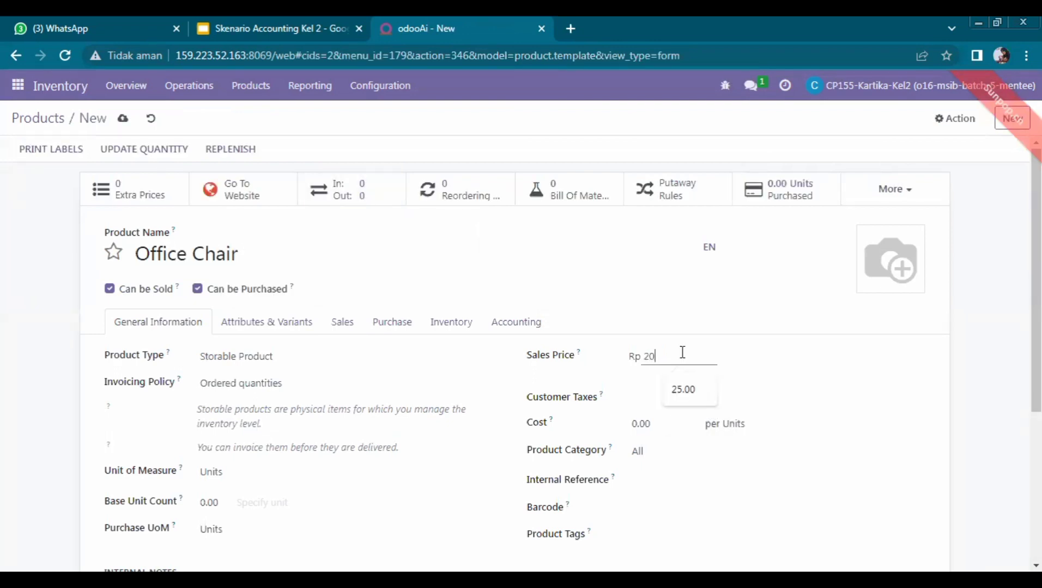
pyautogui.write('0')
pyautogui.click(661, 399)
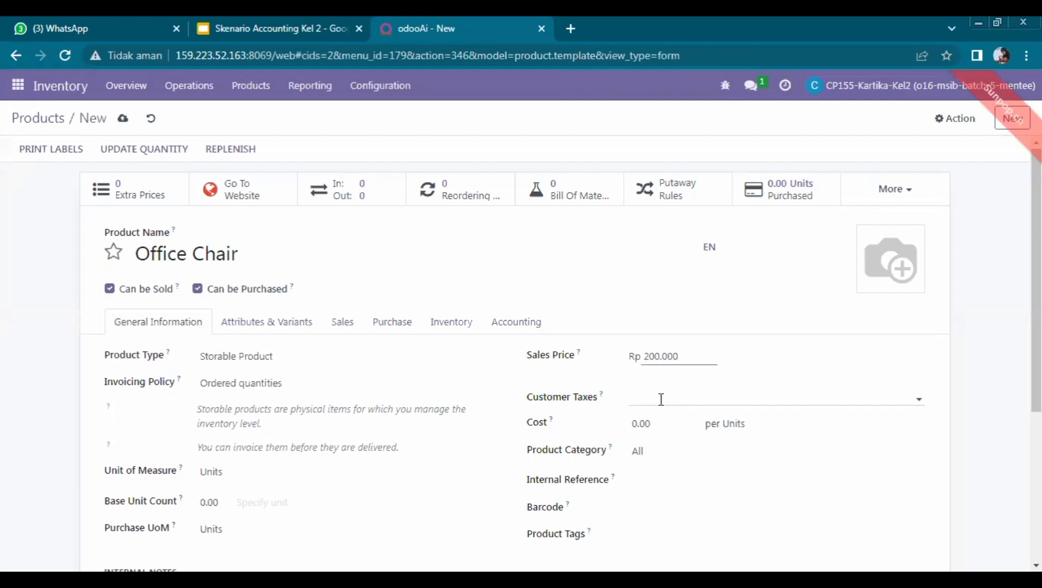
pyautogui.write('11%')
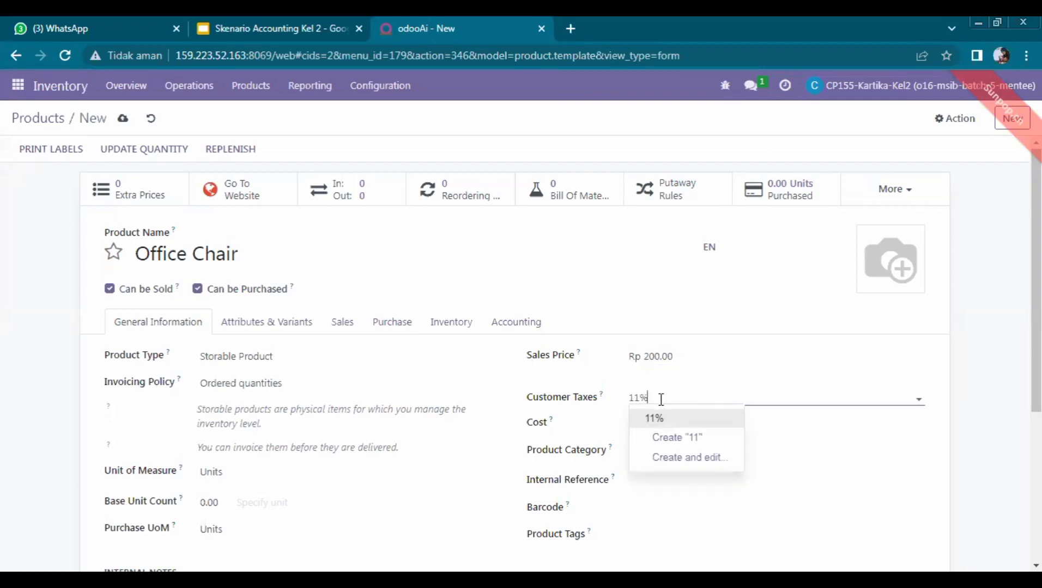
pyautogui.click(670, 420)
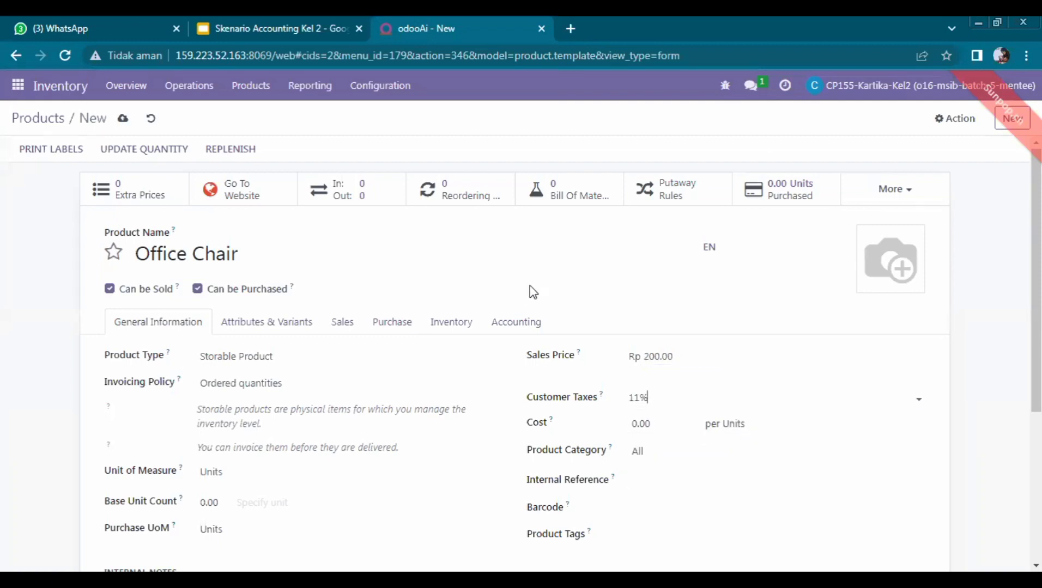
pyautogui.click(157, 149)
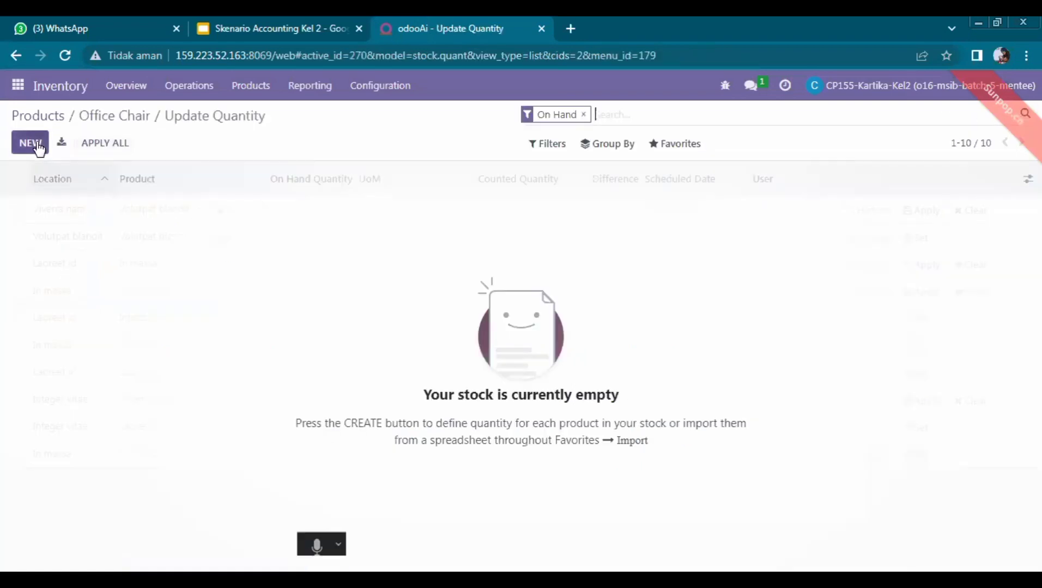
# Step: Add and save an Office Chair stock line with counted quantity 10
pyautogui.click(34, 144)
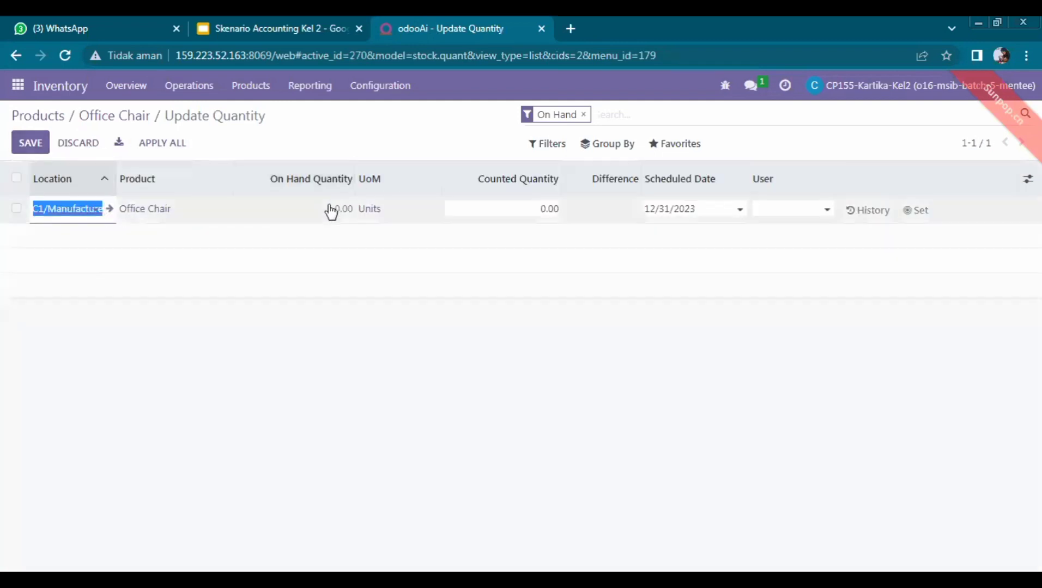
pyautogui.press('Tab')
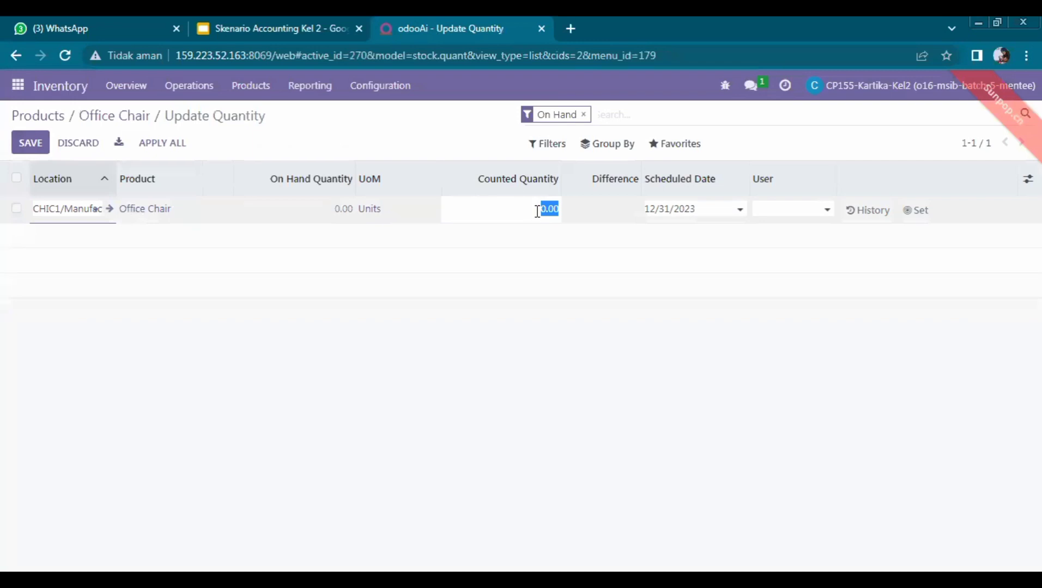
pyautogui.write('10')
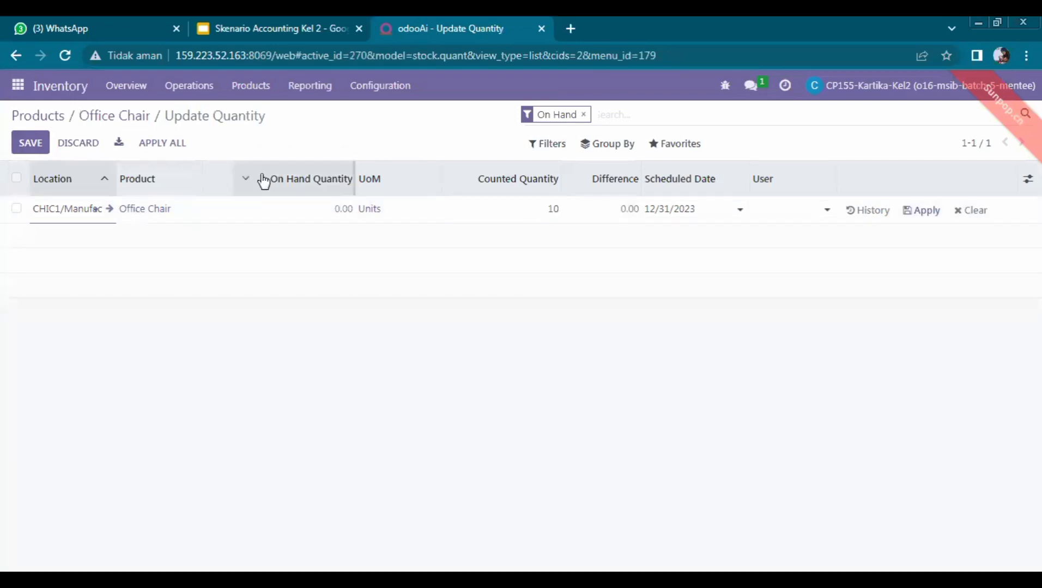
pyautogui.click(31, 143)
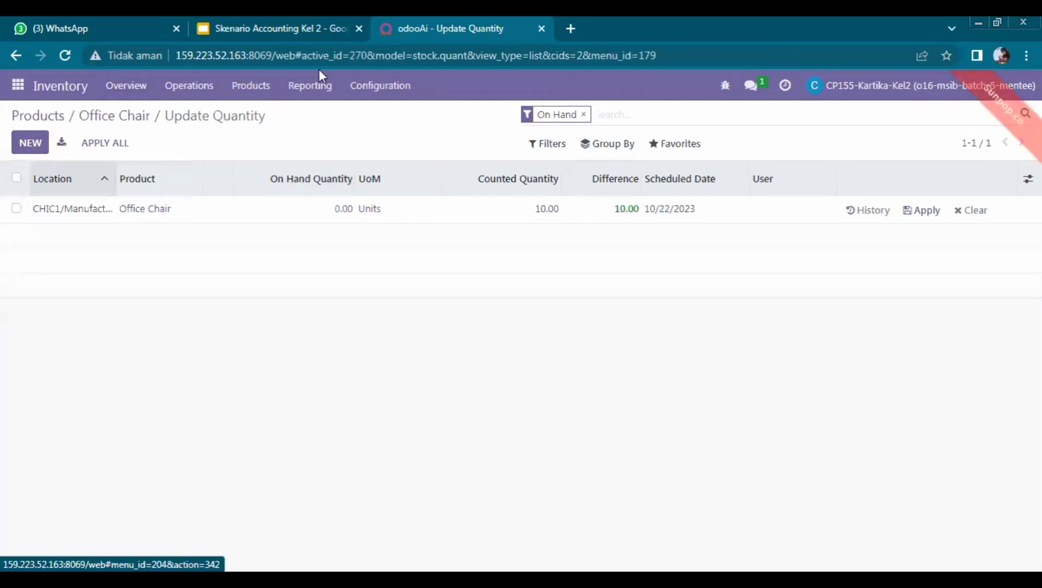
# Step: Return to the Products catalogue and search for 'drawer black'
pyautogui.click(255, 87)
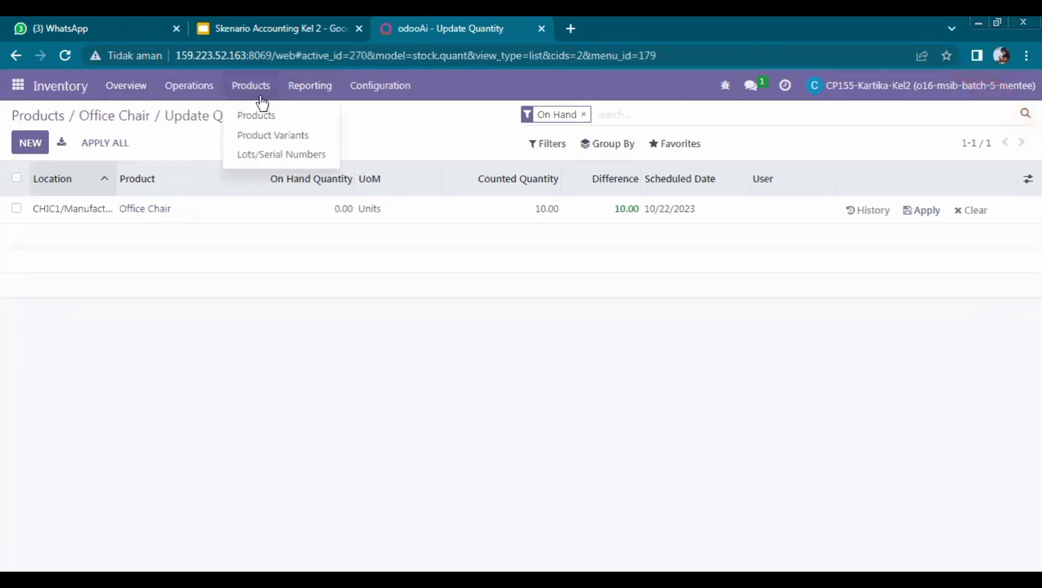
pyautogui.click(262, 86)
pyautogui.click(263, 86)
pyautogui.click(271, 117)
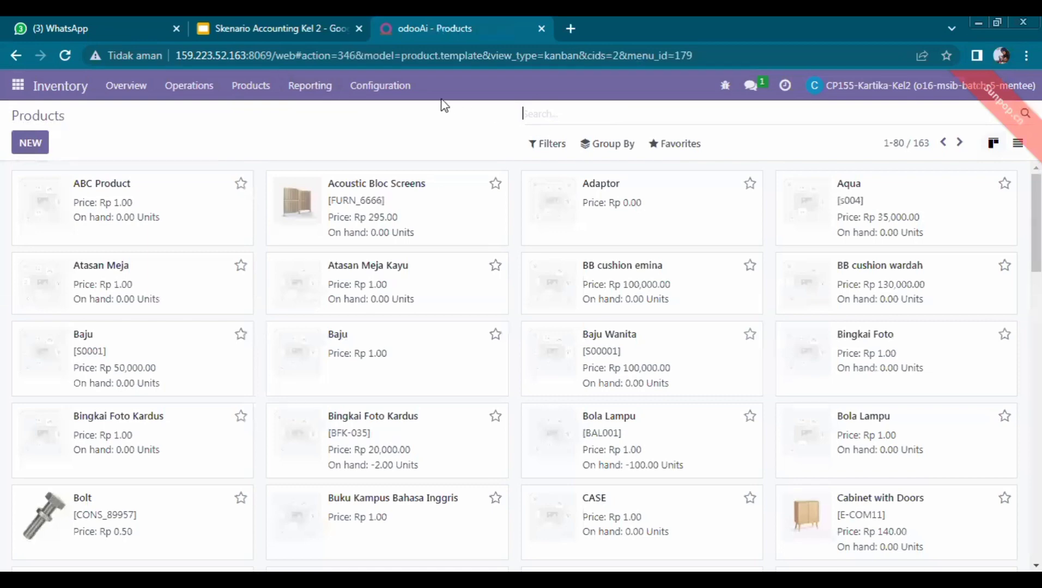
pyautogui.click(263, 97)
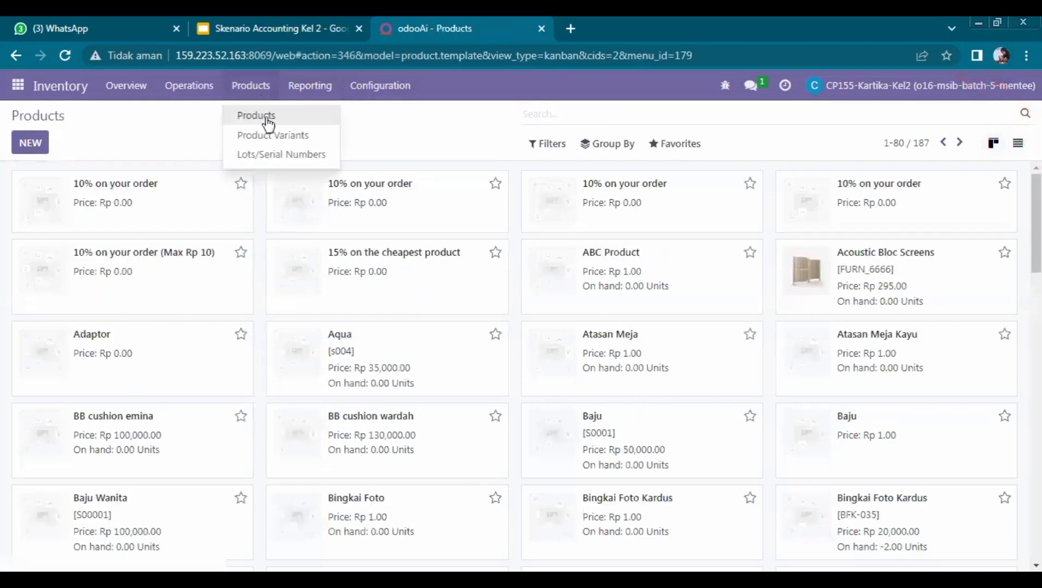
pyautogui.click(537, 108)
pyautogui.write('dr')
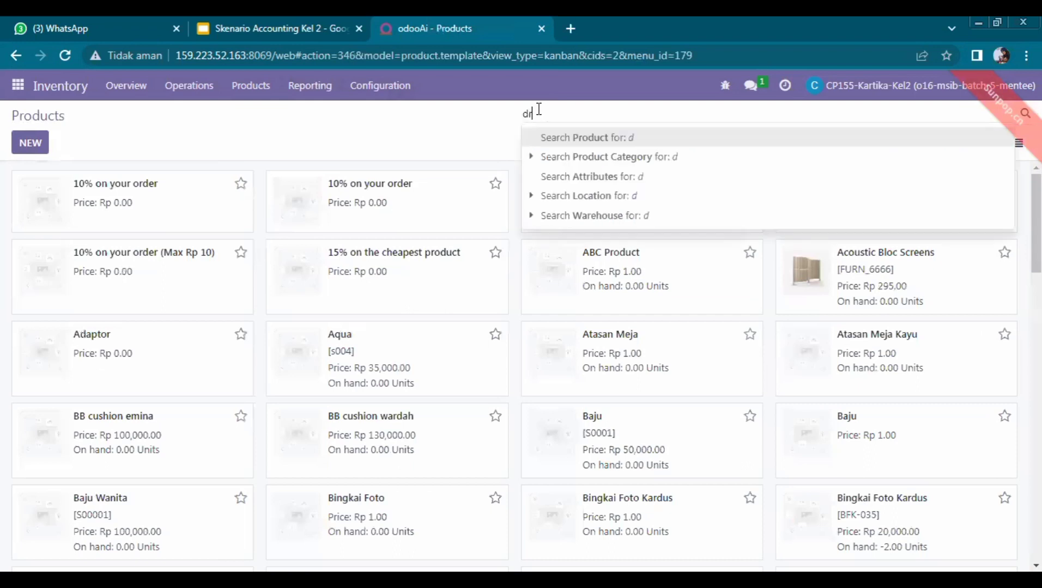
pyautogui.write('awer ')
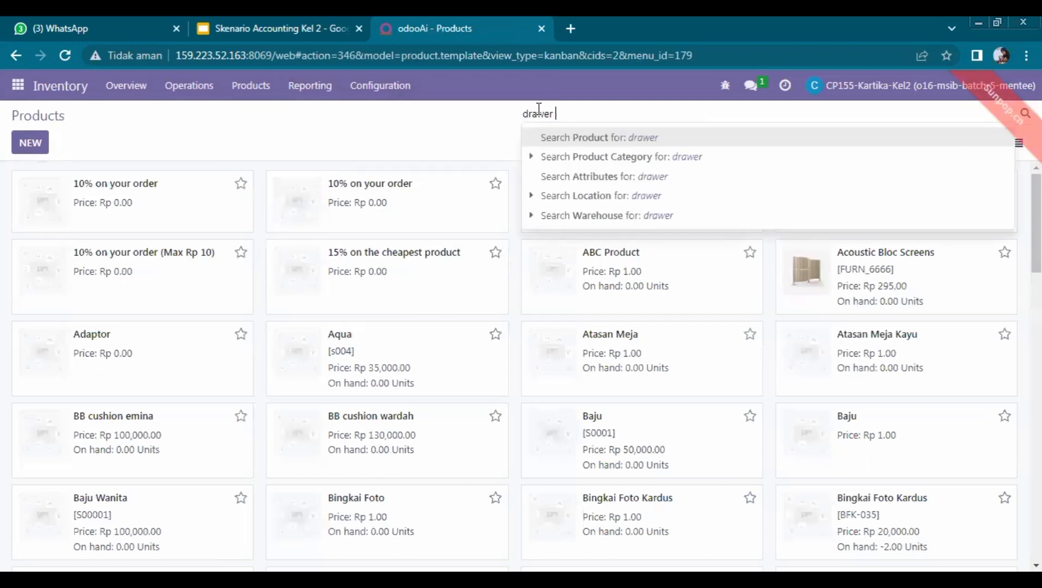
pyautogui.write('black')
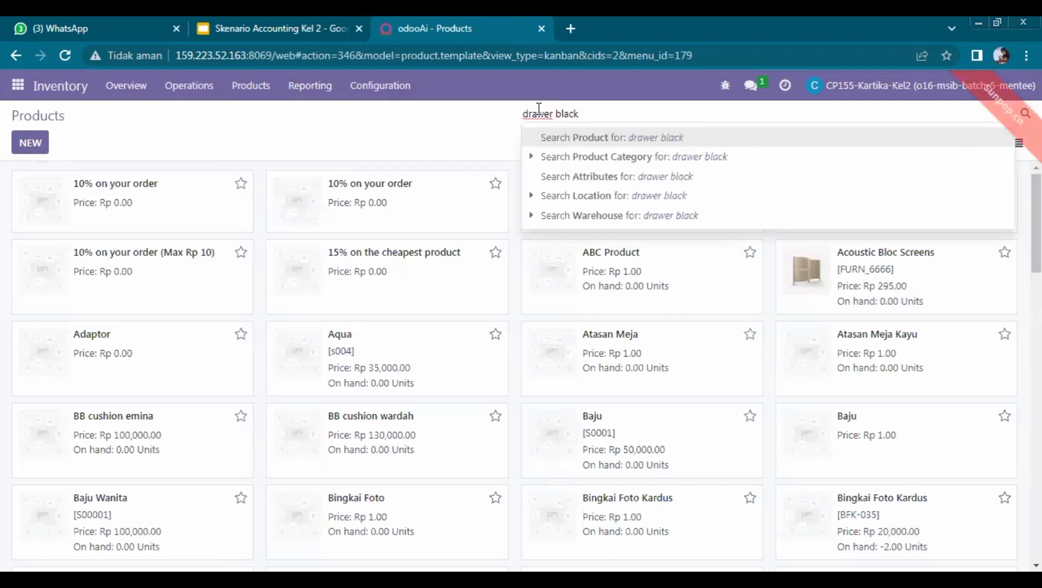
pyautogui.press('Return')
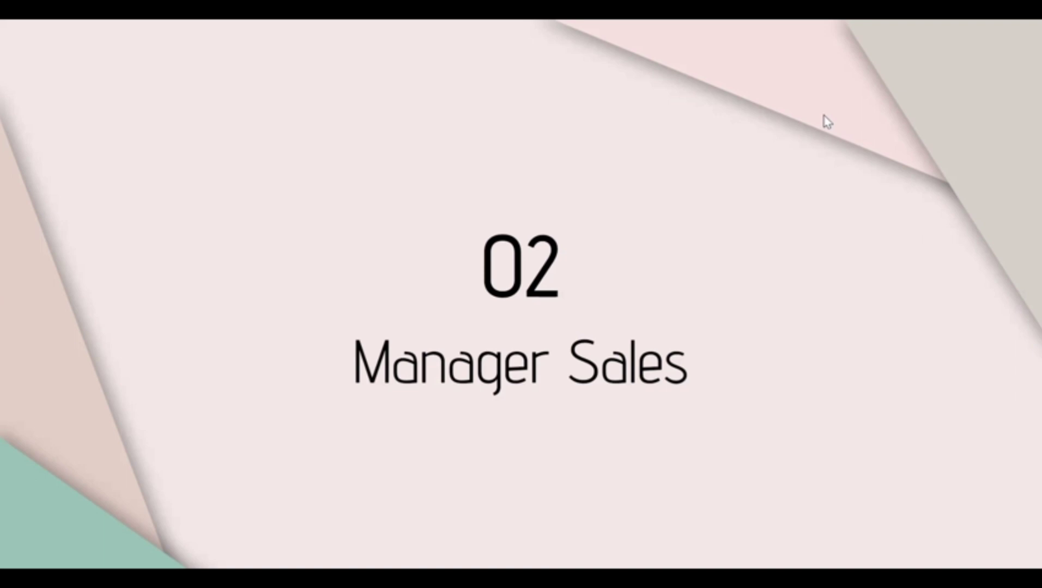
# Step: Move the slideshow past the 02 Manager Sales title card to its table
pyautogui.click(823, 115)
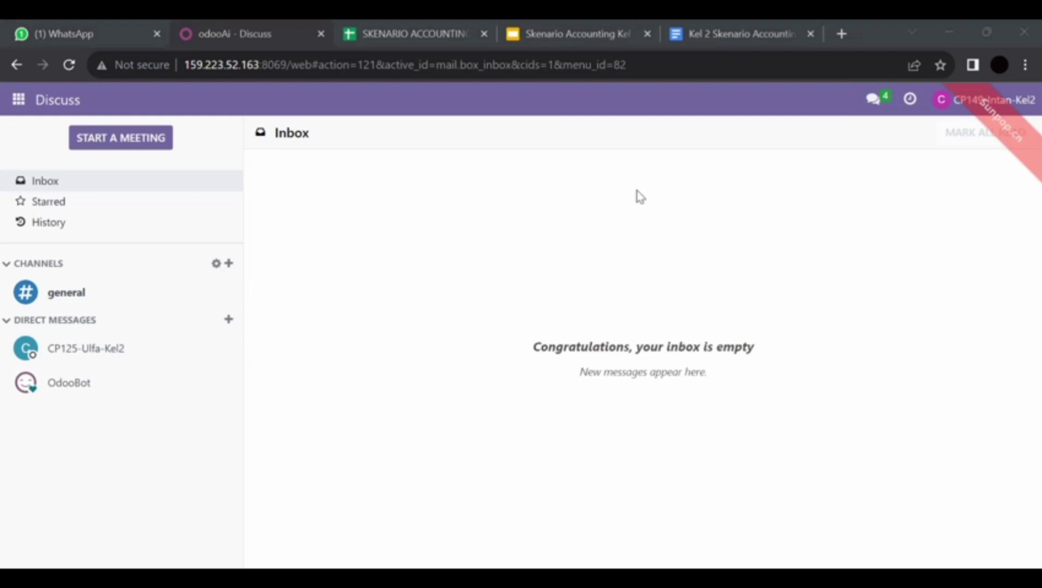
# Step: Open the user's preferences from the account menu, then close them
pyautogui.click(1024, 103)
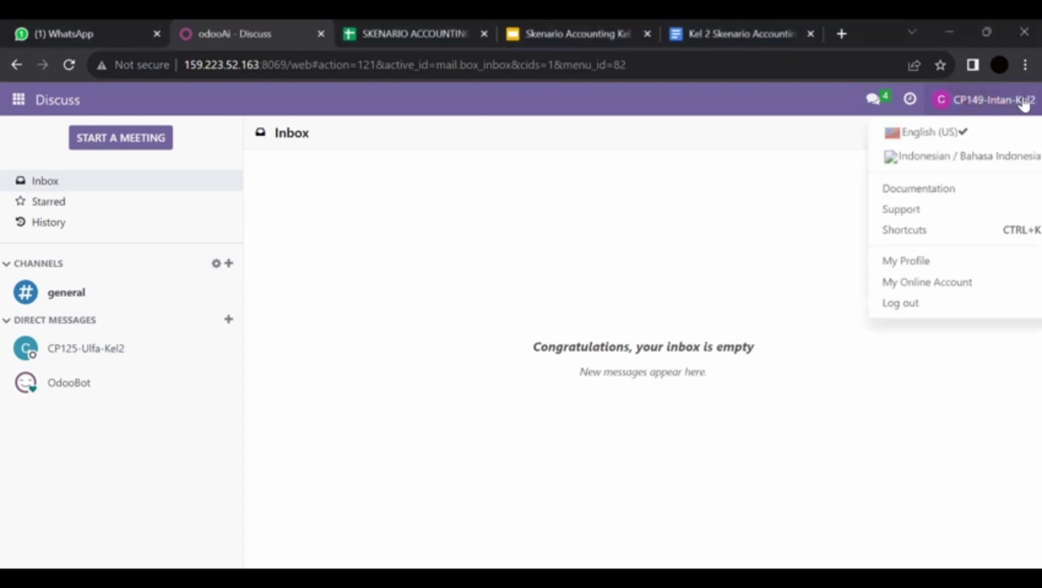
pyautogui.click(965, 262)
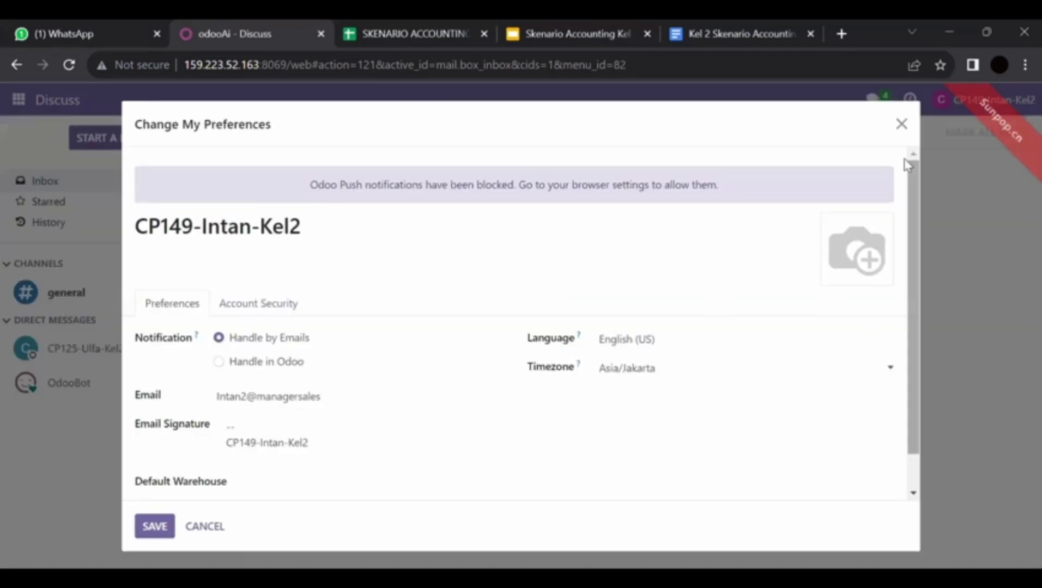
pyautogui.click(902, 124)
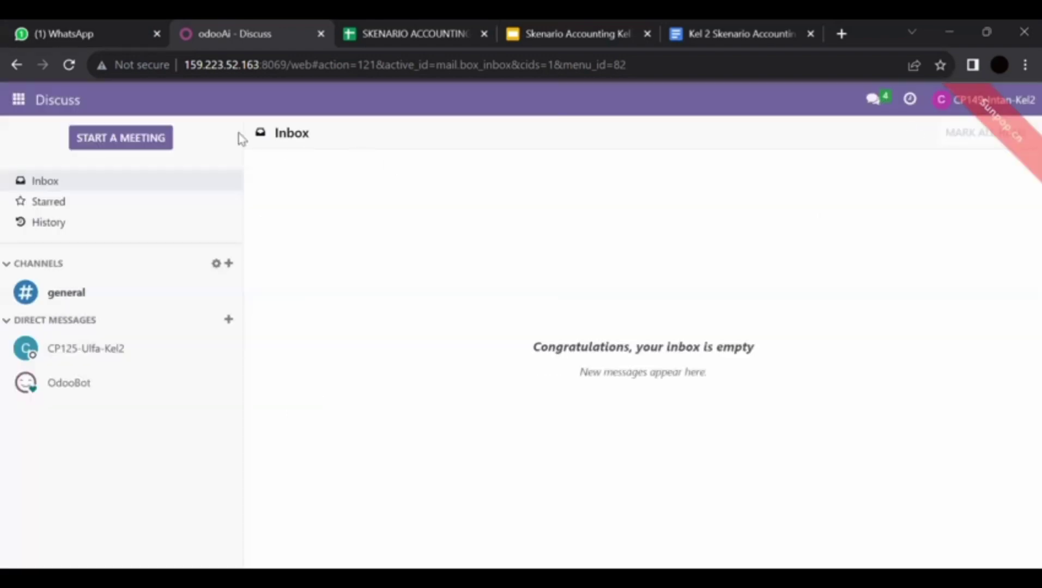
# Step: Start a new Sales quotation and open the Customer choices, checking the scenario sheet
pyautogui.click(18, 100)
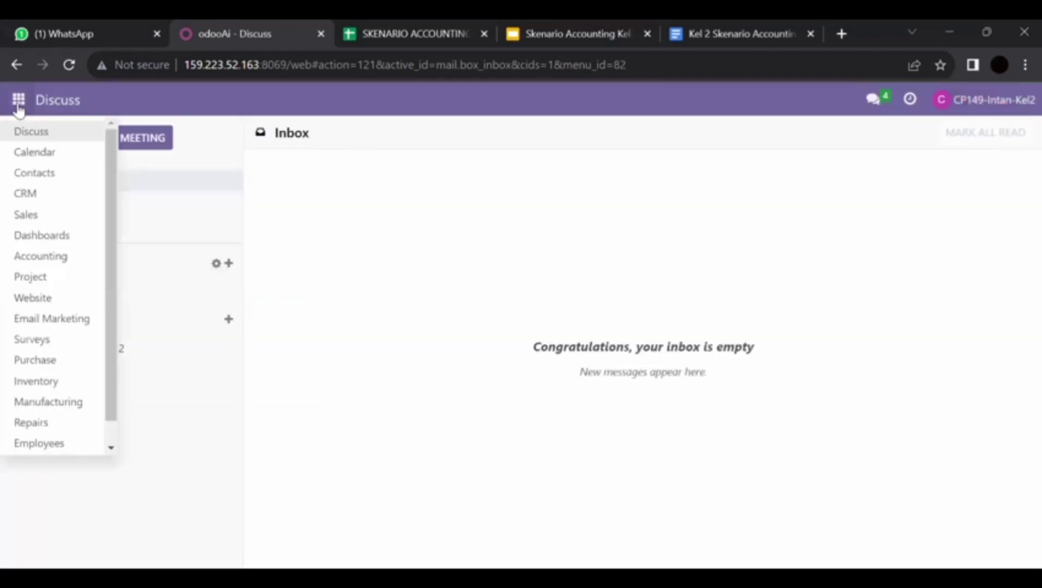
pyautogui.click(52, 217)
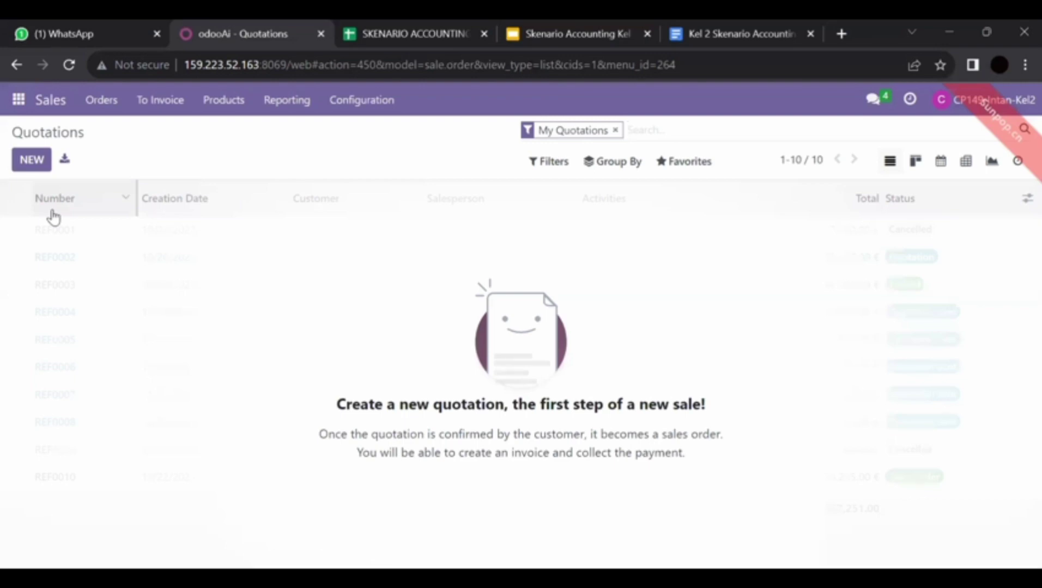
pyautogui.click(14, 163)
pyautogui.click(284, 303)
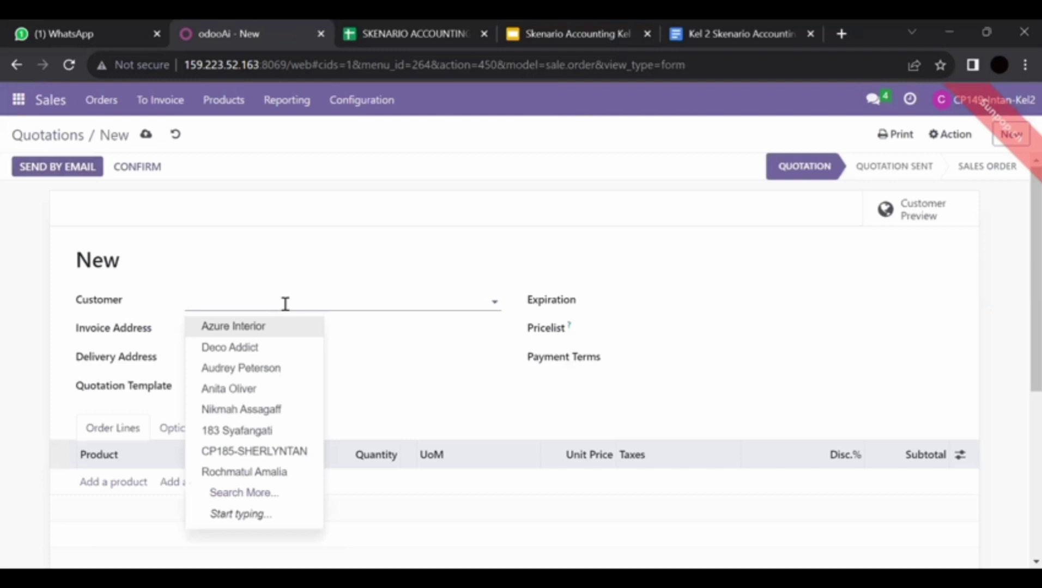
pyautogui.click(409, 25)
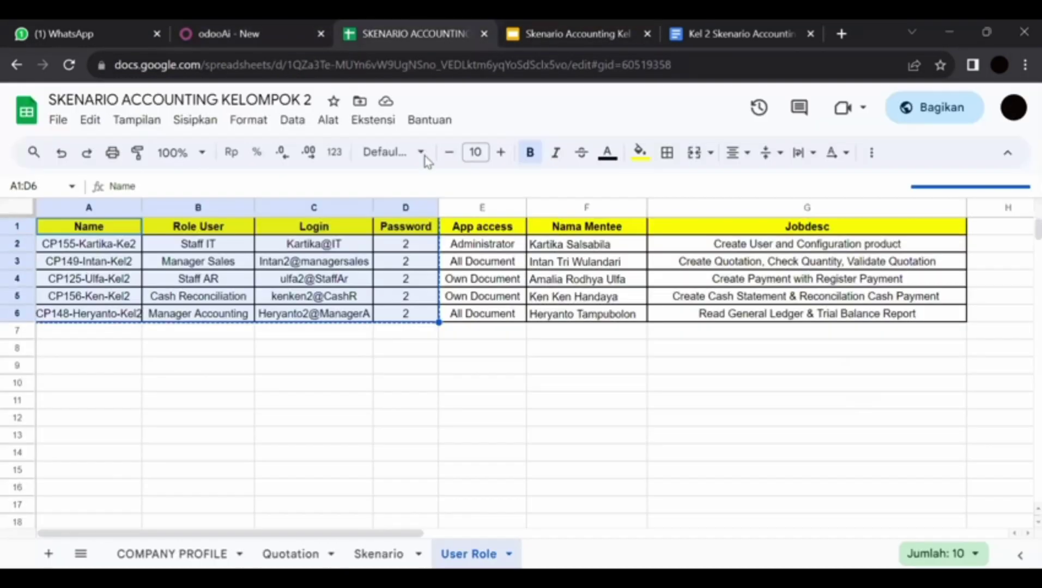
# Step: Check the Quotation sheet for Drawer Black and Office Chair, then return to the Odoo quotation
pyautogui.click(290, 552)
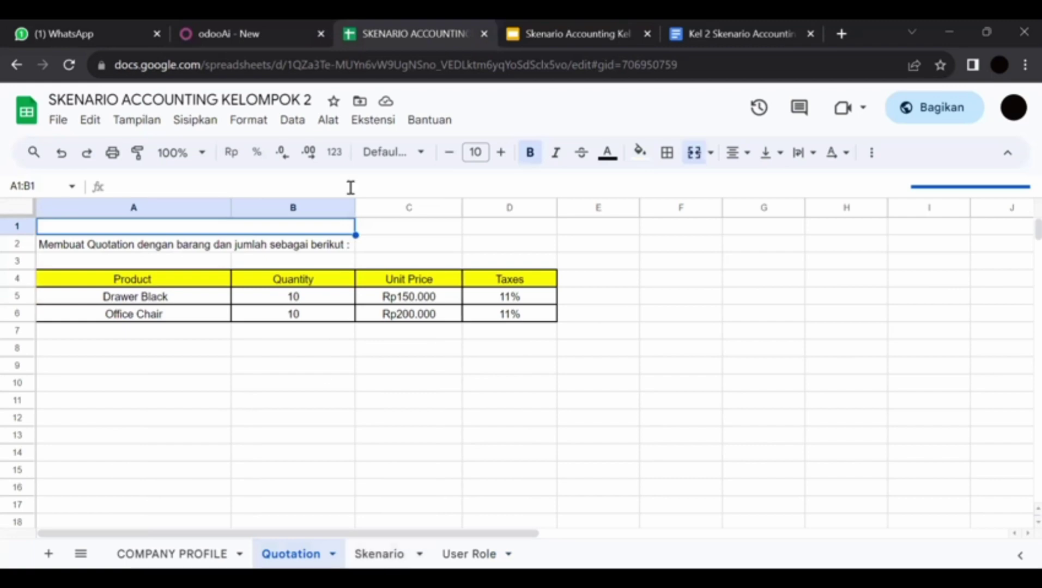
pyautogui.click(256, 23)
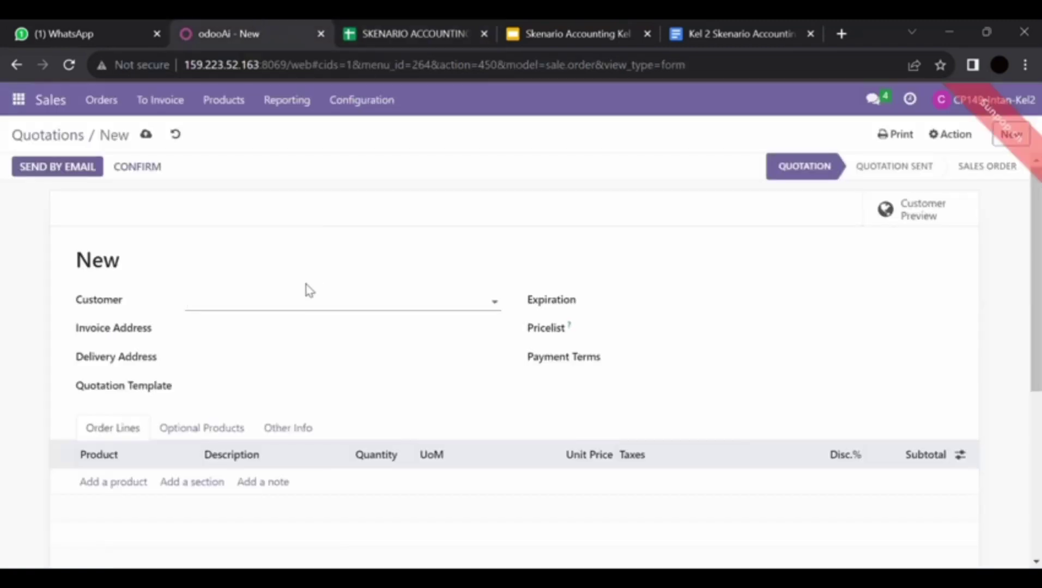
# Step: Set the customer to Gemini Furniture and add a [FURN_8900] Drawer Black line
pyautogui.write('gemini')
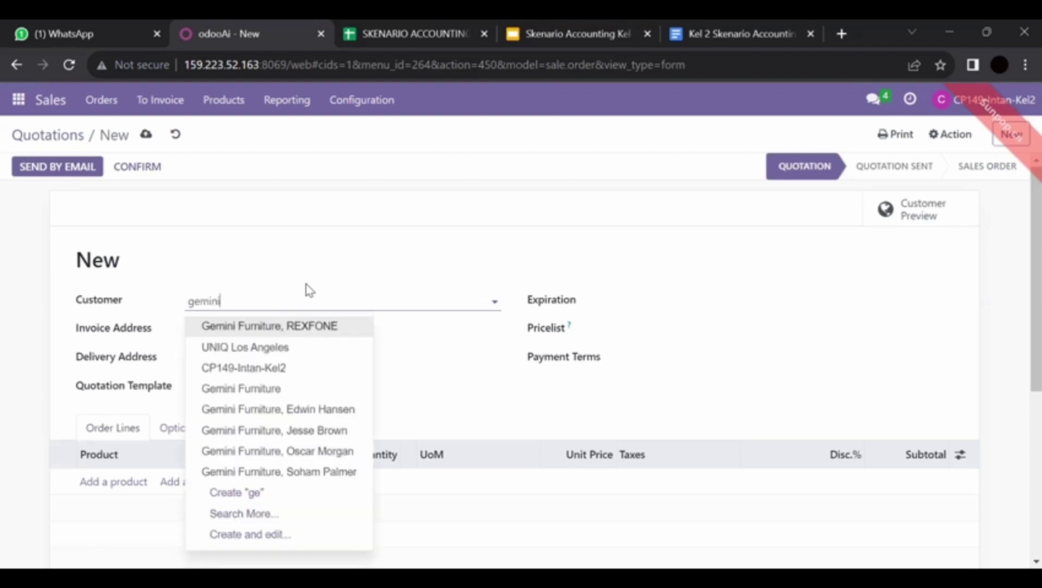
pyautogui.click(312, 351)
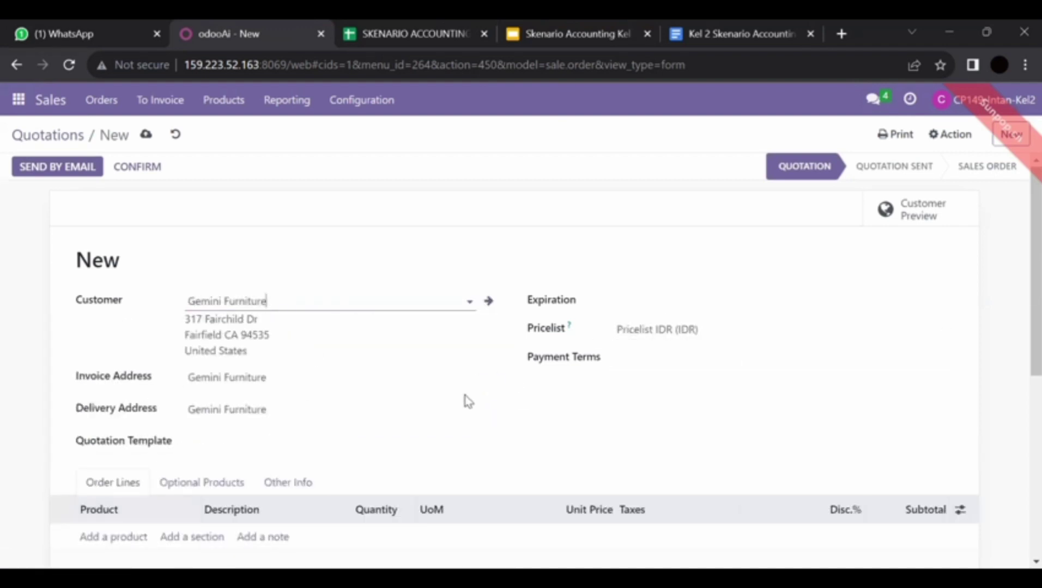
pyautogui.scroll(-2, 465, 398)
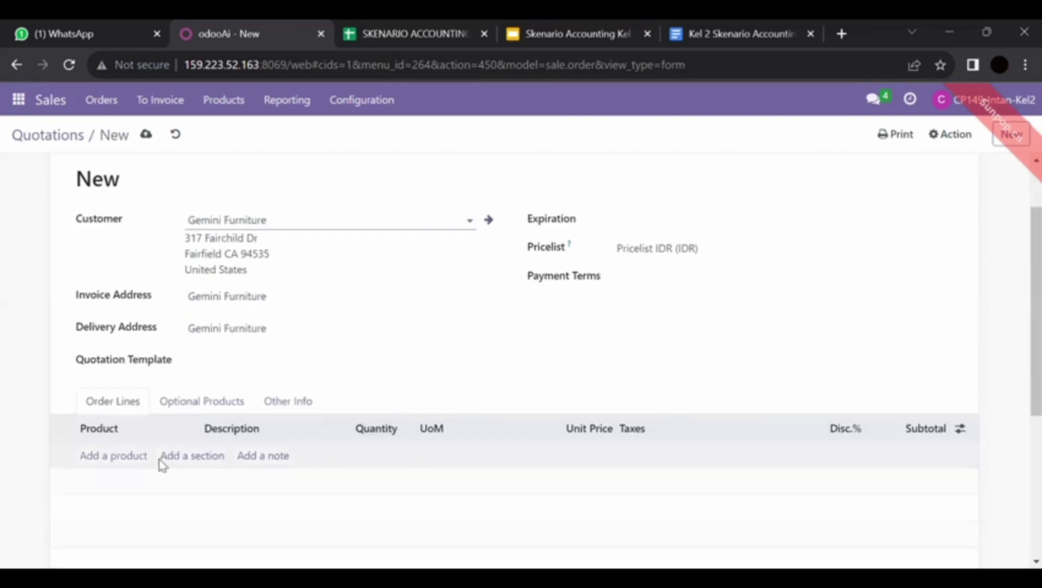
pyautogui.click(97, 456)
pyautogui.write('dr')
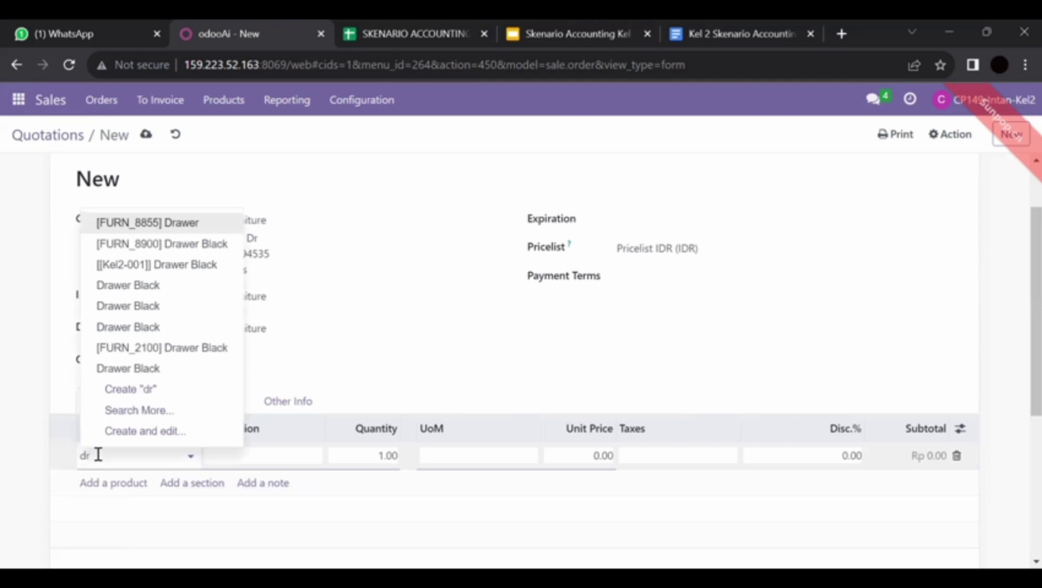
pyautogui.write('a')
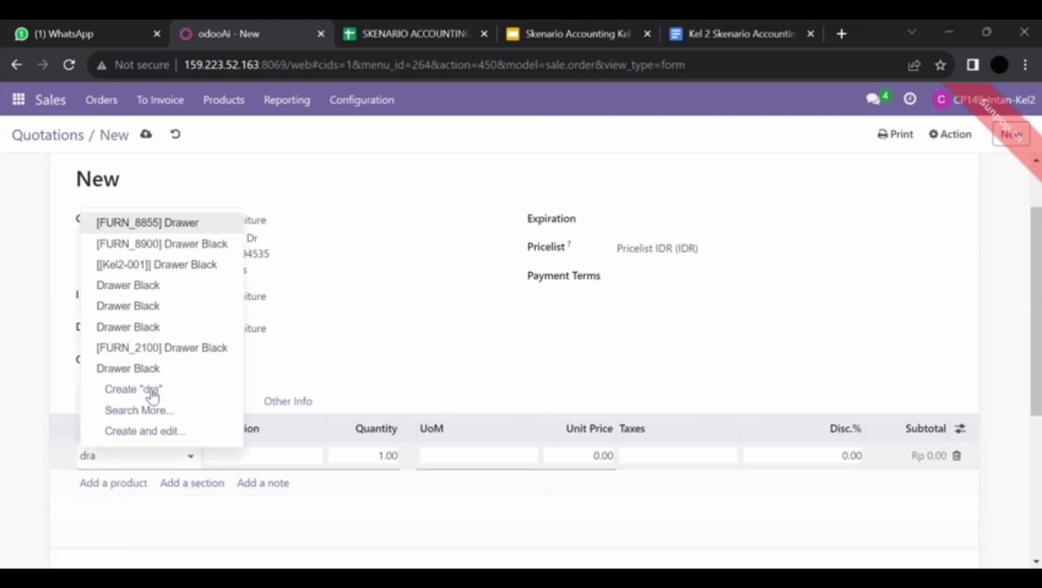
pyautogui.click(154, 244)
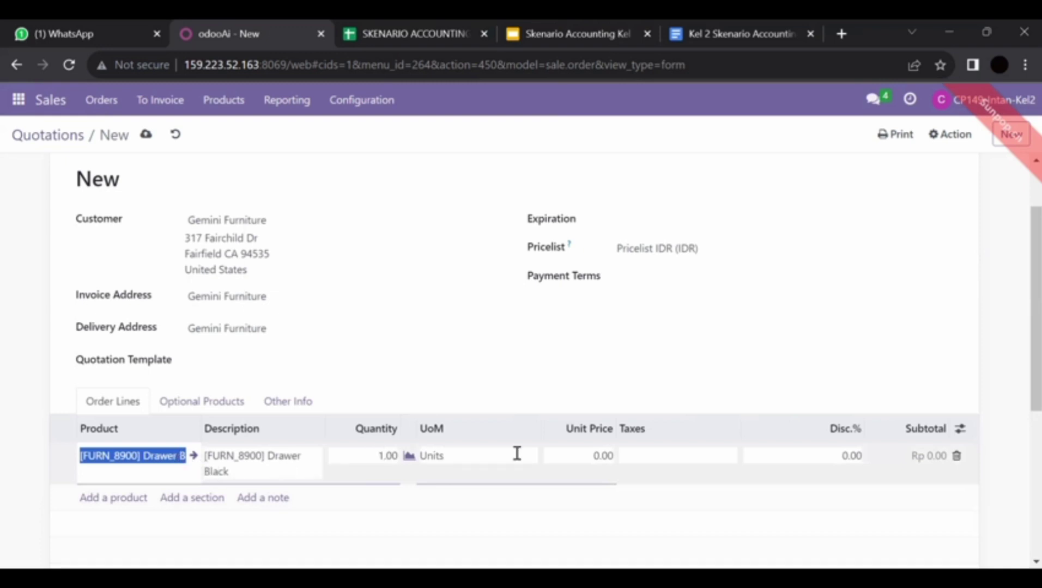
# Step: Replace that order line with a fresh [FURN_8900] Drawer Black line
pyautogui.click(957, 456)
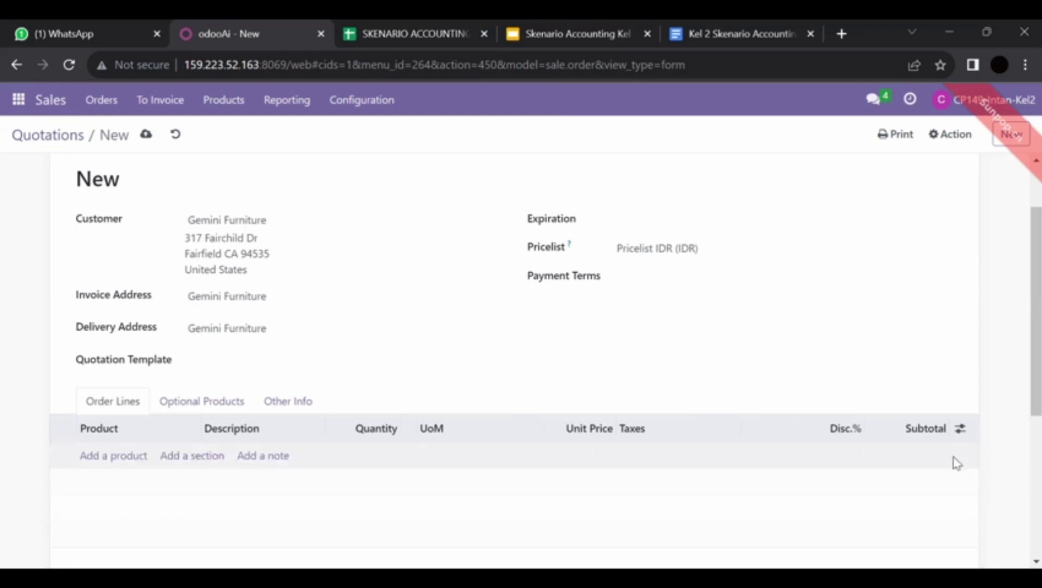
pyautogui.click(114, 458)
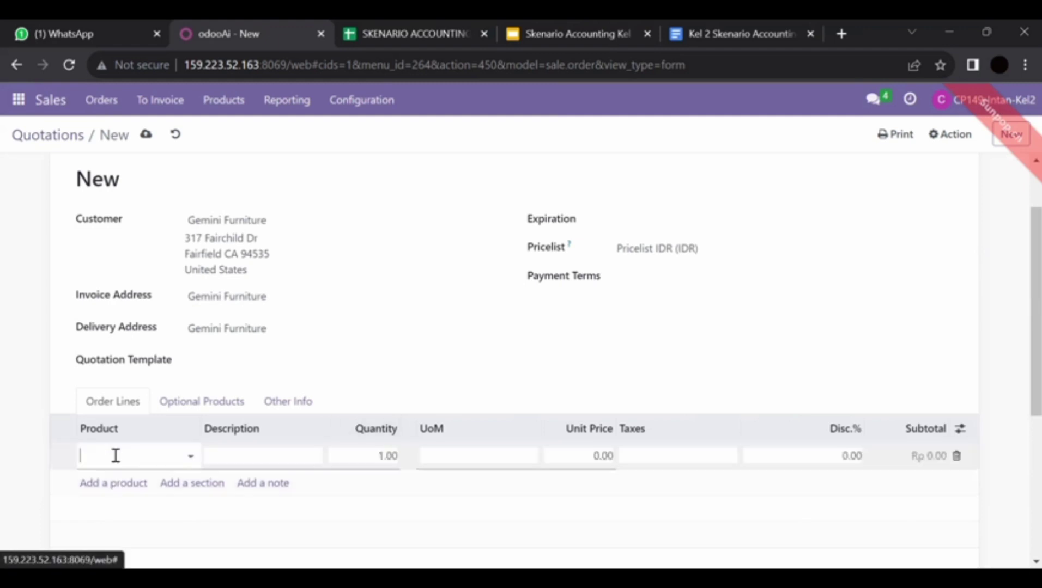
pyautogui.click(133, 453)
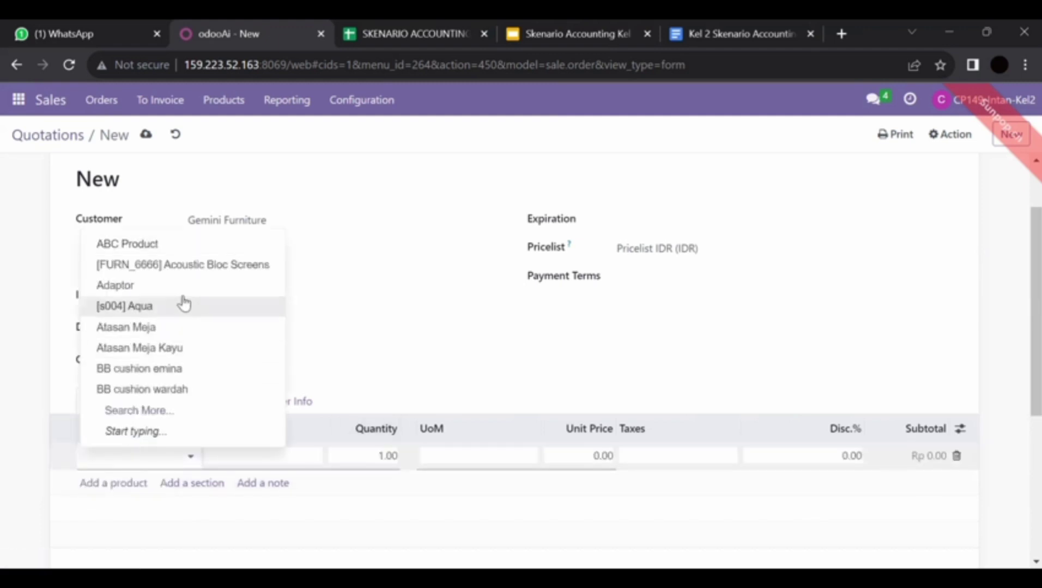
pyautogui.write('dr')
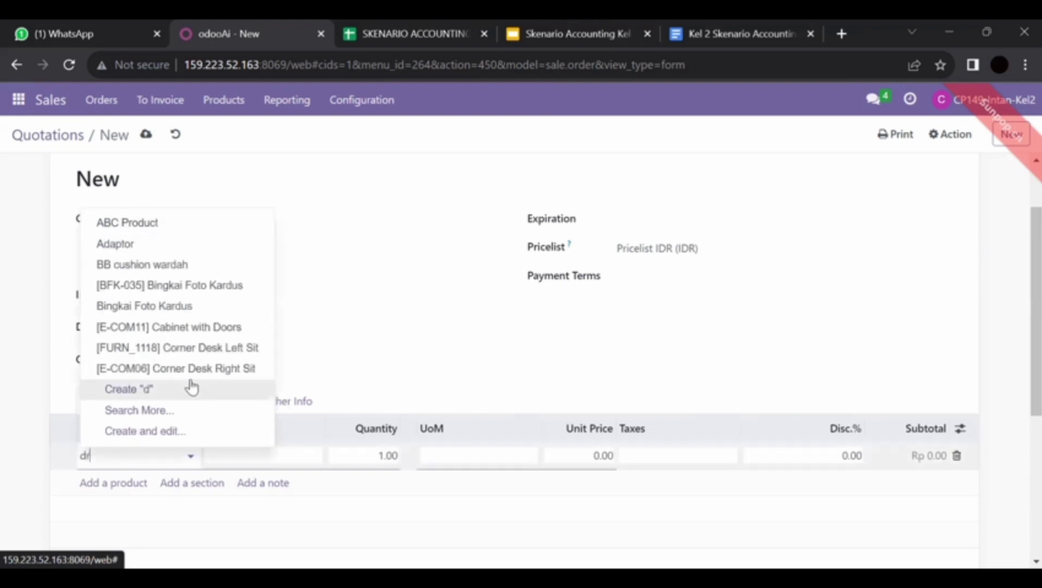
pyautogui.write('awer')
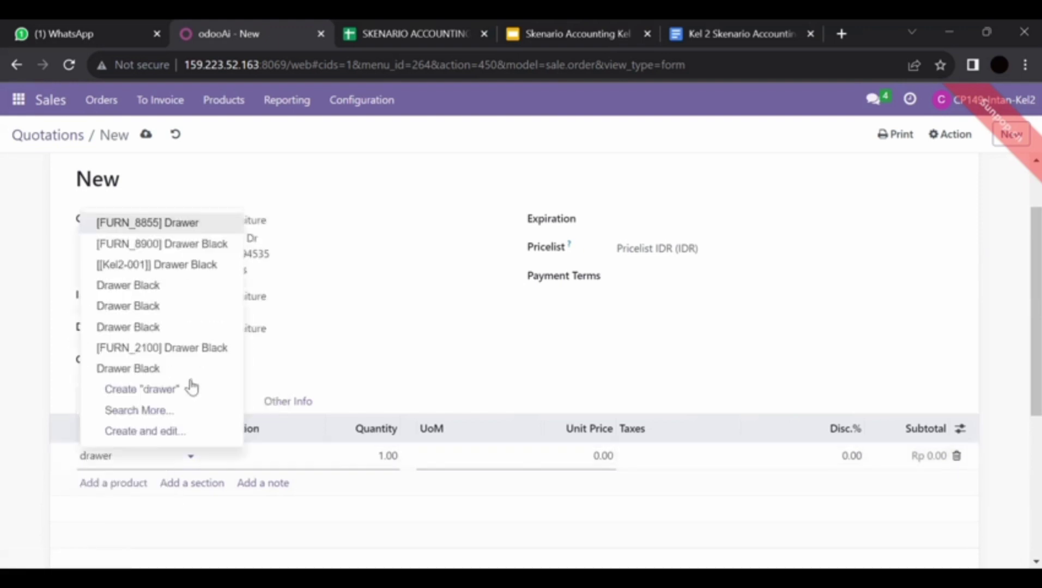
pyautogui.click(161, 250)
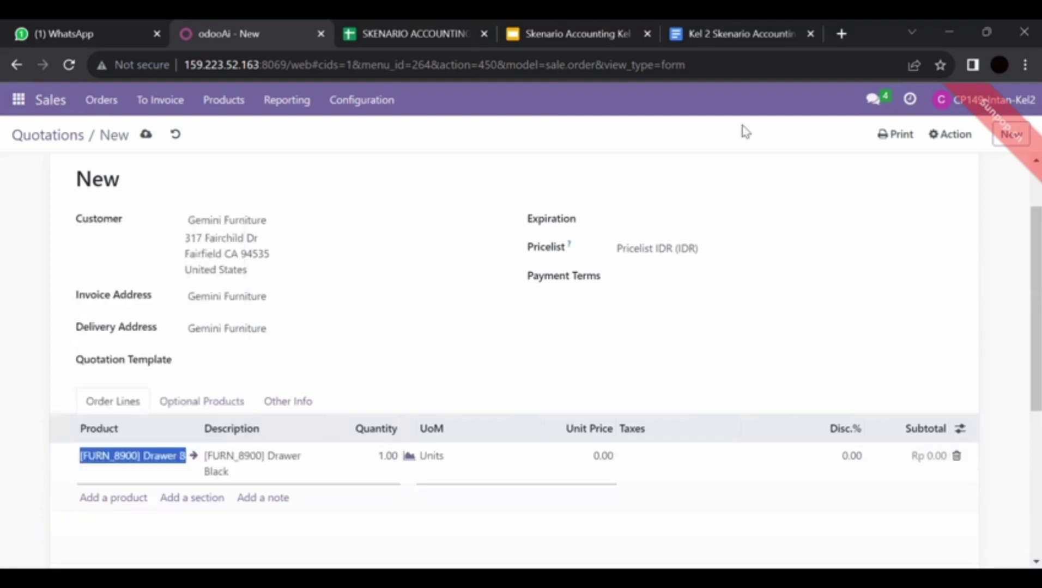
# Step: Go to the Sales Products catalogue
pyautogui.hotkey('alt', 'Tab')
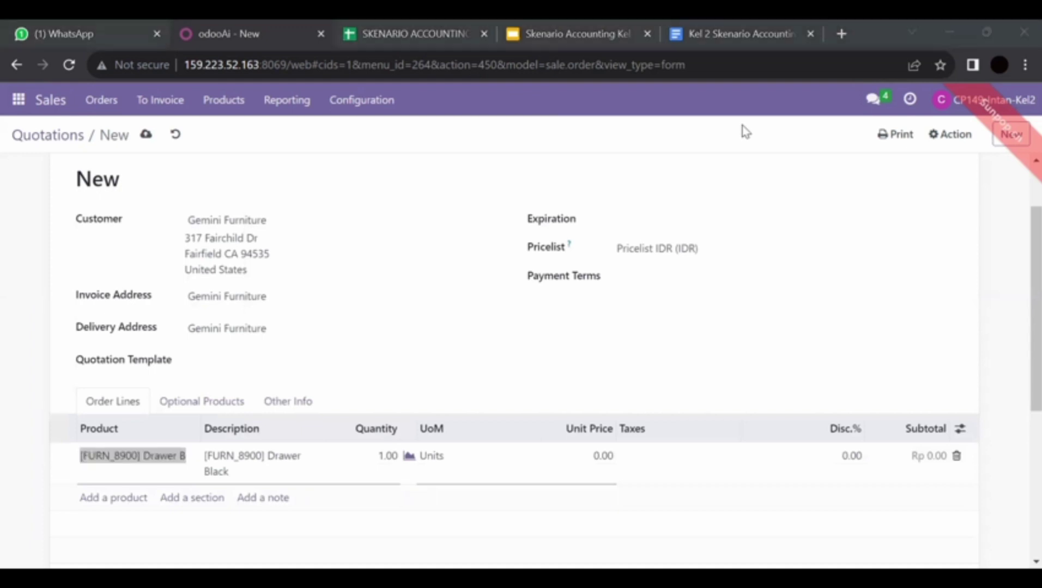
pyautogui.click(223, 100)
pyautogui.click(245, 129)
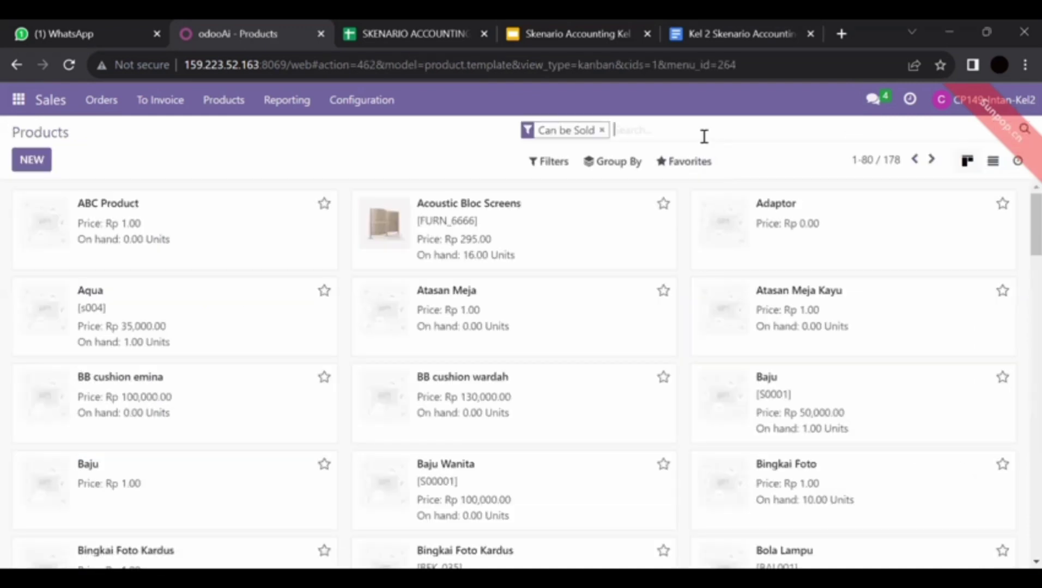
# Step: Filter products by 'drawer' and open Drawer Black [FURN_8900]
pyautogui.write('drawer')
pyautogui.press('Return')
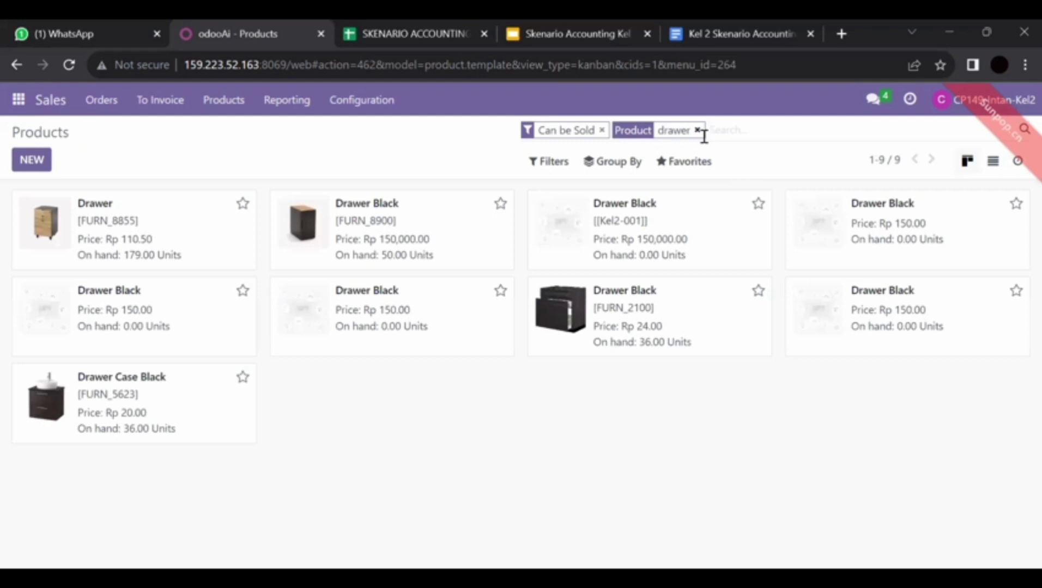
pyautogui.click(402, 222)
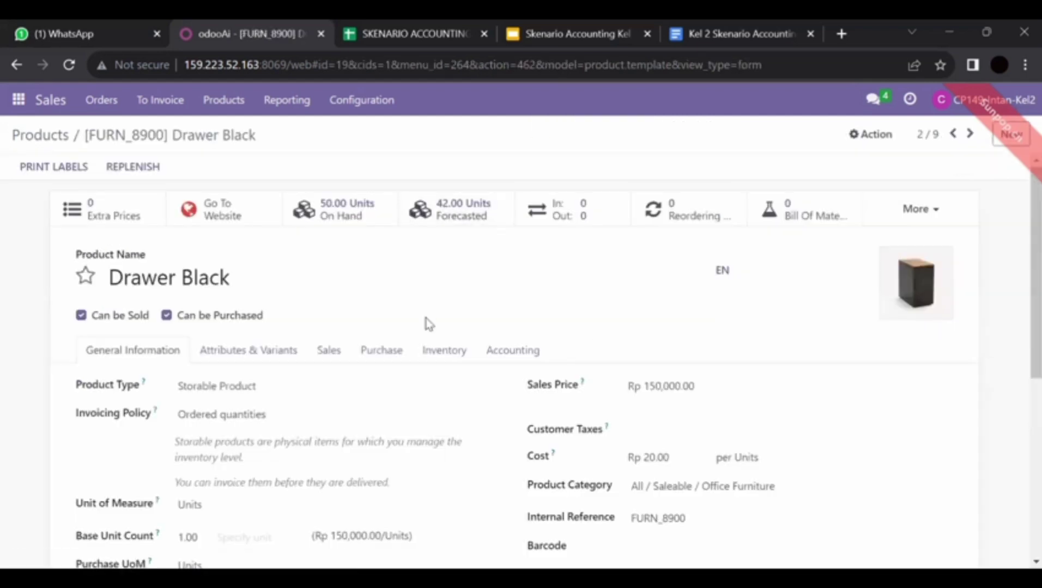
# Step: Confirm the Drawer Black sales price stays at 150,000.00 and return to the drawer products list
pyautogui.click(707, 388)
pyautogui.hotkey('ctrl', 'a')
pyautogui.press('BackSpace')
pyautogui.write('1')
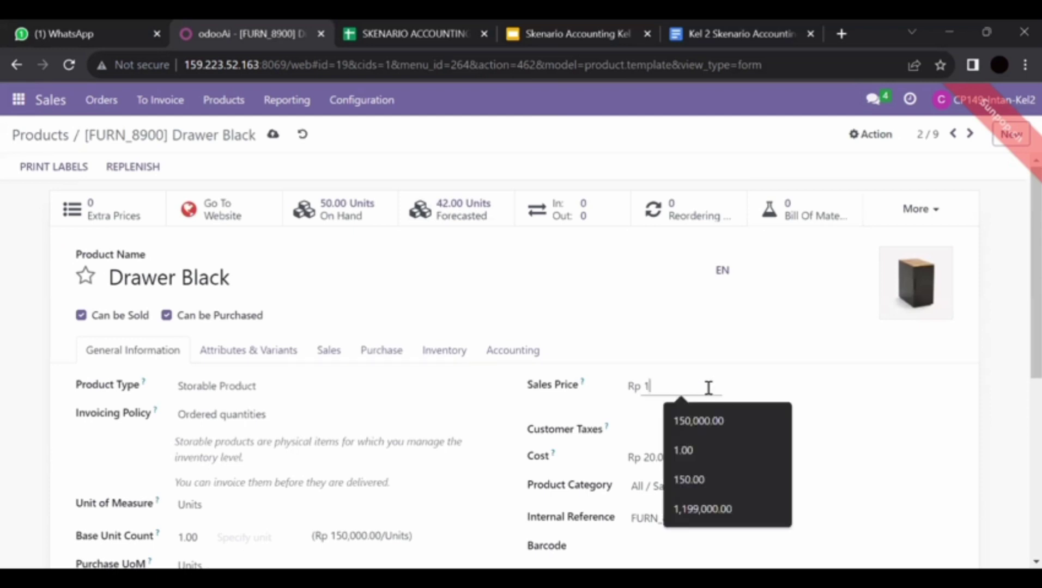
pyautogui.click(723, 429)
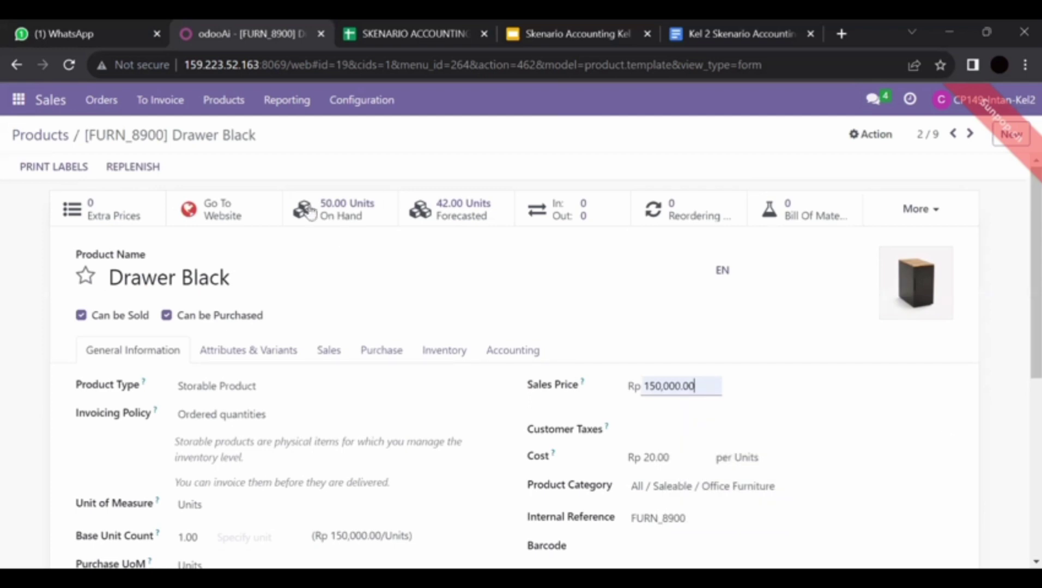
pyautogui.click(50, 135)
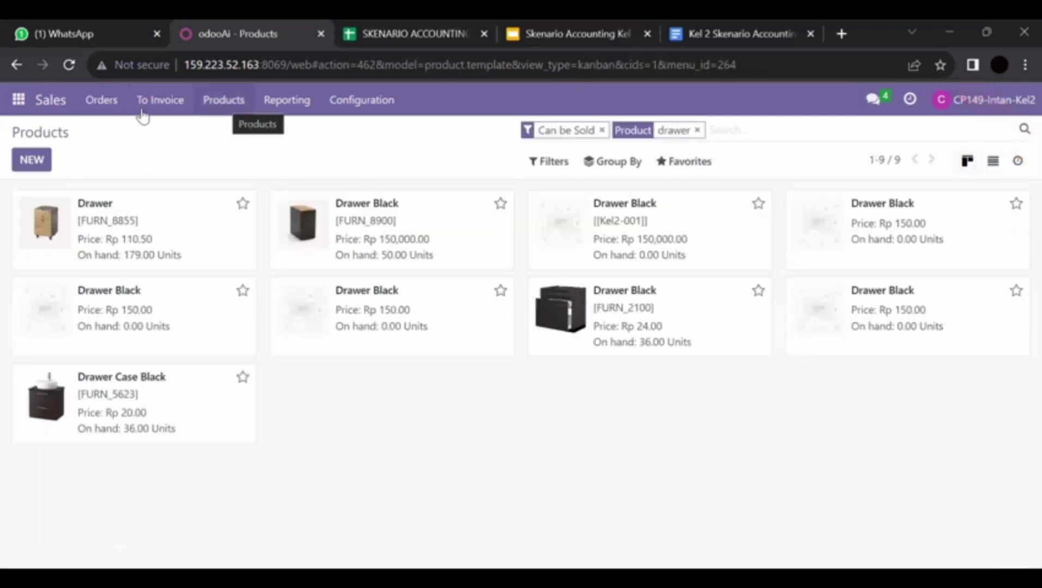
pyautogui.click(102, 102)
# Step: Open quotation S00126 and enter 150000 as the Drawer Black unit price
pyautogui.click(121, 133)
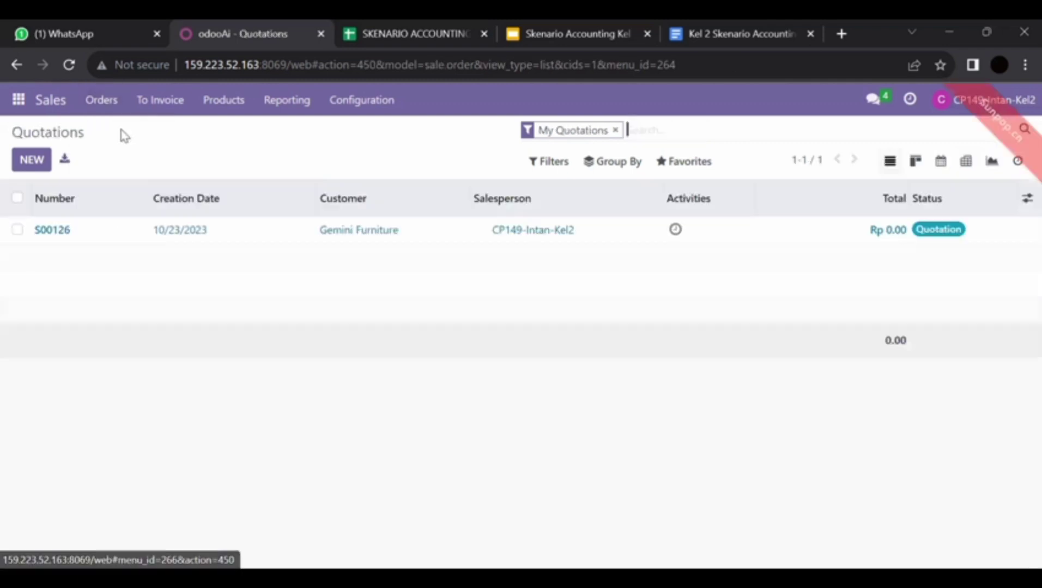
pyautogui.click(173, 228)
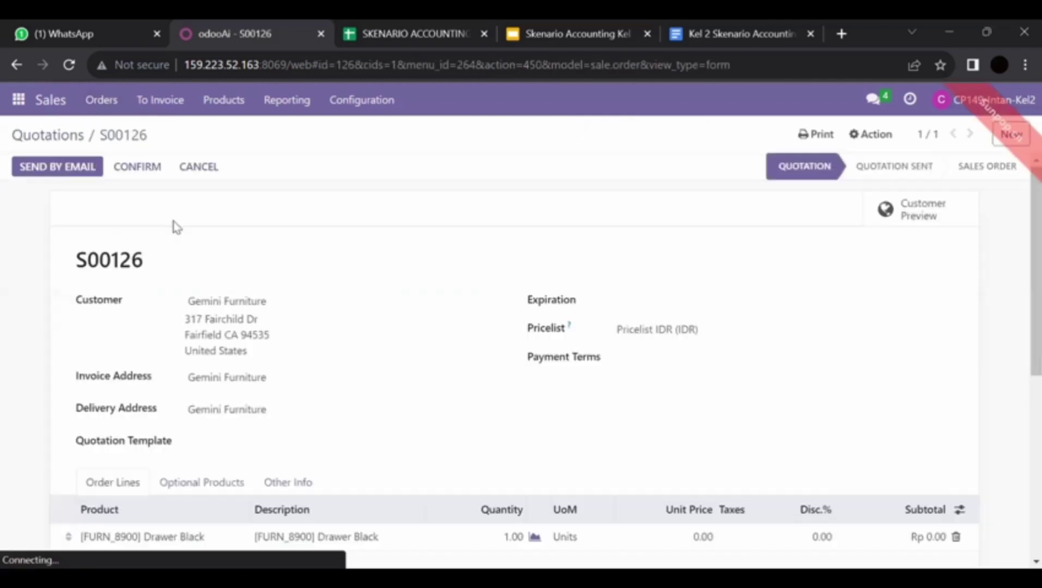
pyautogui.scroll(-1, 327, 435)
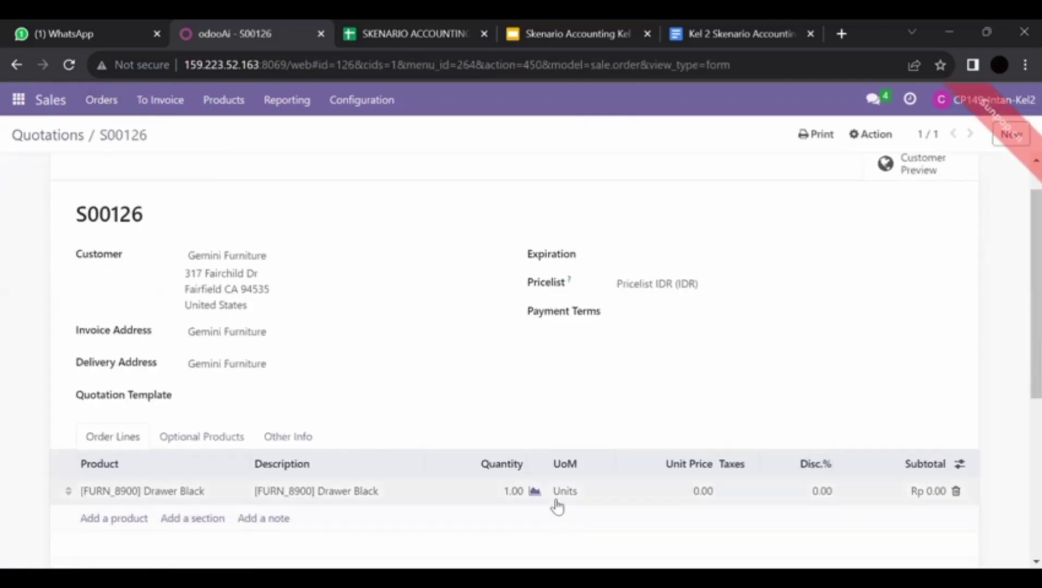
pyautogui.click(703, 491)
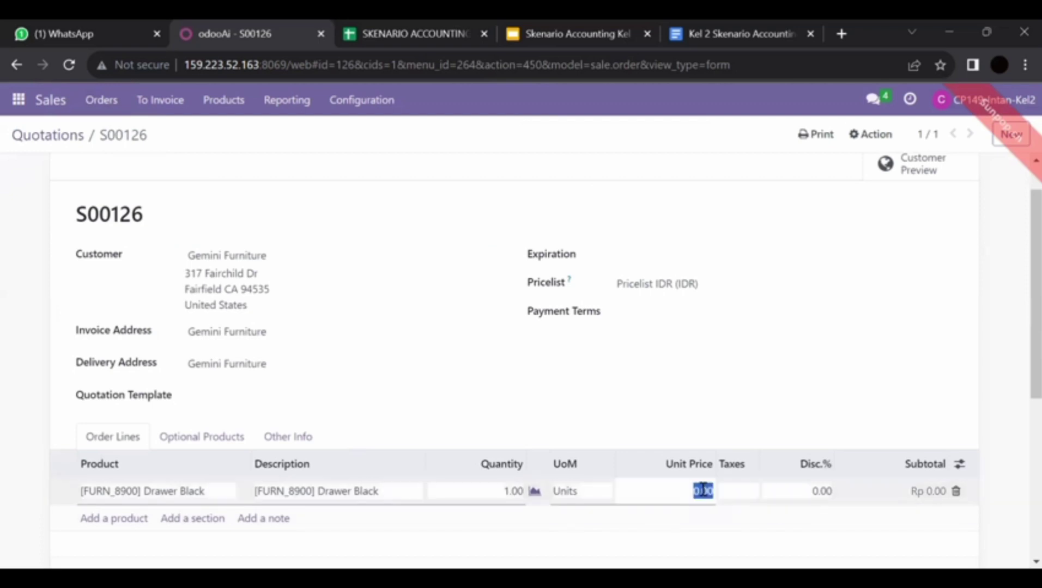
pyautogui.write('150000')
pyautogui.click(874, 384)
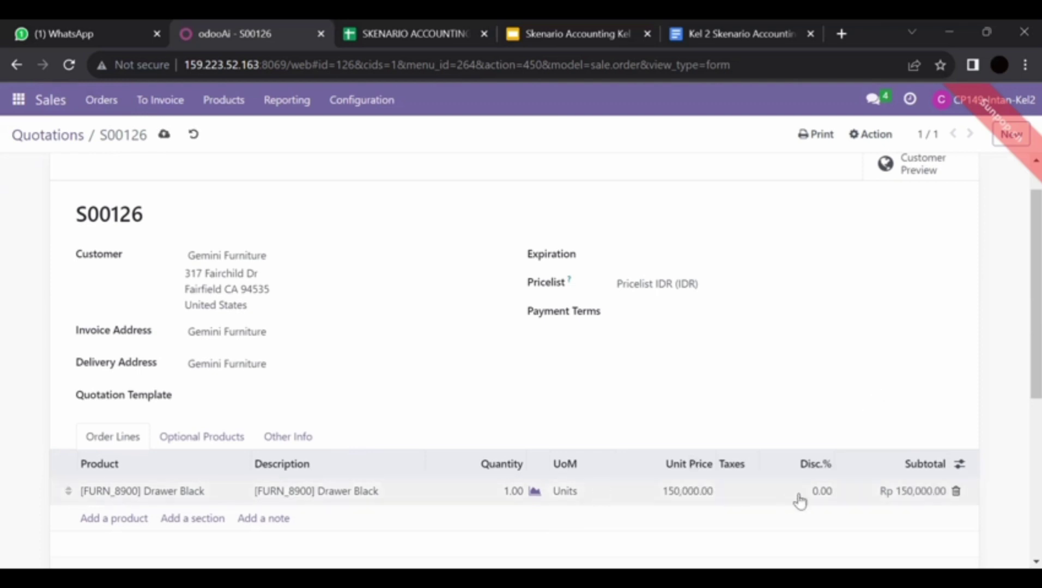
# Step: Apply 11% tax and quantity 10 to the Drawer Black line
pyautogui.click(748, 500)
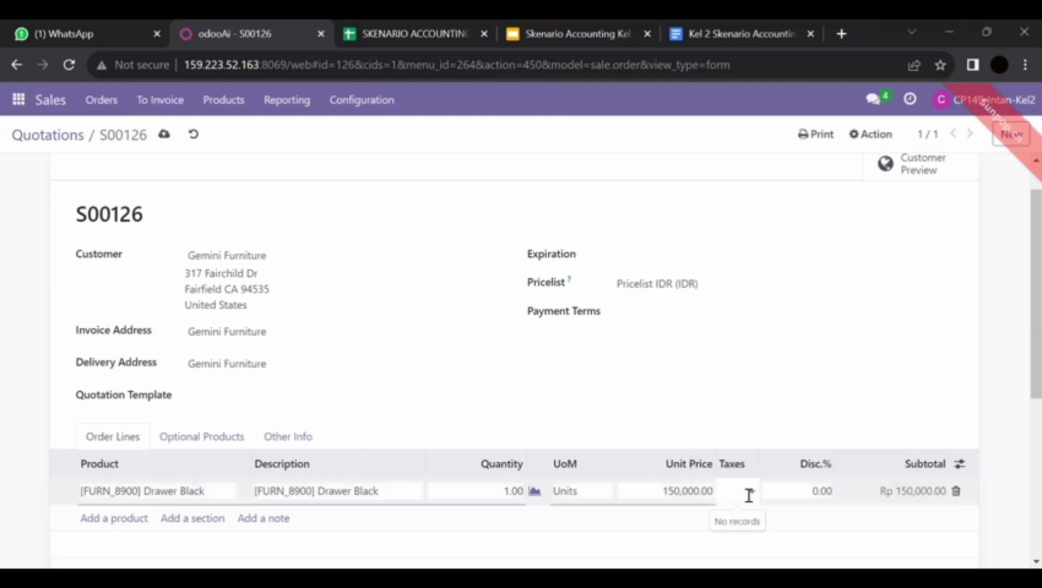
pyautogui.write('11')
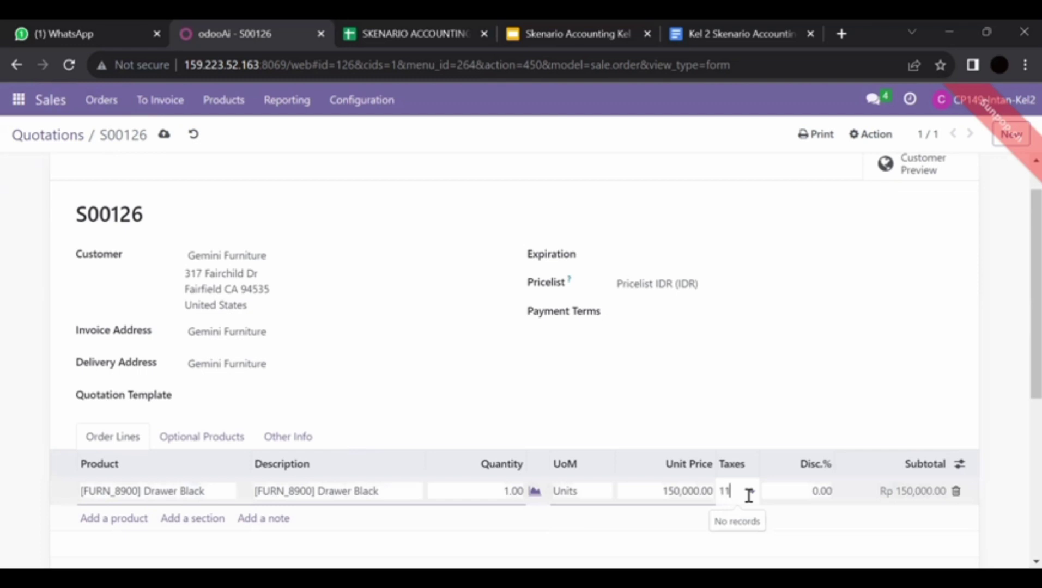
pyautogui.click(761, 521)
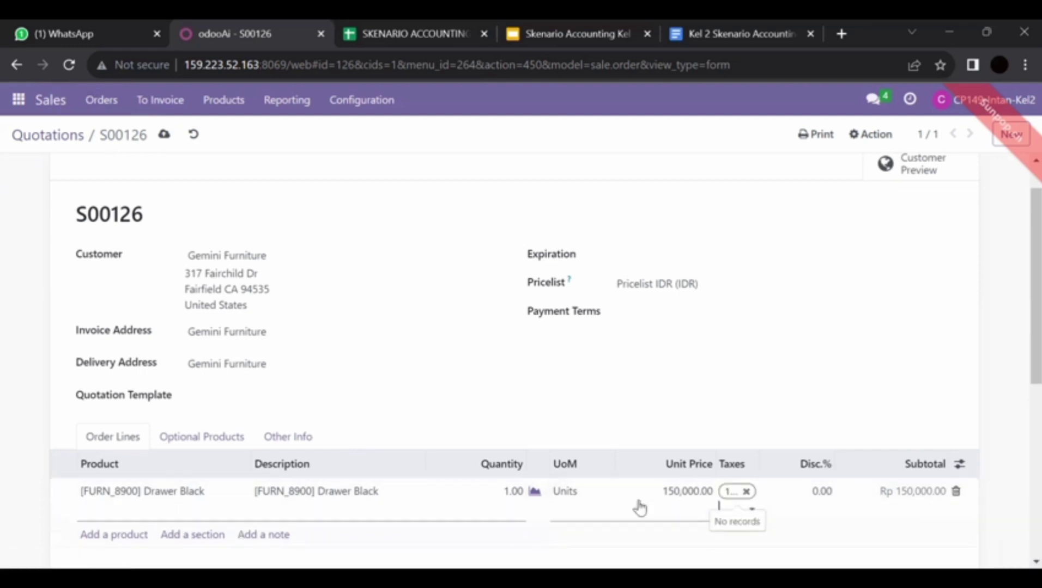
pyautogui.scroll(-2, 490, 453)
pyautogui.click(512, 412)
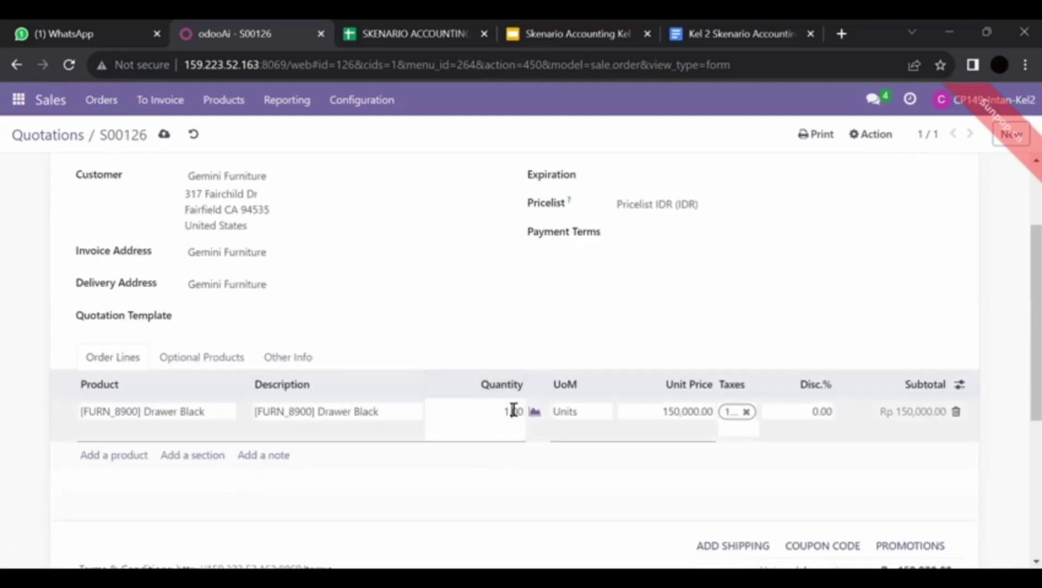
pyautogui.write('10')
pyautogui.click(521, 390)
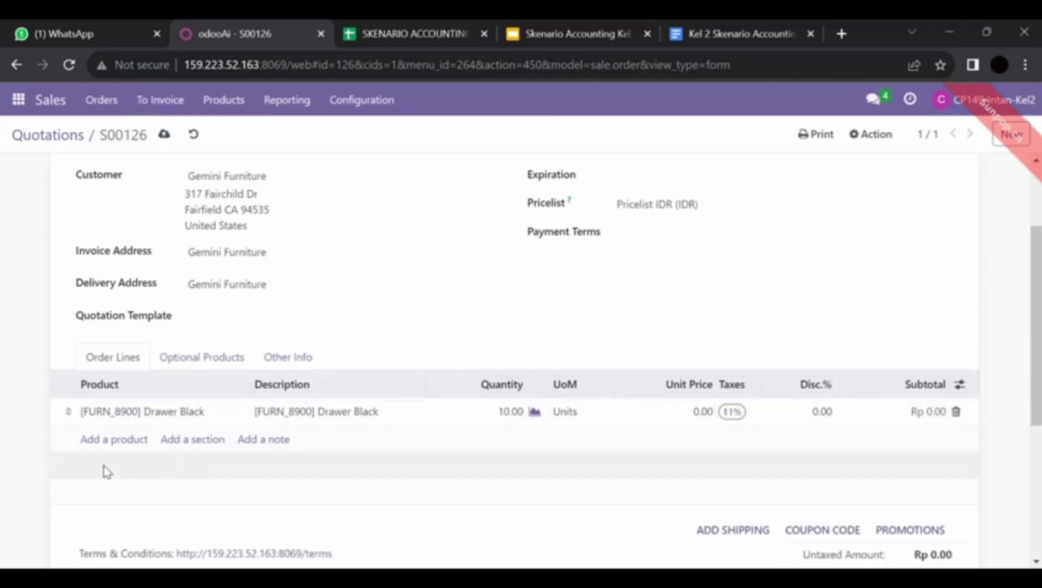
# Step: Add an Office Chair line and set the Drawer Black unit price to 150,000
pyautogui.click(89, 442)
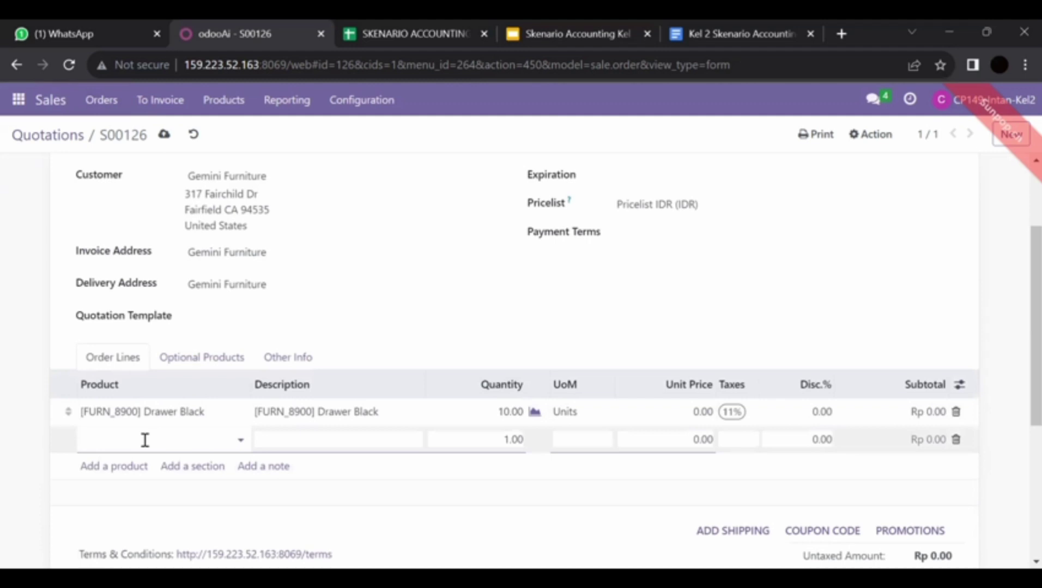
pyautogui.write('offi')
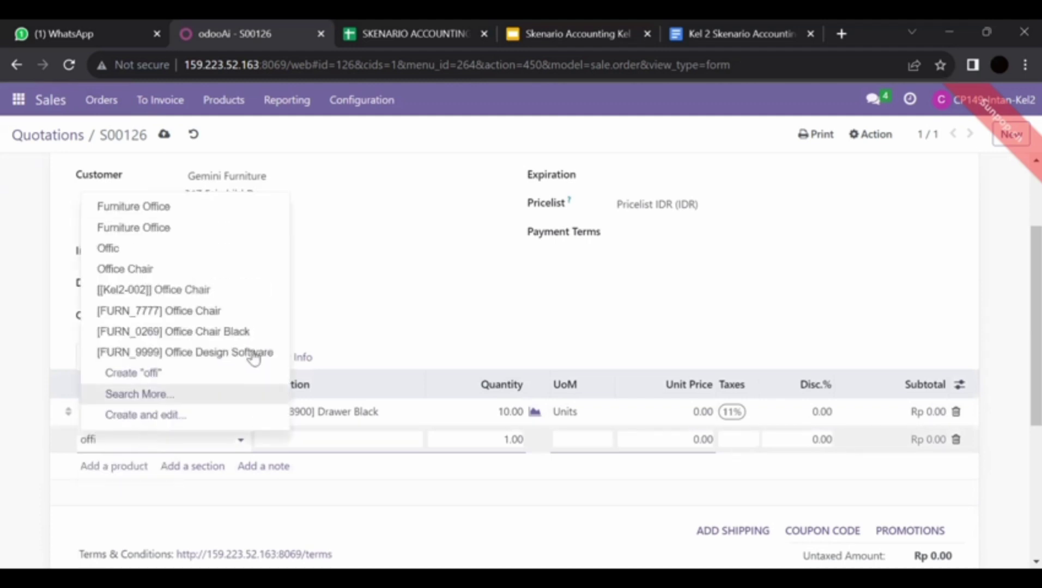
pyautogui.click(239, 309)
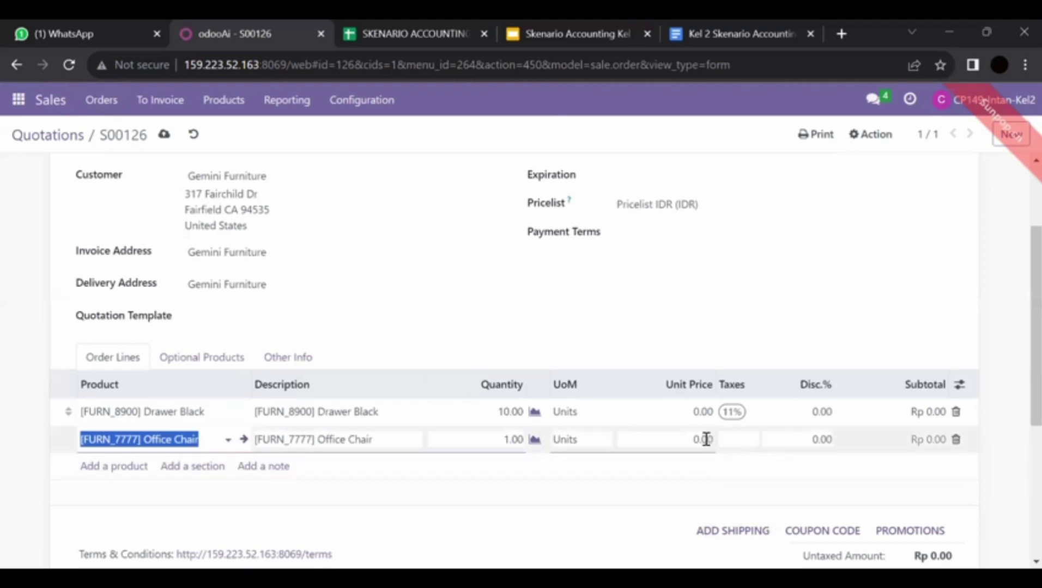
pyautogui.click(702, 412)
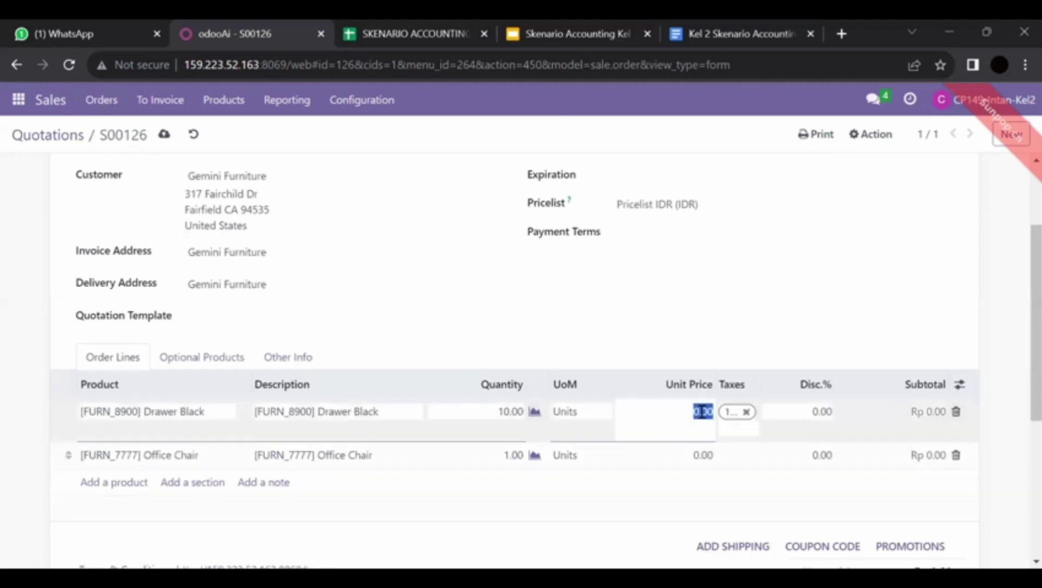
pyautogui.write('150000')
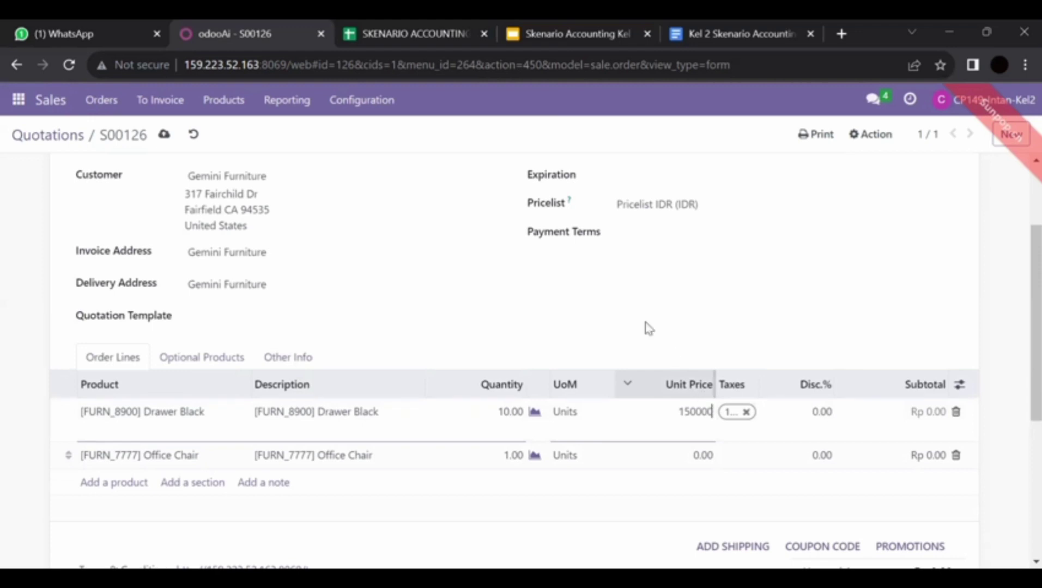
pyautogui.click(649, 328)
# Step: Give the Office Chair line a 200,000 unit price and 11% tax
pyautogui.click(692, 440)
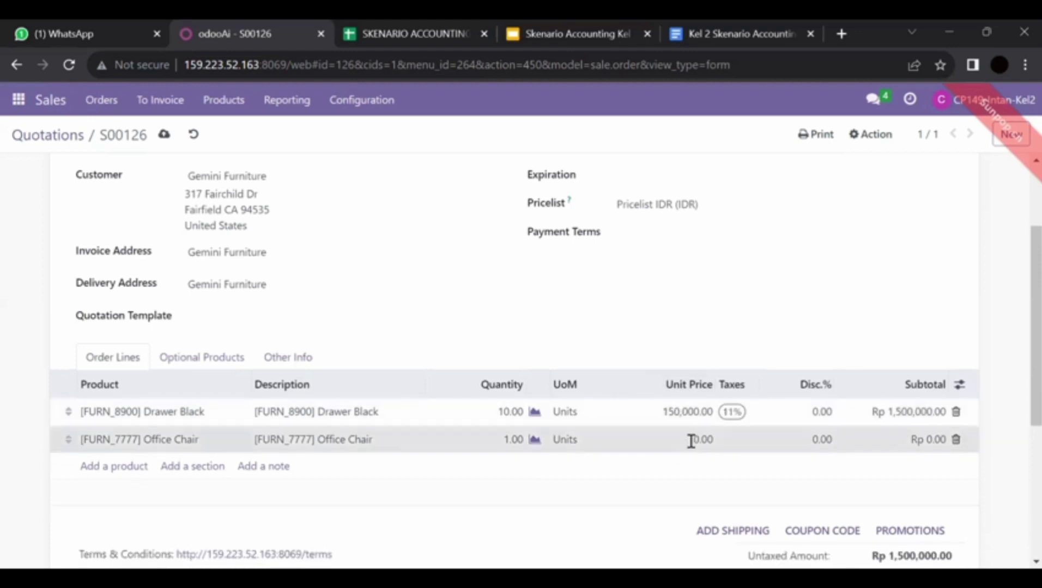
pyautogui.write('2')
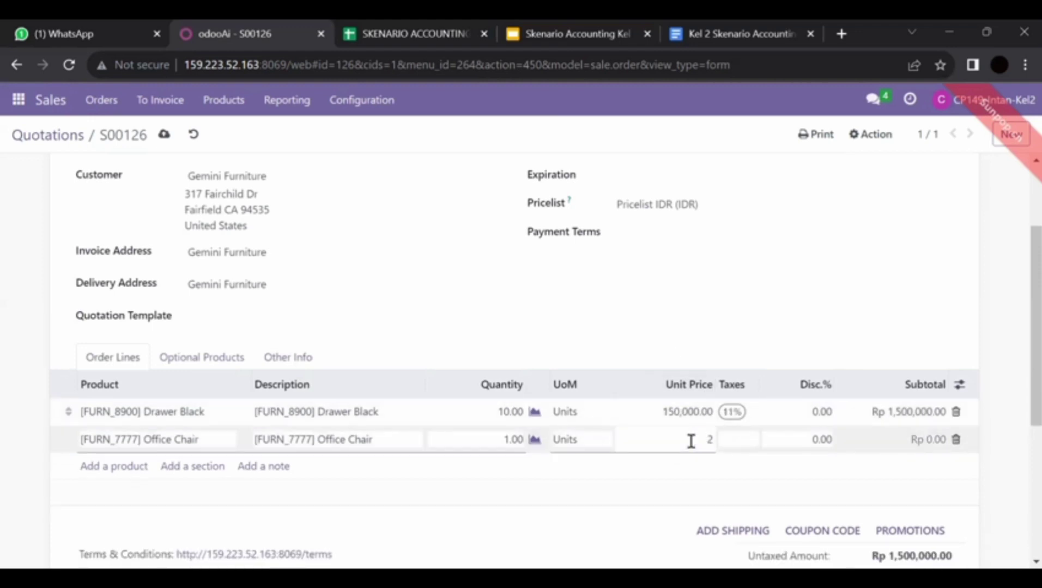
pyautogui.write('00000')
pyautogui.click(692, 335)
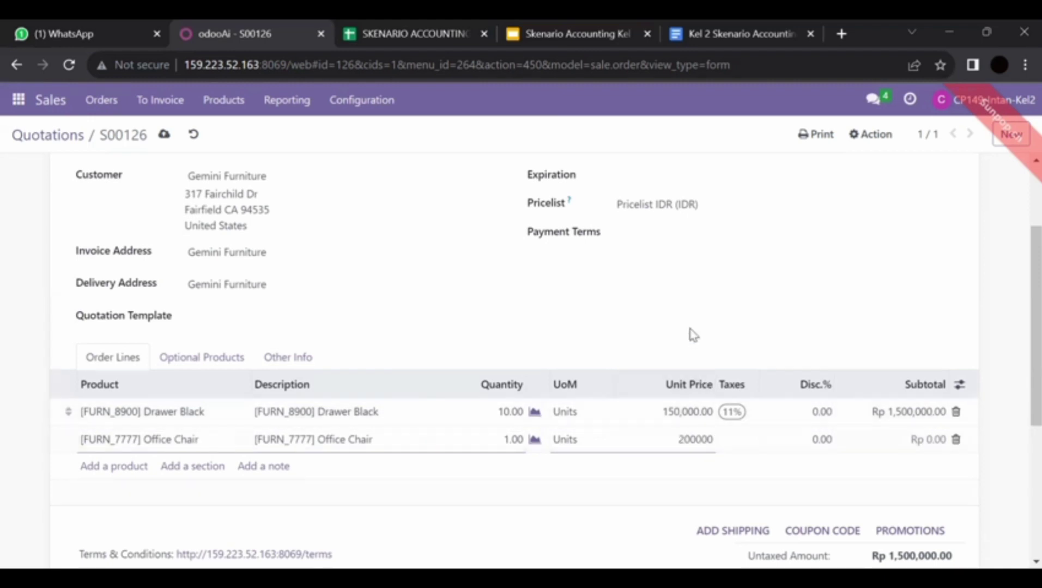
pyautogui.click(735, 442)
pyautogui.write('11')
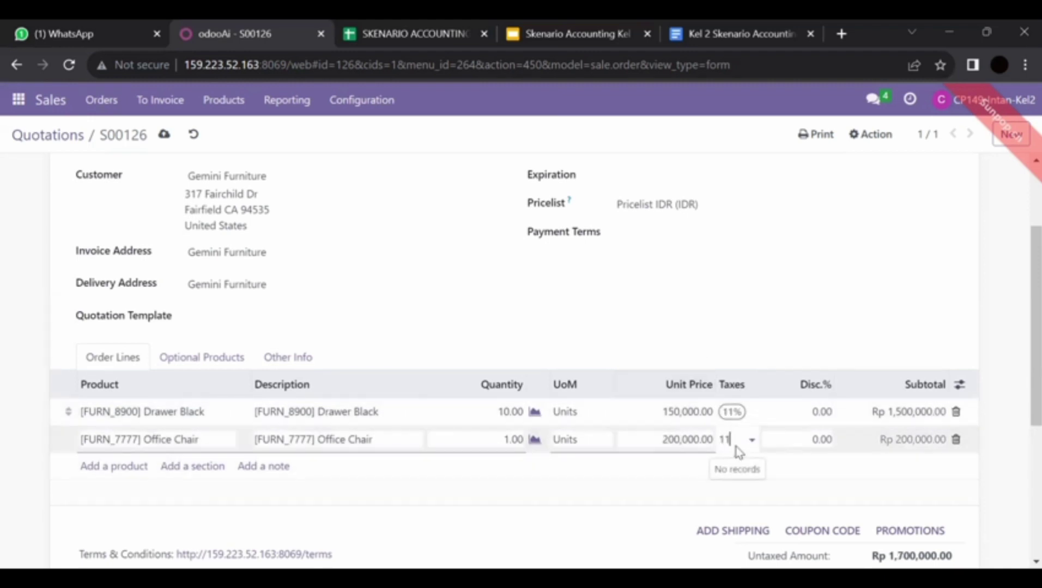
pyautogui.click(747, 463)
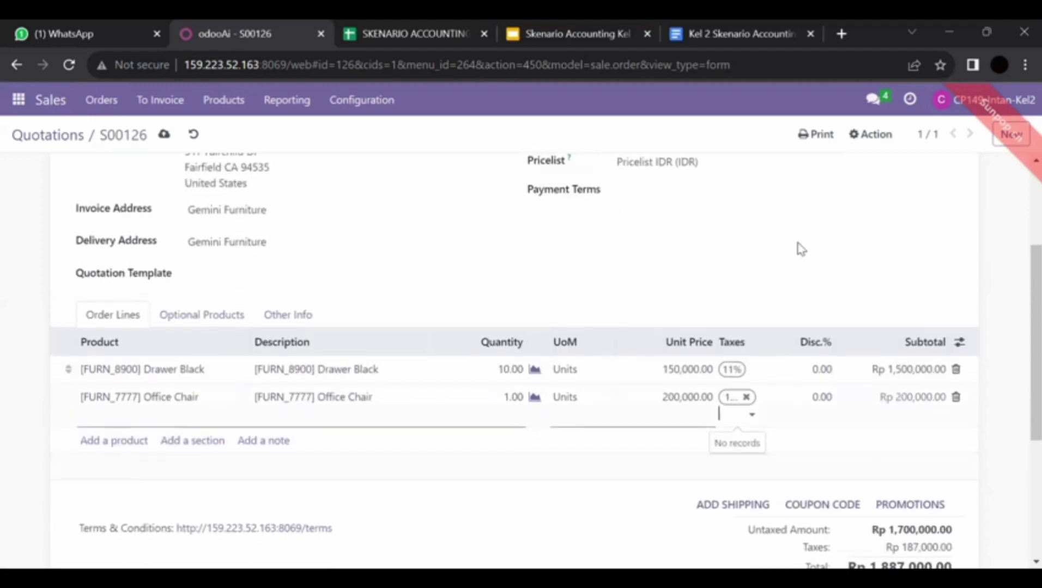
pyautogui.click(801, 249)
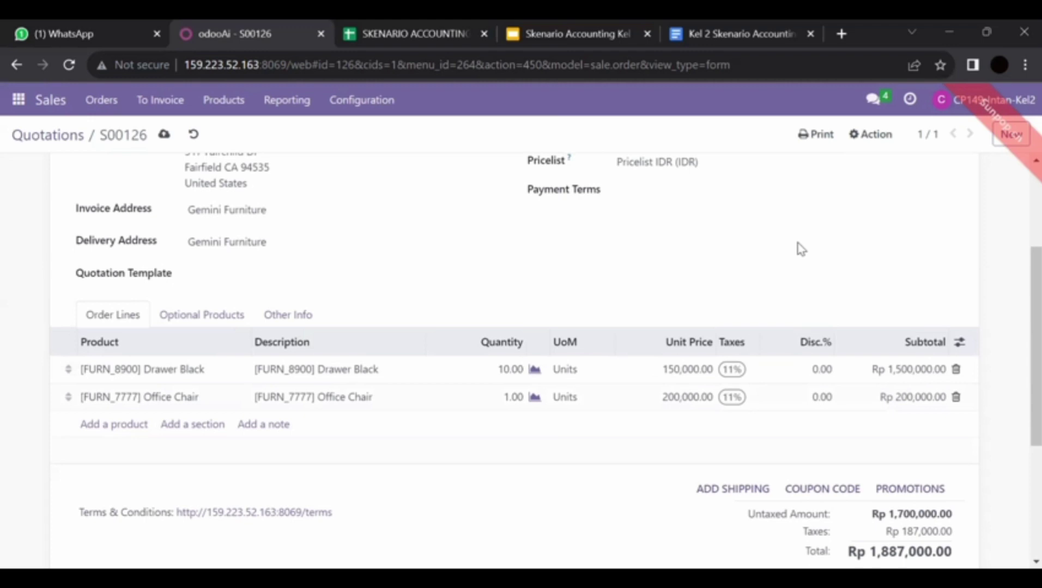
pyautogui.scroll(3, 801, 249)
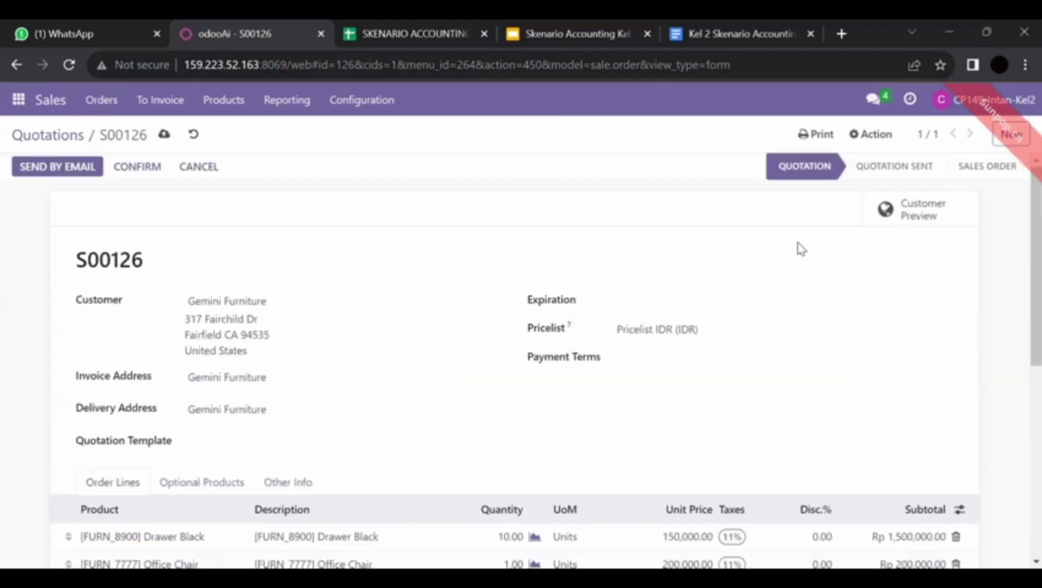
# Step: Set the Office Chair line to quantity 10.00 at a unit price of 200,000
pyautogui.scroll(-4, 801, 249)
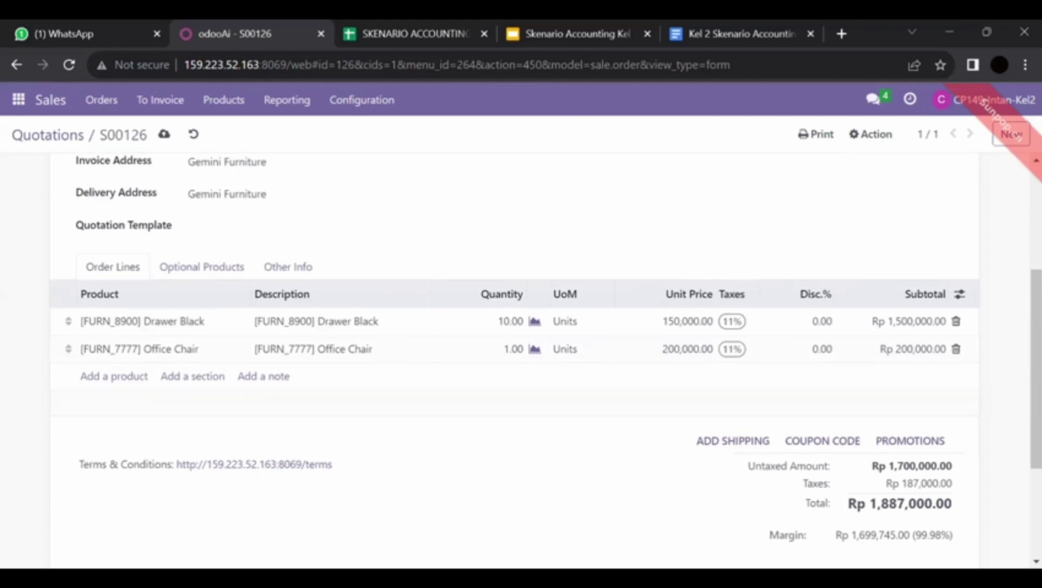
pyautogui.scroll(2, 926, 393)
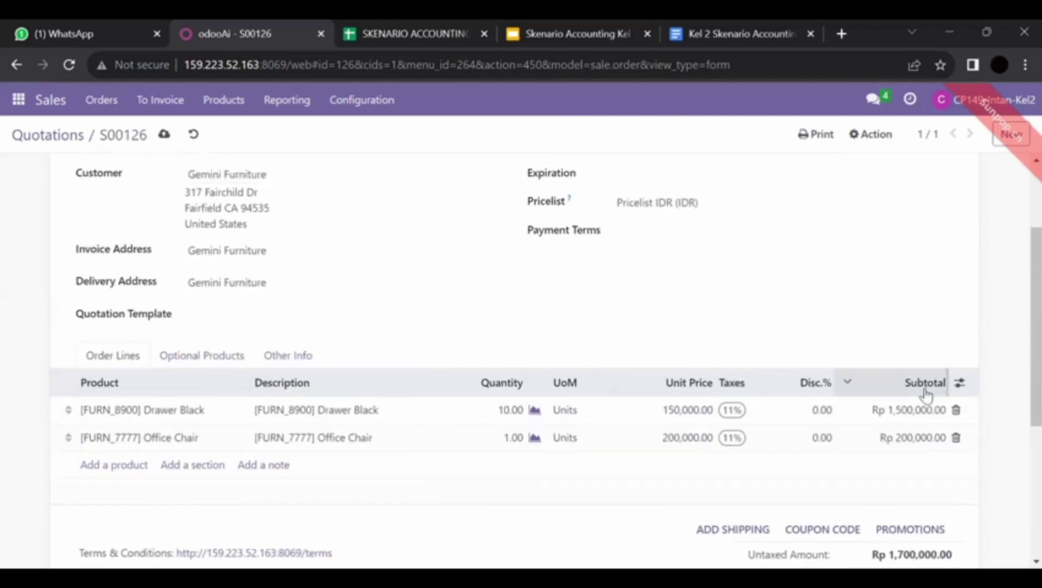
pyautogui.scroll(3, 925, 395)
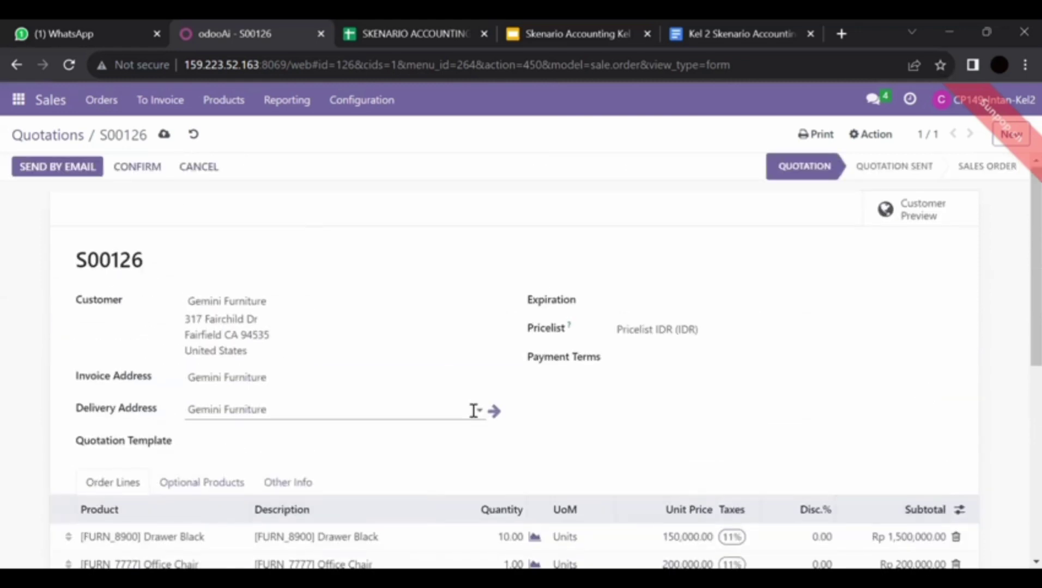
pyautogui.scroll(-2, 472, 412)
pyautogui.click(517, 497)
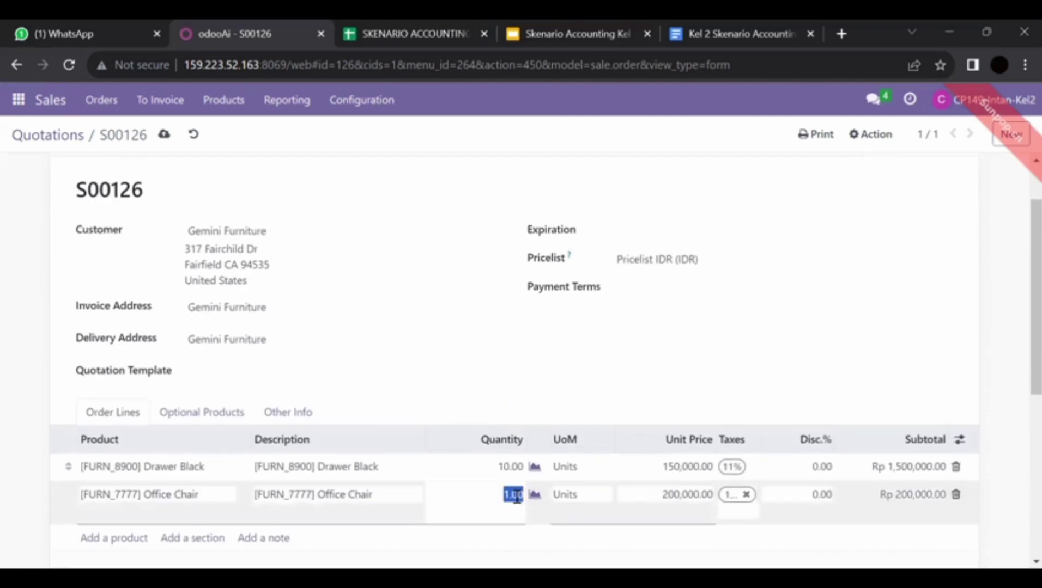
pyautogui.write('10.00')
pyautogui.click(694, 497)
pyautogui.write('2')
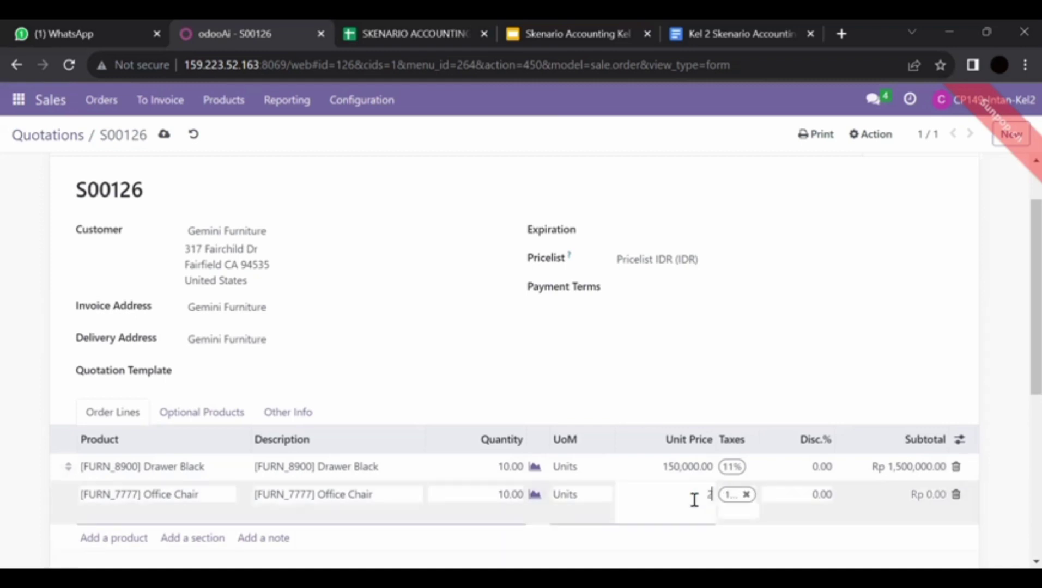
pyautogui.write('00000')
pyautogui.click(943, 351)
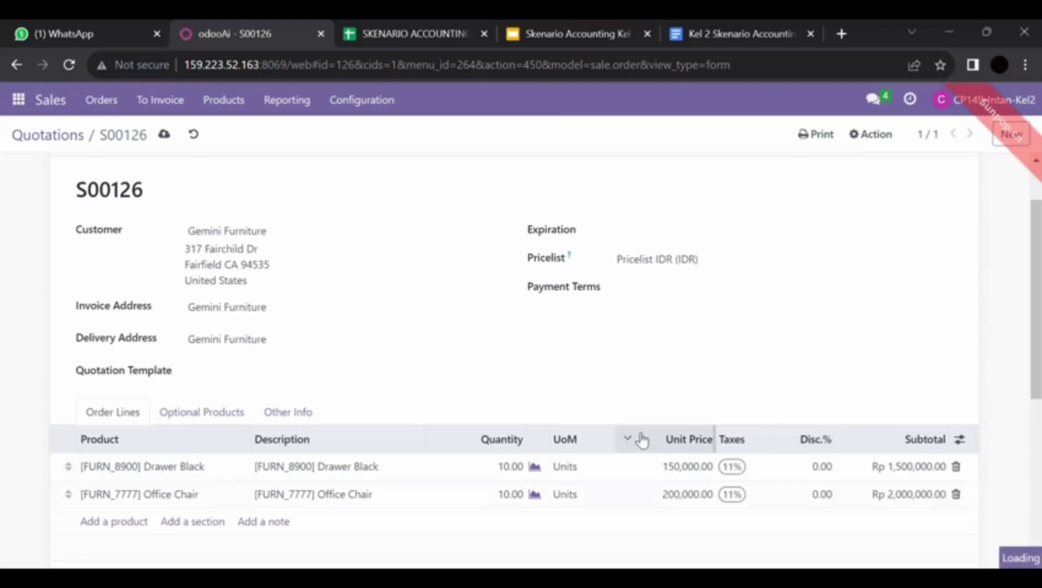
pyautogui.scroll(-3, 481, 366)
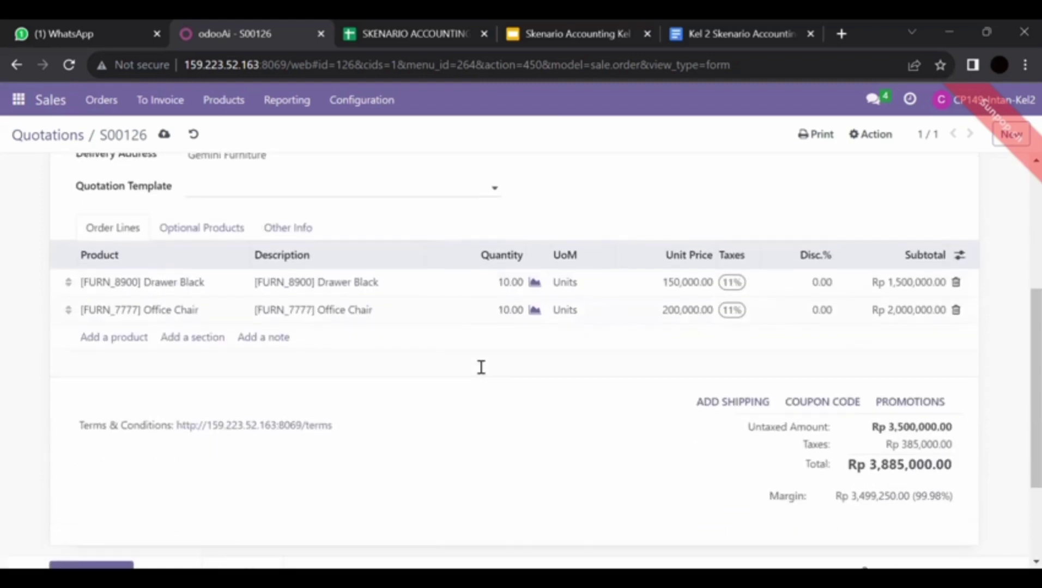
pyautogui.scroll(1, 481, 367)
pyautogui.scroll(4, 481, 367)
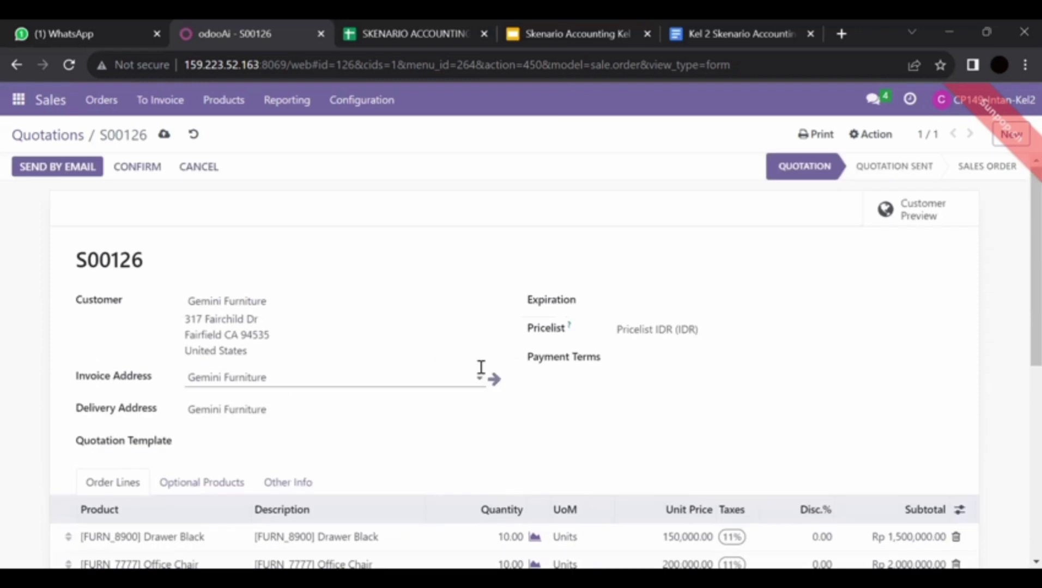
# Step: Confirm S00126, open delivery WH/OUT/00075, and clear the Drawer Black done quantity
pyautogui.click(139, 167)
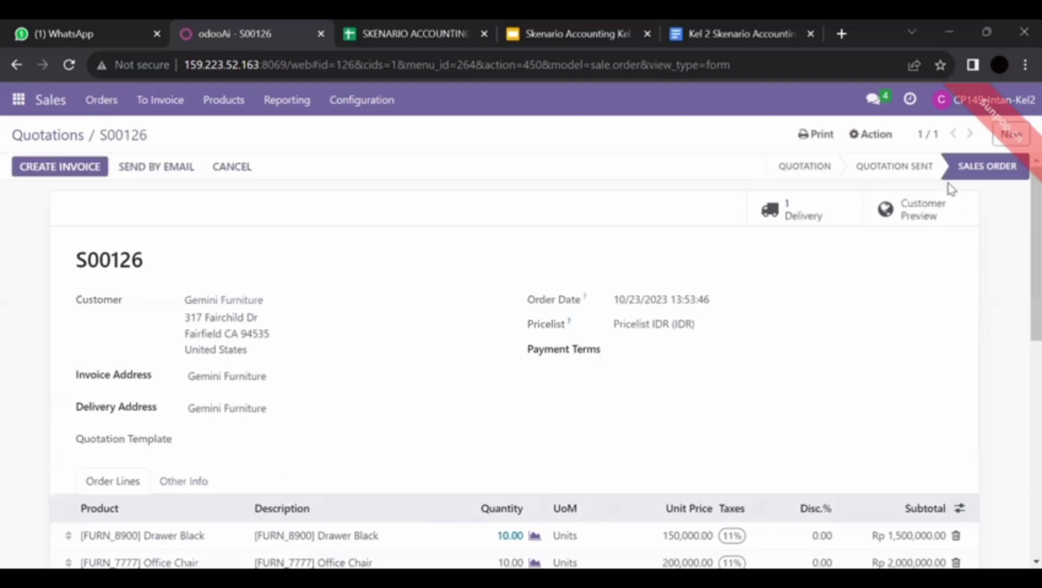
pyautogui.scroll(-3, 672, 344)
pyautogui.scroll(3, 672, 345)
pyautogui.click(844, 220)
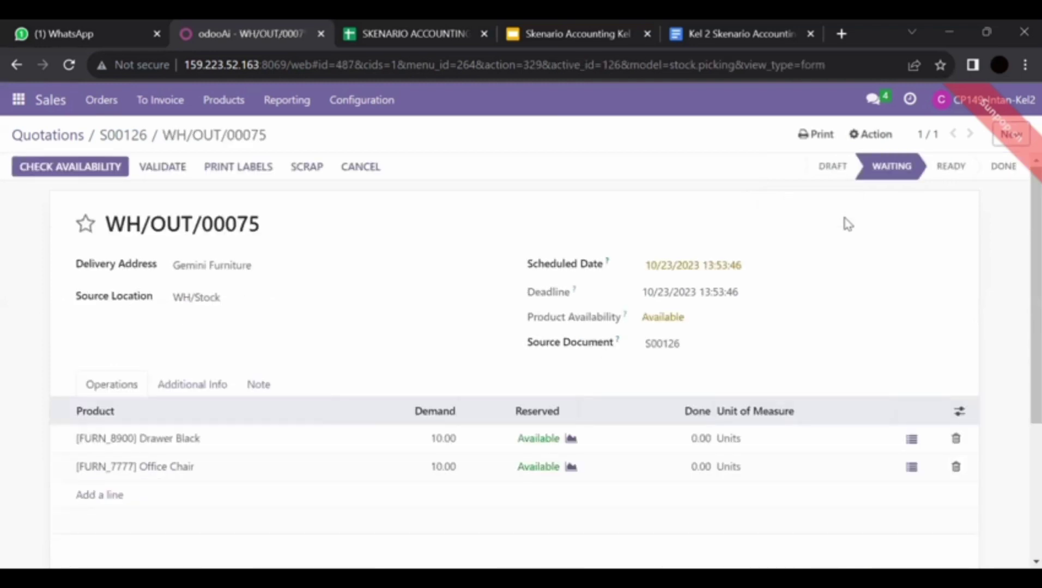
pyautogui.click(707, 438)
pyautogui.press('BackSpace')
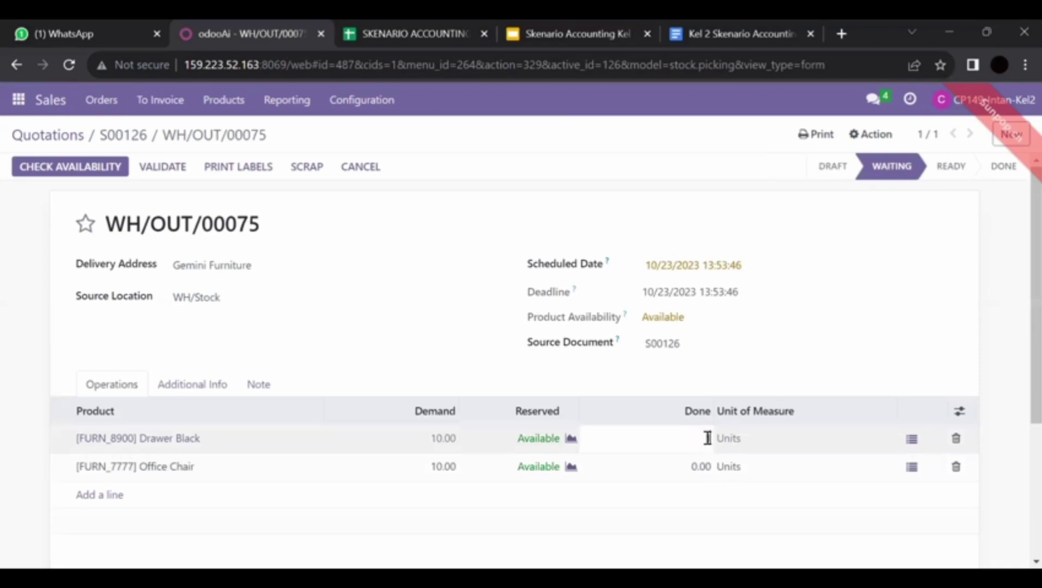
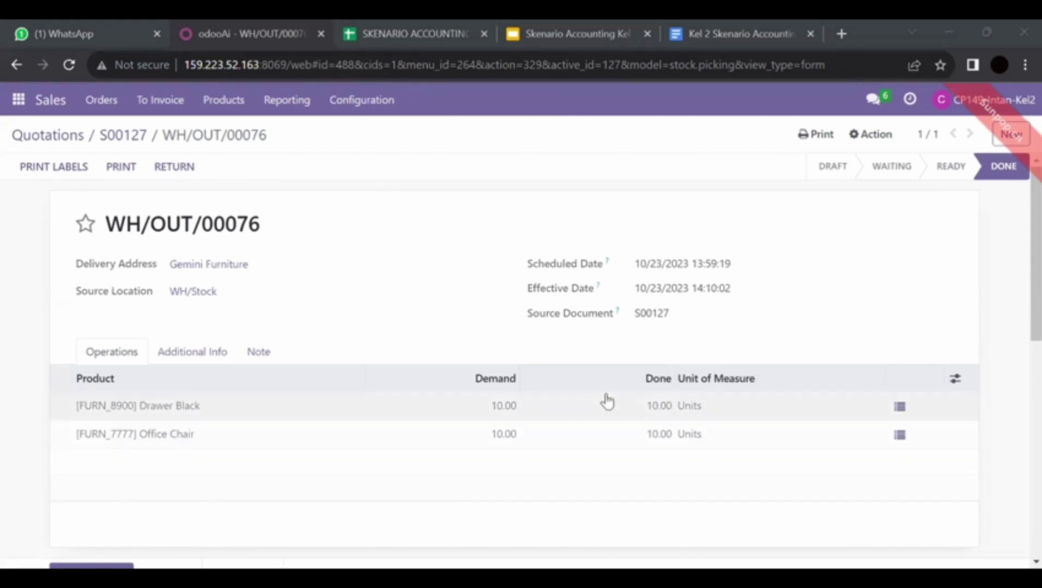
# Step: Return to sales order S00127 and create a regular invoice from it, opening the draft
pyautogui.click(131, 139)
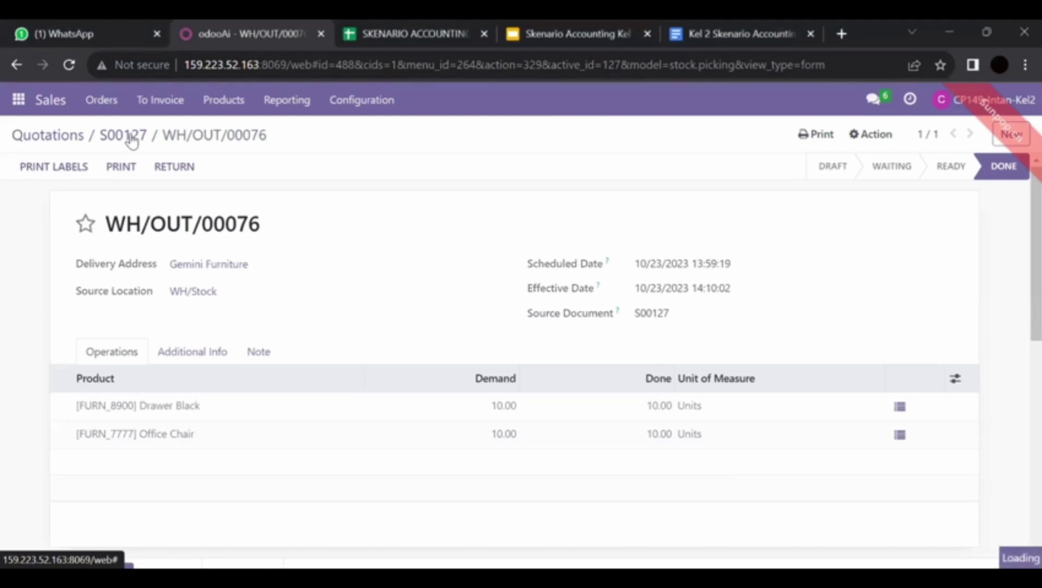
pyautogui.scroll(-2, 297, 370)
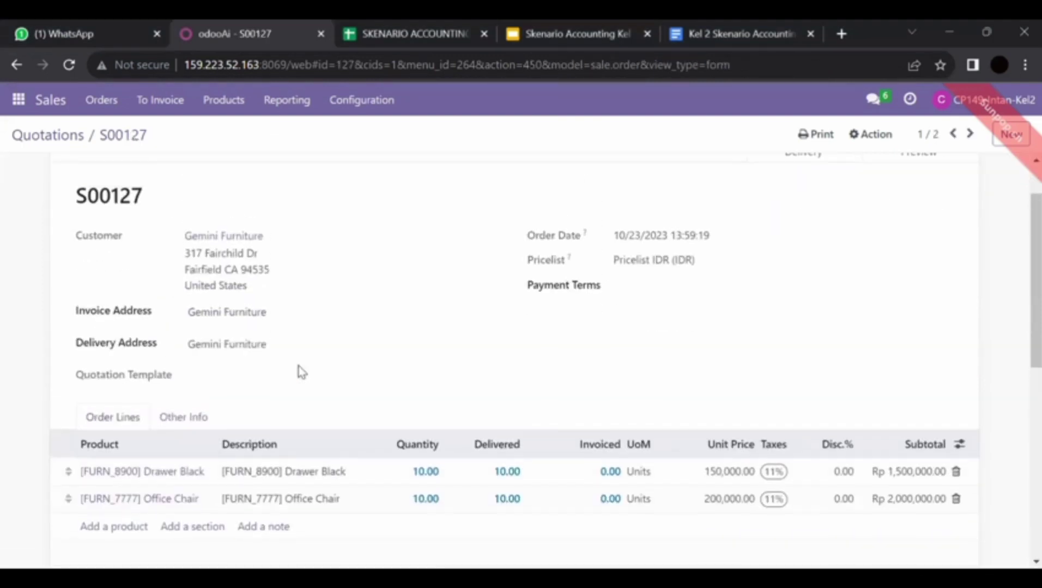
pyautogui.scroll(1, 300, 372)
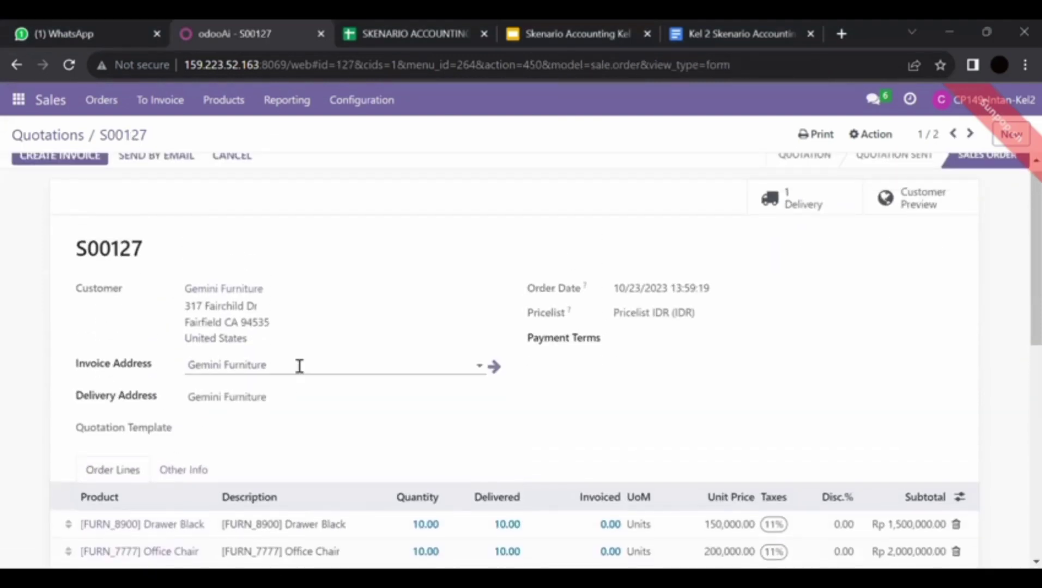
pyautogui.click(73, 163)
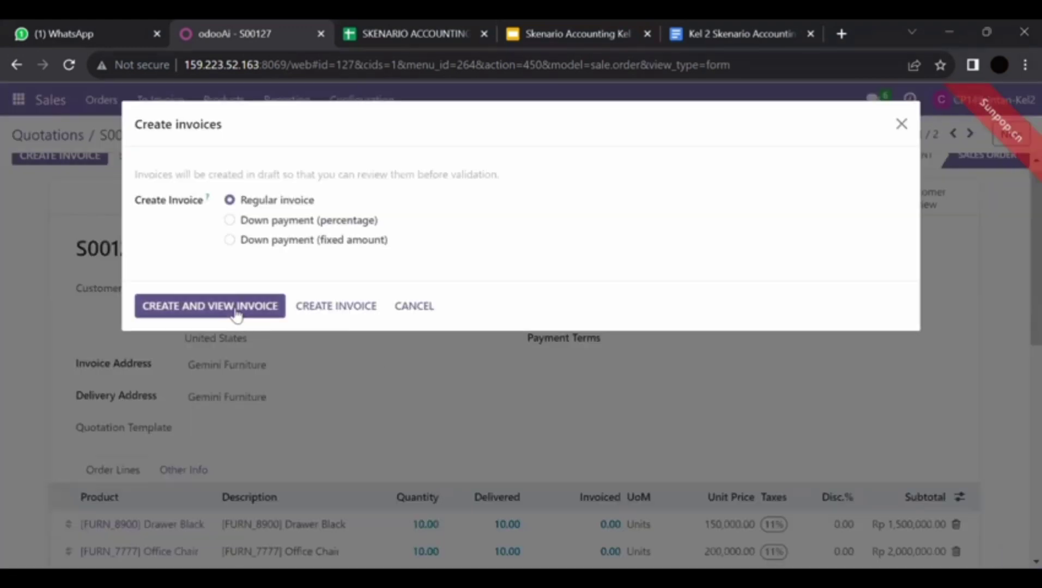
pyautogui.click(236, 310)
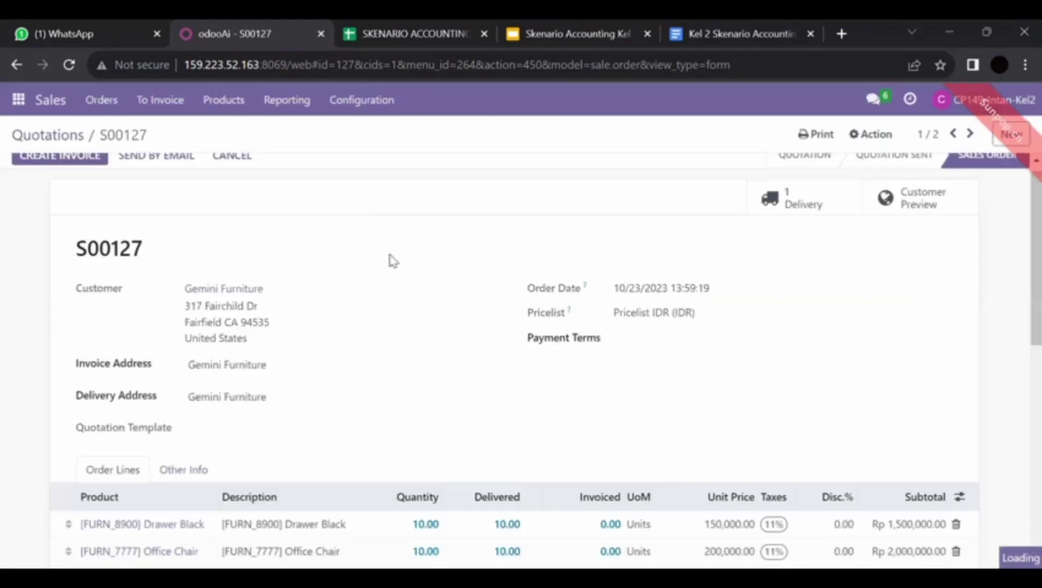
pyautogui.scroll(1, 393, 265)
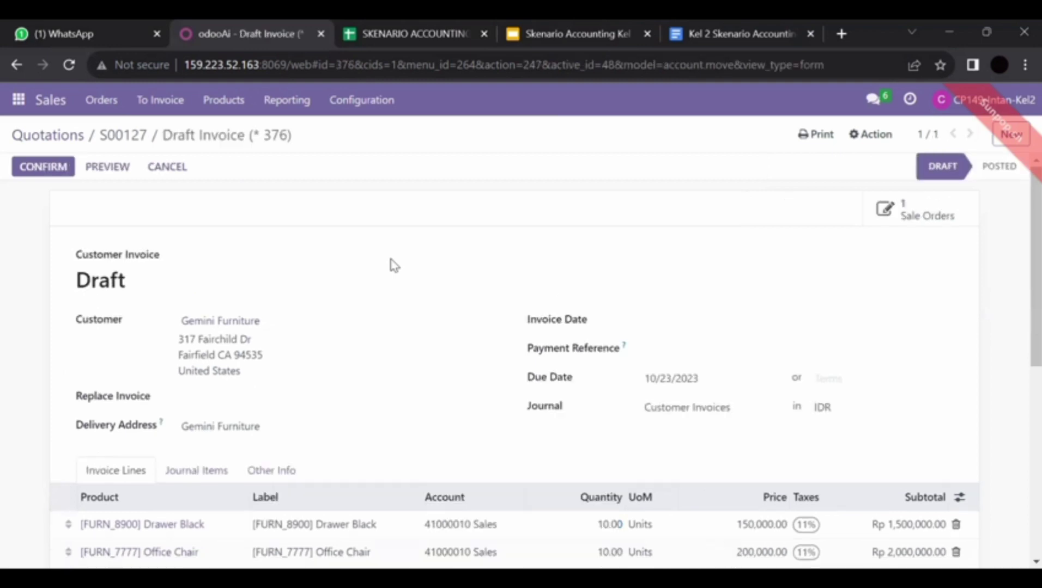
# Step: Print draft invoice 376 for S00127 to PDF via Print > Invoices
pyautogui.scroll(-2, 395, 265)
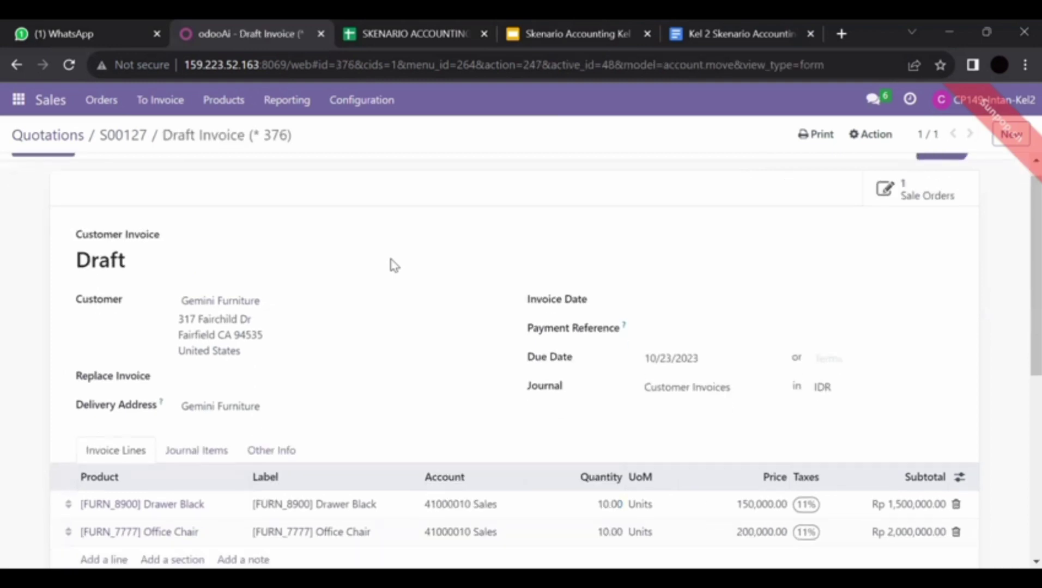
pyautogui.scroll(2, 395, 265)
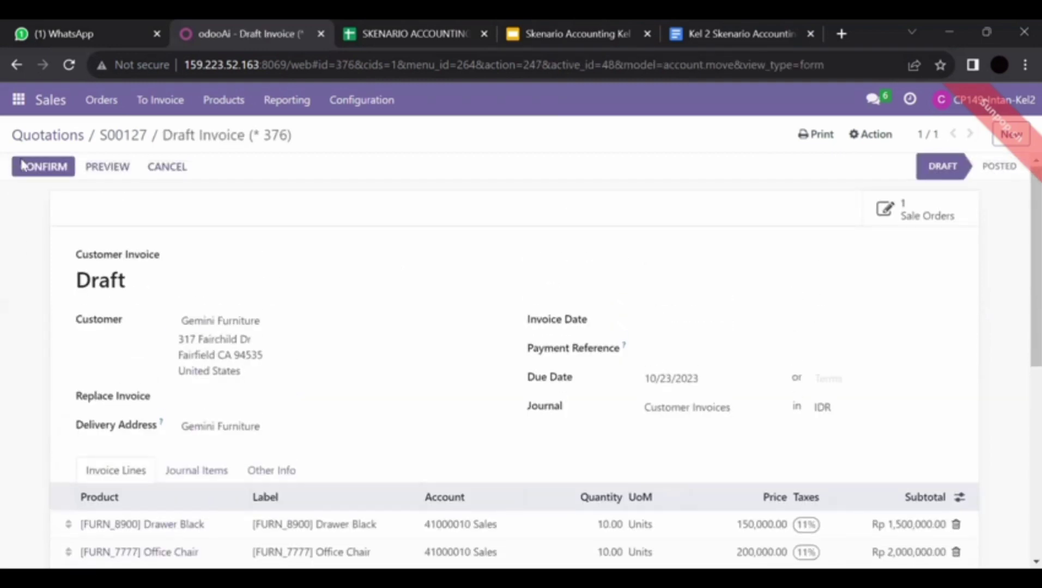
pyautogui.scroll(-2, 393, 312)
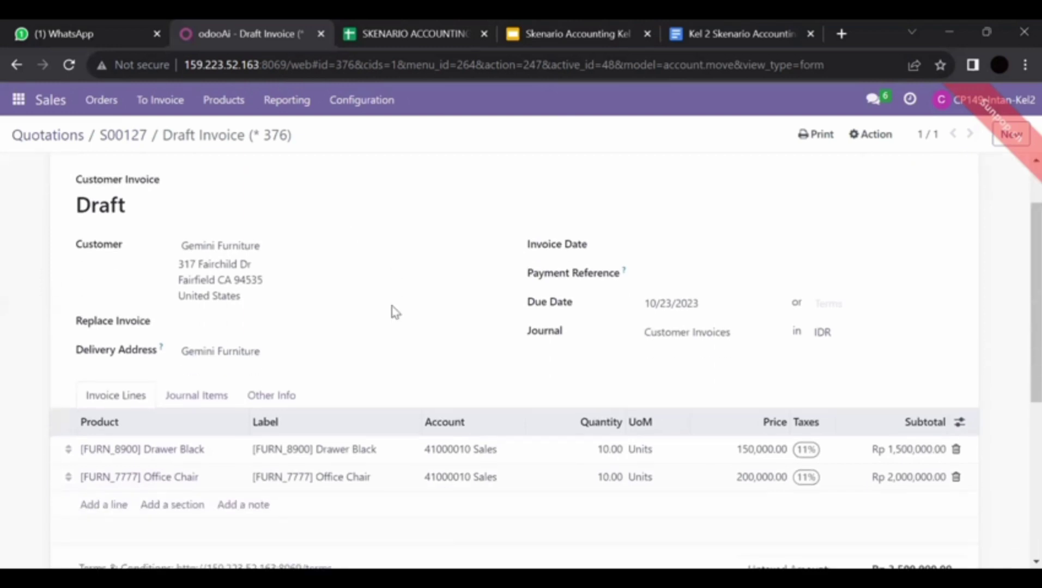
pyautogui.scroll(2, 394, 312)
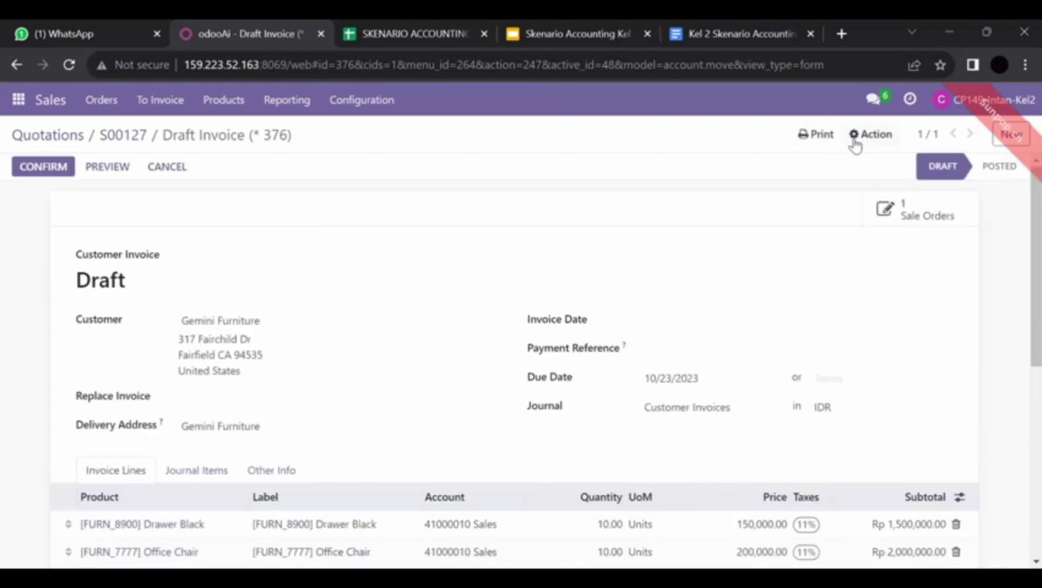
pyautogui.click(828, 136)
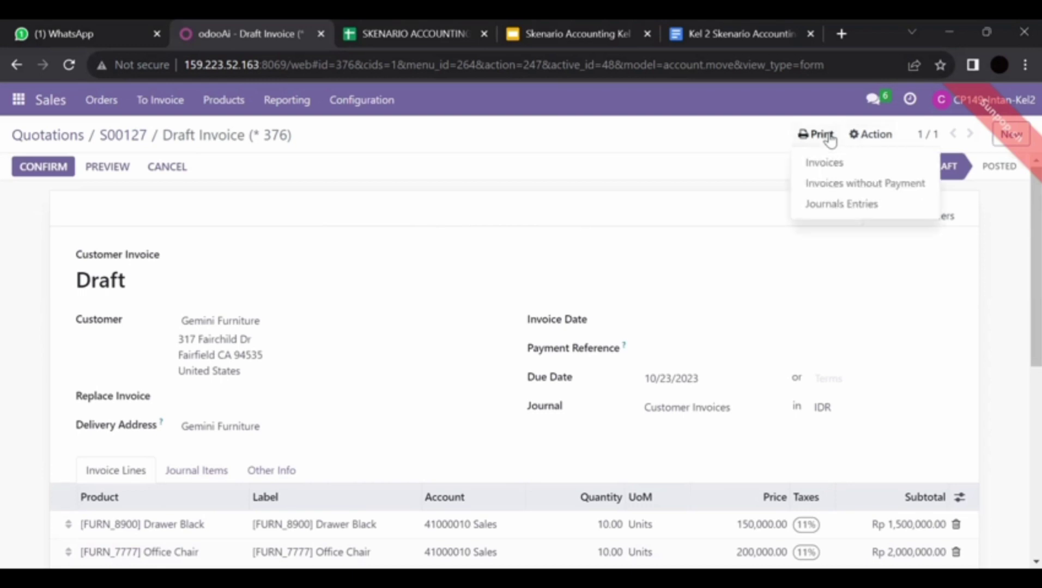
pyautogui.click(851, 165)
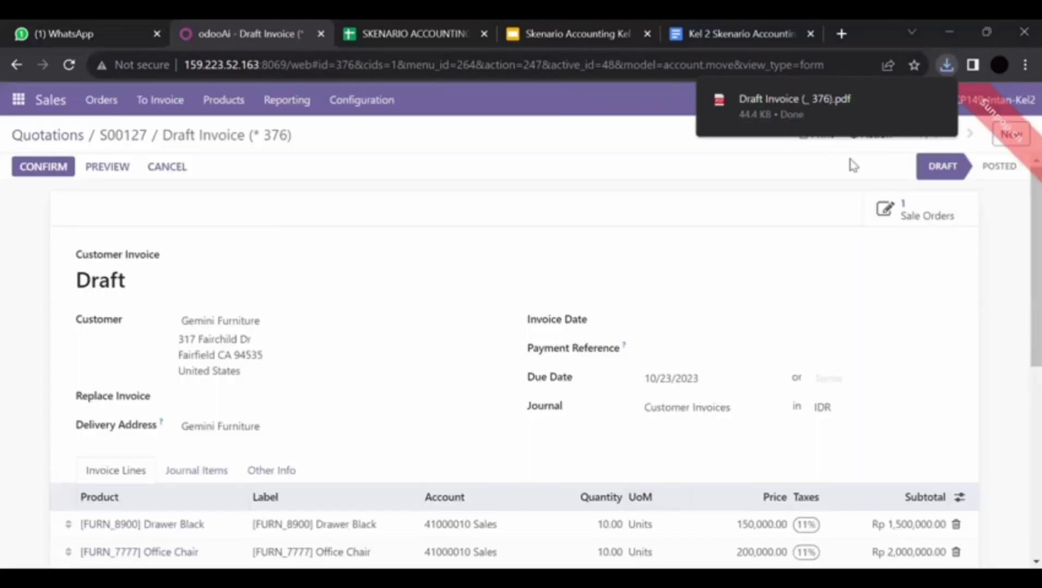
pyautogui.click(29, 101)
# Step: In Discuss, open the colleague's direct chat and attach Draft Invoice (_376).pdf
pyautogui.click(51, 132)
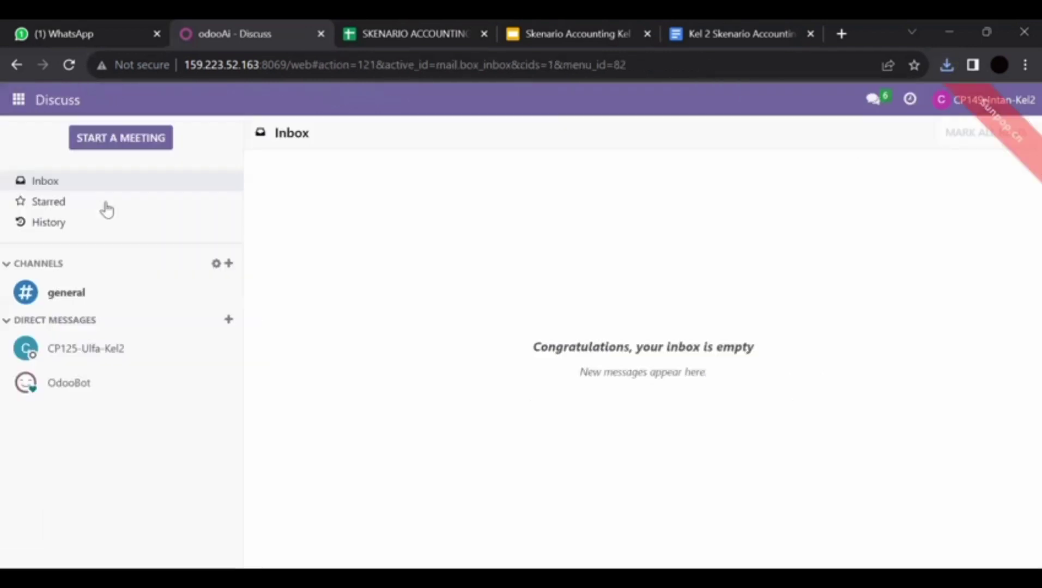
pyautogui.click(175, 357)
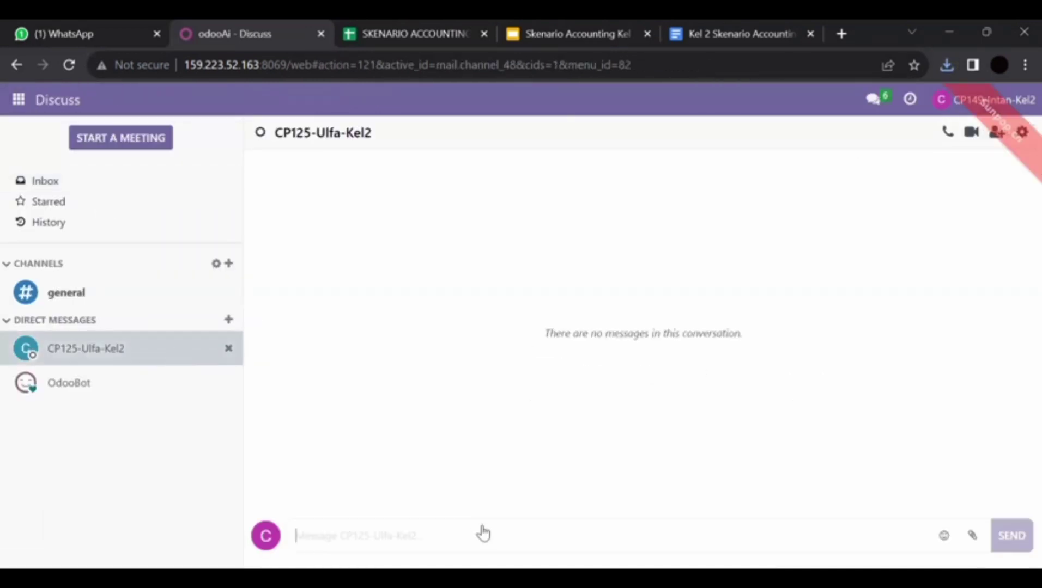
pyautogui.click(976, 537)
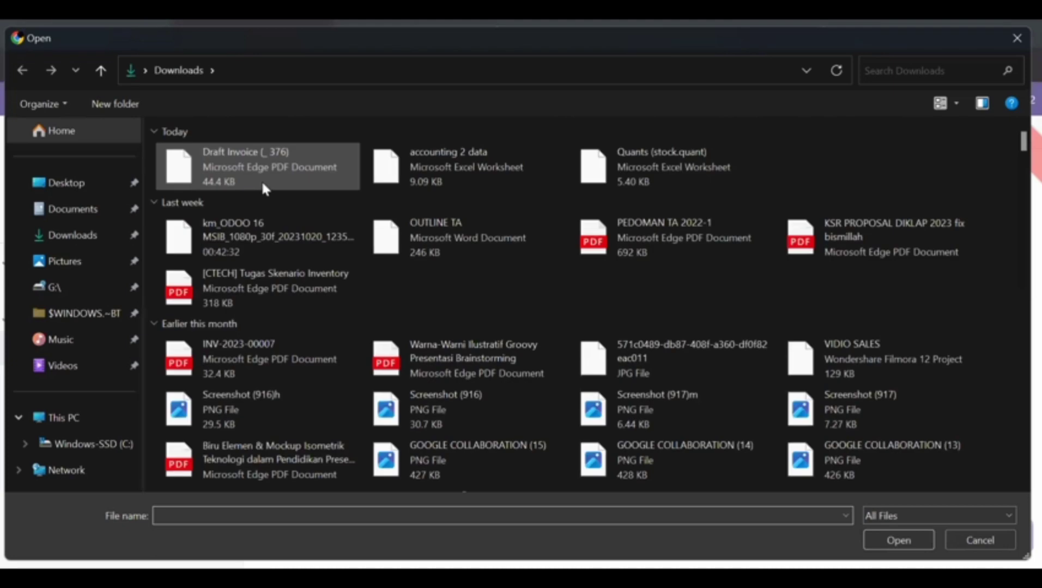
pyautogui.click(245, 168)
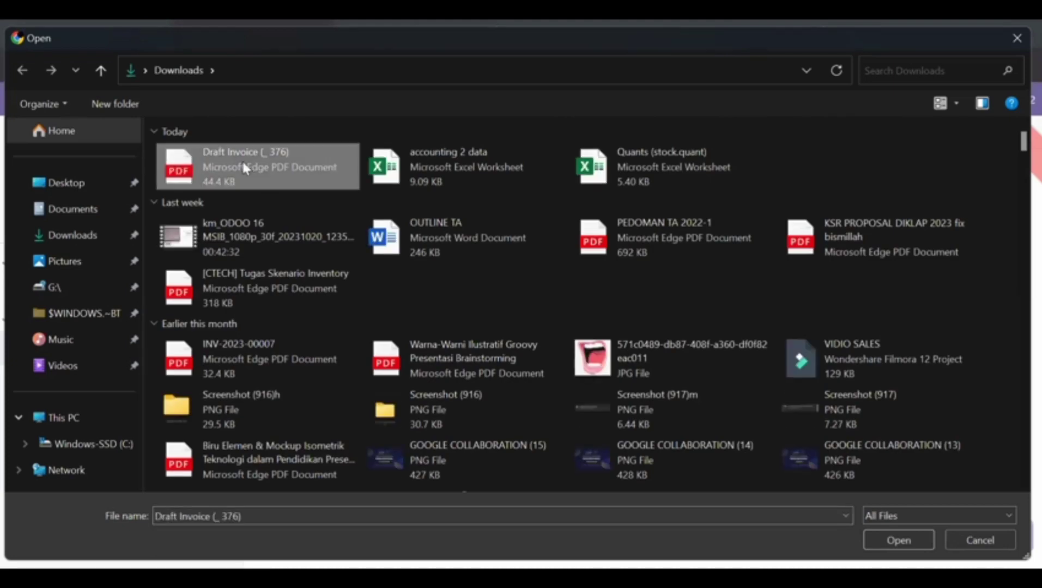
pyautogui.doubleClick(243, 163)
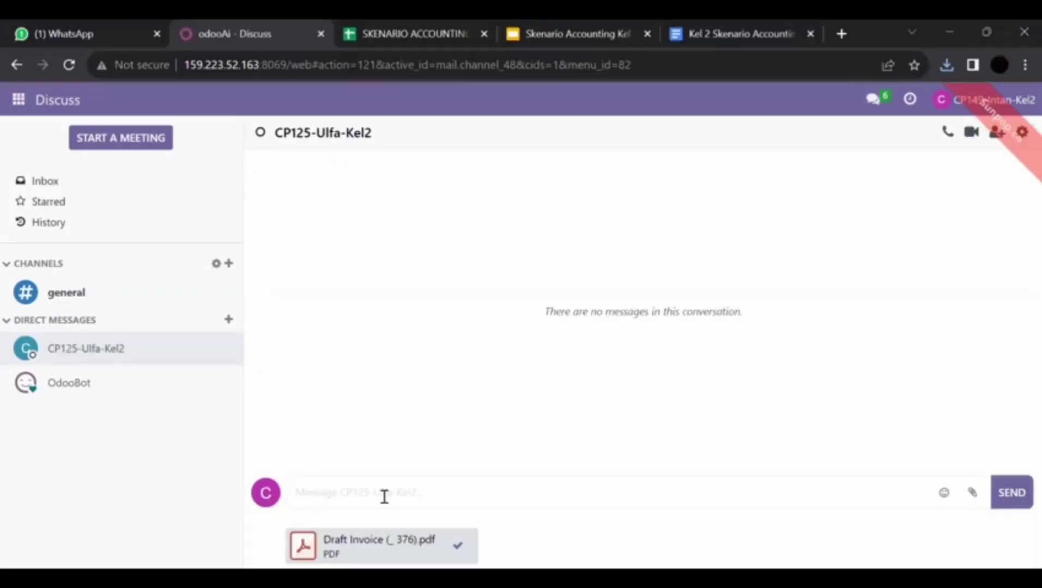
# Step: Send the message 'Tolong cek kembali invoice tersebut' with the attached PDF
pyautogui.write('Tolong cek ')
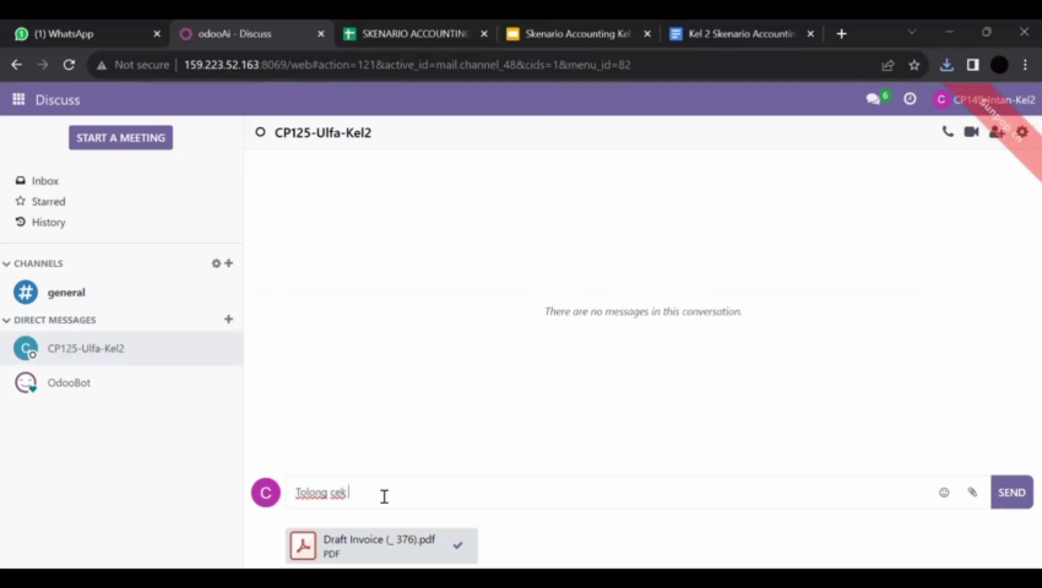
pyautogui.write('kembali')
pyautogui.write(' payment')
pyautogui.press('BackSpace')
pyautogui.press('BackSpace')
pyautogui.press('BackSpace')
pyautogui.press('BackSpace')
pyautogui.press('BackSpace')
pyautogui.press('BackSpace')
pyautogui.press('BackSpace')
pyautogui.press('BackSpace')
pyautogui.press('BackSpace')
pyautogui.write('invoice tersebu')
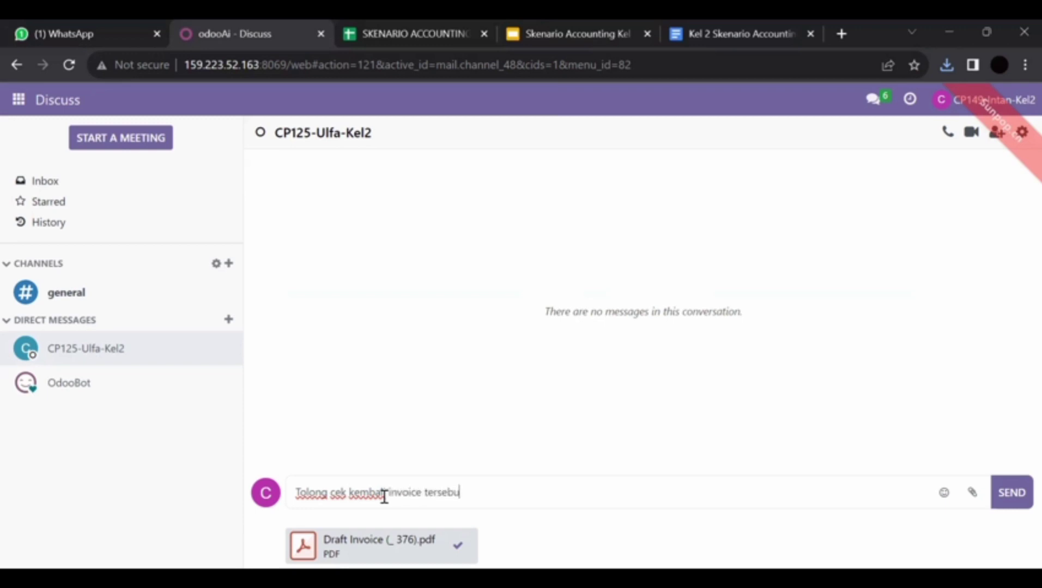
pyautogui.write('t')
pyautogui.press('Return')
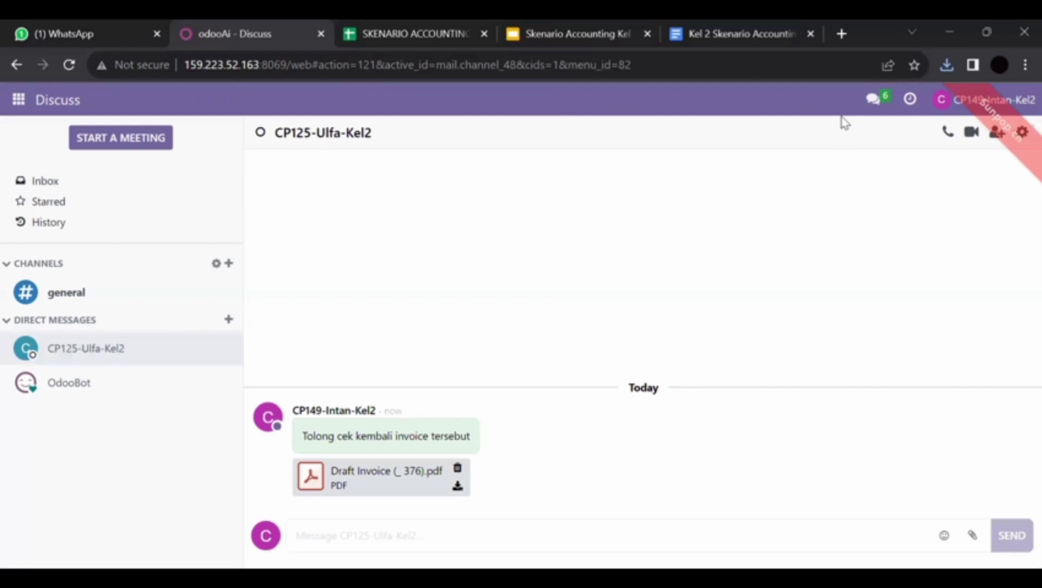
pyautogui.hotkey('alt', 'Tab')
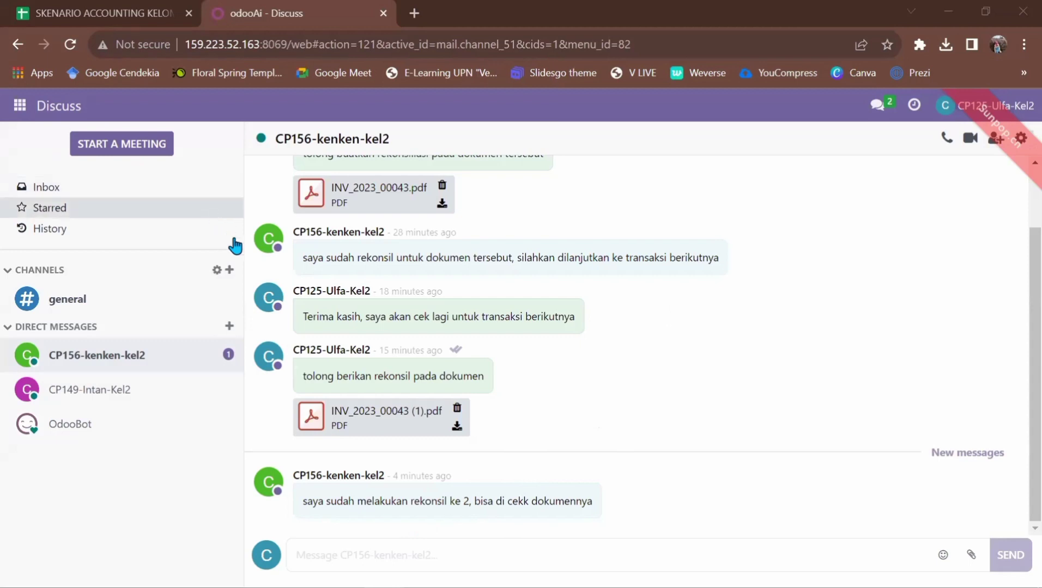
# Step: Open Accounting's customer invoices and confirm INV/2023/00043 is posted and paid
pyautogui.click(15, 113)
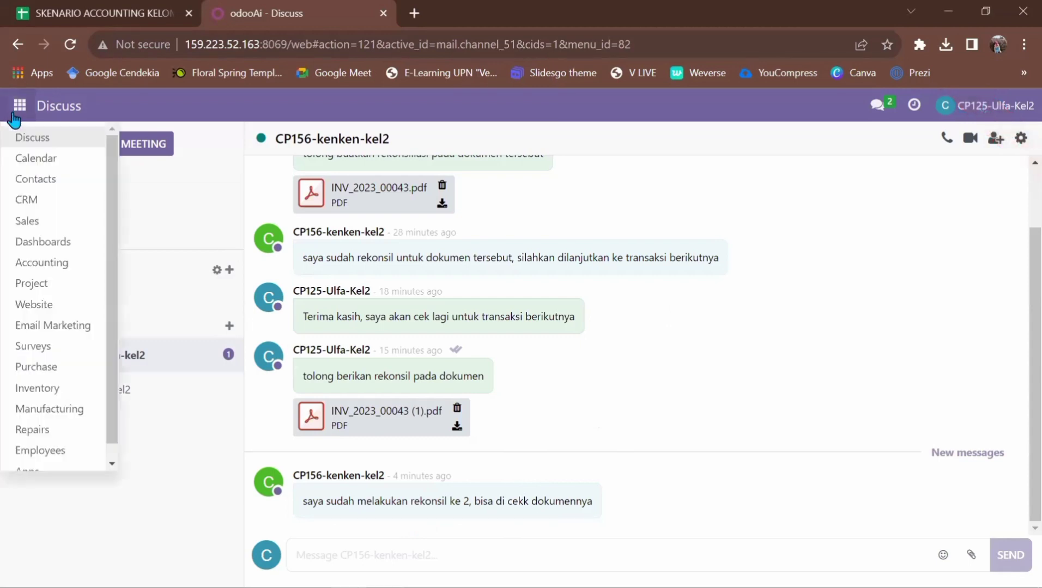
pyautogui.click(68, 265)
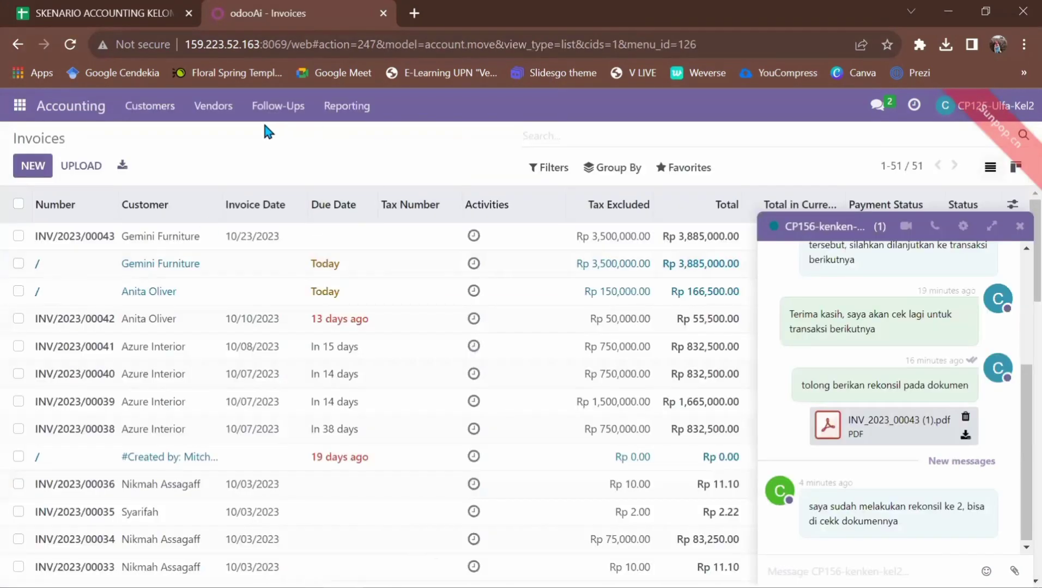
pyautogui.click(151, 107)
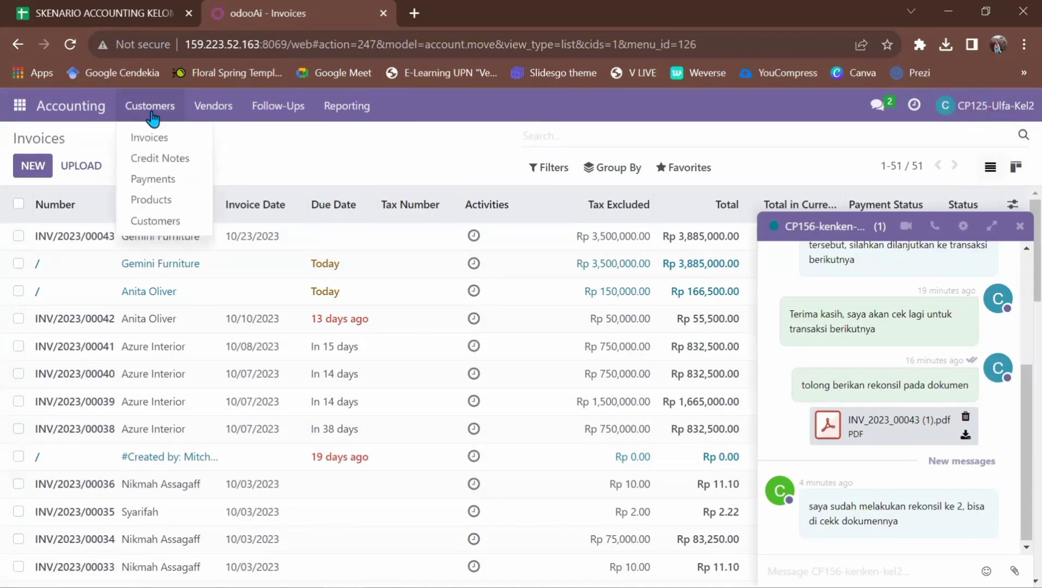
pyautogui.click(155, 146)
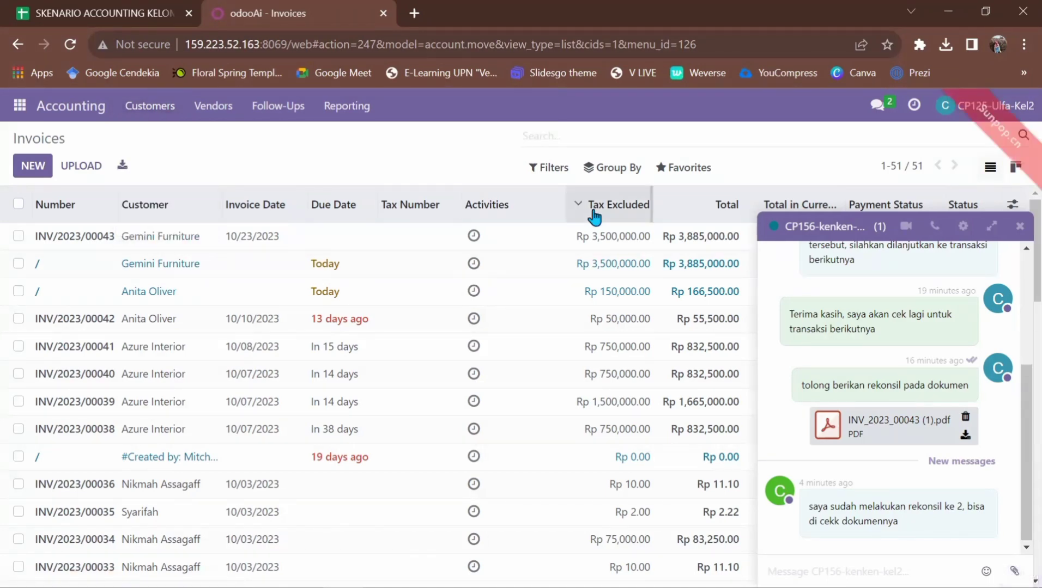
pyautogui.click(1019, 226)
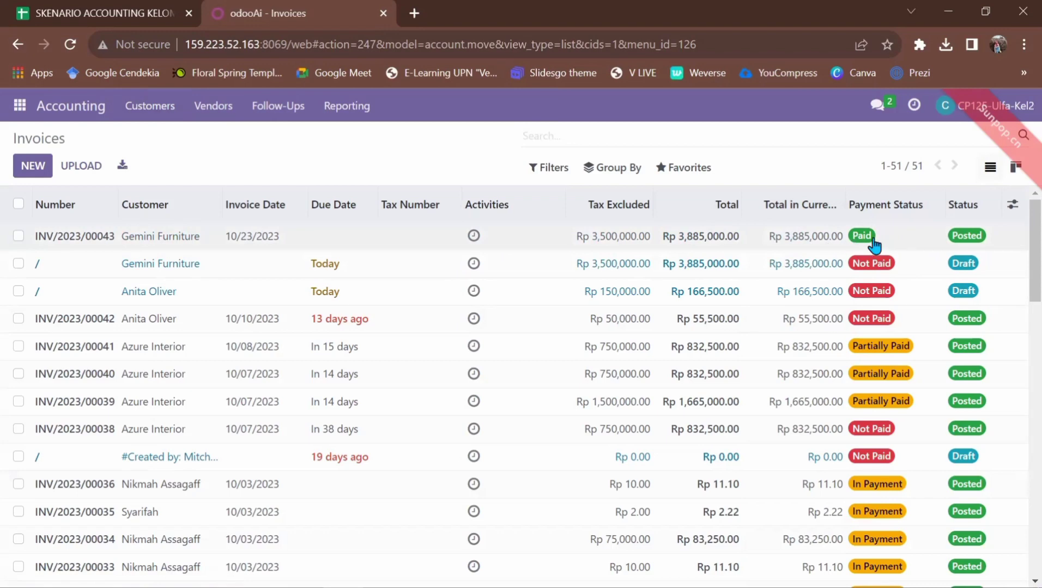
pyautogui.click(591, 244)
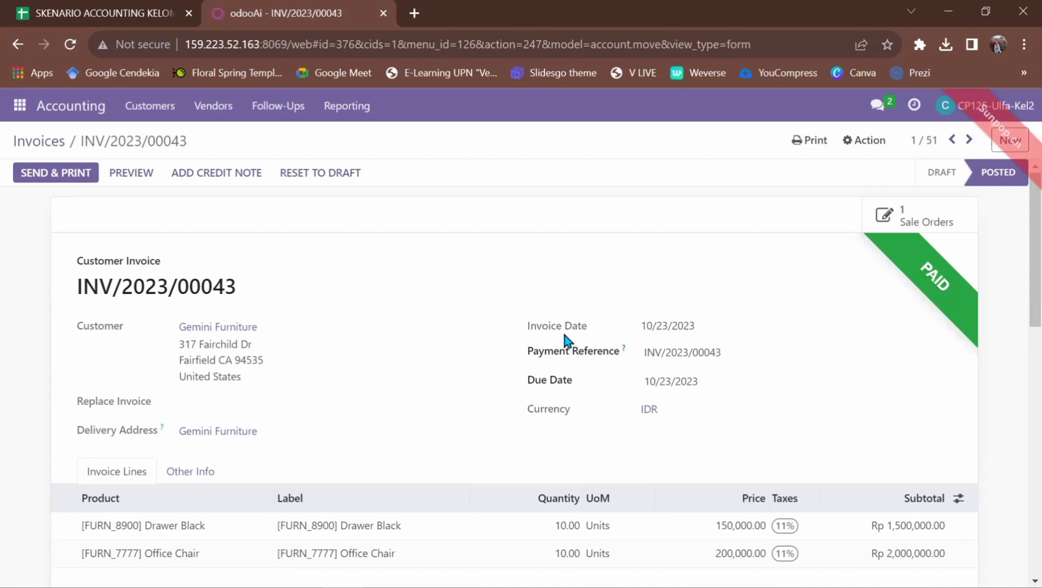
pyautogui.scroll(-2, 565, 383)
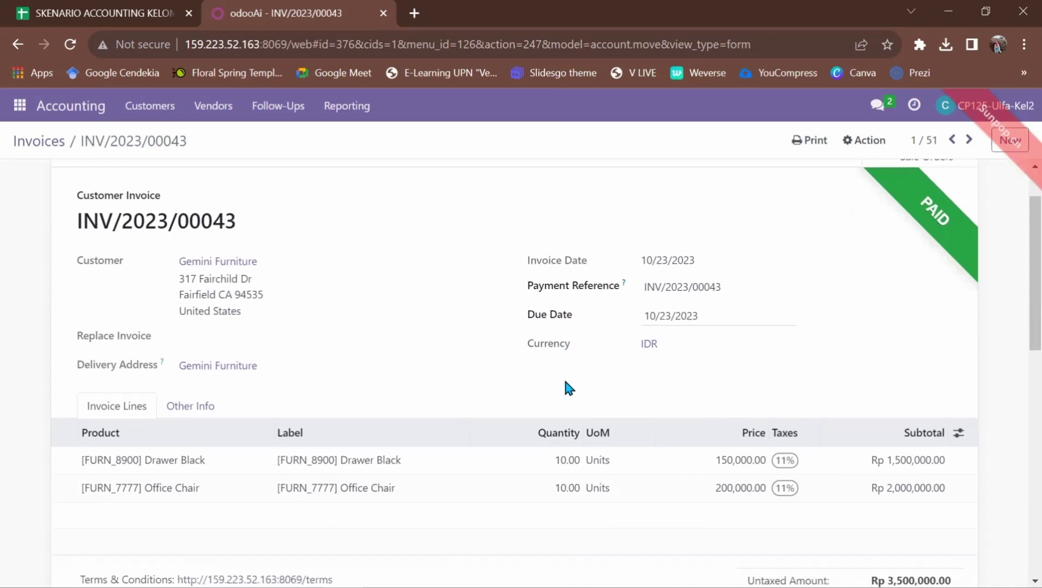
pyautogui.scroll(2, 566, 383)
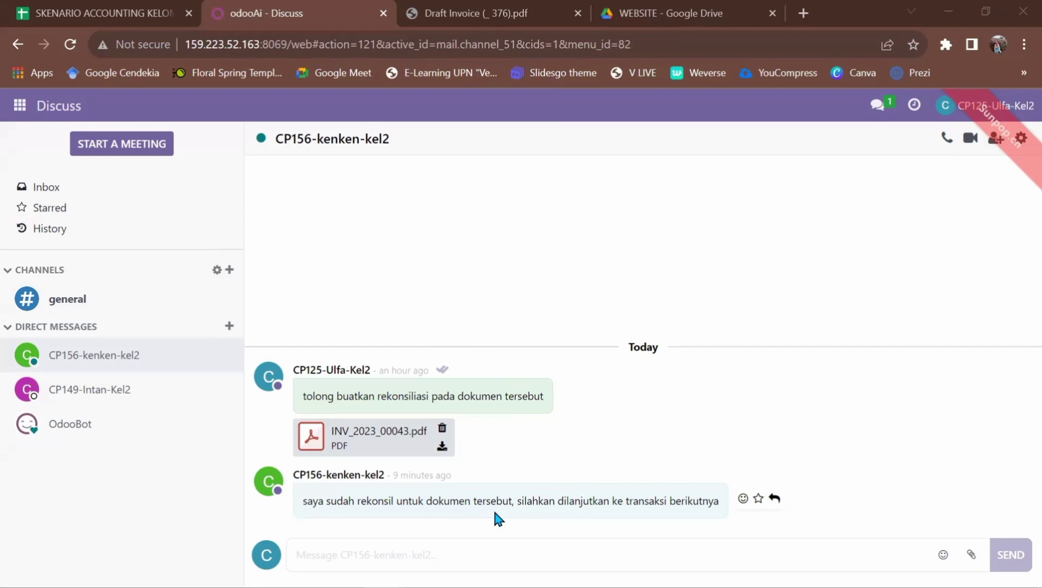
# Step: Send the teammate the reply 'Terima kasih, saya akan cek lagi untuk transaksi berikutnya'
pyautogui.click(359, 554)
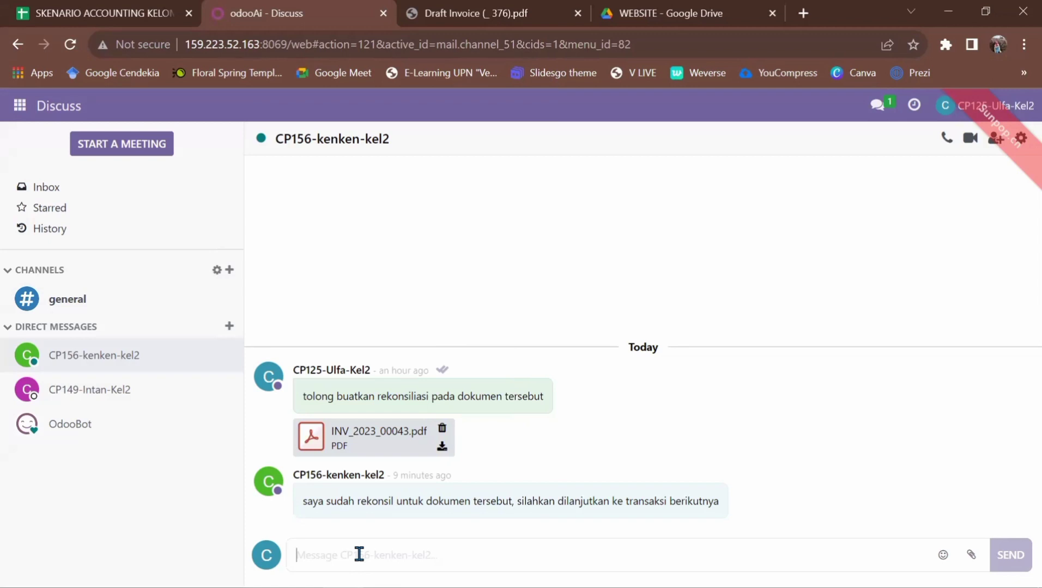
pyautogui.write('Ter')
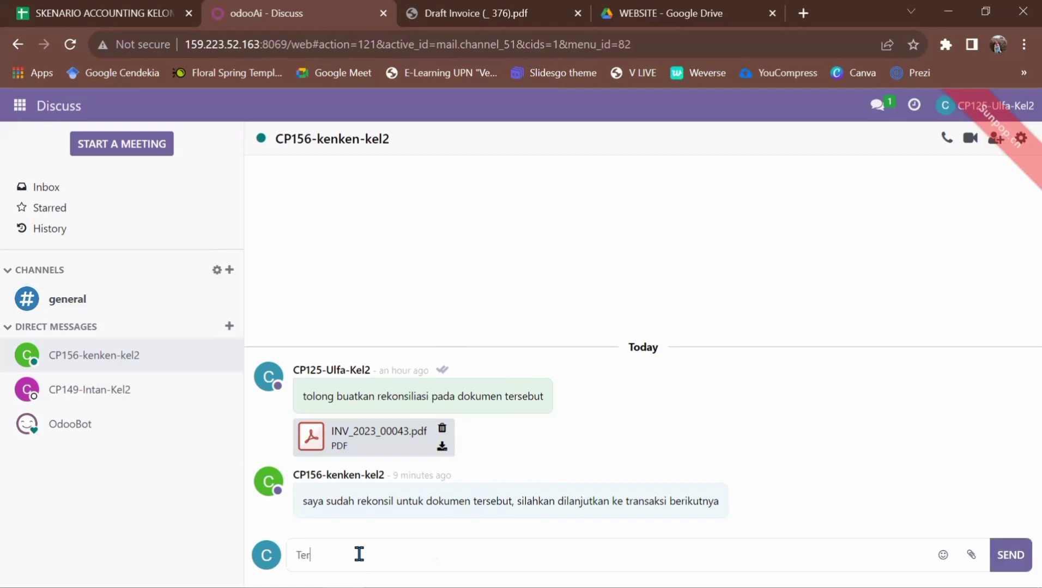
pyautogui.write('ima kasih, saya akan cek lagi')
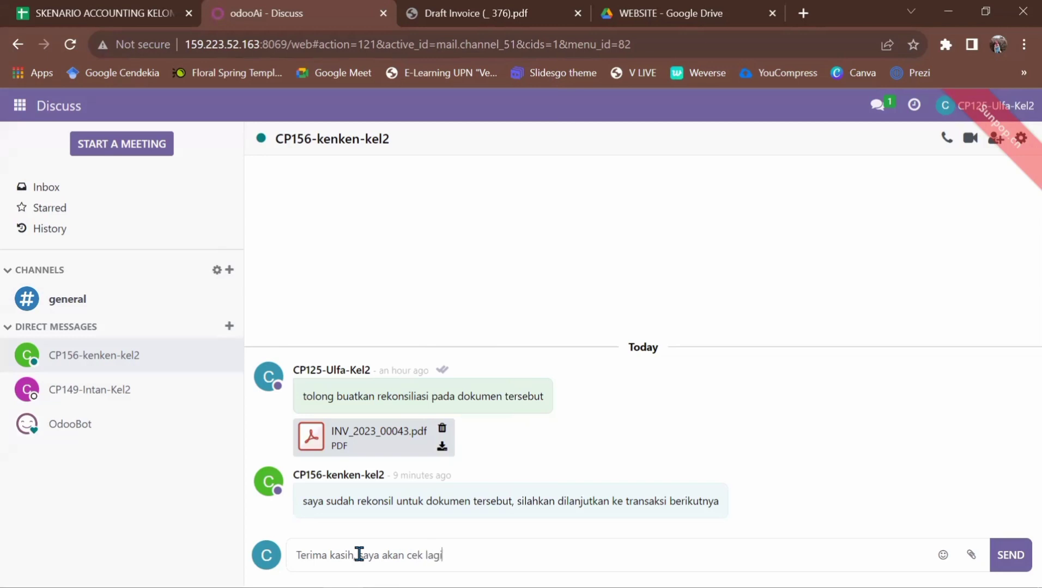
pyautogui.write(' untuk transaksi s')
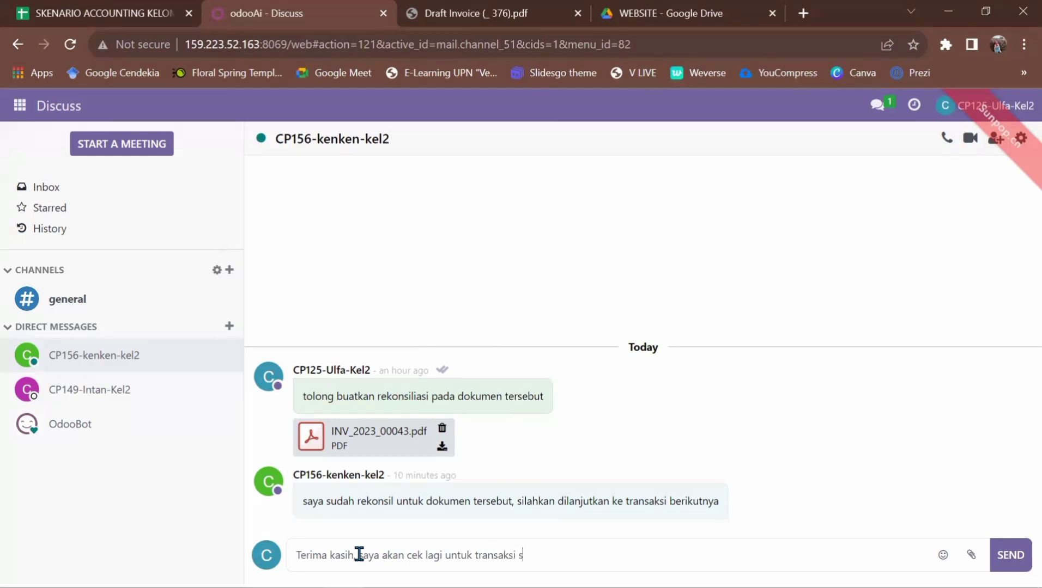
pyautogui.write('e')
pyautogui.press('BackSpace')
pyautogui.press('BackSpace')
pyautogui.write('berikutnya')
pyautogui.press('Return')
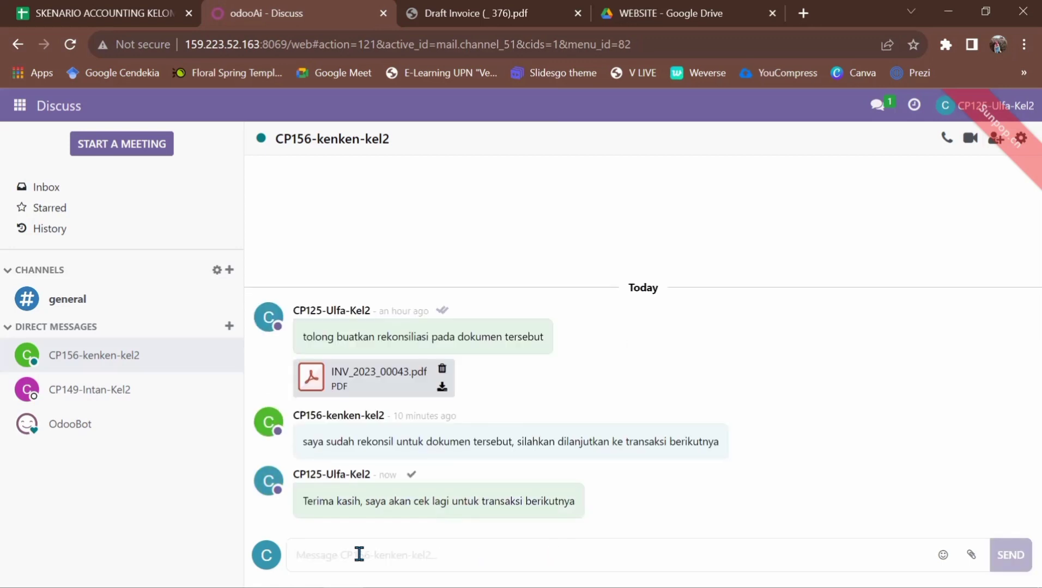
# Step: Switch to Accounting, close the floating chat, and open invoice INV/2023/00043
pyautogui.click(19, 112)
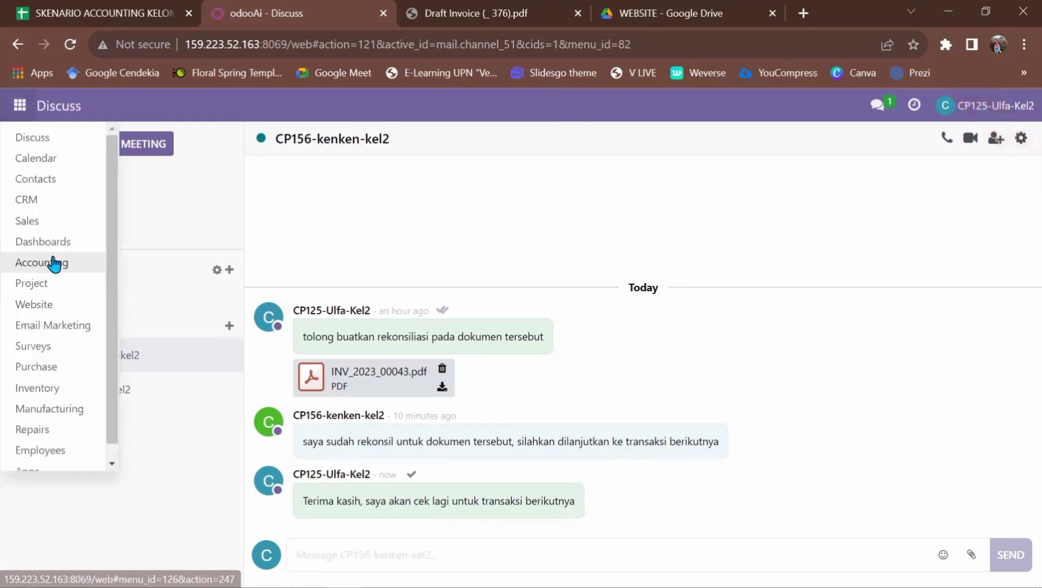
pyautogui.click(50, 260)
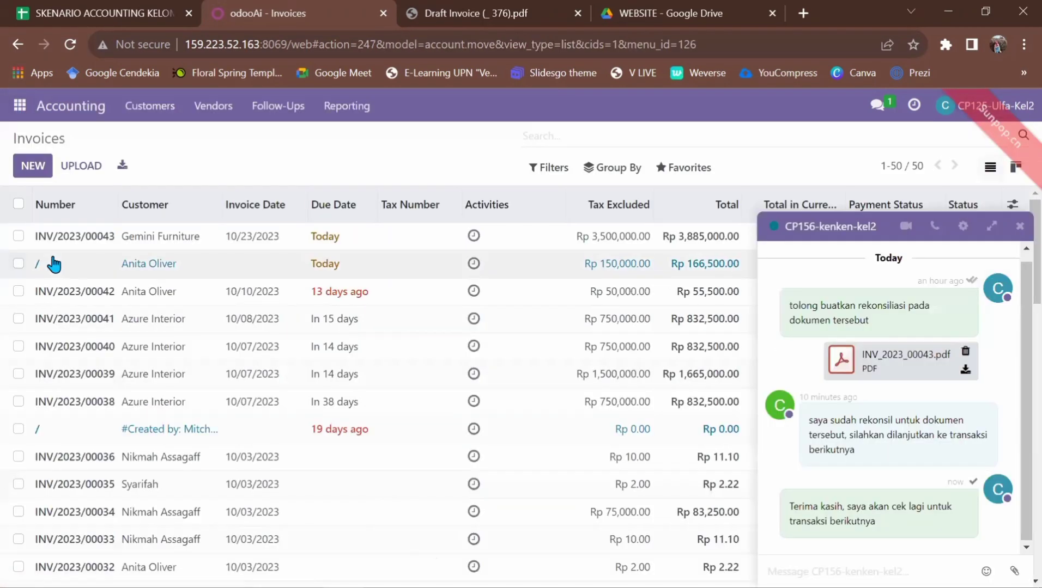
pyautogui.click(1019, 228)
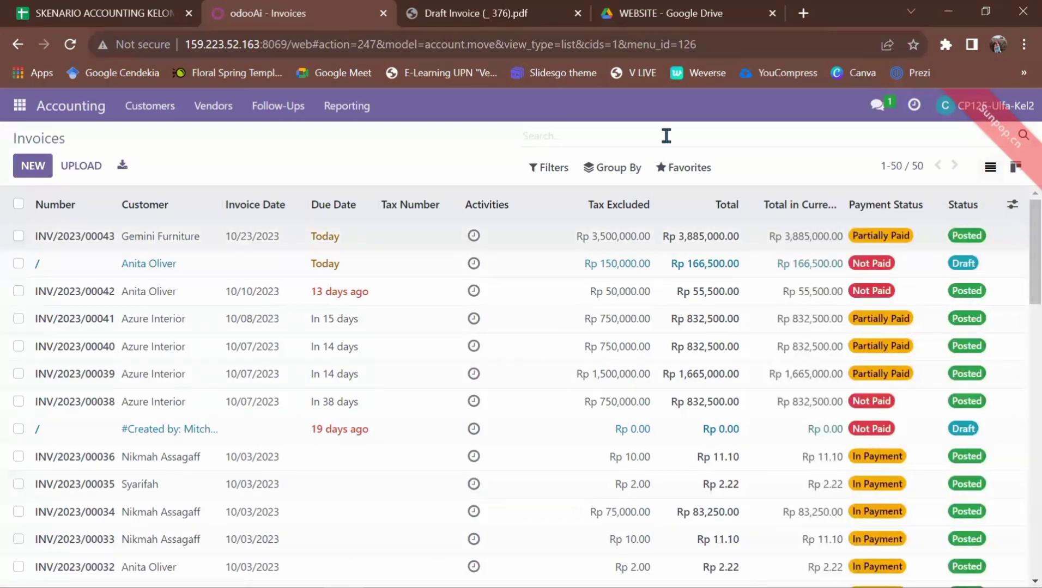
pyautogui.click(145, 115)
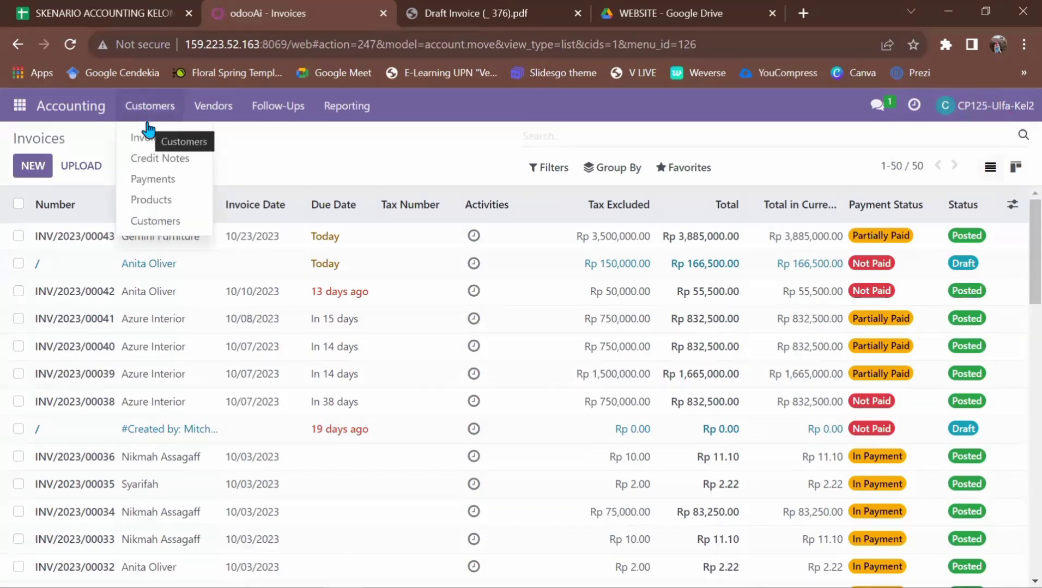
pyautogui.click(148, 136)
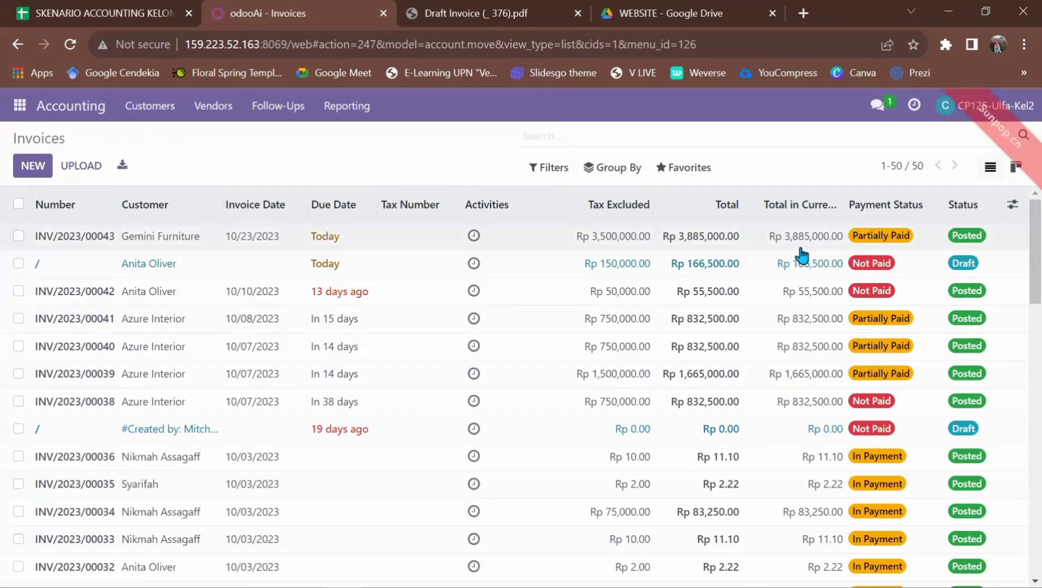
pyautogui.click(334, 247)
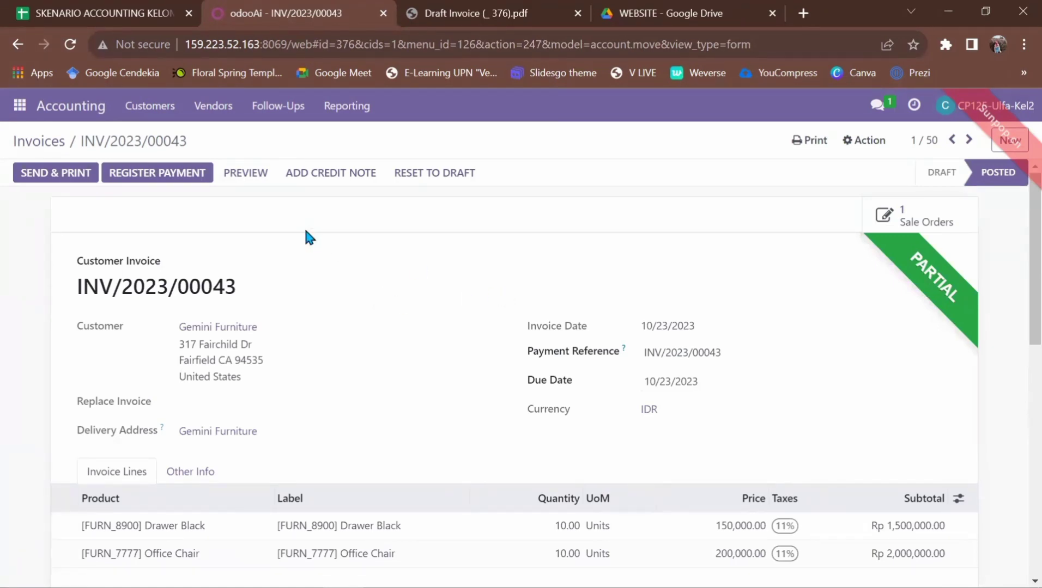
# Step: Register the Rp 1,942,500.00 payment for INV/2023/00043 on the Cash journal
pyautogui.click(157, 174)
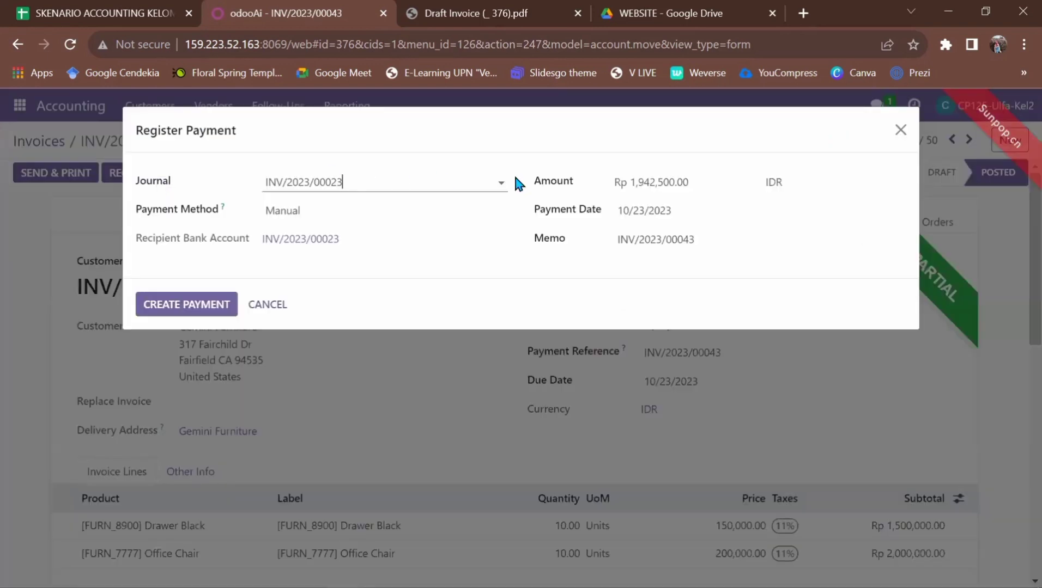
pyautogui.click(504, 184)
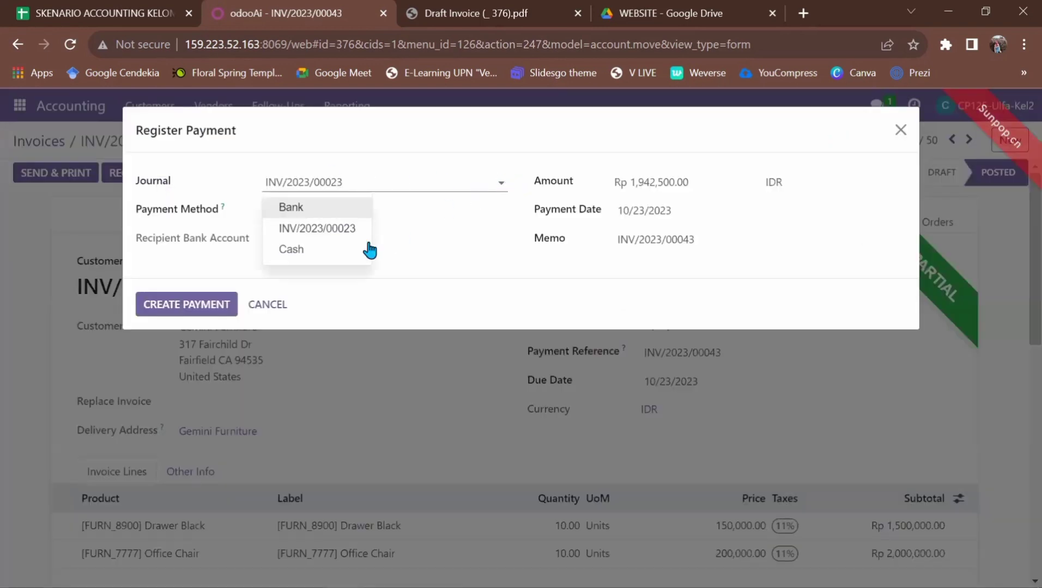
pyautogui.click(368, 250)
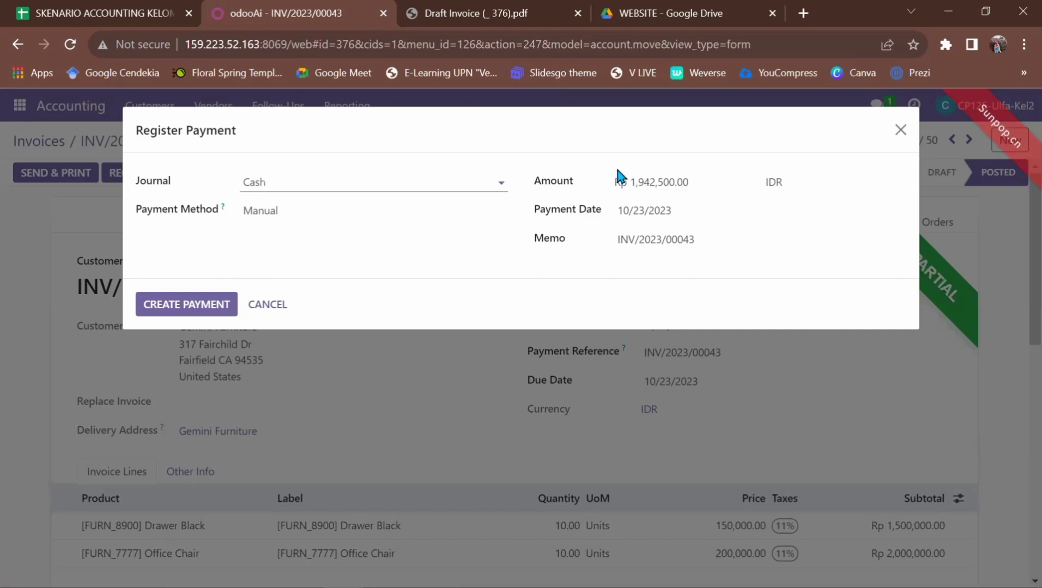
pyautogui.click(219, 307)
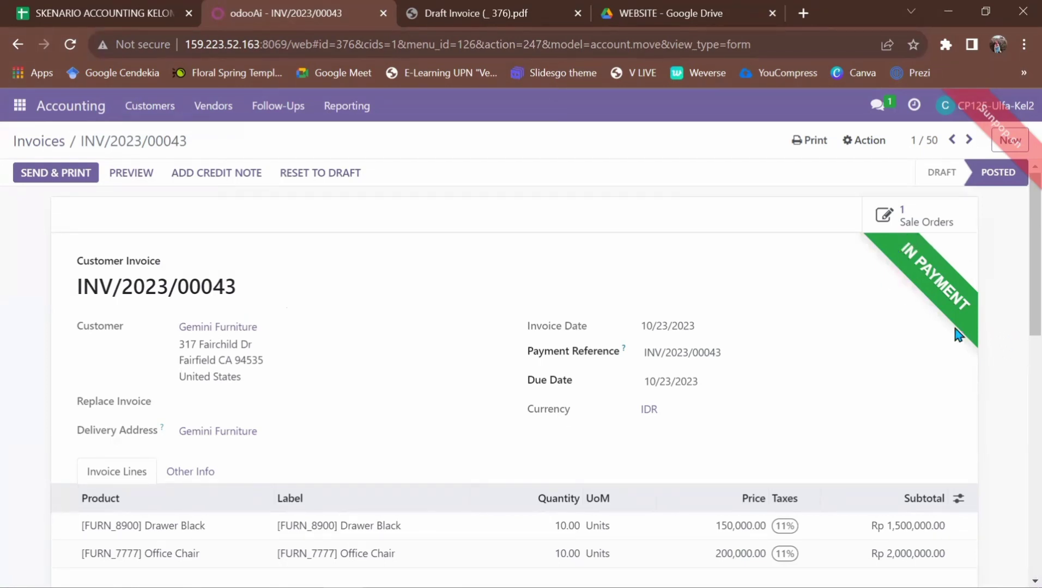
# Step: Print the In Payment invoice to PDF, then go back to the Discuss chat
pyautogui.click(809, 142)
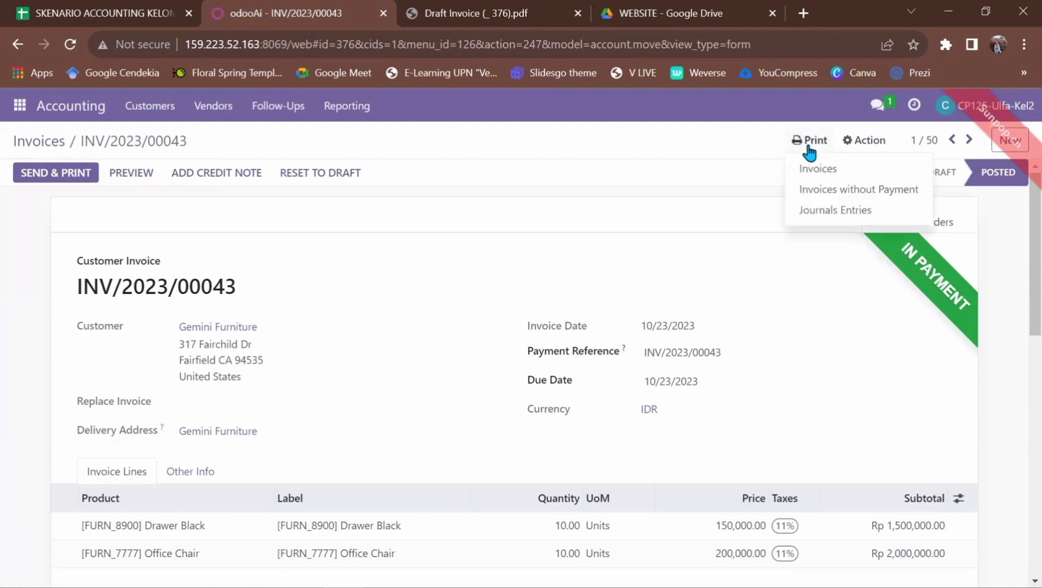
pyautogui.click(810, 165)
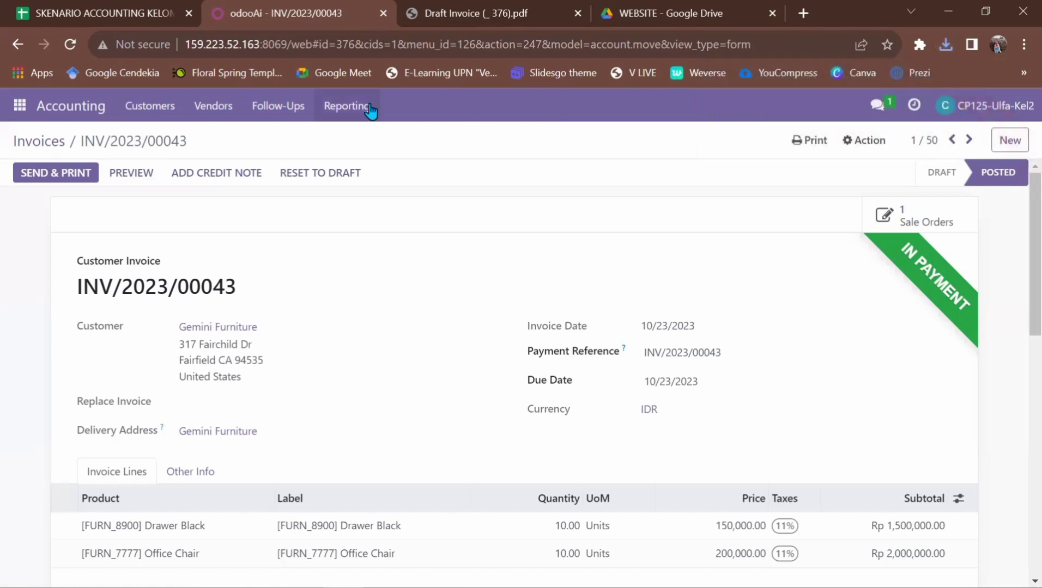
pyautogui.click(21, 111)
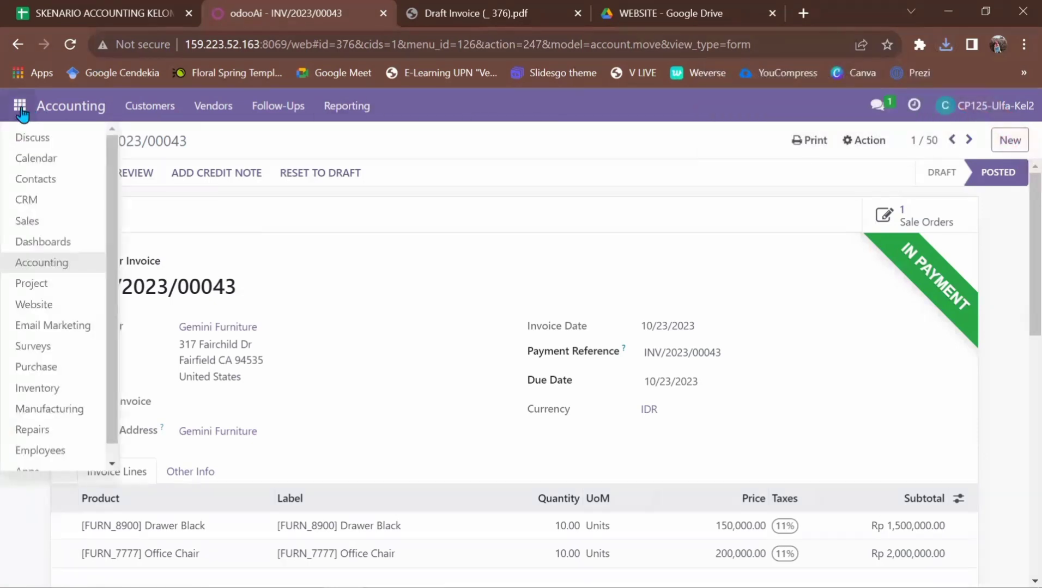
pyautogui.click(46, 146)
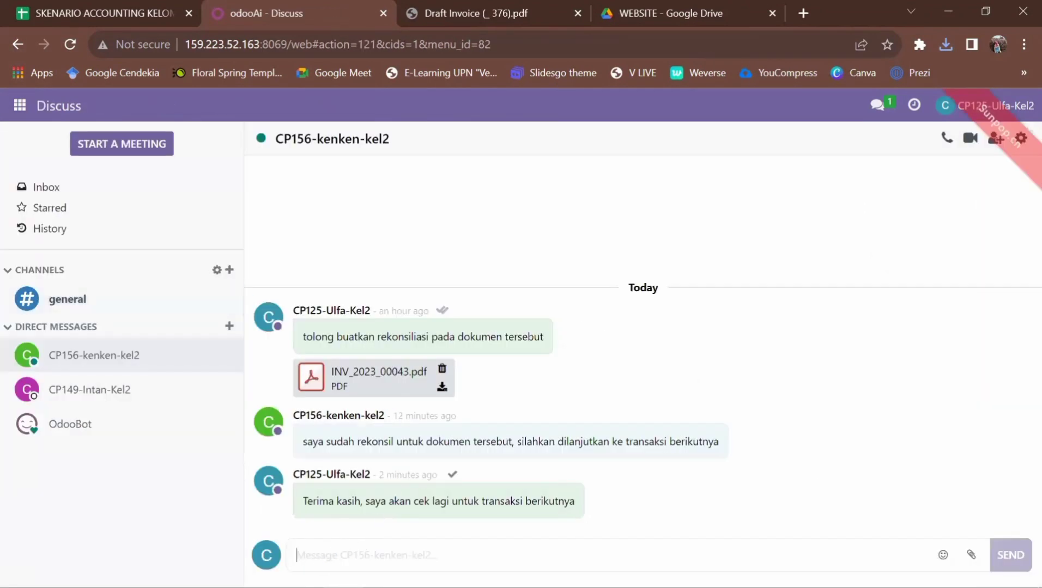
# Step: Send 'tolong berikan rekonsil pada dokumen' with INV_2023_00043 (1).pdf attached
pyautogui.click(972, 555)
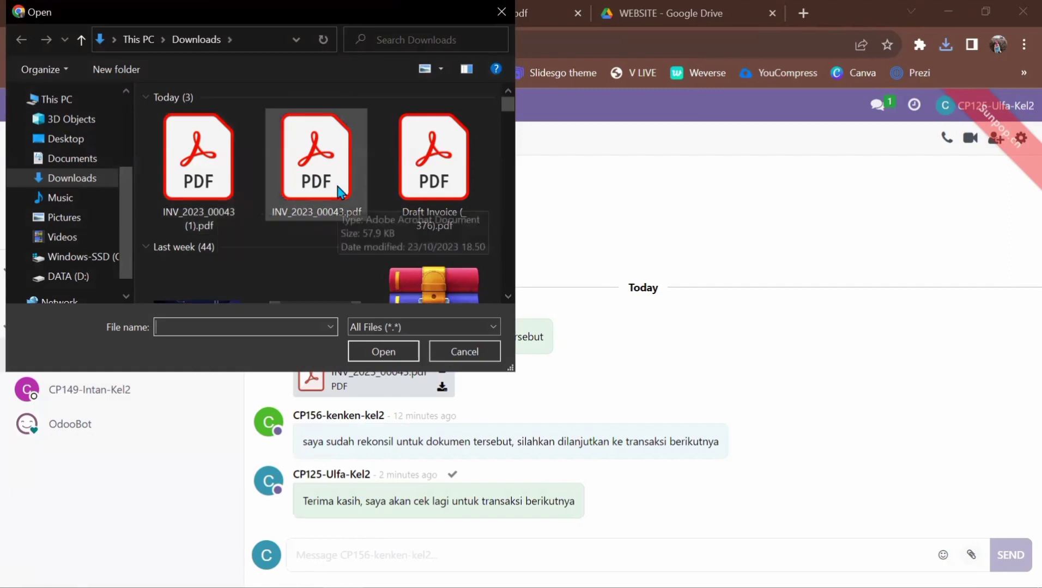
pyautogui.click(208, 204)
pyautogui.click(369, 353)
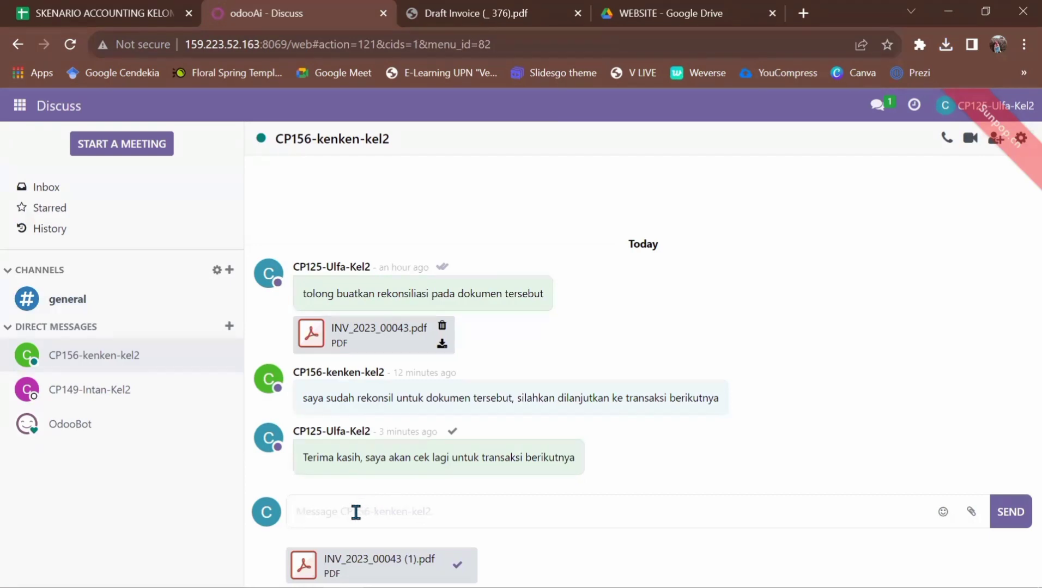
pyautogui.write('tolong berikan rekonsil')
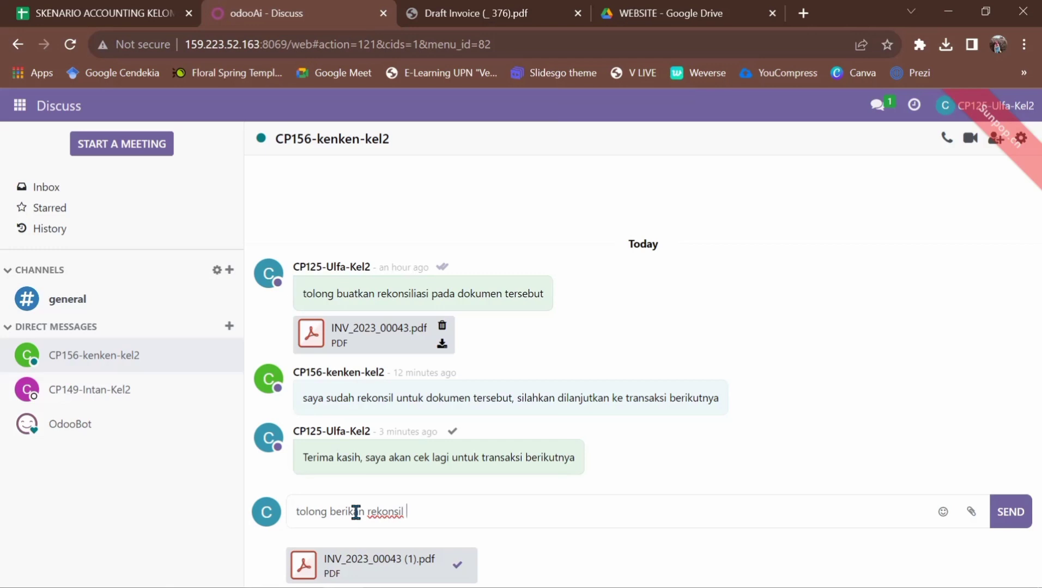
pyautogui.write(' pada dokumen')
pyautogui.press('Return')
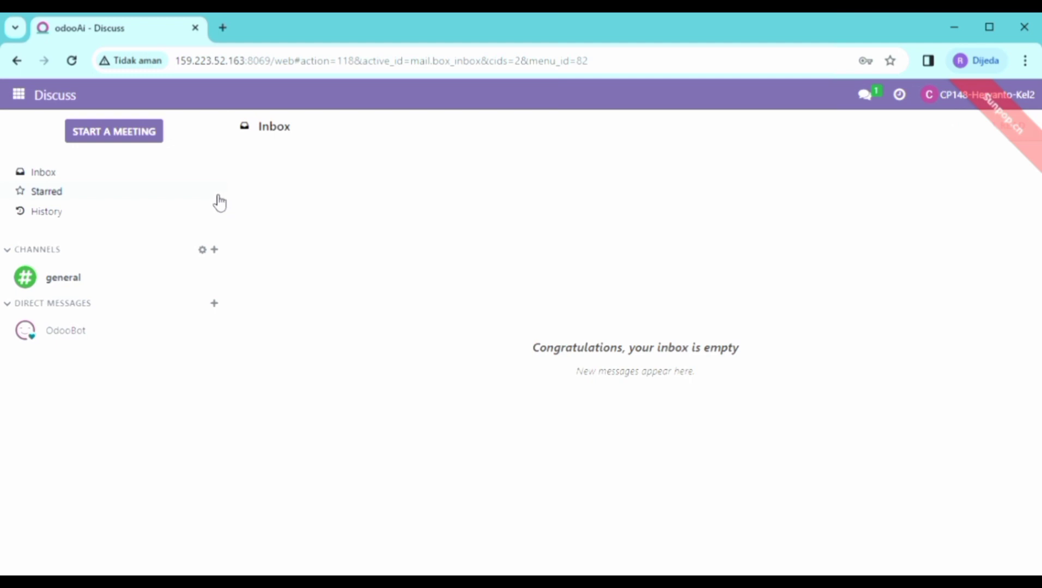
# Step: Open the General Ledger report from Accounting's Reporting menu
pyautogui.click(24, 99)
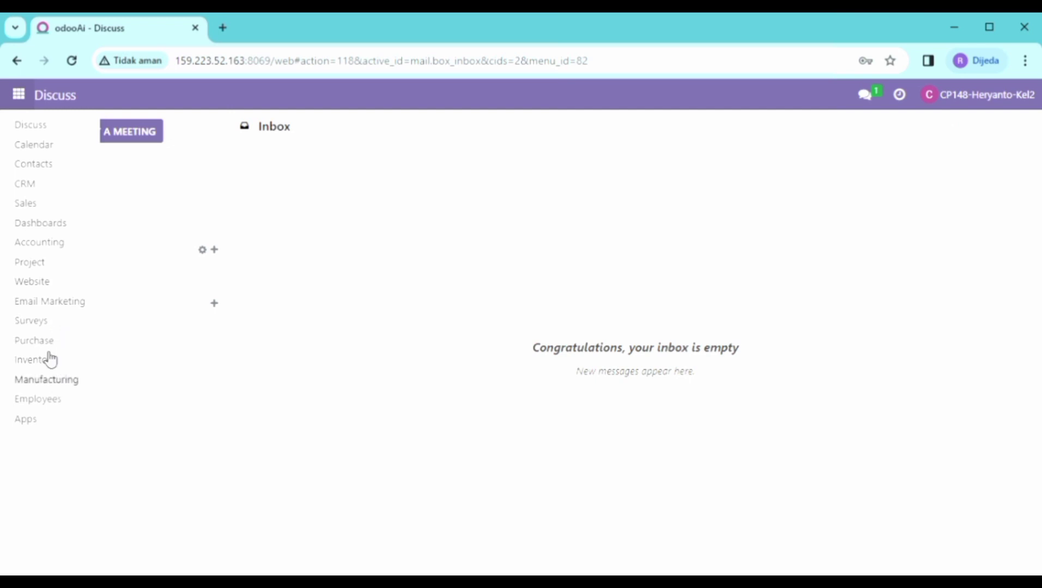
pyautogui.click(49, 251)
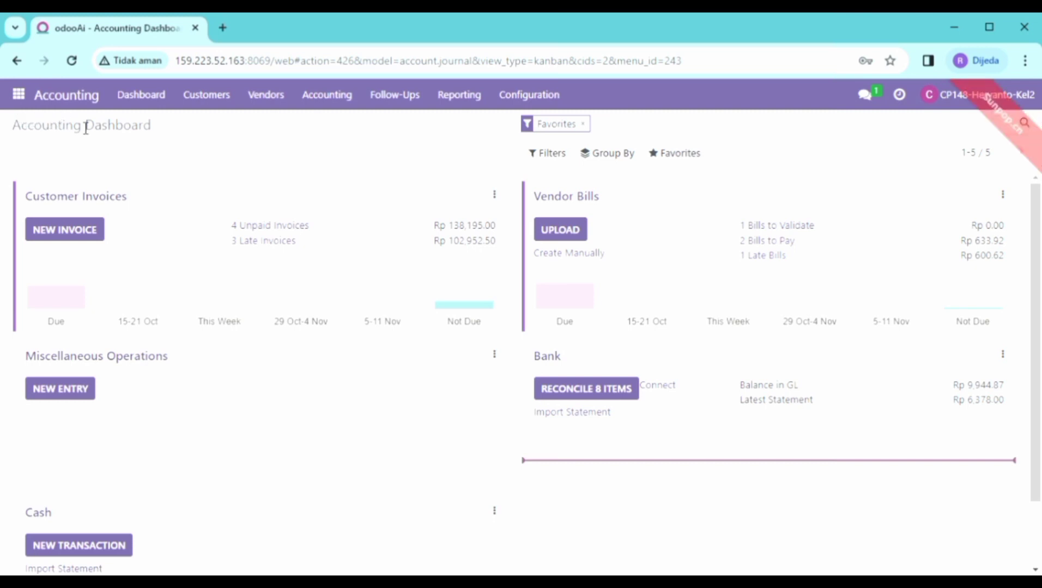
pyautogui.click(469, 107)
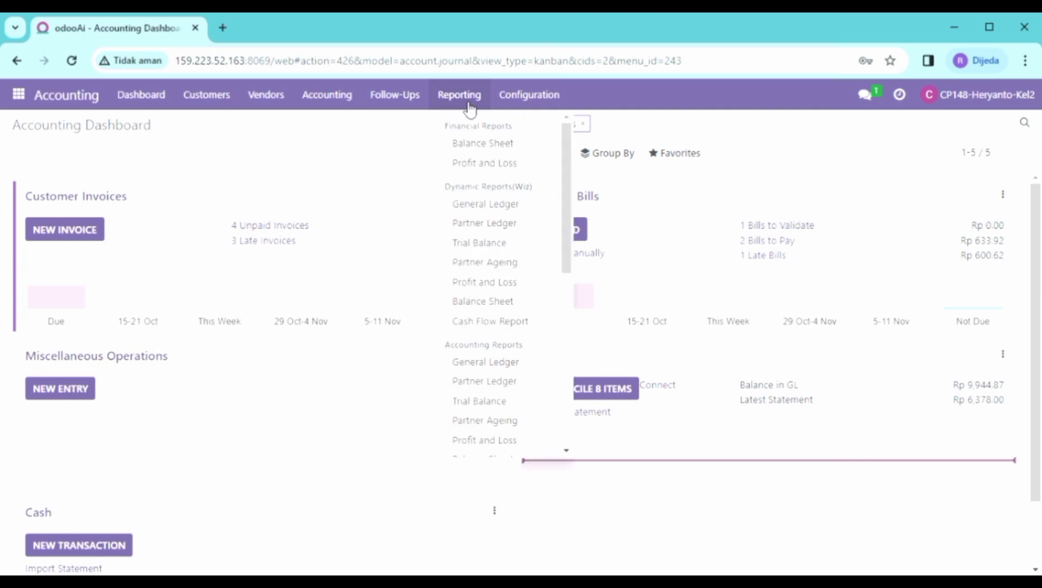
pyautogui.click(500, 211)
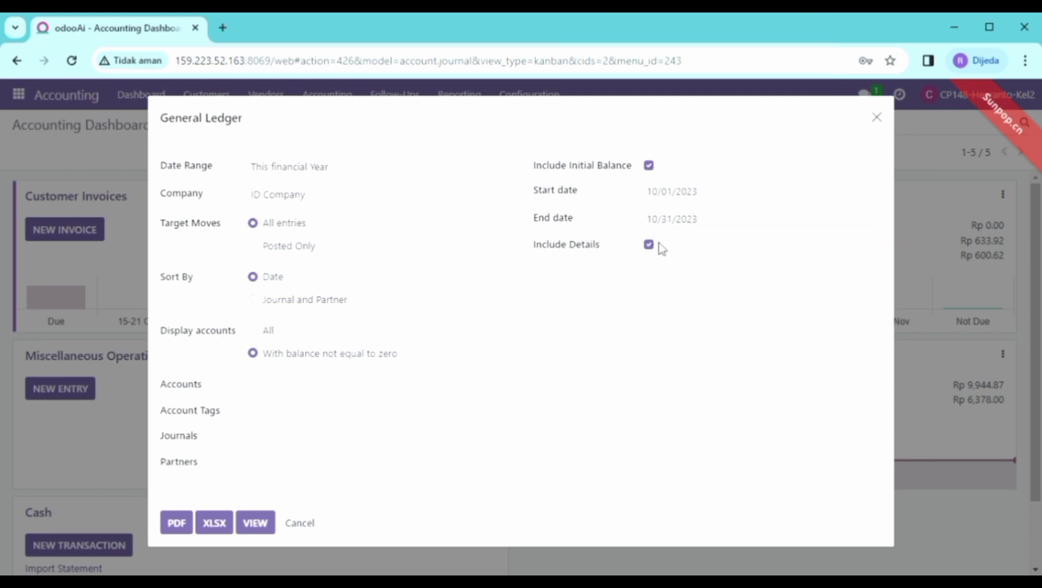
# Step: Export the October 2023 General Ledger as a PDF, then view it on screen
pyautogui.click(183, 527)
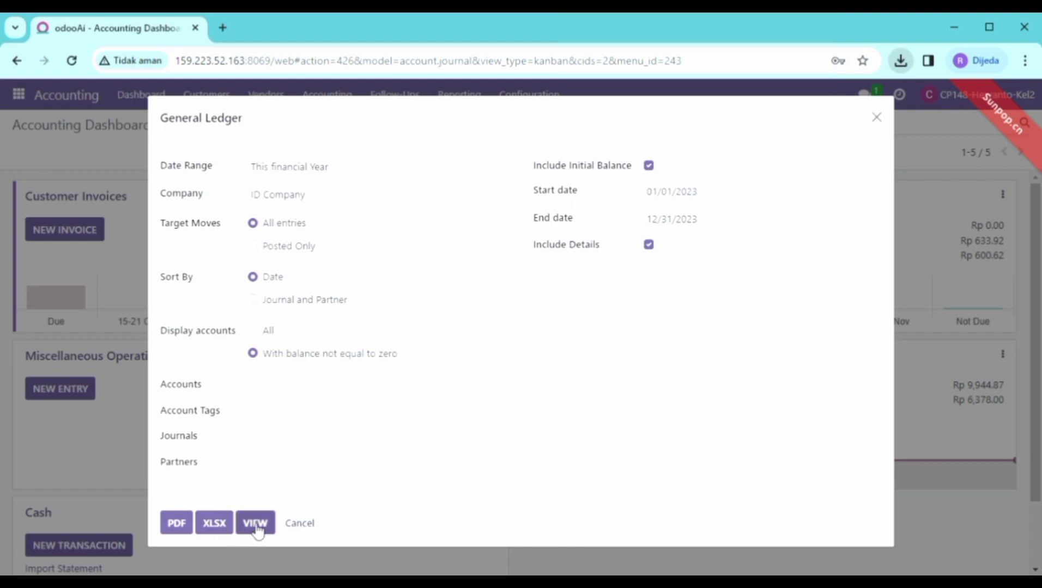
pyautogui.click(256, 524)
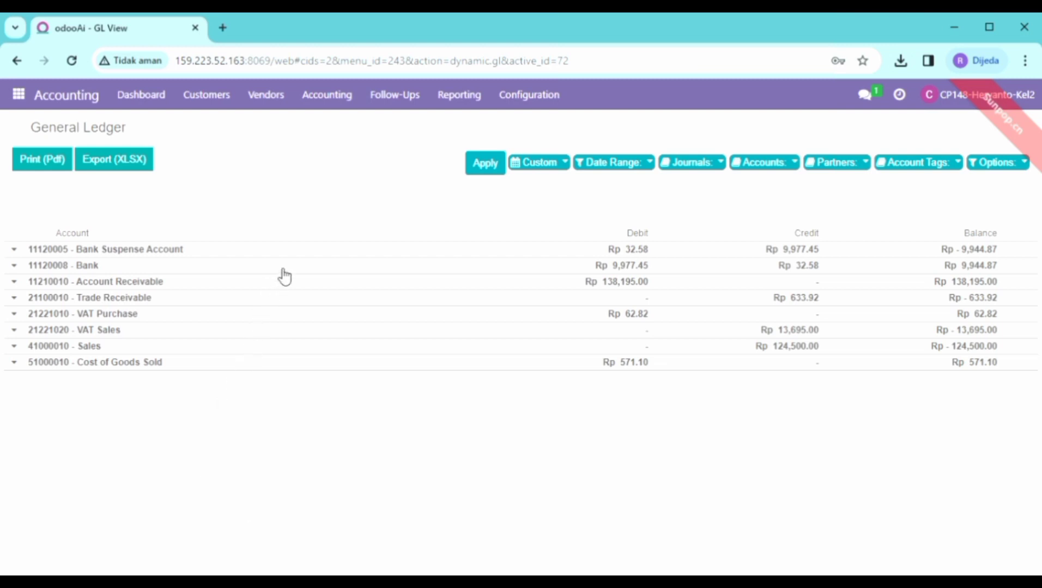
# Step: Expand 11120005 Bank Suspense Account to list its journal entry lines
pyautogui.click(22, 251)
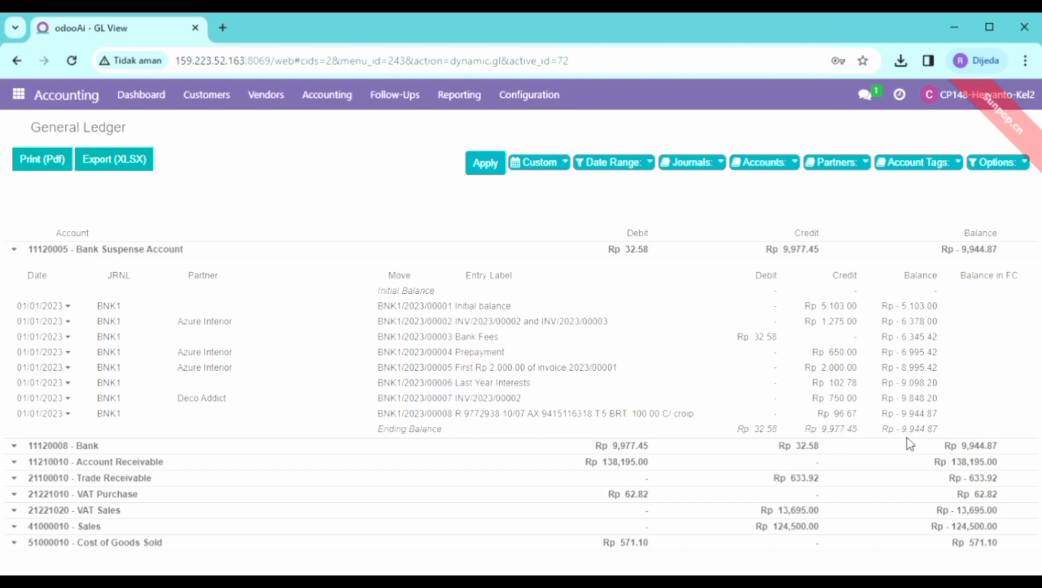
# Step: Expand the Bank and Account Receivable accounts and scroll through their entries
pyautogui.click(15, 451)
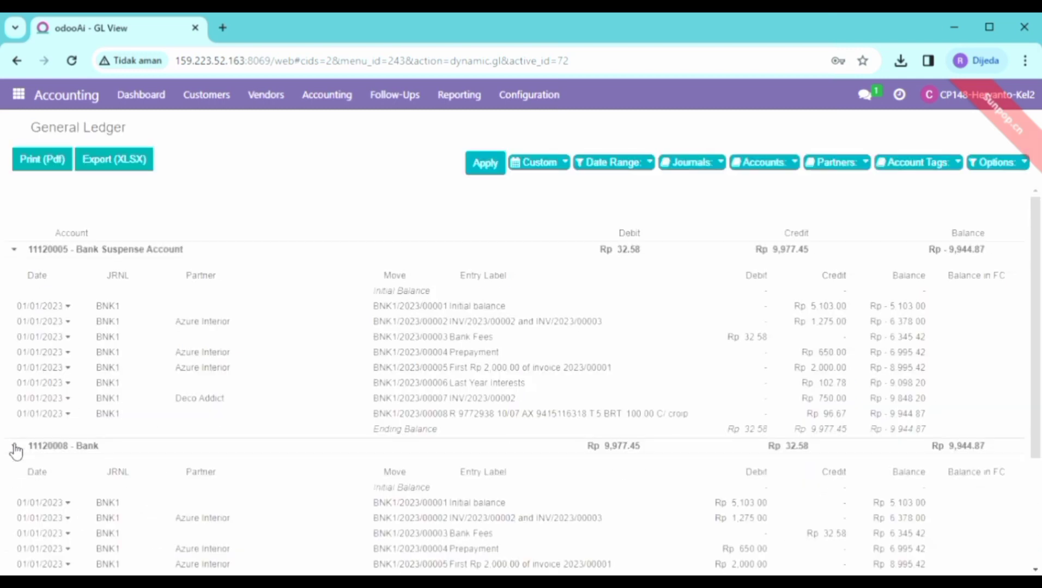
pyautogui.scroll(-1, 46, 462)
pyautogui.scroll(1, 46, 462)
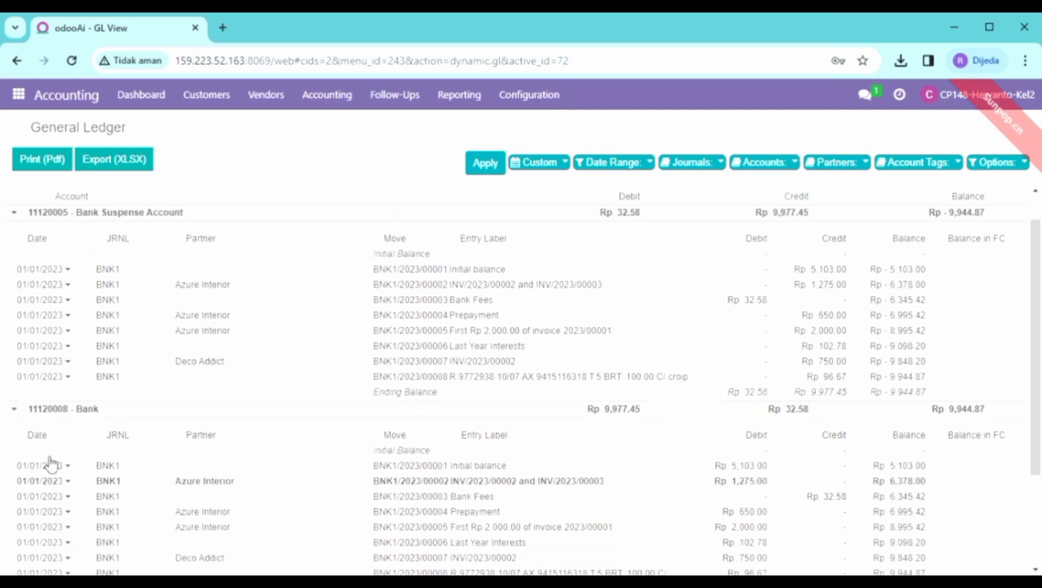
pyautogui.scroll(-3, 46, 462)
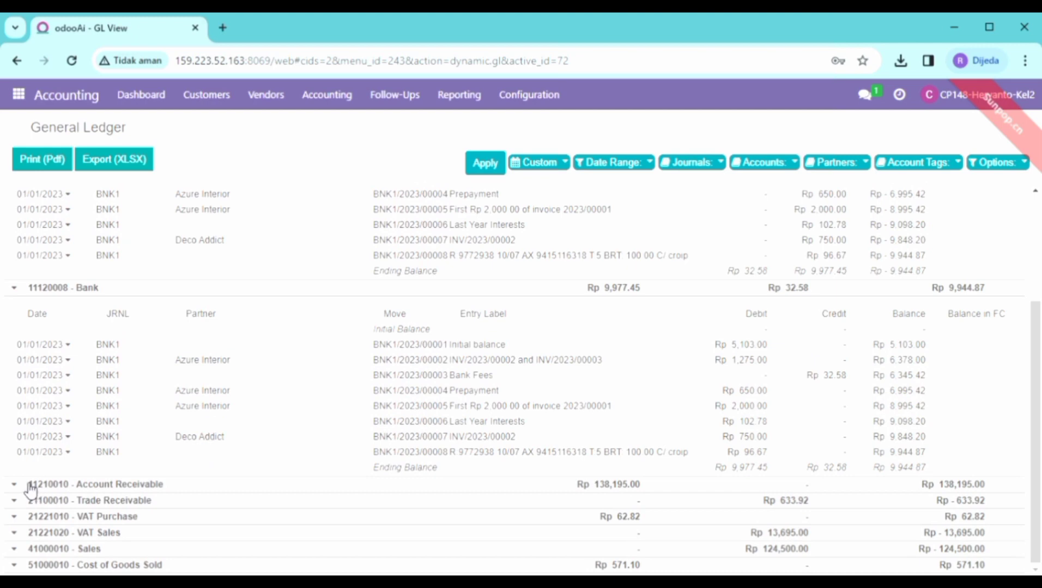
pyautogui.click(21, 487)
pyautogui.scroll(-2, 16, 481)
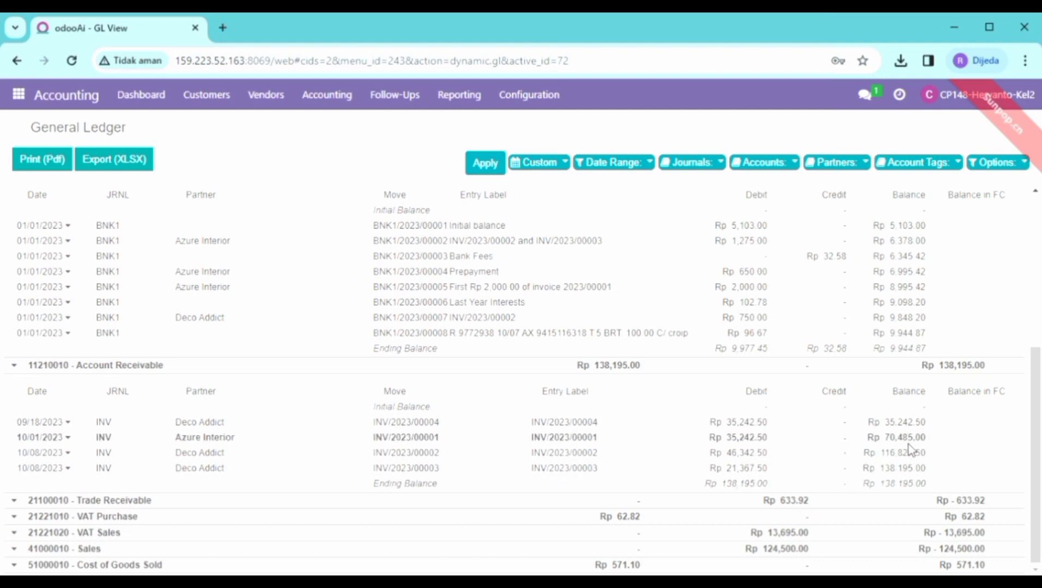
pyautogui.scroll(5, 911, 450)
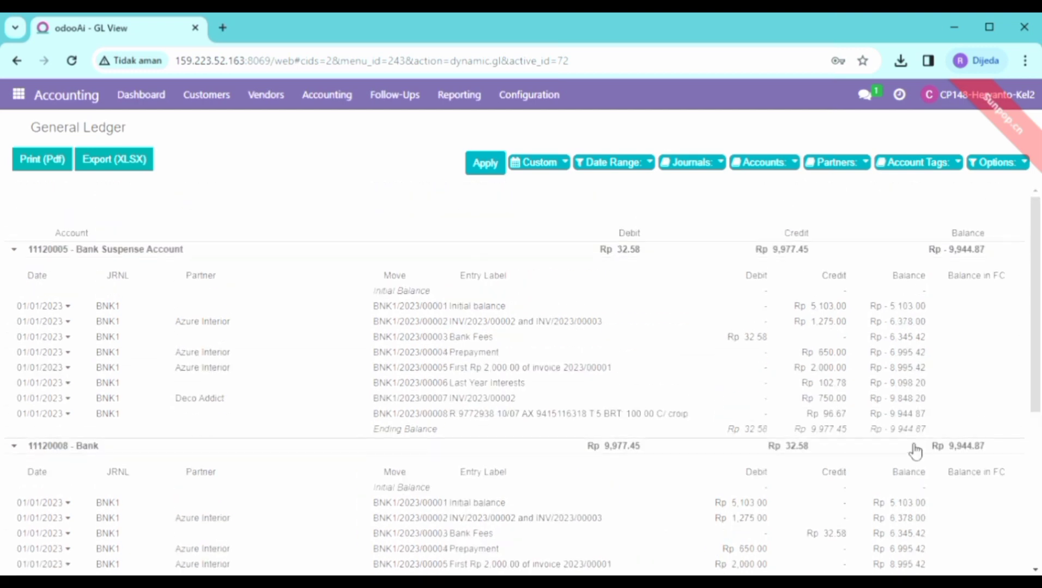
pyautogui.scroll(-5, 915, 451)
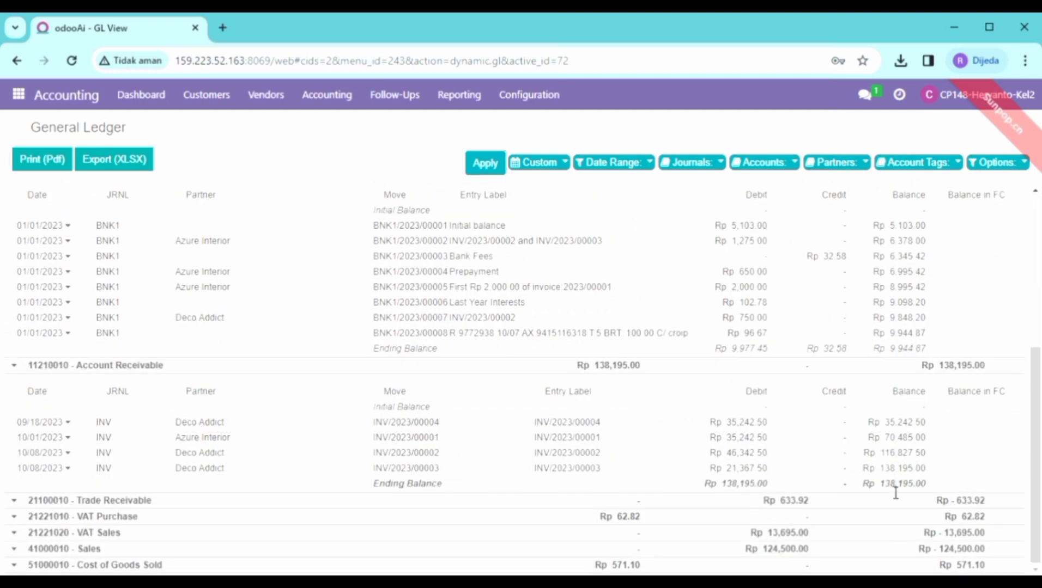
# Step: Expand Trade Receivable, VAT Purchase, VAT Sales and Sales to list their entries
pyautogui.click(16, 501)
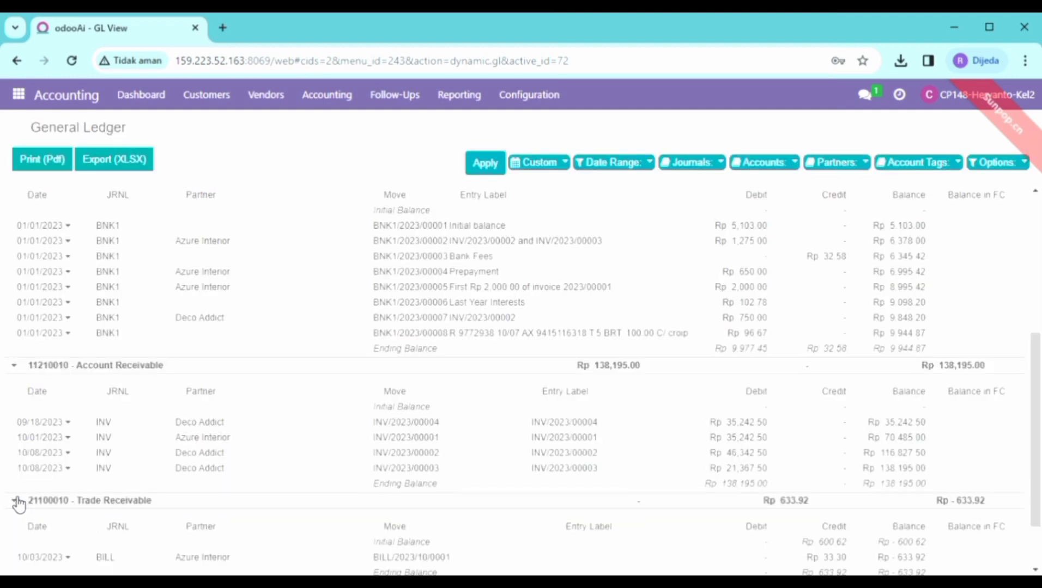
pyautogui.scroll(-2, 169, 503)
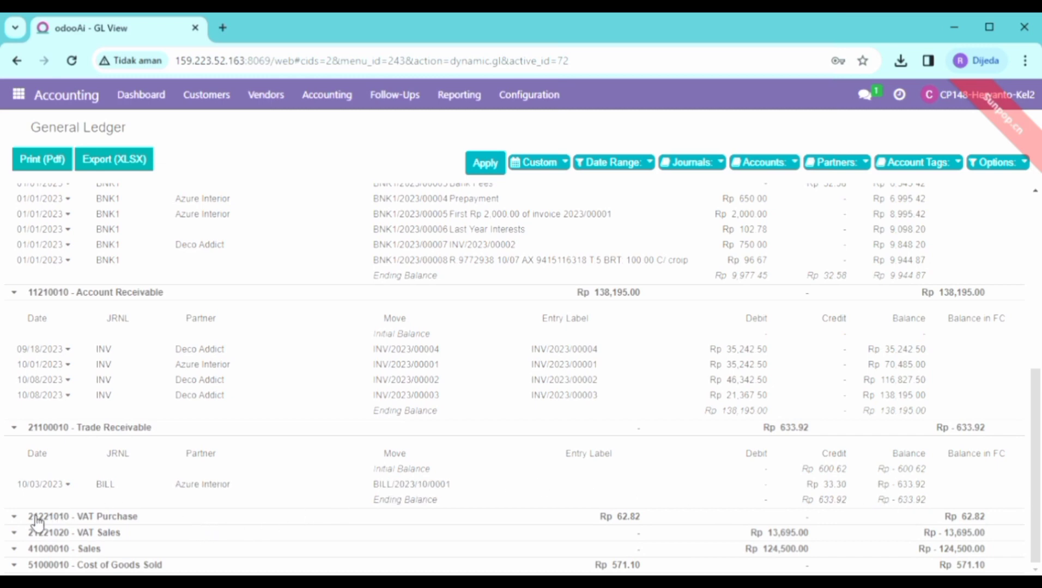
pyautogui.click(16, 517)
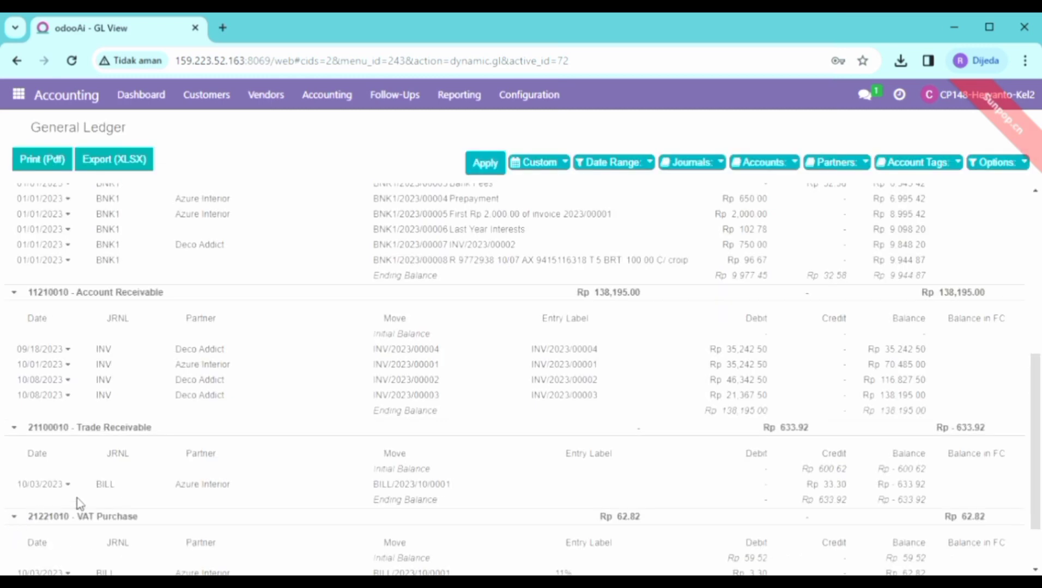
pyautogui.scroll(-2, 76, 498)
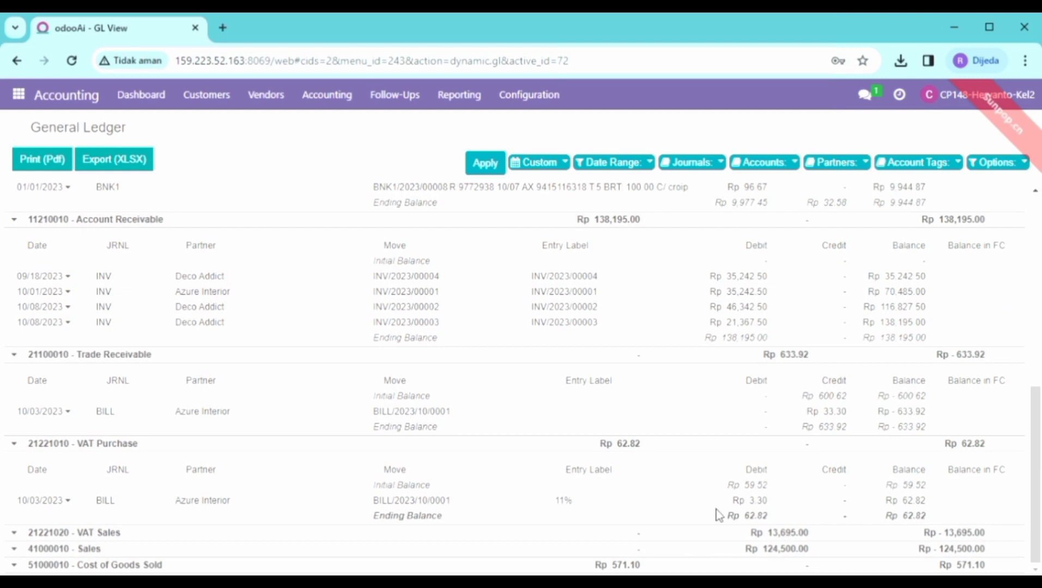
pyautogui.click(17, 534)
pyautogui.scroll(-2, 396, 480)
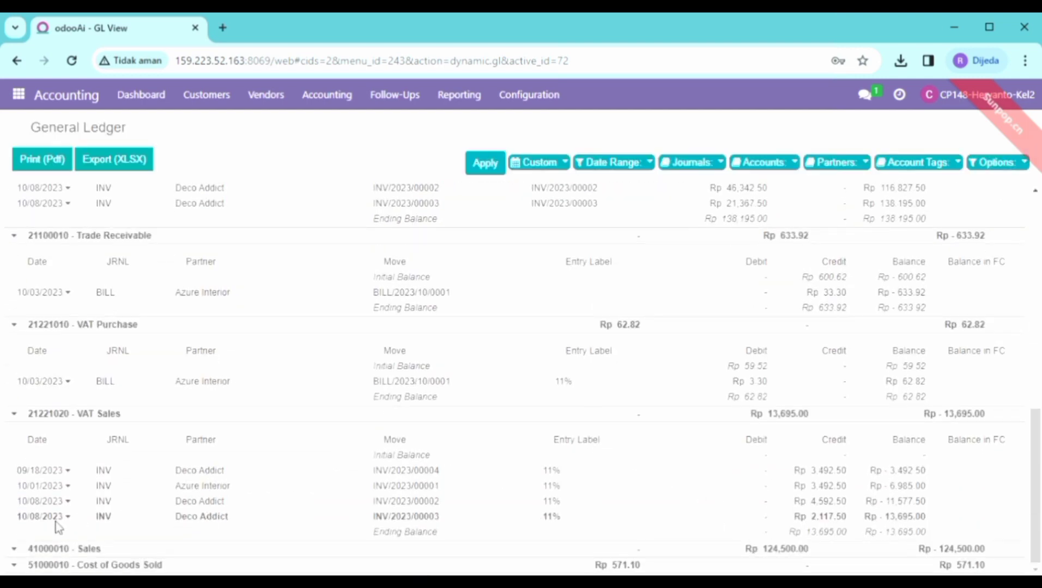
pyautogui.click(16, 551)
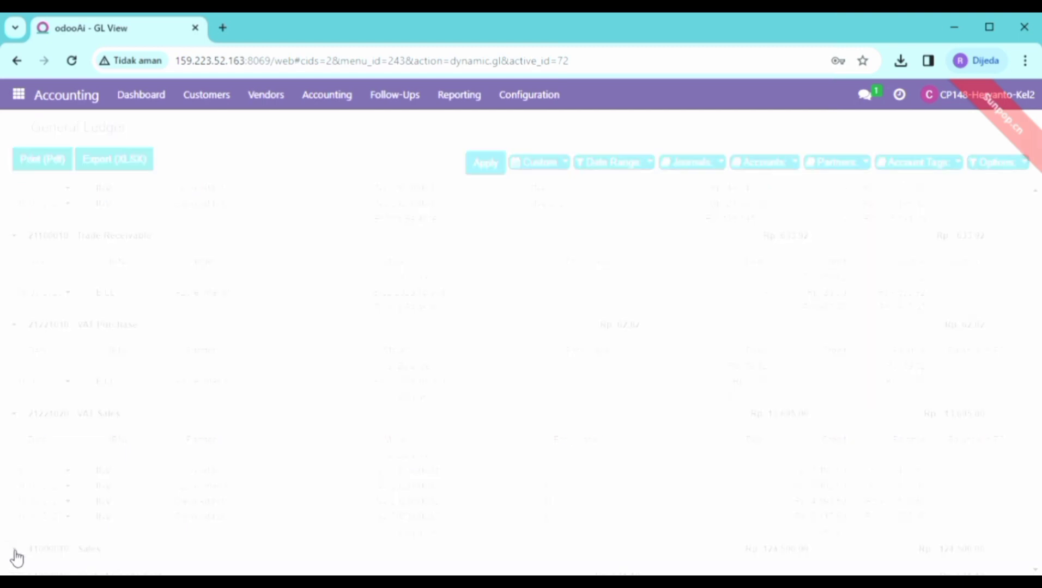
pyautogui.scroll(-4, 158, 494)
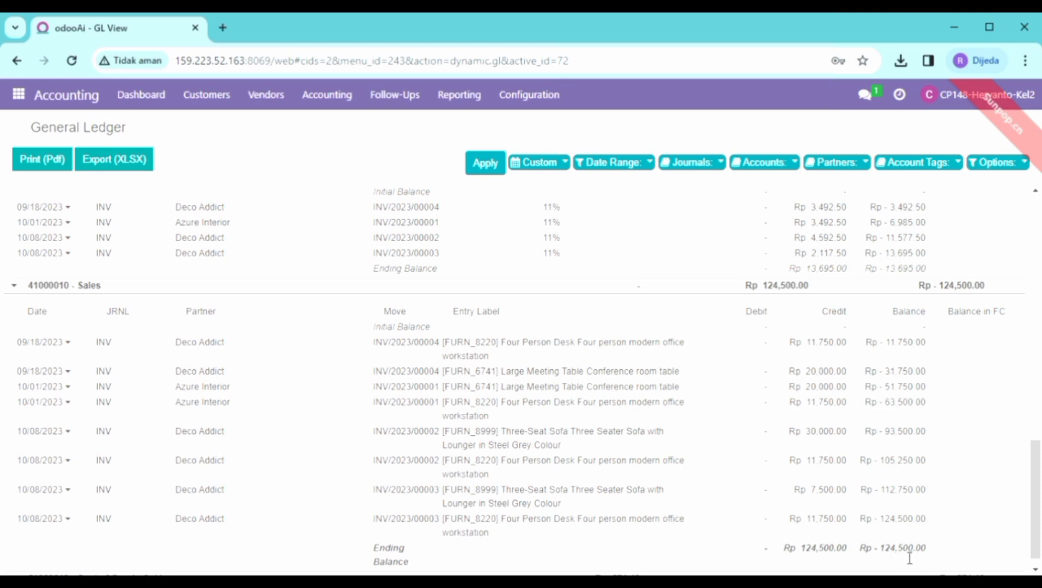
pyautogui.scroll(4, 910, 552)
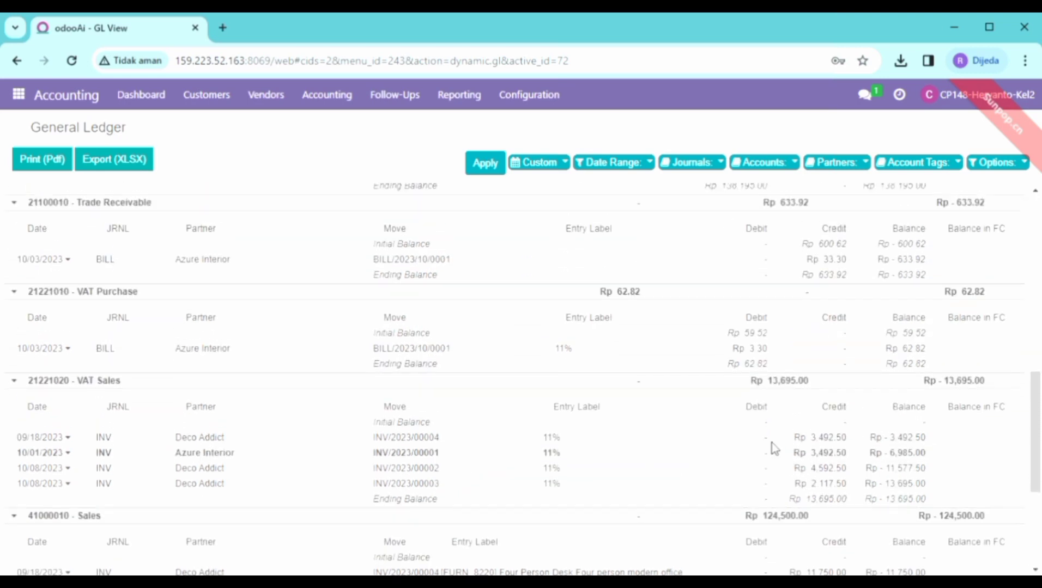
pyautogui.scroll(10, 731, 411)
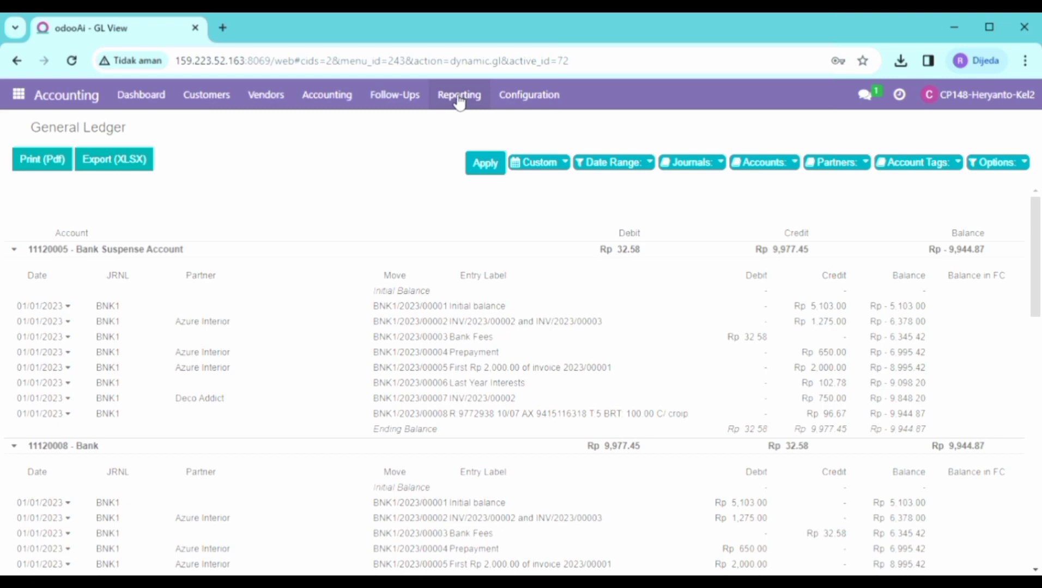
# Step: Open the Trial Balance report options from the Accounting reports
pyautogui.click(67, 103)
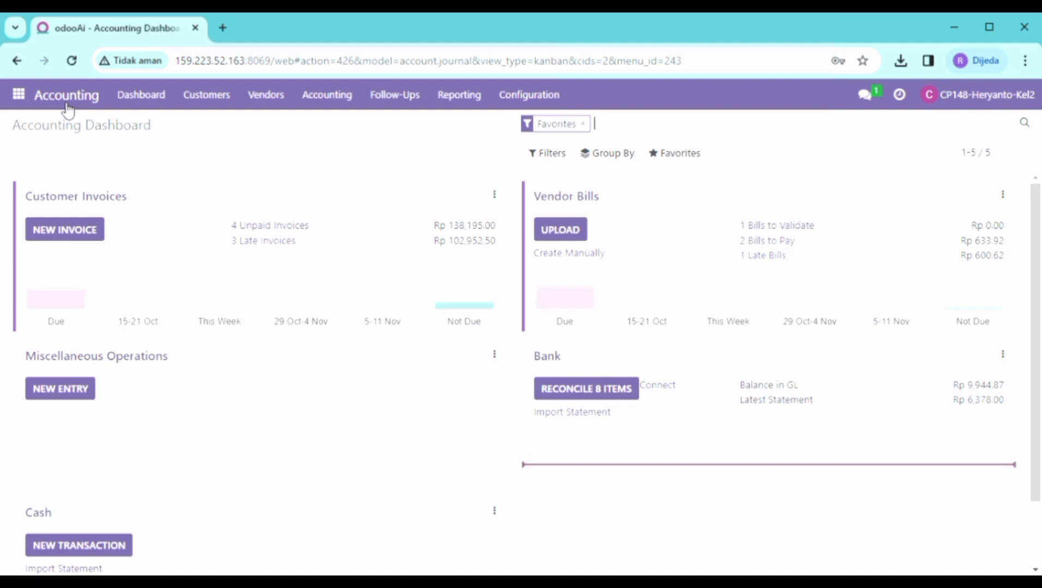
pyautogui.click(475, 98)
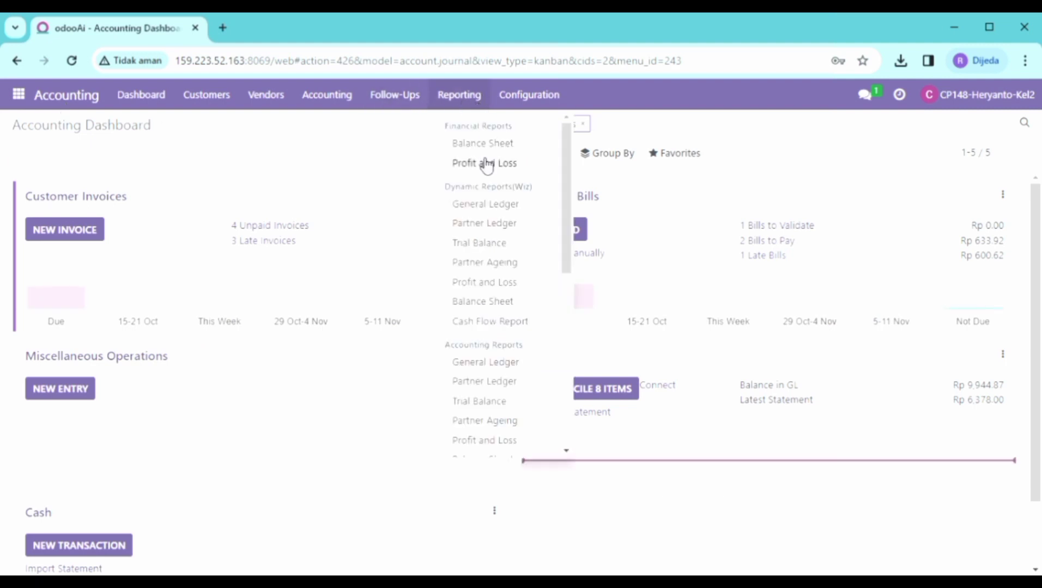
pyautogui.click(504, 246)
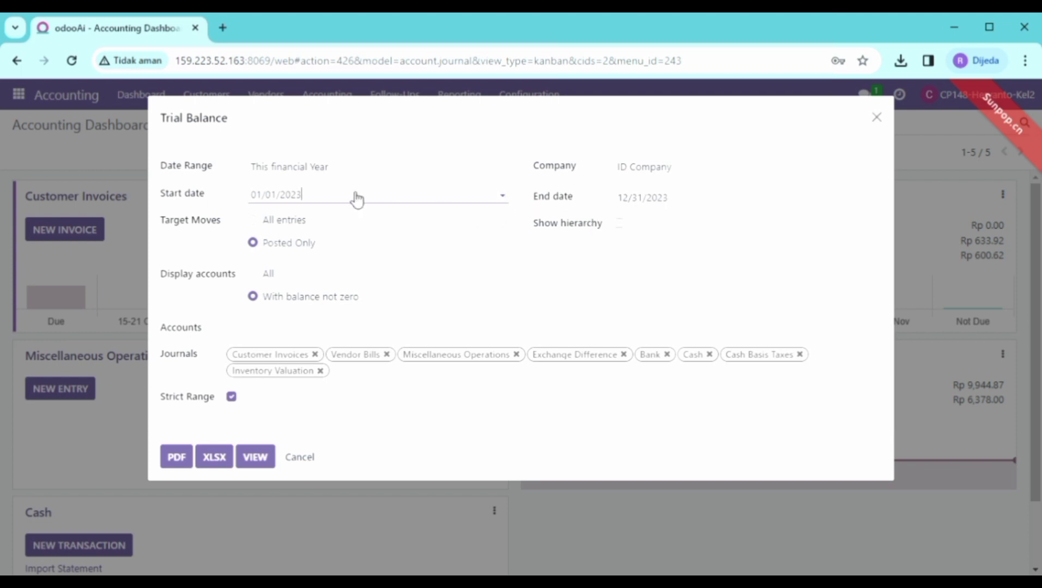
# Step: Set the Trial Balance date range to 10/01/2023 through 10/31/2023
pyautogui.click(325, 198)
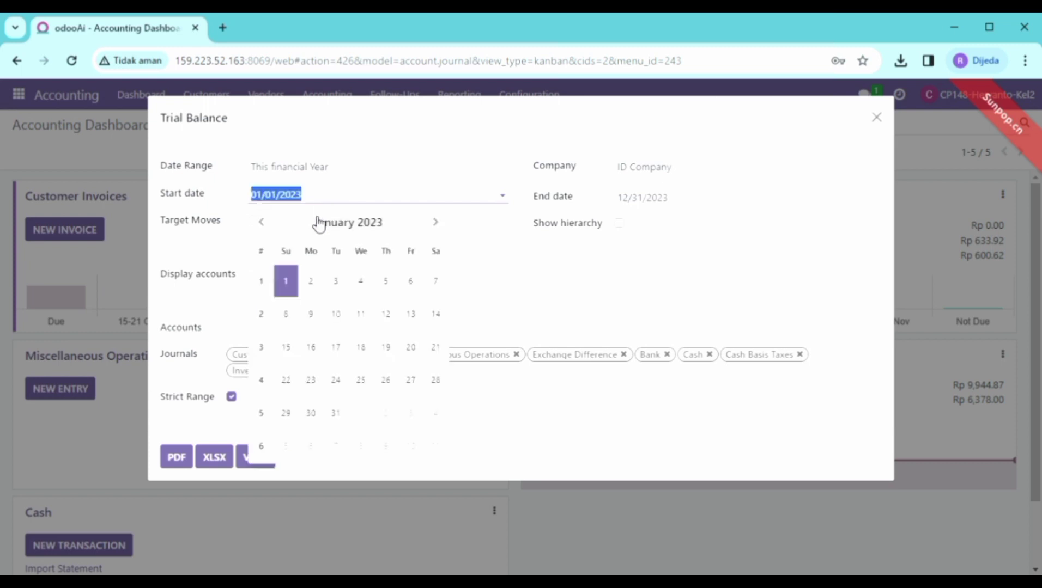
pyautogui.click(443, 225)
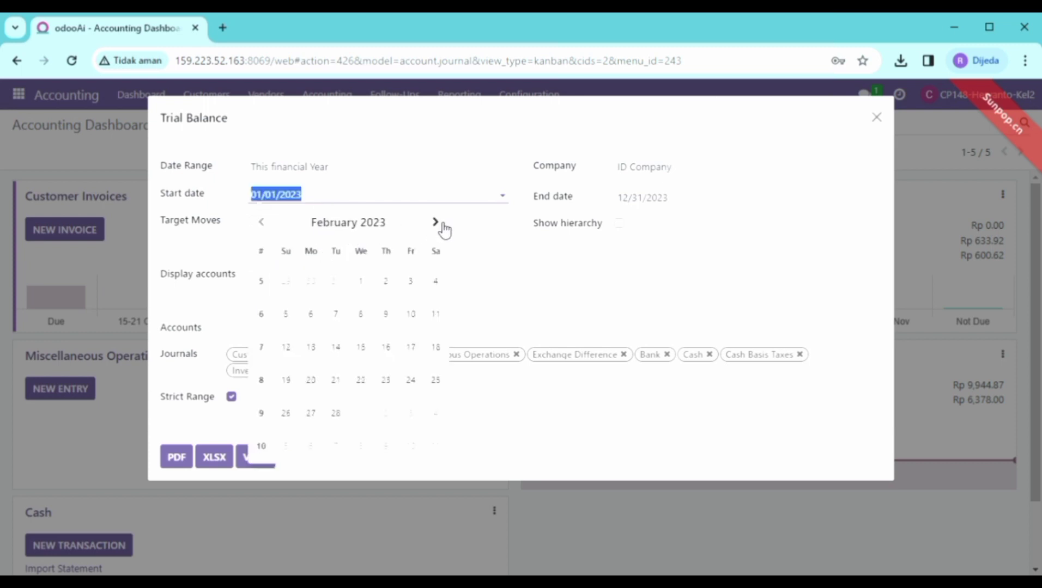
pyautogui.click(443, 225)
pyautogui.click(443, 225)
pyautogui.click(443, 225)
pyautogui.click(443, 225)
pyautogui.click(435, 222)
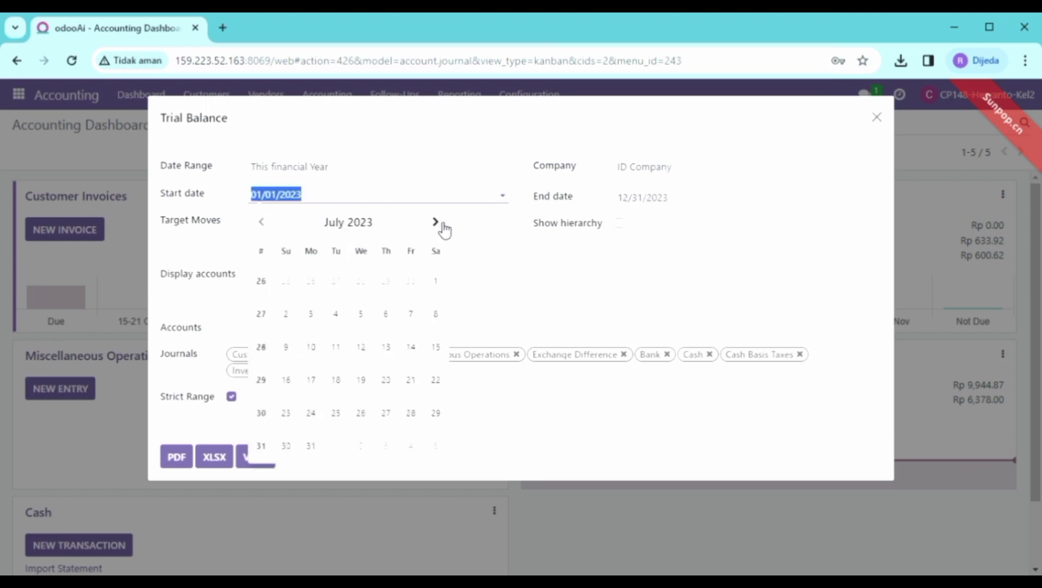
pyautogui.click(435, 222)
pyautogui.click(442, 225)
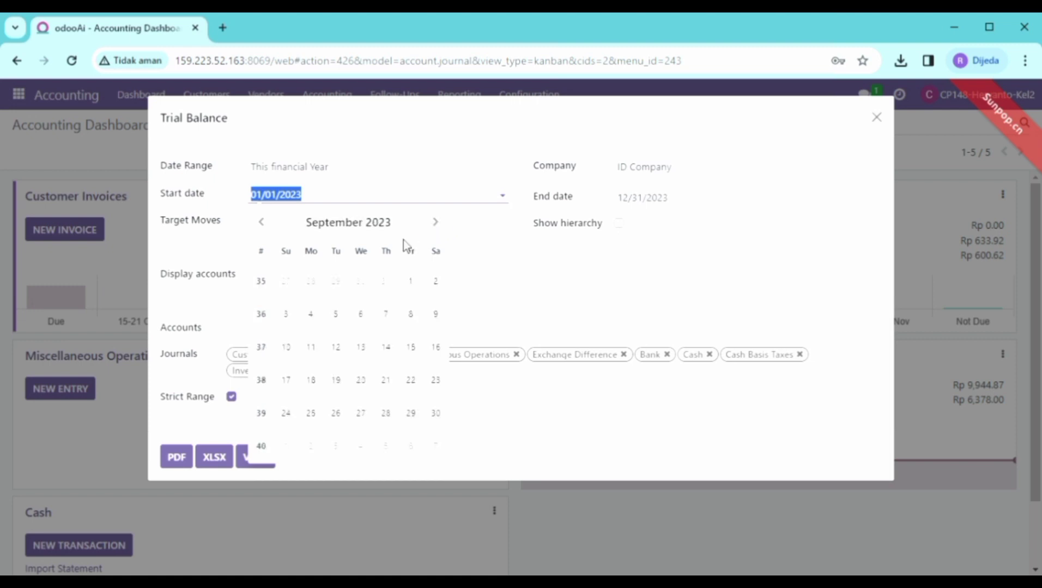
pyautogui.click(446, 233)
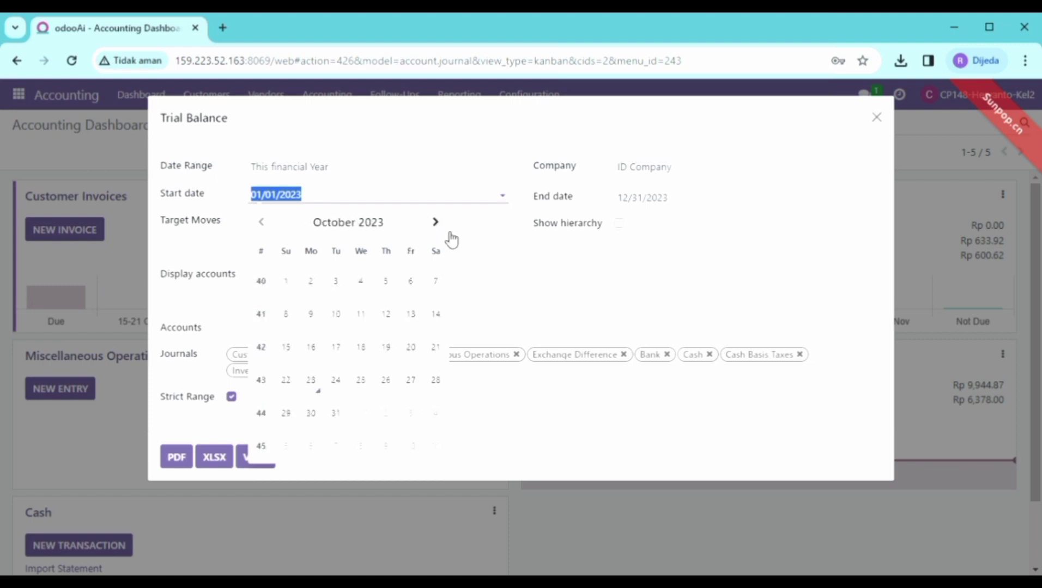
pyautogui.click(296, 290)
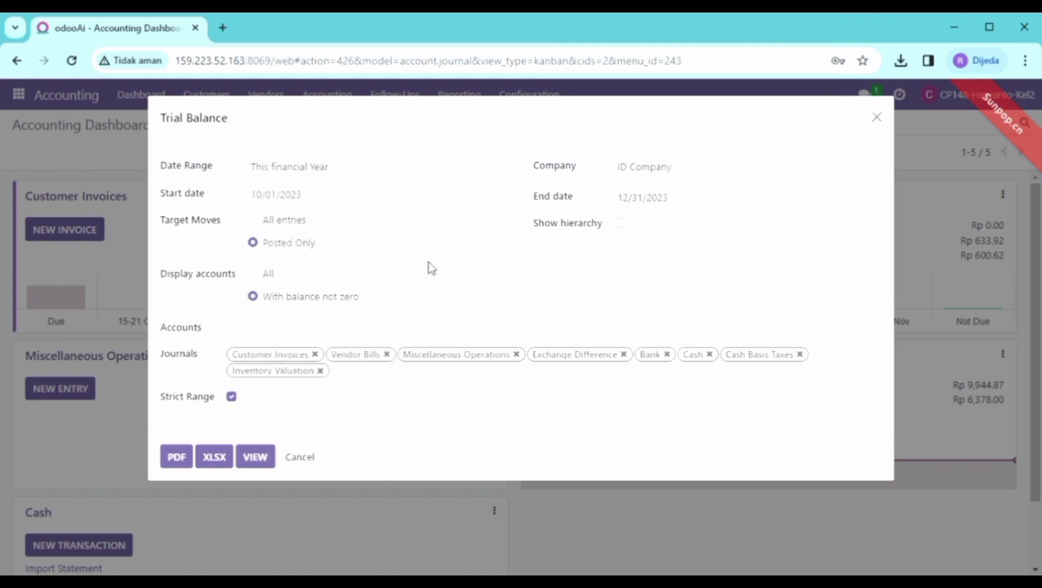
pyautogui.click(638, 205)
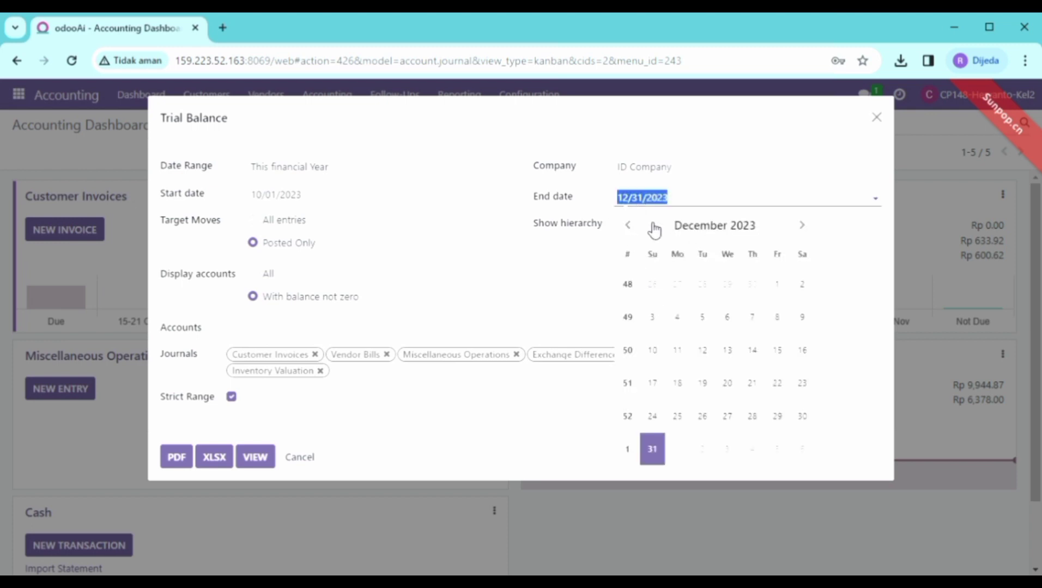
pyautogui.click(636, 226)
pyautogui.click(636, 226)
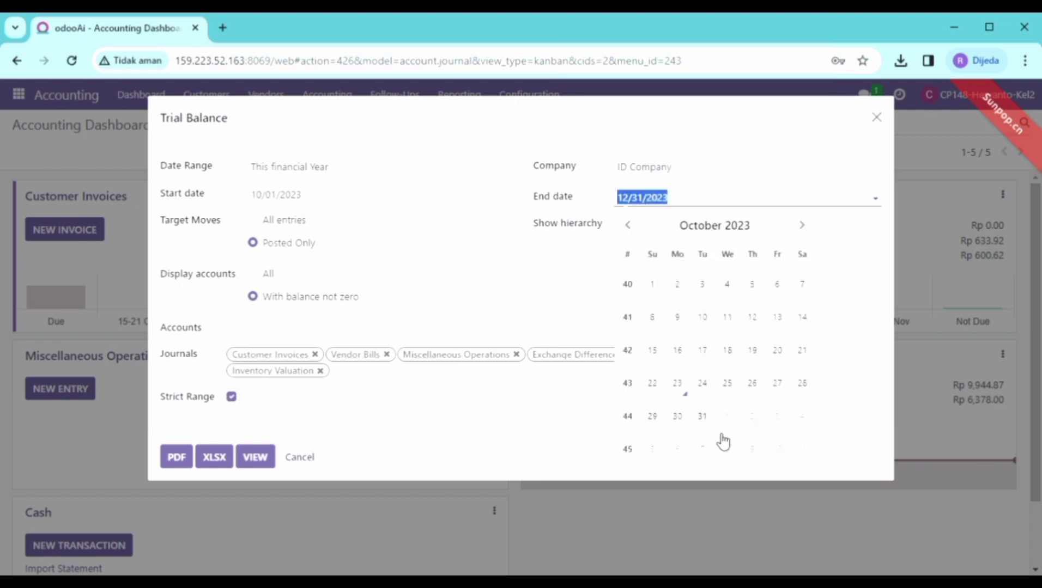
pyautogui.click(712, 419)
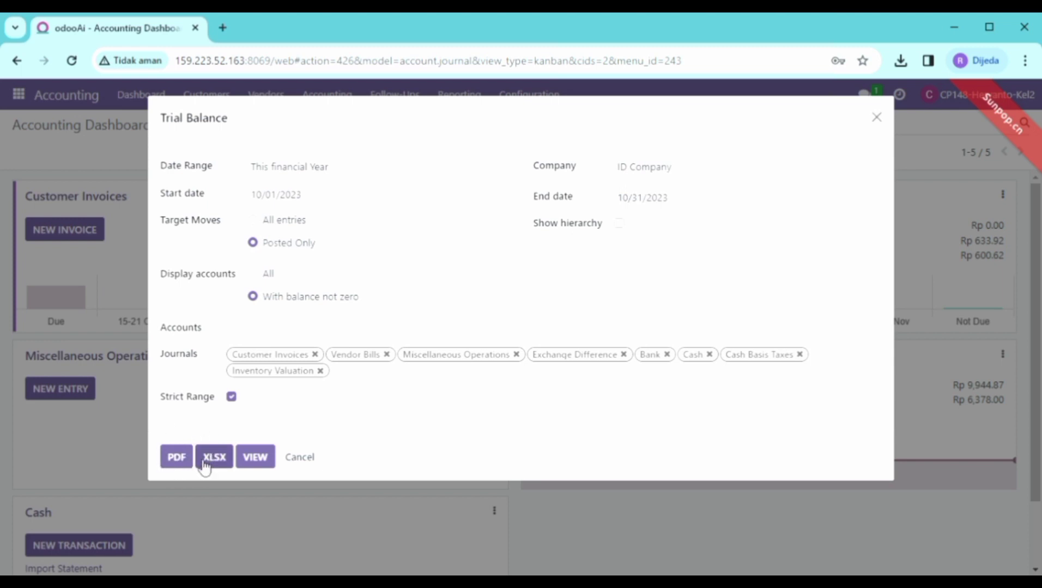
# Step: Display the Trial Balance and show View General Ledger for 11120005 Bank Suspense Account
pyautogui.click(264, 459)
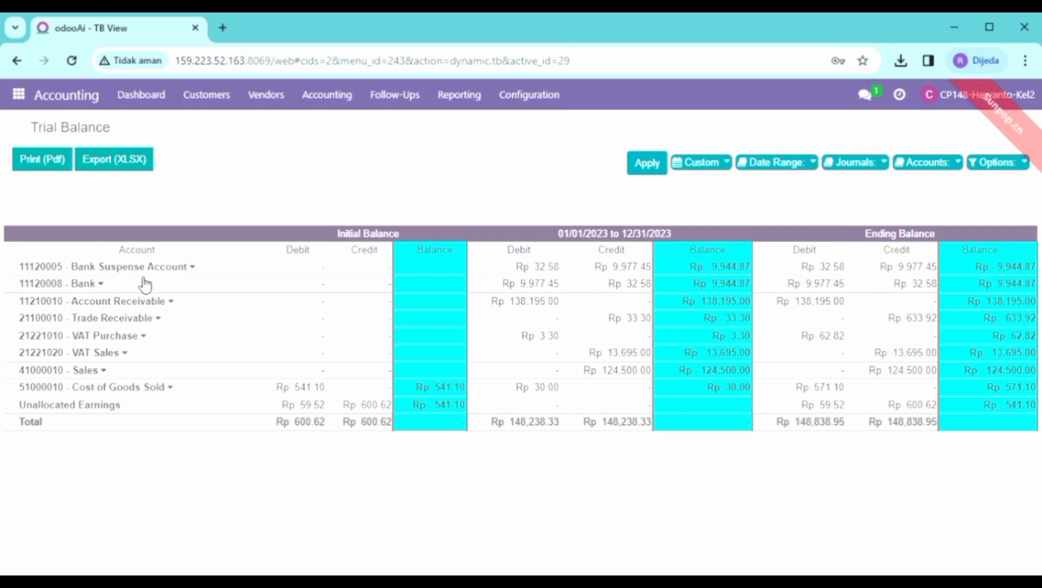
pyautogui.click(196, 269)
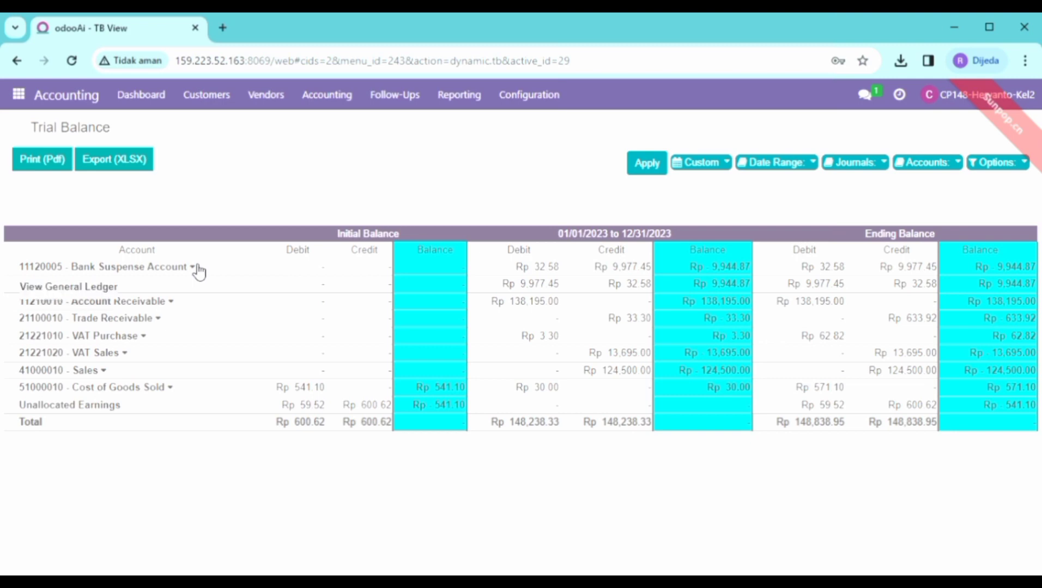
pyautogui.click(163, 268)
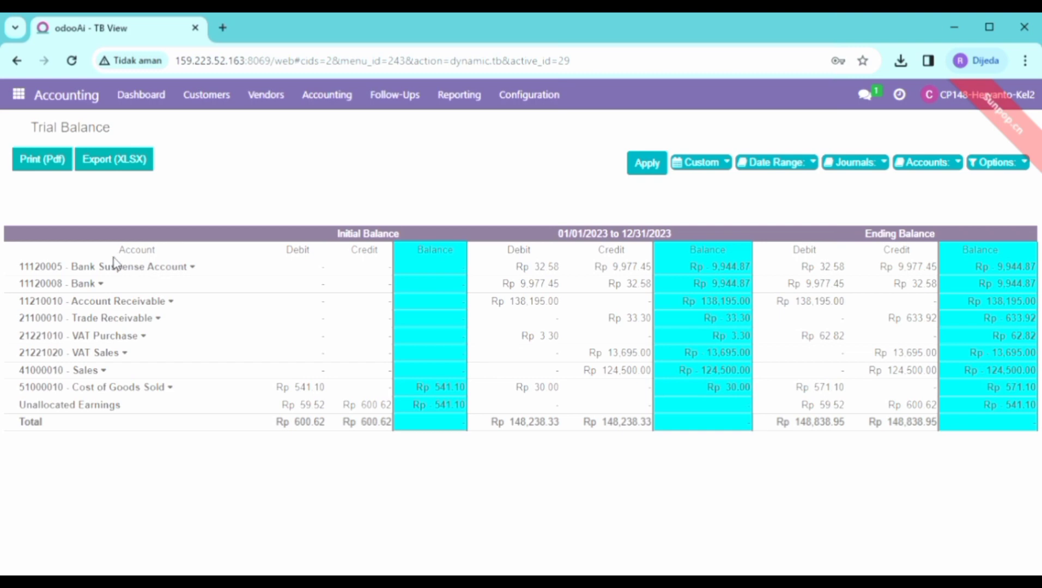
pyautogui.click(196, 268)
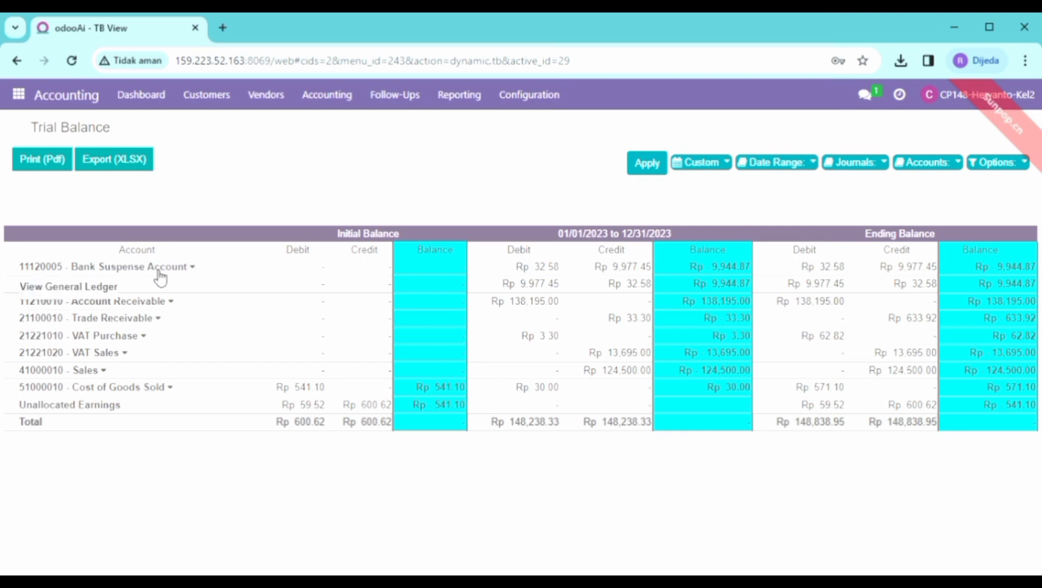
pyautogui.click(117, 288)
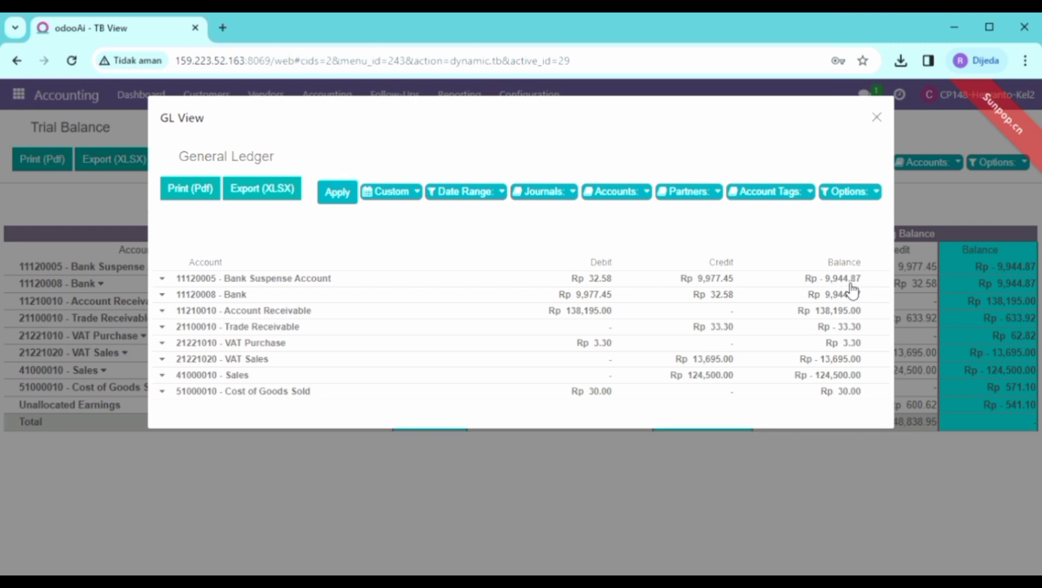
pyautogui.click(876, 117)
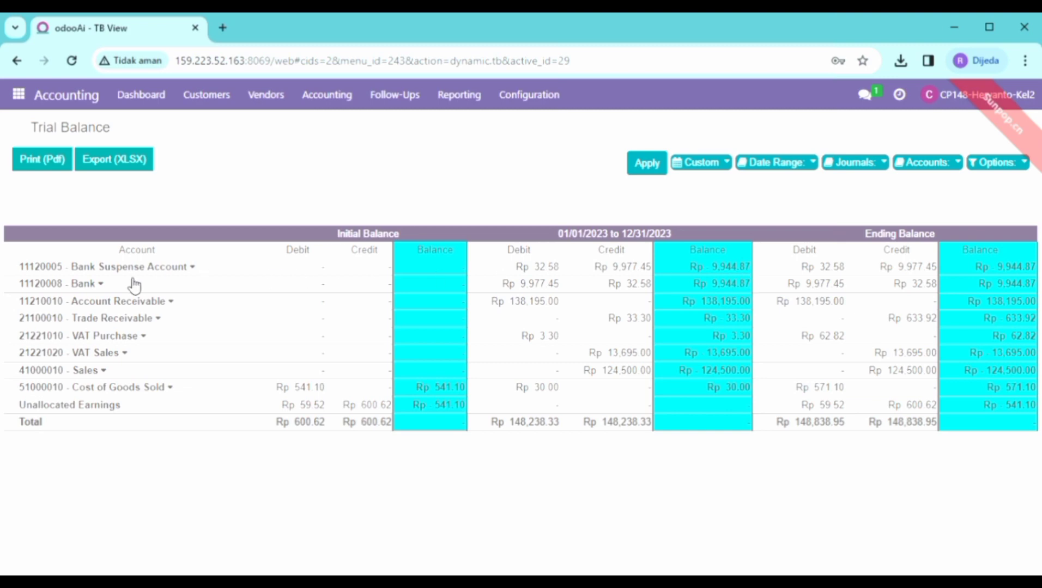
pyautogui.click(104, 287)
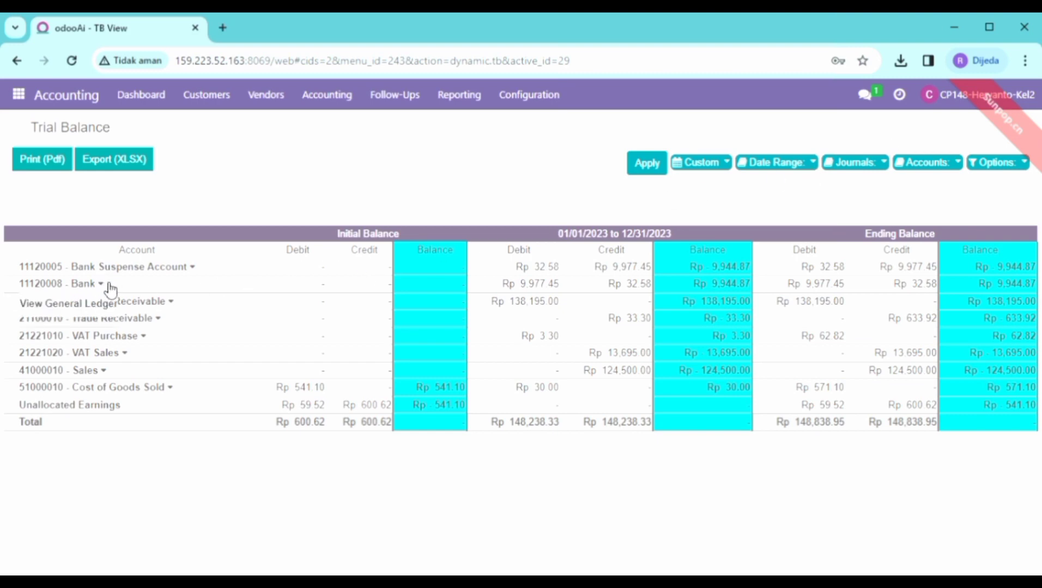
pyautogui.click(85, 307)
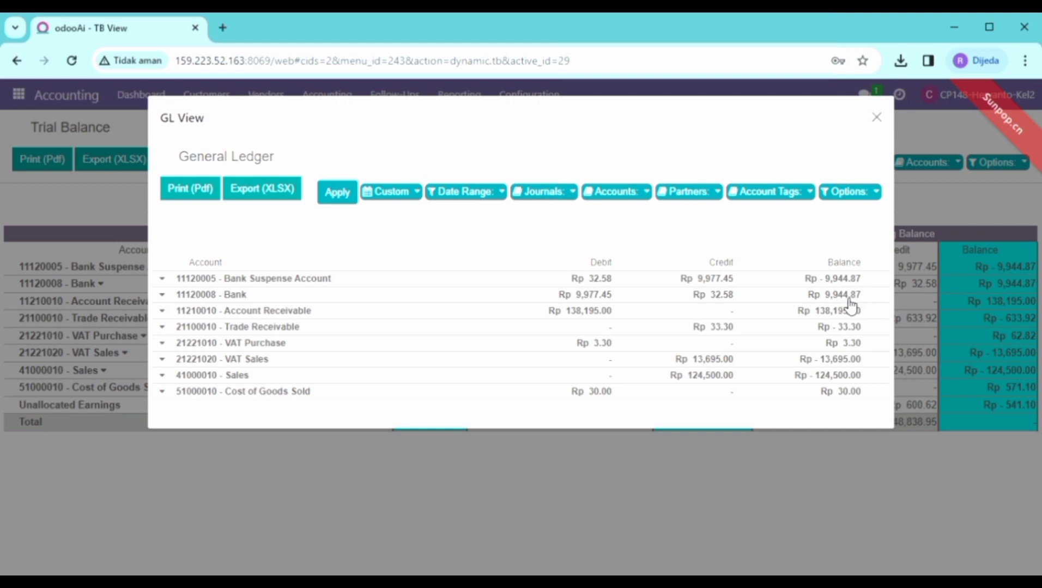
pyautogui.click(876, 118)
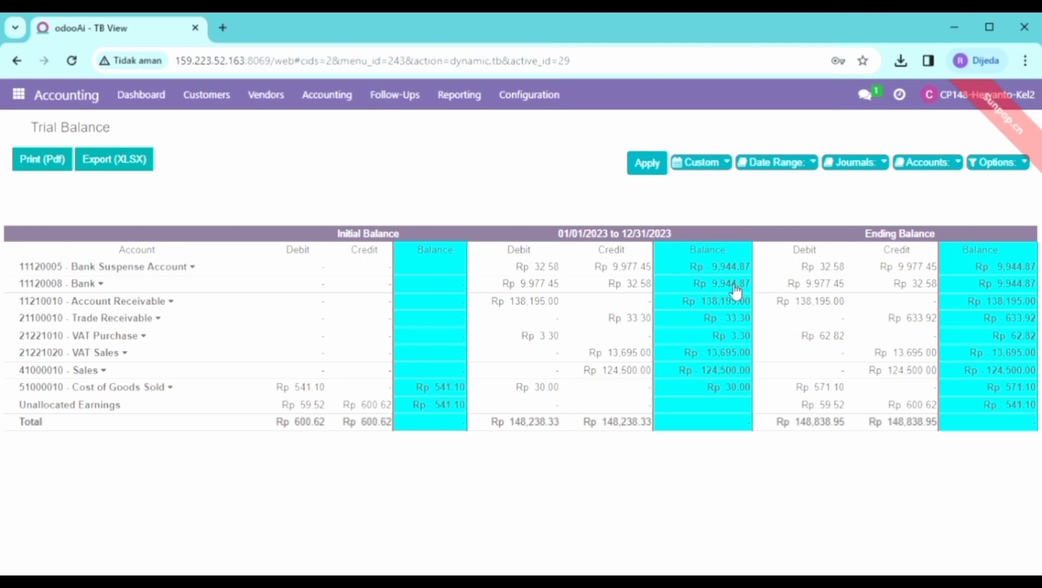
pyautogui.click(178, 304)
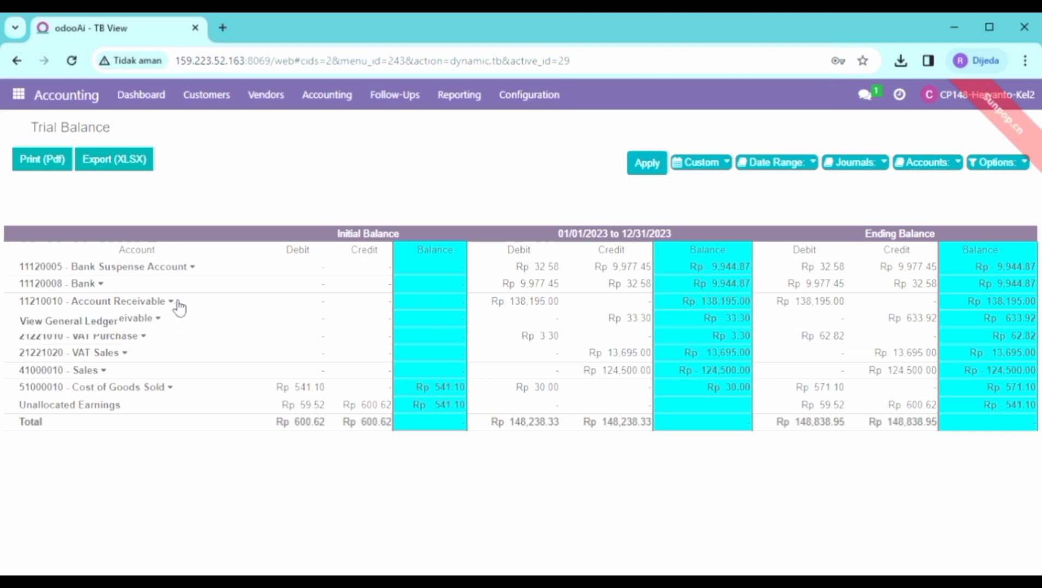
pyautogui.click(101, 321)
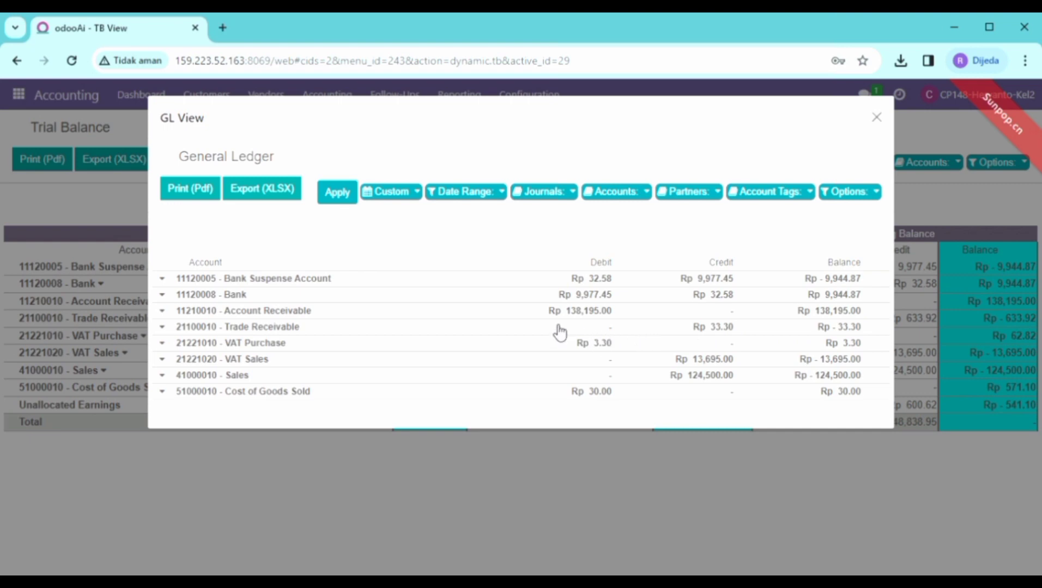
pyautogui.click(876, 118)
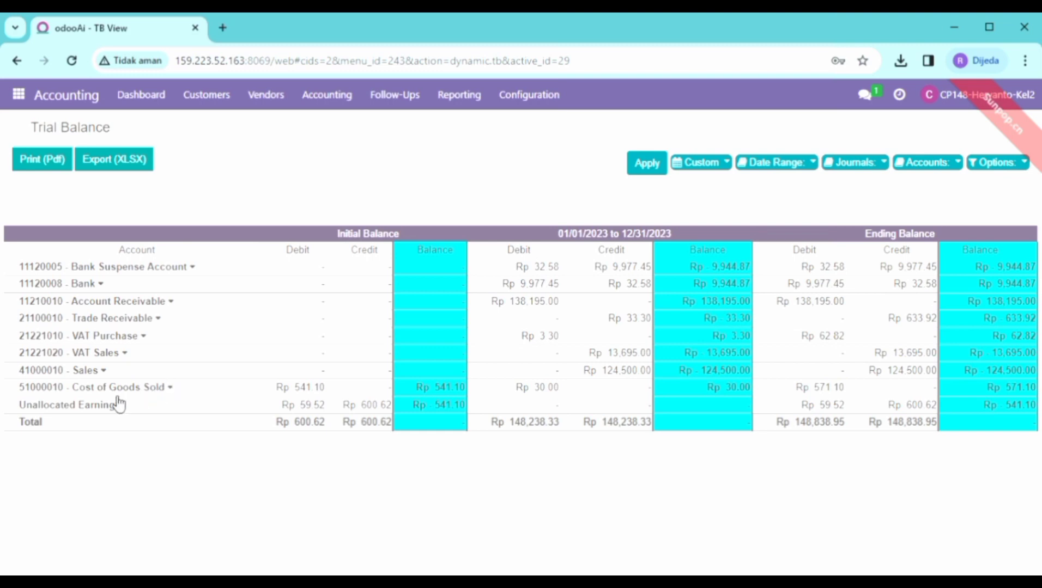
# Step: View the general ledger for 51000010 Cost of Goods Sold, then close it
pyautogui.click(175, 388)
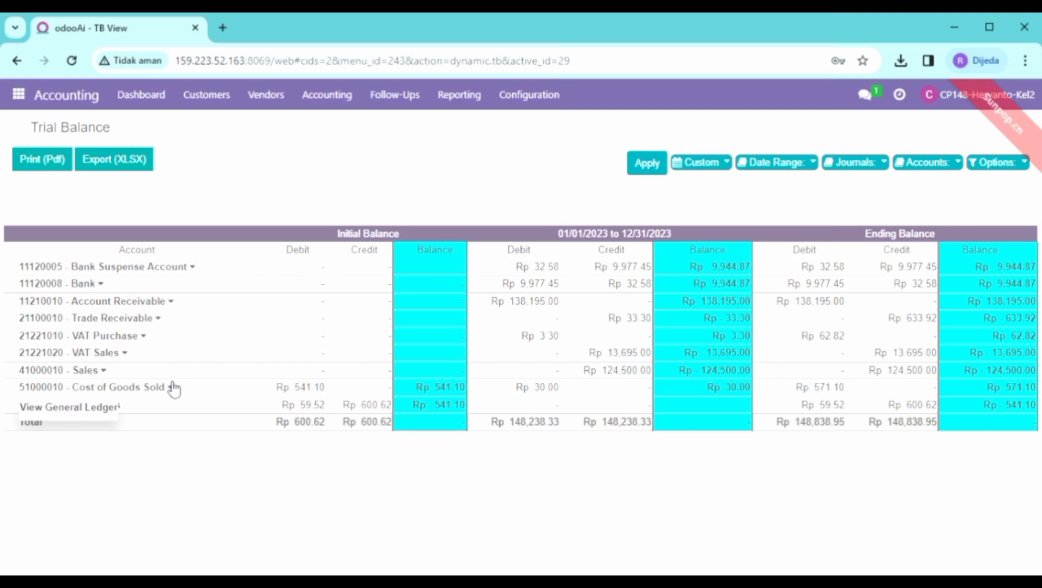
pyautogui.click(98, 409)
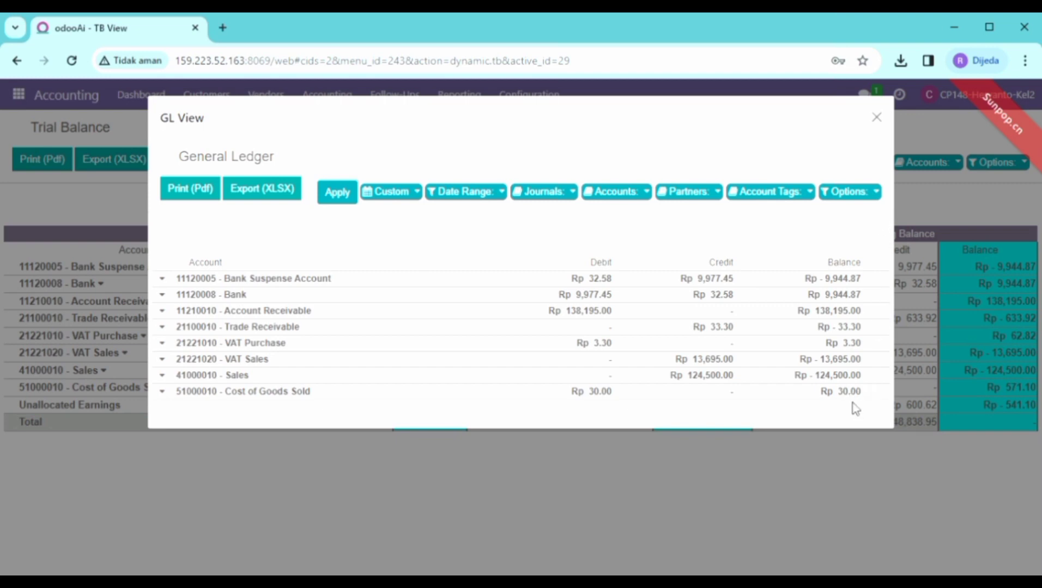
pyautogui.click(876, 118)
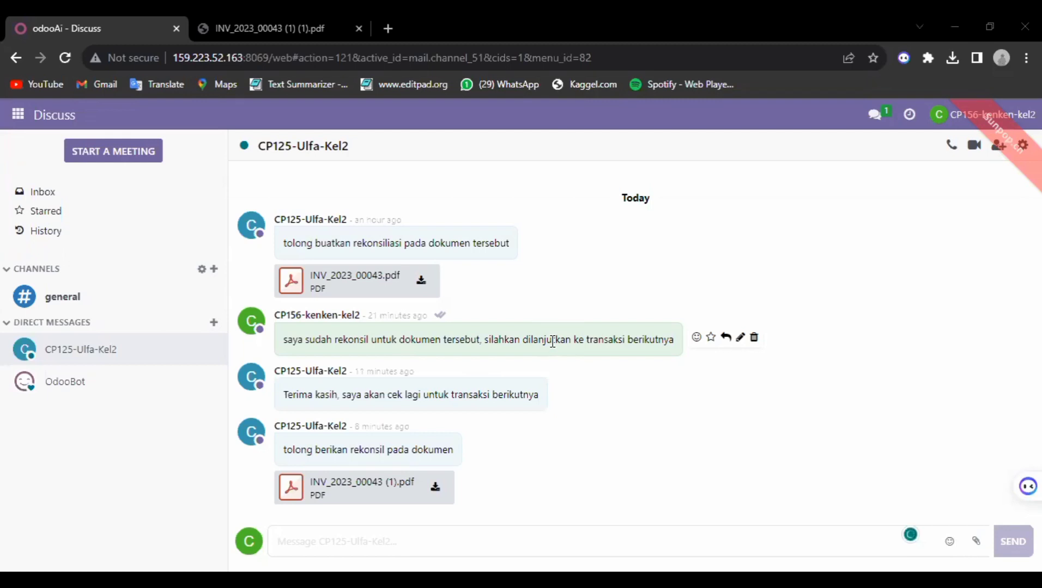
# Step: Check the invoice PDF to confirm INV/2023/00043 has Rp 0.00 due
pyautogui.click(245, 23)
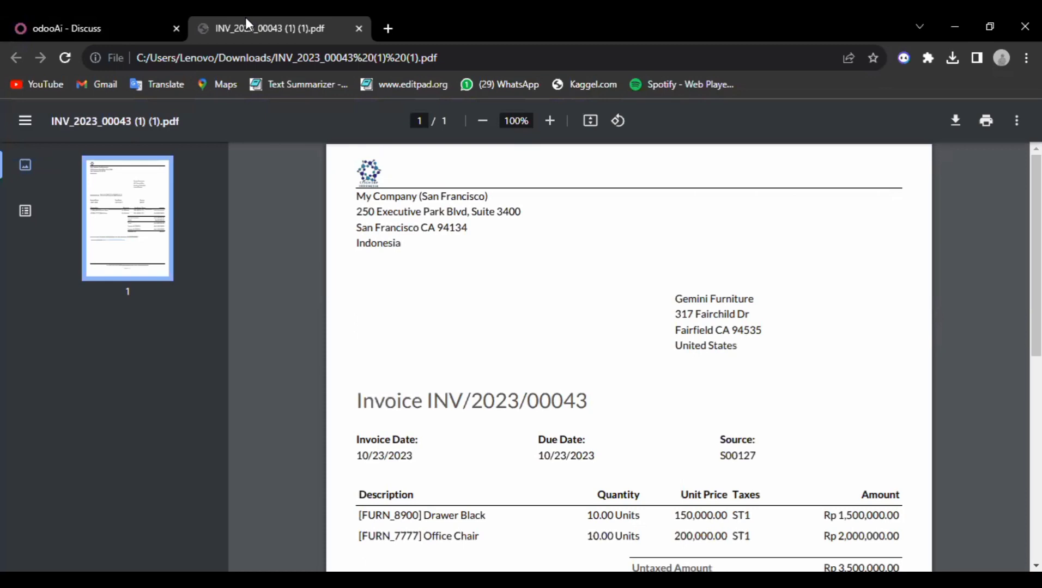
pyautogui.scroll(-4, 560, 288)
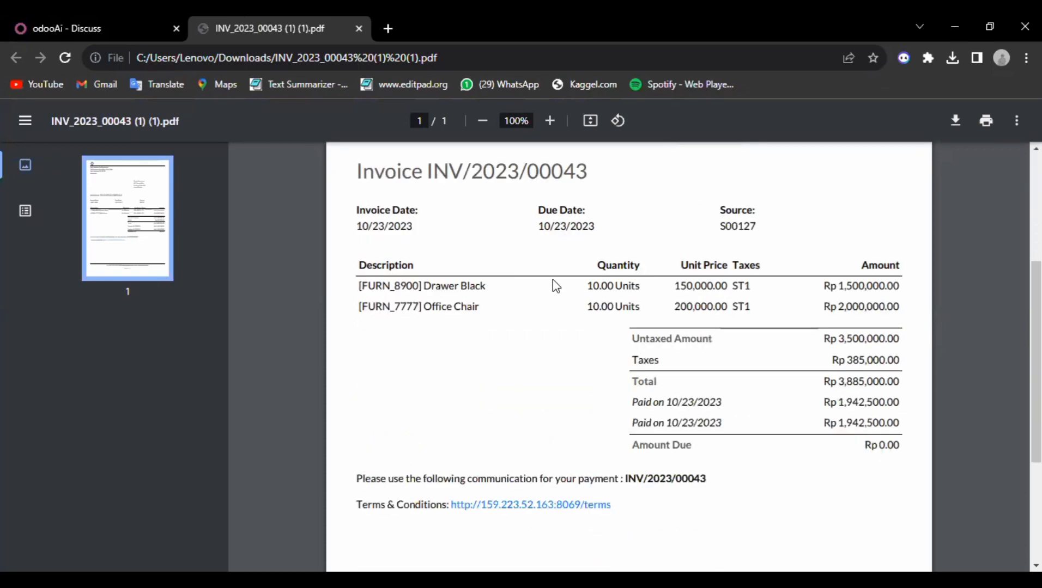
pyautogui.scroll(1, 552, 279)
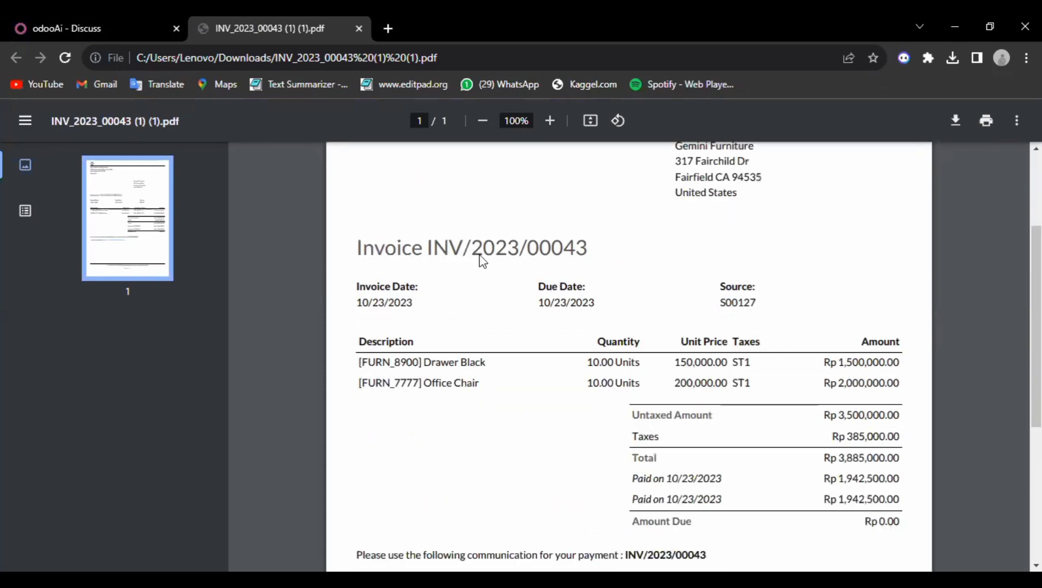
pyautogui.click(58, 17)
# Step: Open the Cash journal's transactions from the Accounting dashboard
pyautogui.click(19, 115)
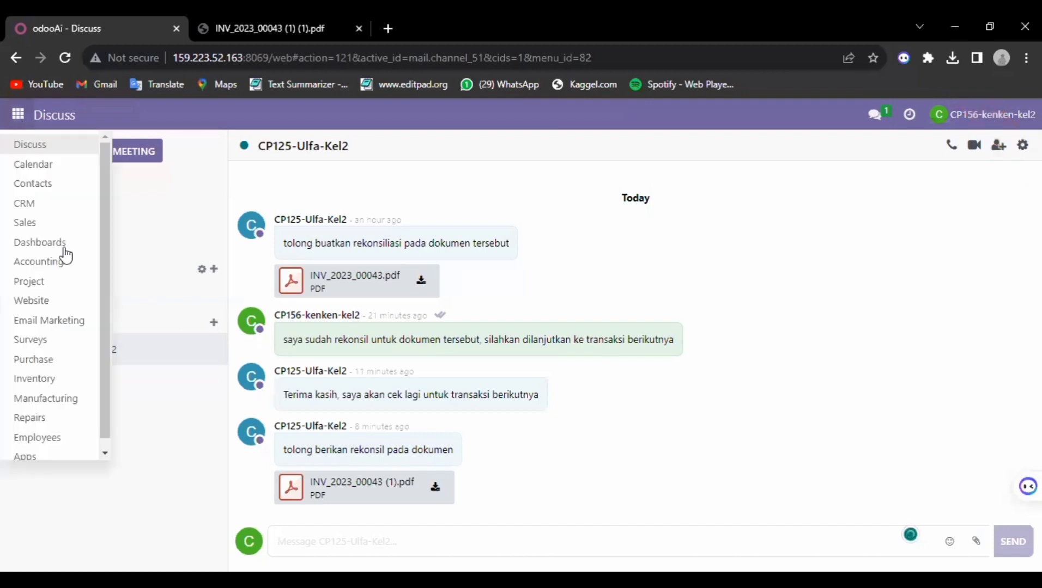
pyautogui.click(63, 268)
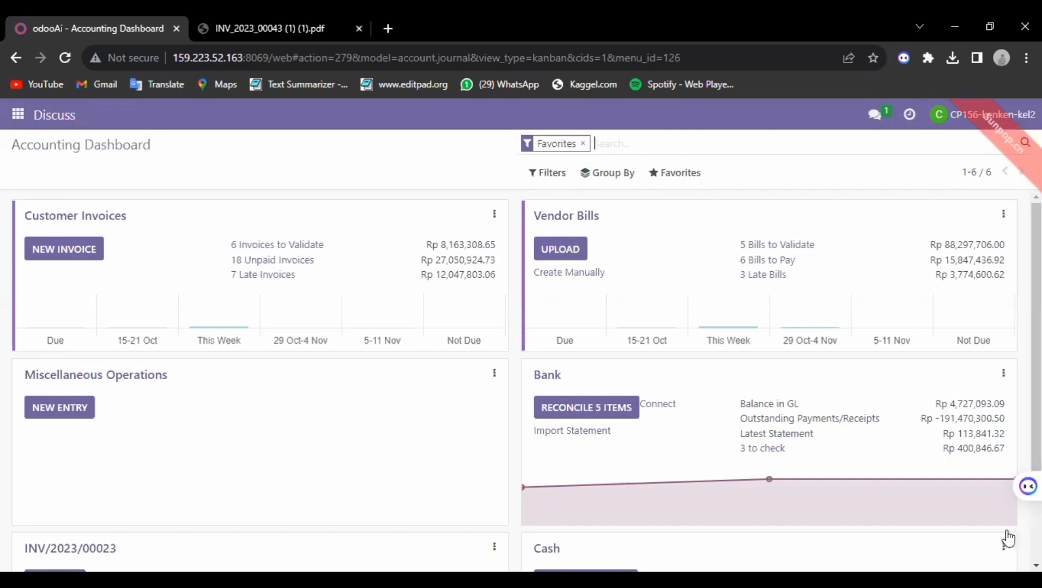
pyautogui.scroll(-3, 1008, 539)
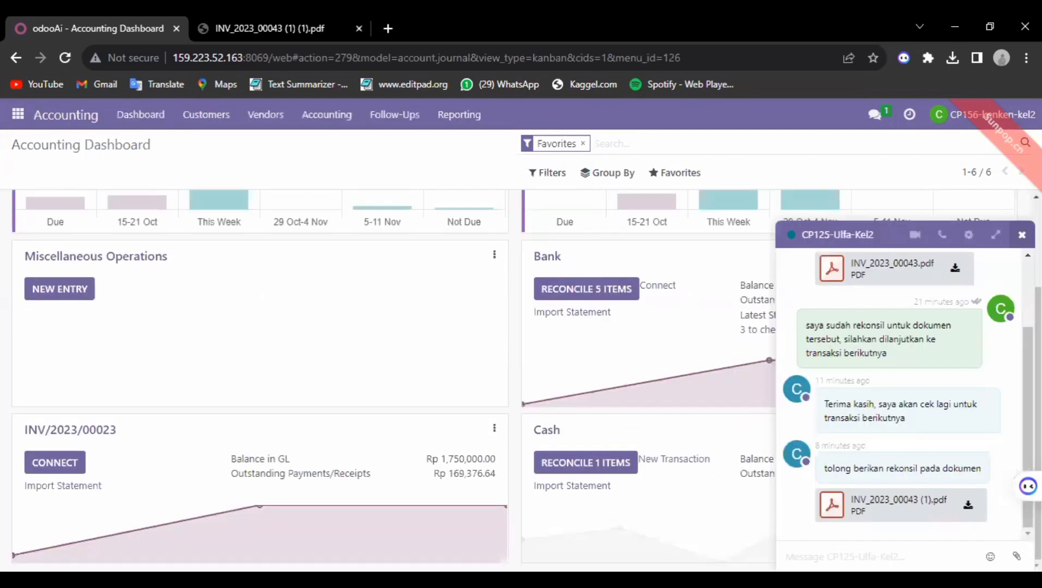
pyautogui.click(1021, 235)
pyautogui.click(1002, 430)
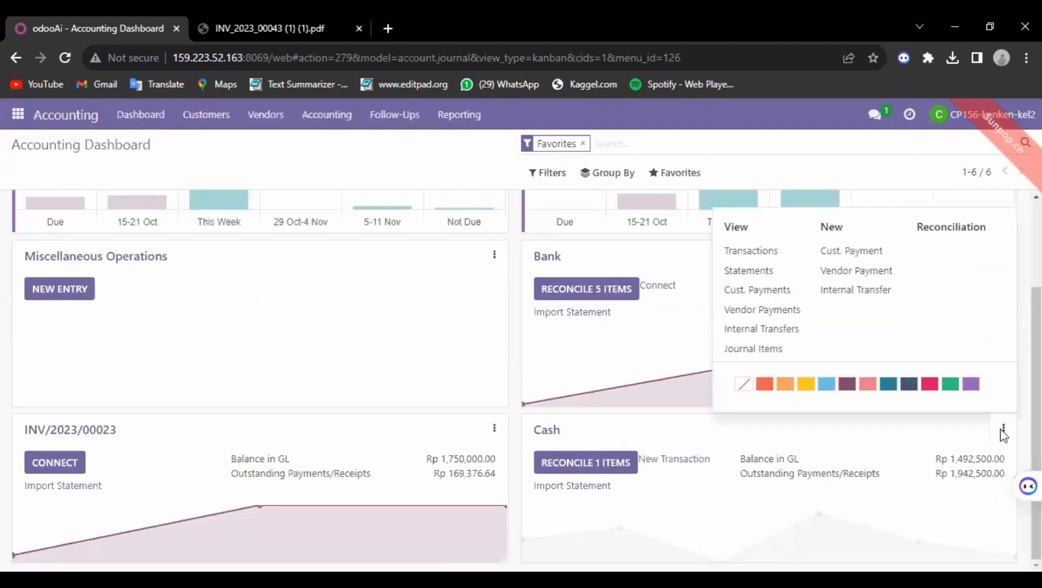
pyautogui.click(750, 252)
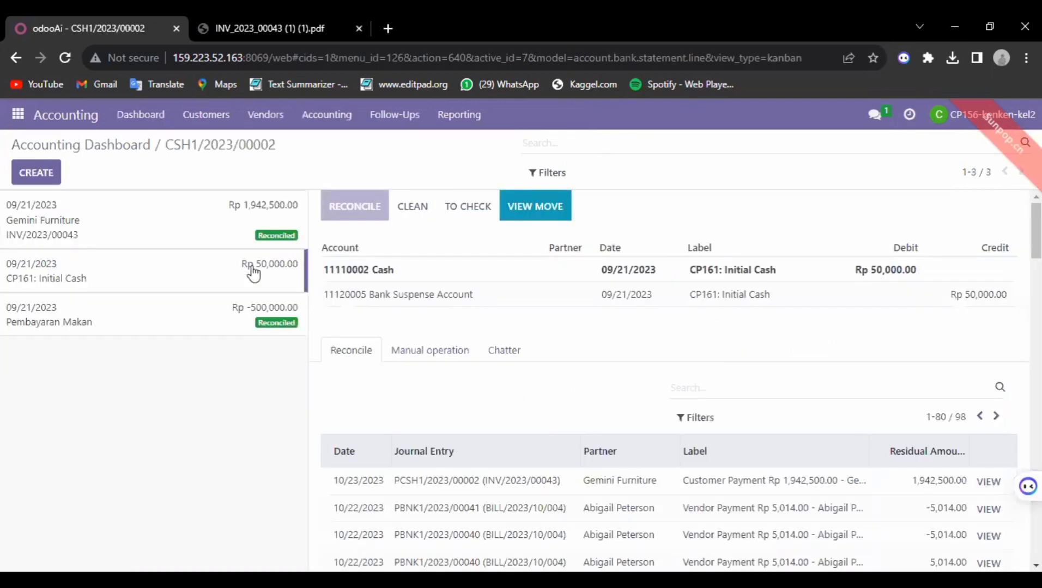
# Step: Add a new Cash statement line labelled INV/2023/00043, copied from the invoice PDF
pyautogui.click(35, 173)
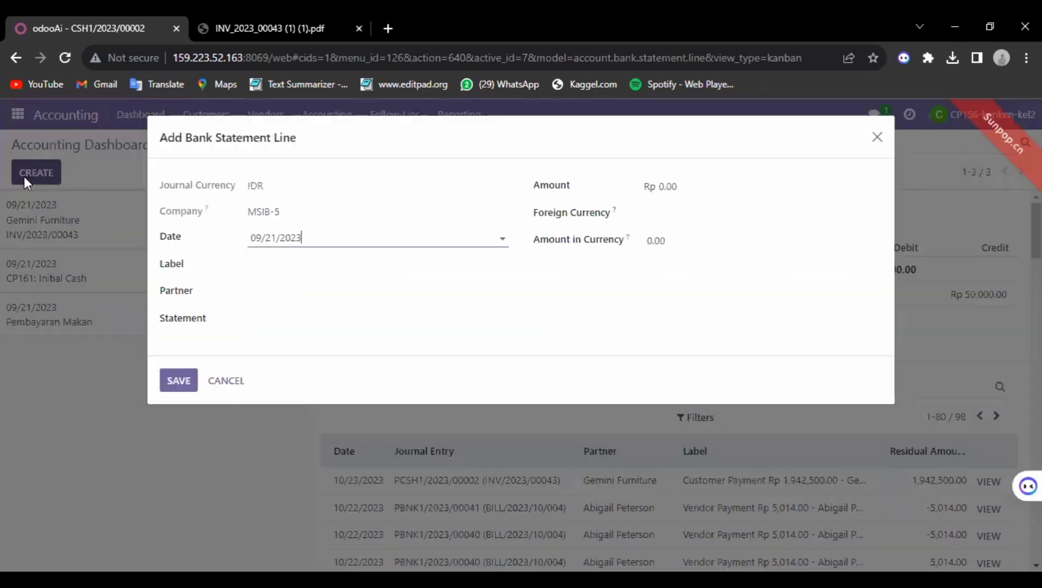
pyautogui.click(289, 266)
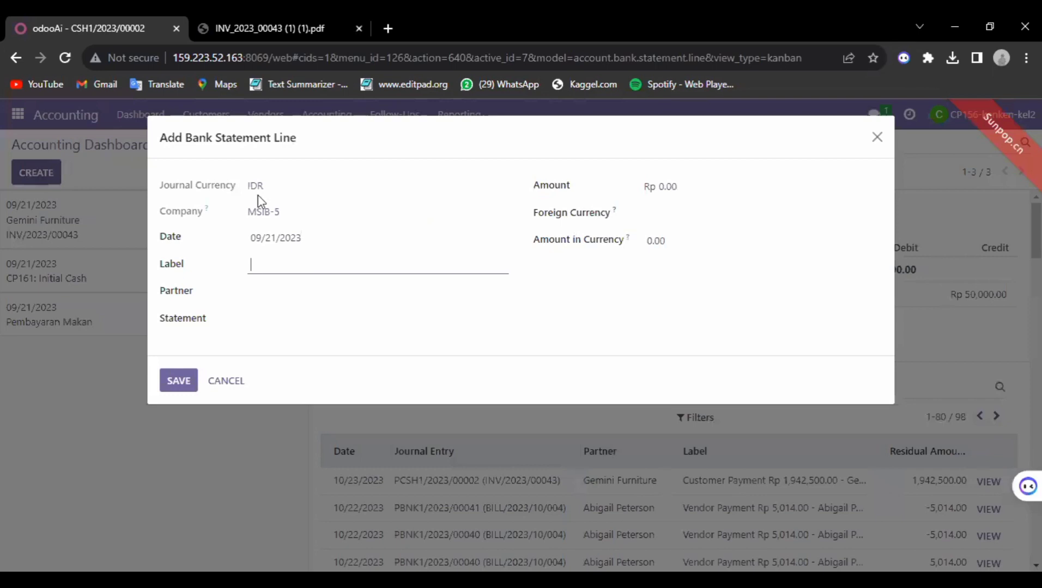
pyautogui.hotkey('ctrl', 'Tab')
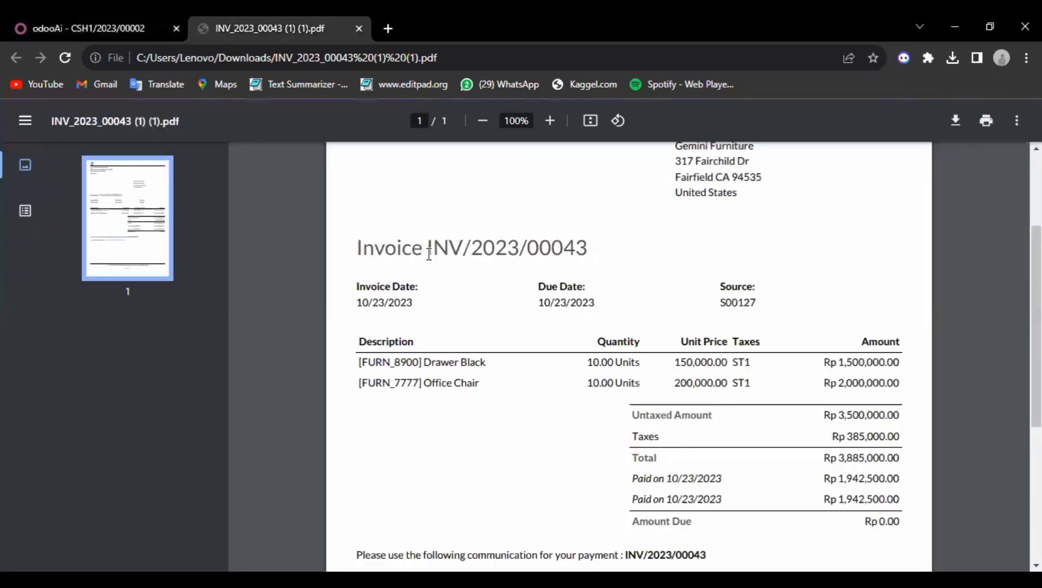
pyautogui.moveTo(434, 251); pyautogui.dragTo(588, 262)
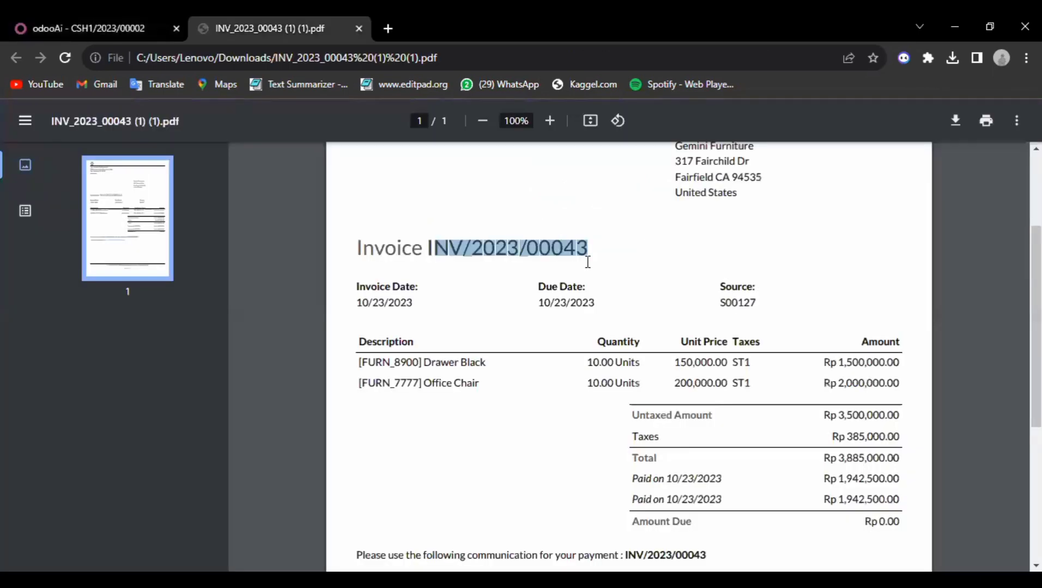
pyautogui.click(133, 19)
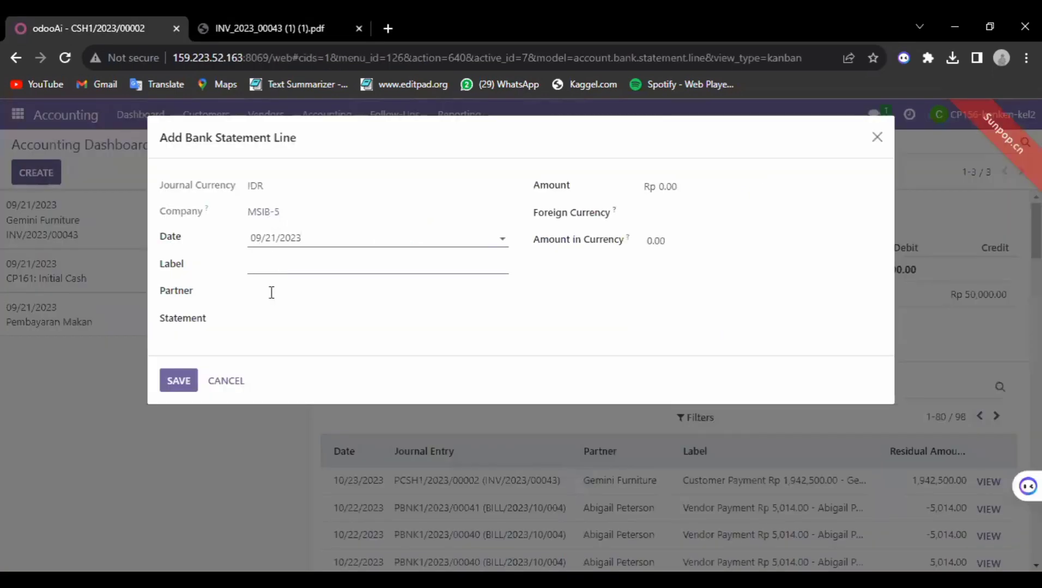
pyautogui.write('INV/2023/00043')
pyautogui.press('Tab')
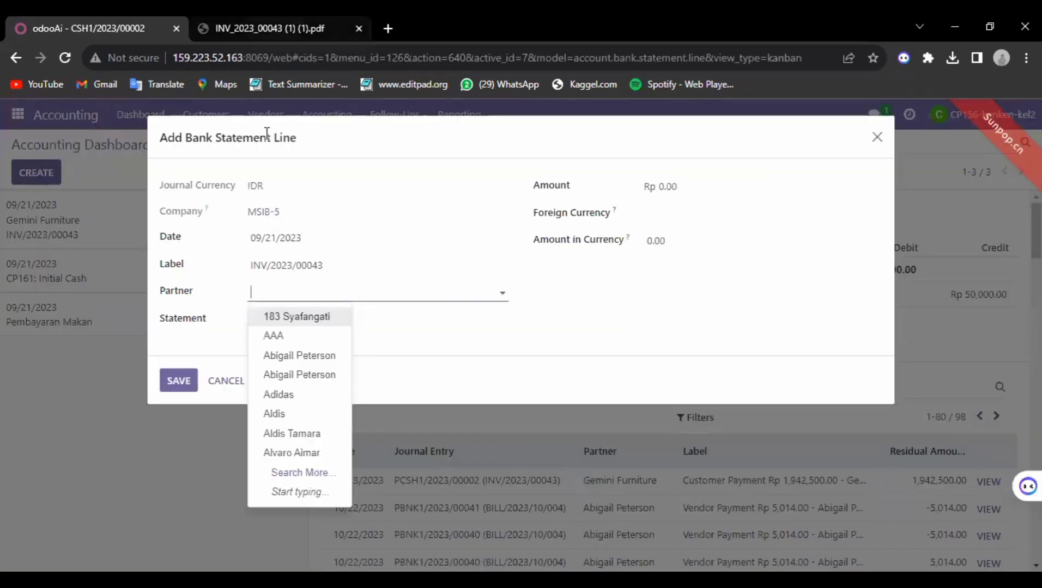
# Step: Set the statement line's partner to Gemini Furniture, taken from the invoice
pyautogui.hotkey('ctrl', 'Tab')
pyautogui.scroll(2, 735, 196)
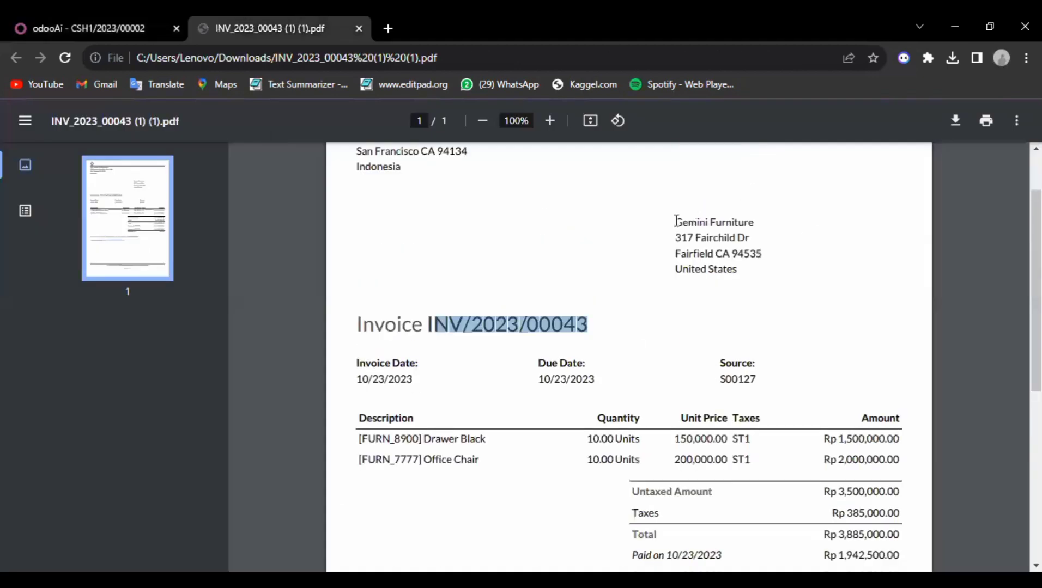
pyautogui.tripleClick(768, 228)
pyautogui.hotkey('ctrl', 'c')
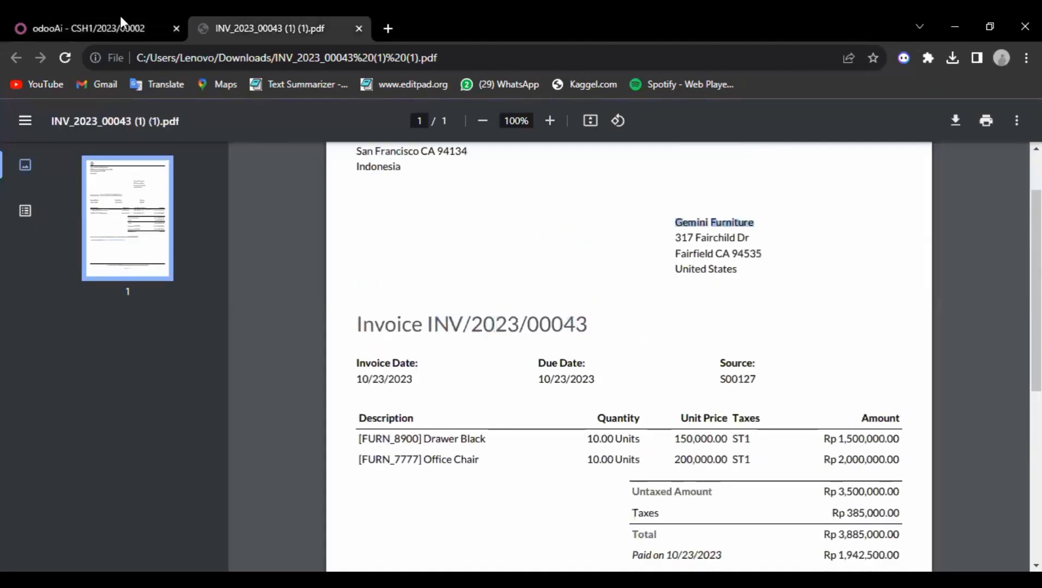
pyautogui.hotkey('ctrl', 'Tab')
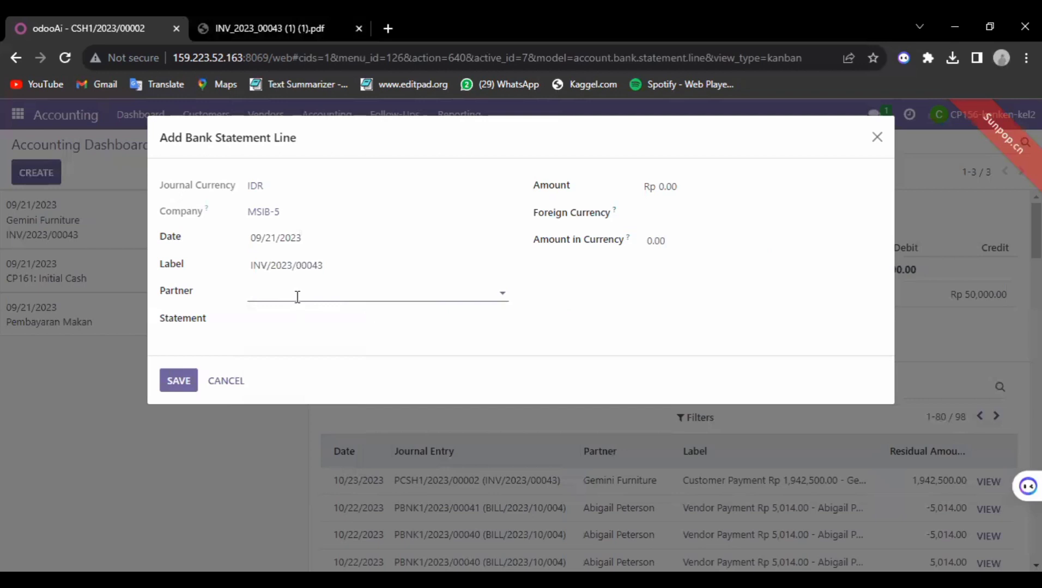
pyautogui.click(297, 296)
pyautogui.hotkey('ctrl', 'v')
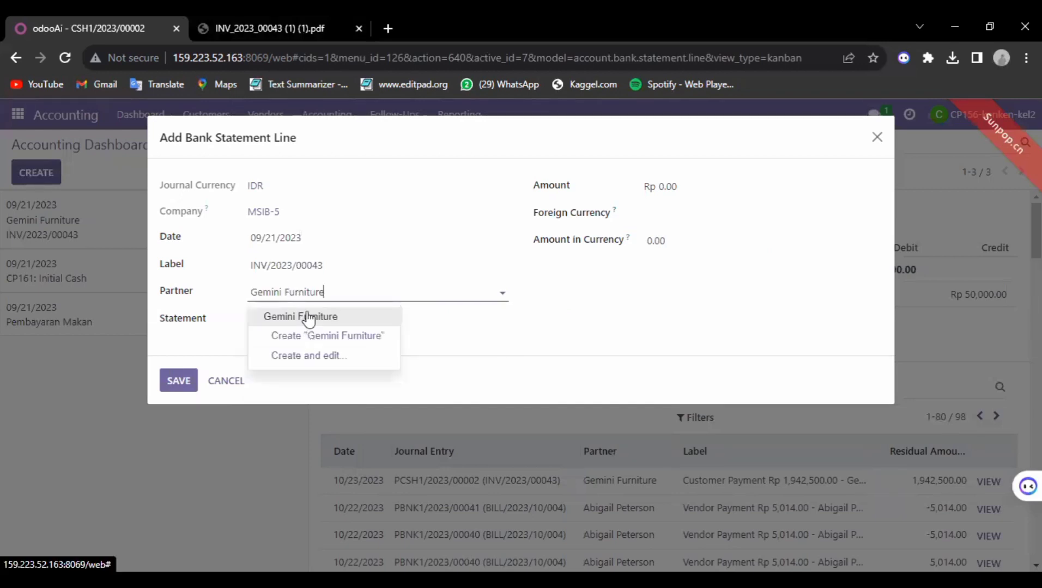
pyautogui.press('Return')
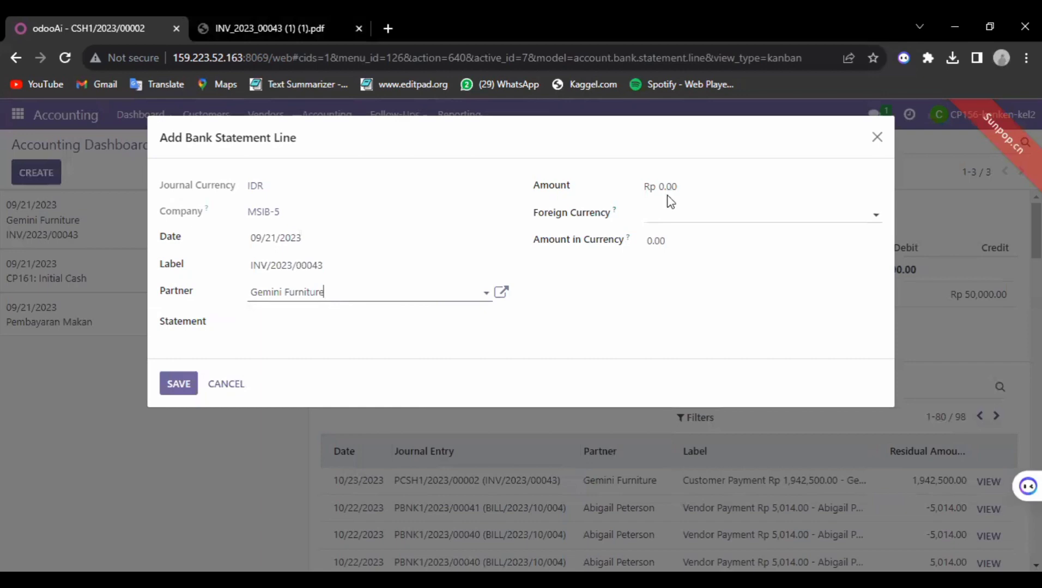
# Step: Set amount 1,942,500.00, foreign currency IDR and amount in currency 1,942,500.00
pyautogui.hotkey('ctrl', 'Tab')
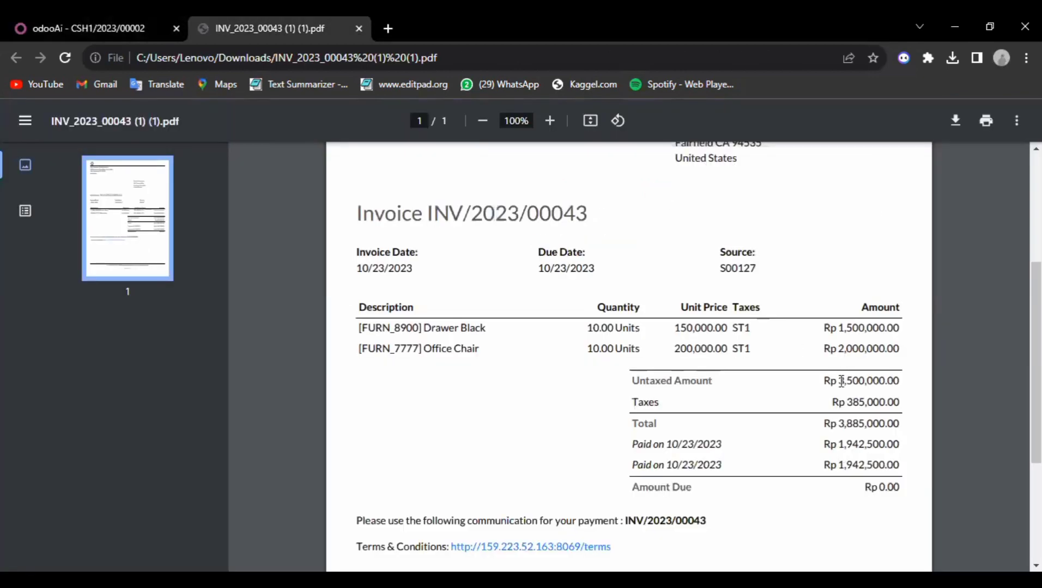
pyautogui.scroll(-1, 842, 381)
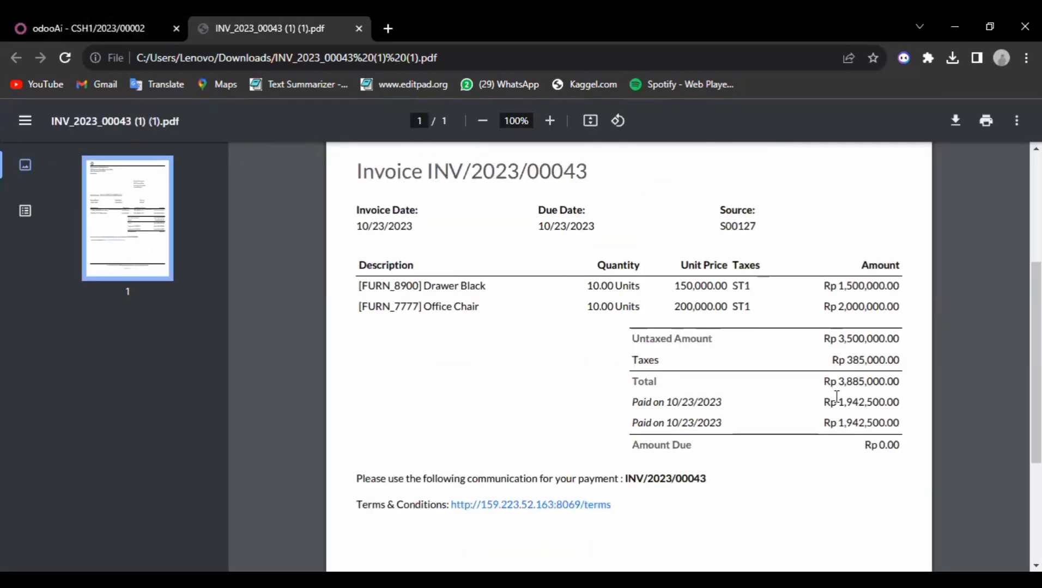
pyautogui.doubleClick(897, 400)
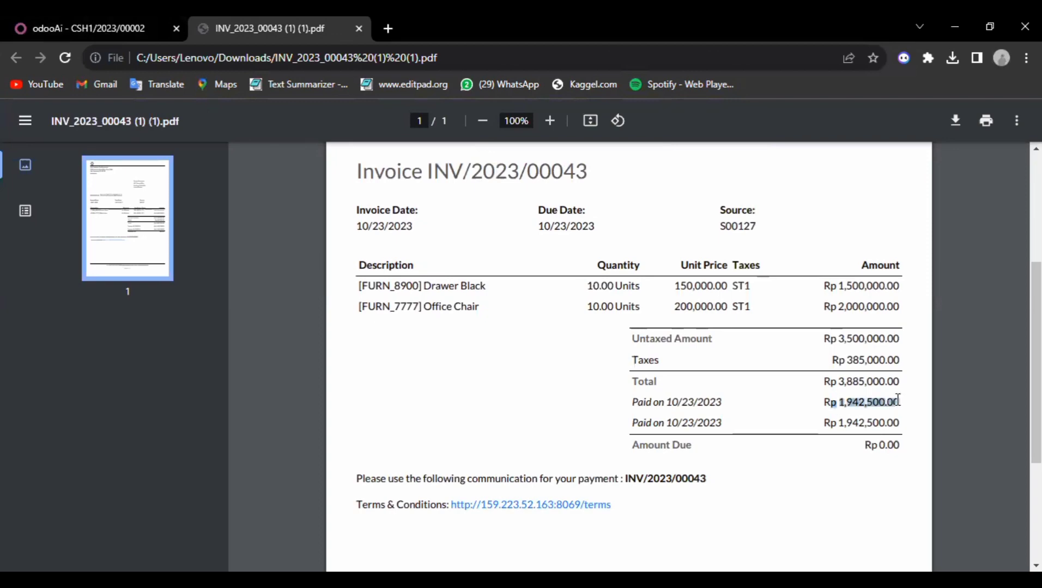
pyautogui.moveTo(881, 406); pyautogui.dragTo(904, 403)
pyautogui.hotkey('ctrl', 'c')
pyautogui.hotkey('ctrl', 'Tab')
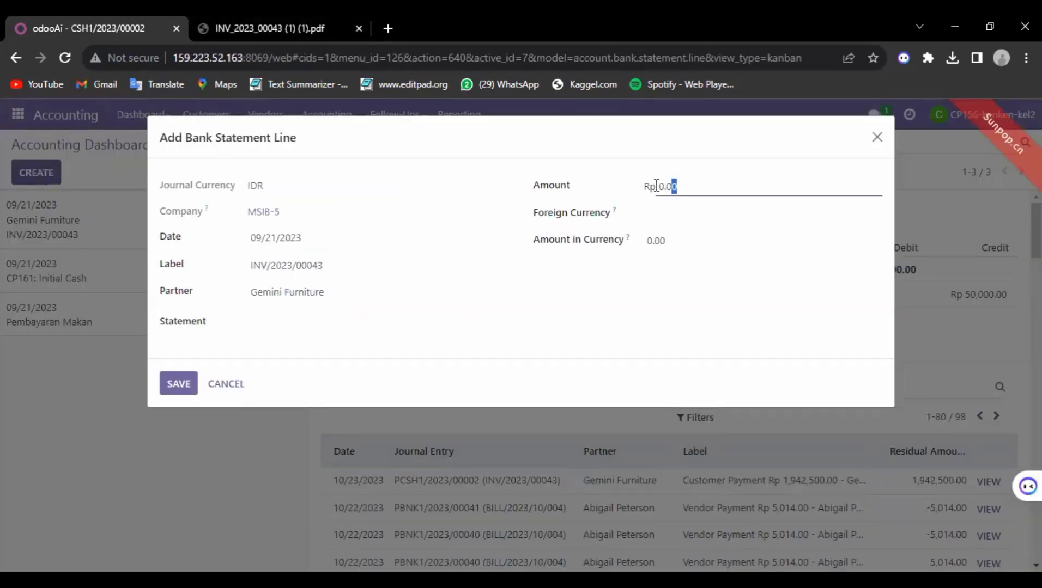
pyautogui.doubleClick(660, 186)
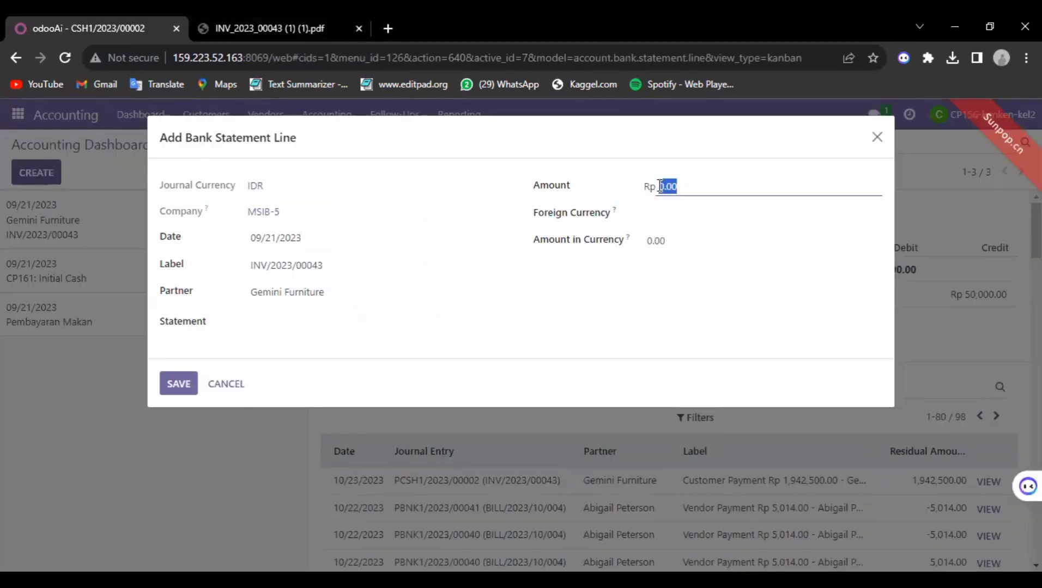
pyautogui.hotkey('ctrl', 'v')
pyautogui.click(671, 217)
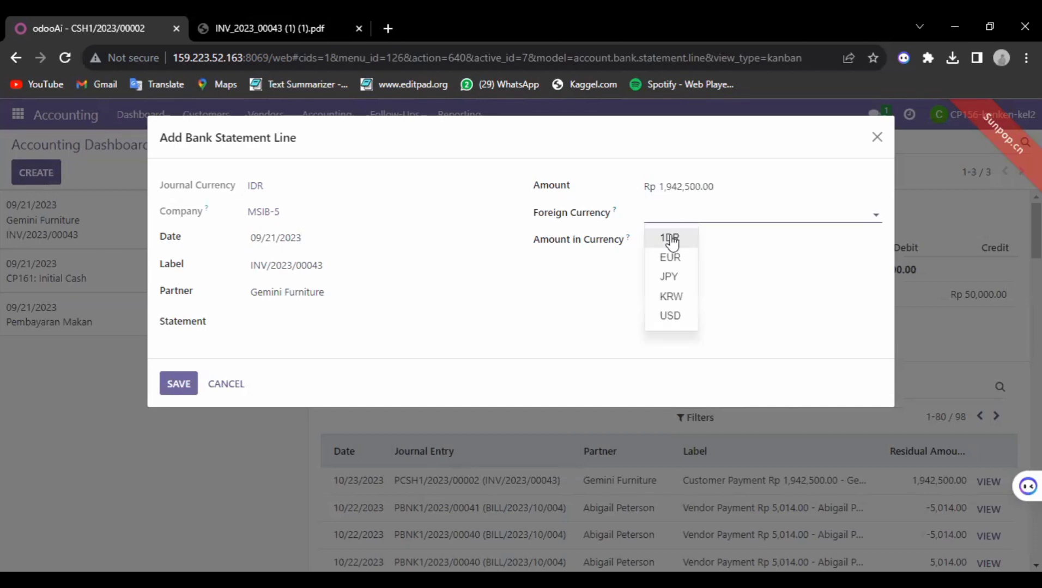
pyautogui.click(670, 237)
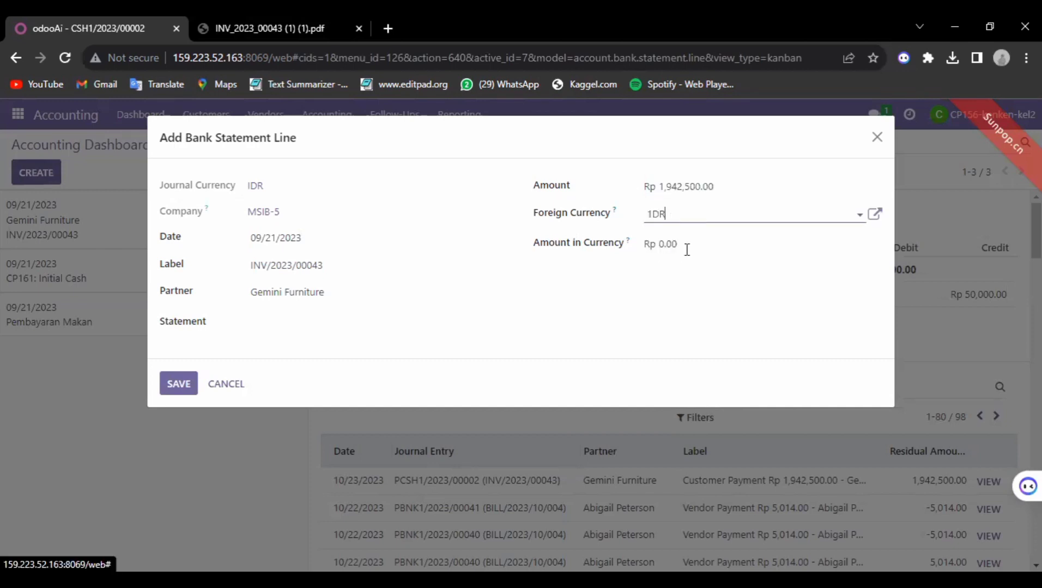
pyautogui.click(652, 246)
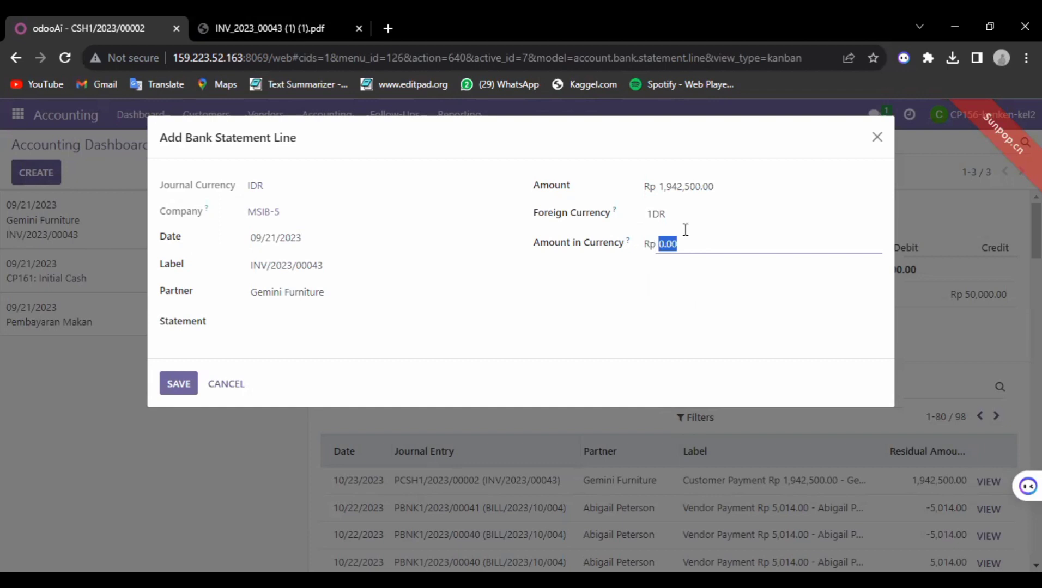
pyautogui.hotkey('ctrl', 'v')
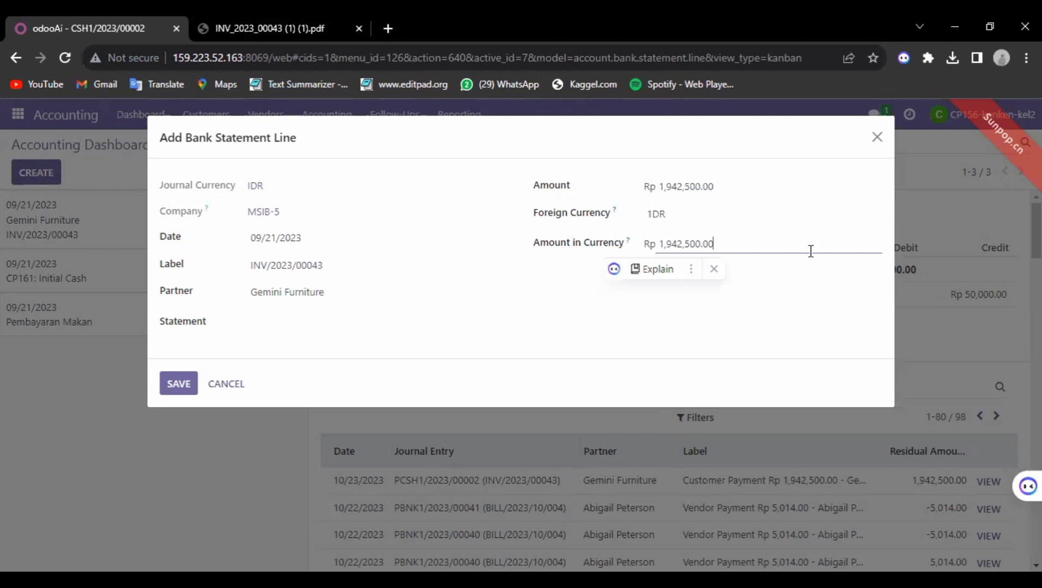
# Step: Save the new Gemini Furniture statement line and reopen it
pyautogui.click(720, 235)
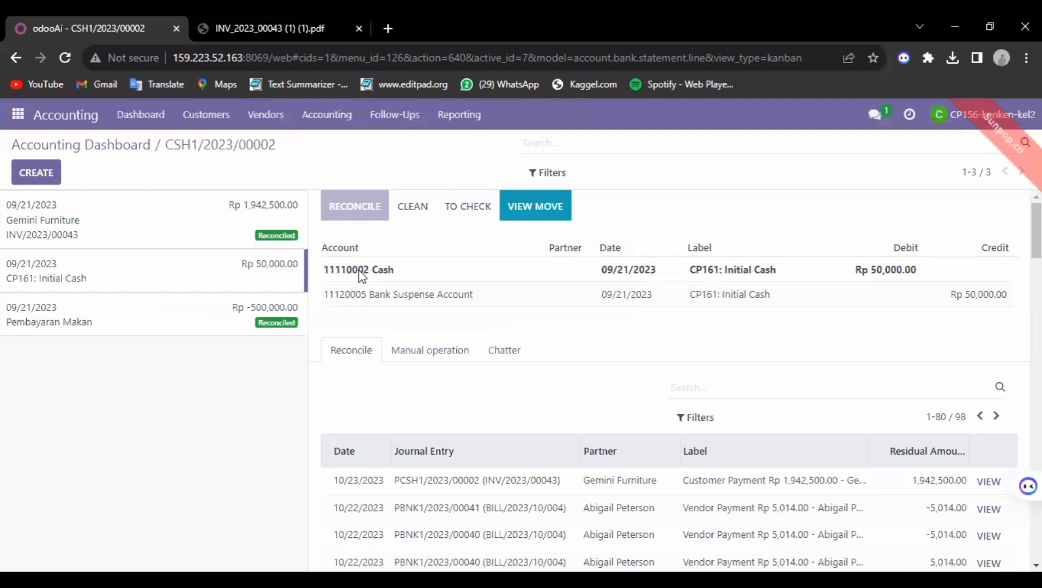
pyautogui.click(213, 233)
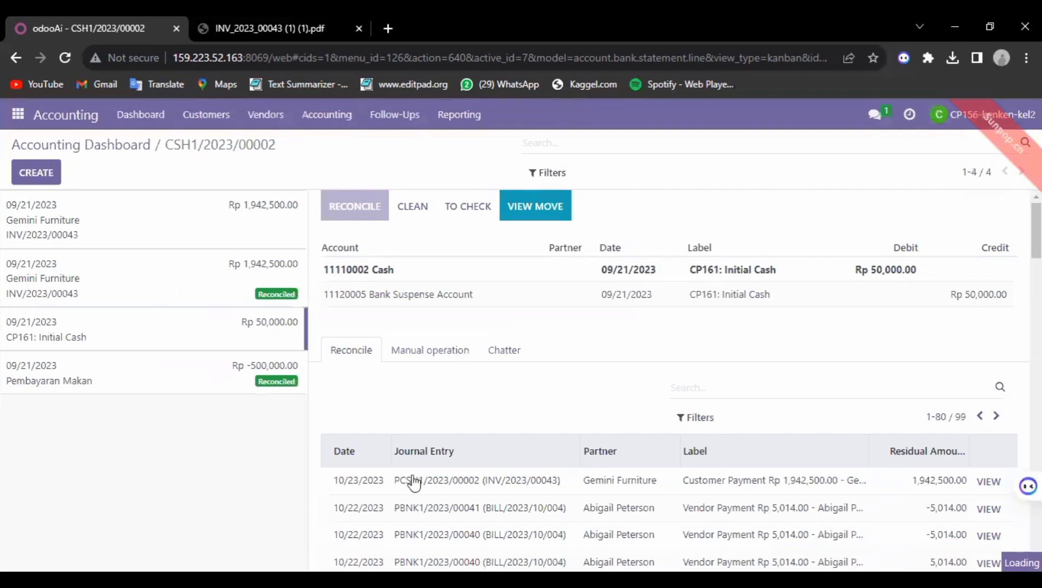
pyautogui.click(189, 232)
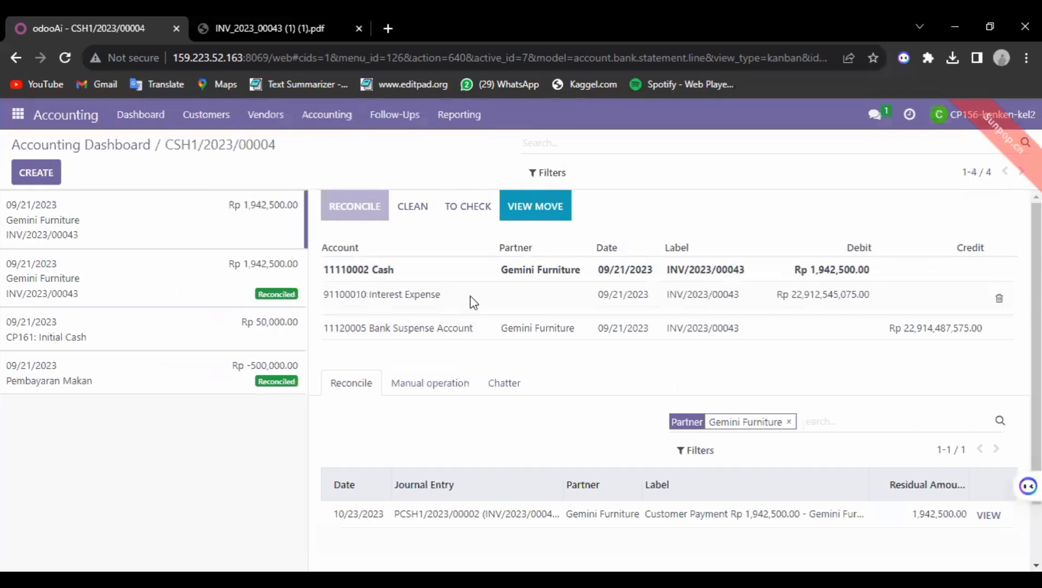
# Step: Drop the Interest Expense line, match the PCSH1/2023/00002 payment, and validate
pyautogui.click(1008, 301)
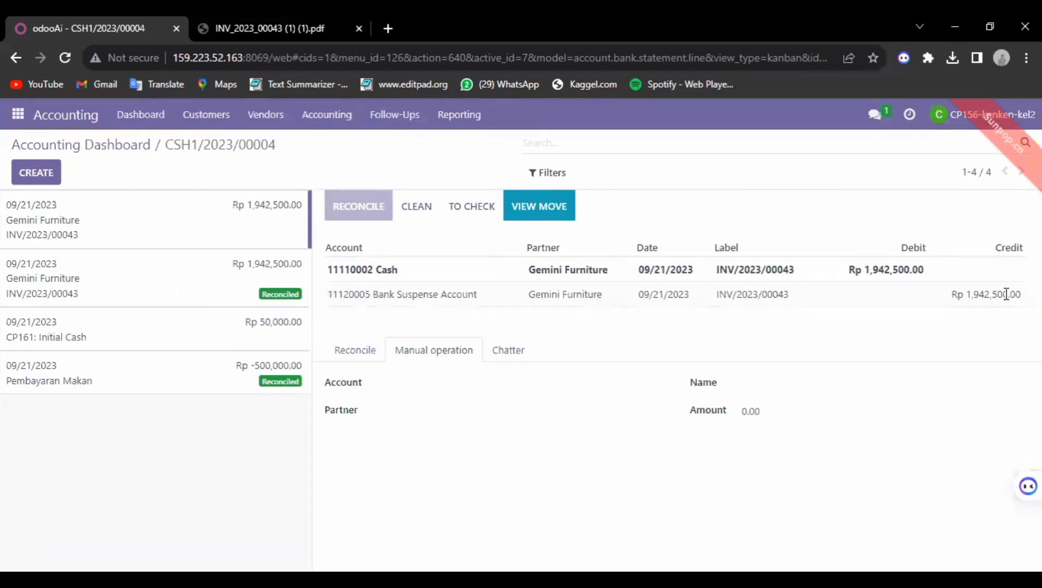
pyautogui.click(367, 351)
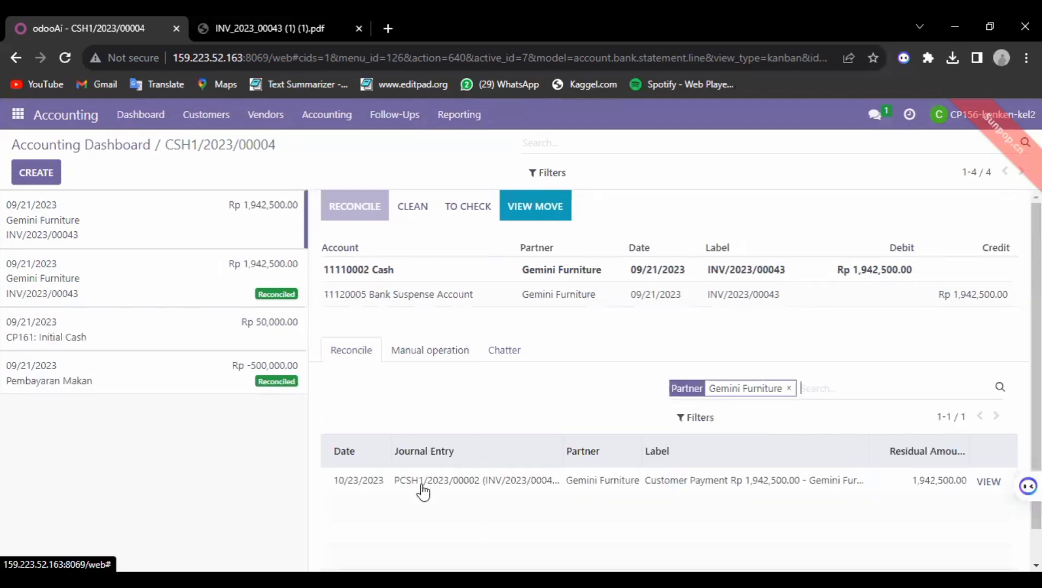
pyautogui.doubleClick(424, 484)
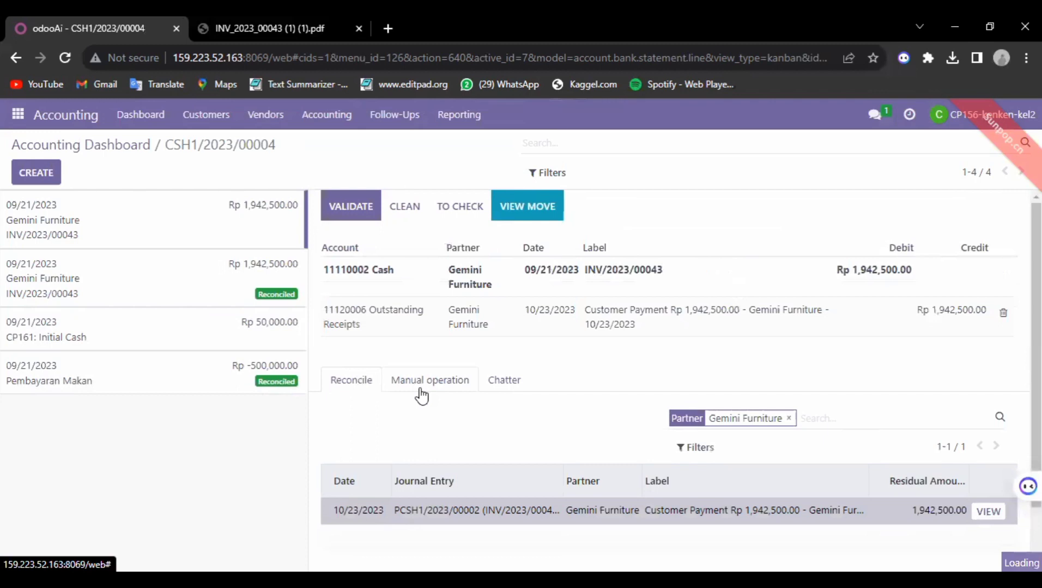
pyautogui.click(351, 208)
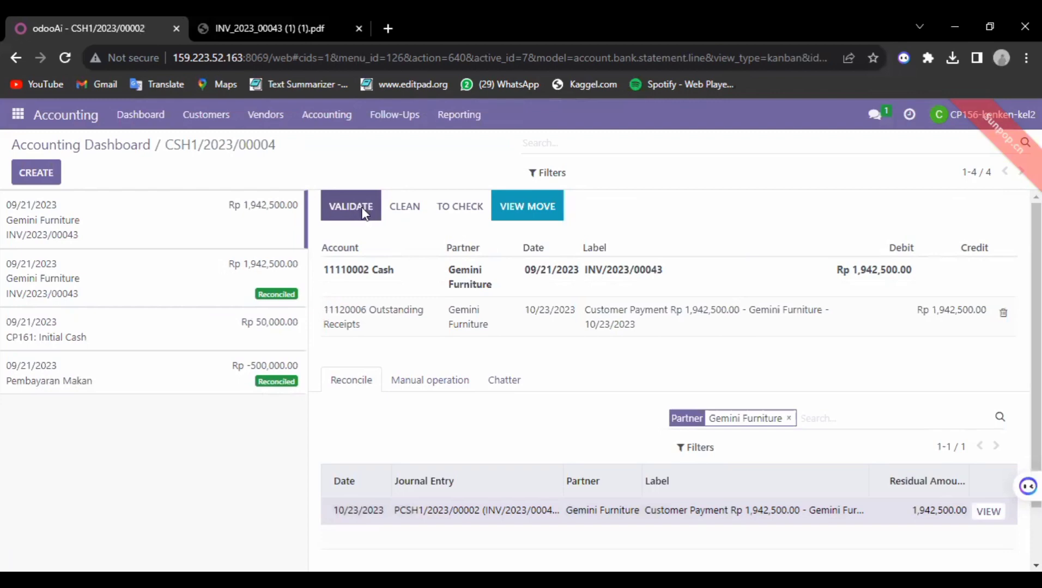
pyautogui.click(360, 208)
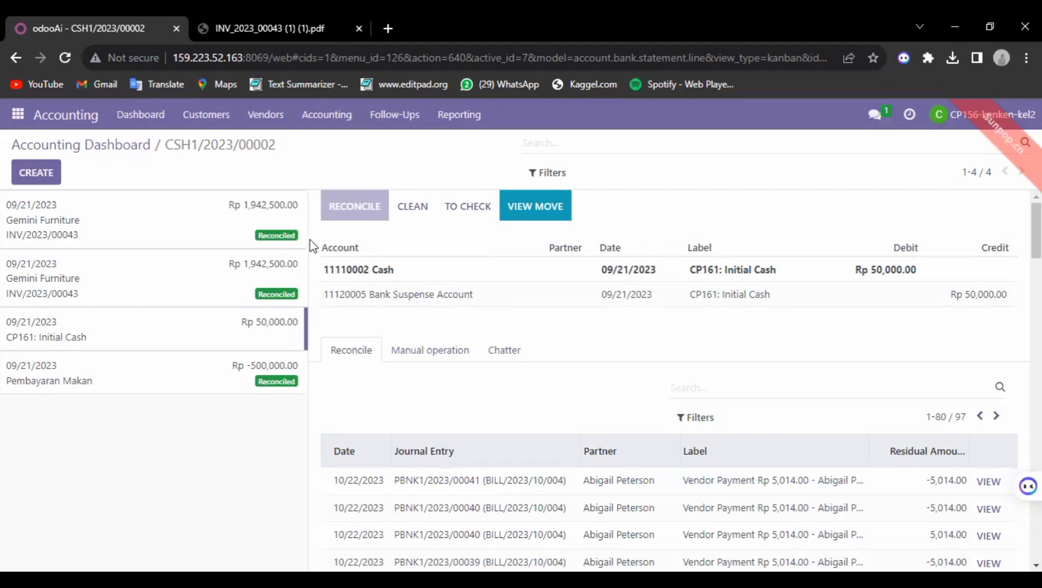
pyautogui.click(12, 117)
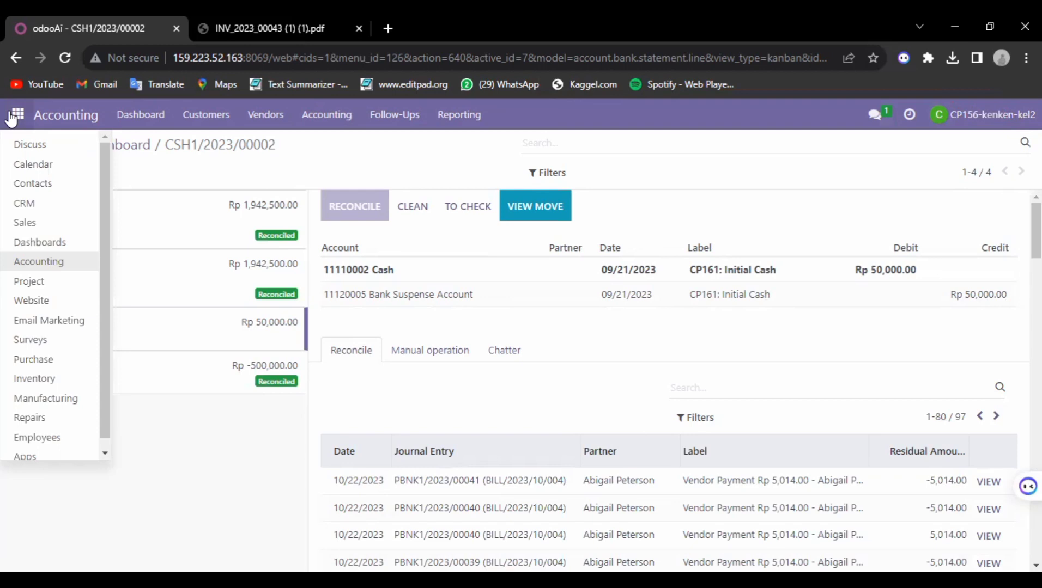
# Step: Reply in the direct chat that the 2nd reconciliation is done, asking them to check the document
pyautogui.click(43, 146)
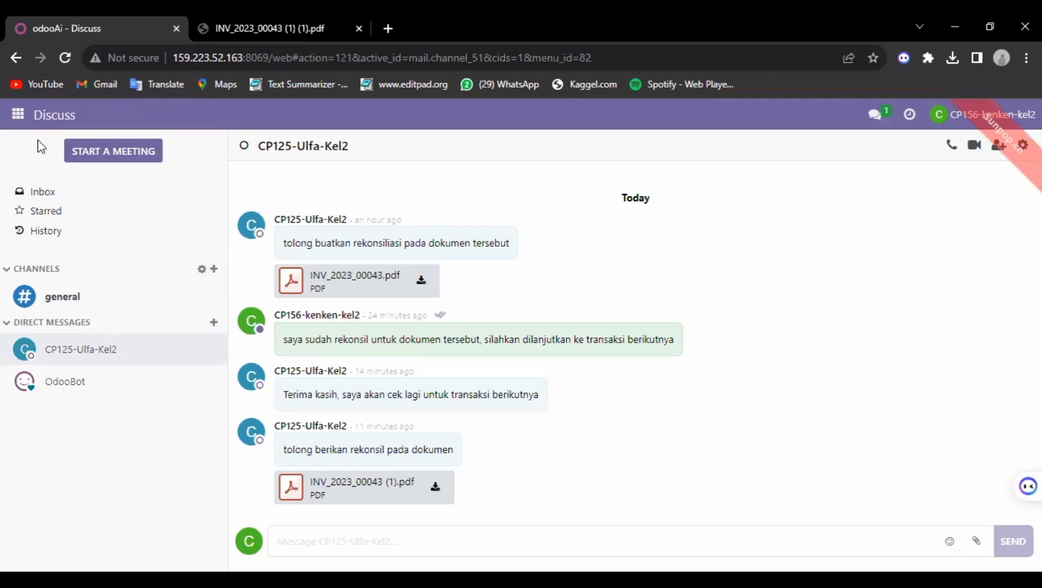
pyautogui.click(407, 541)
pyautogui.write('k')
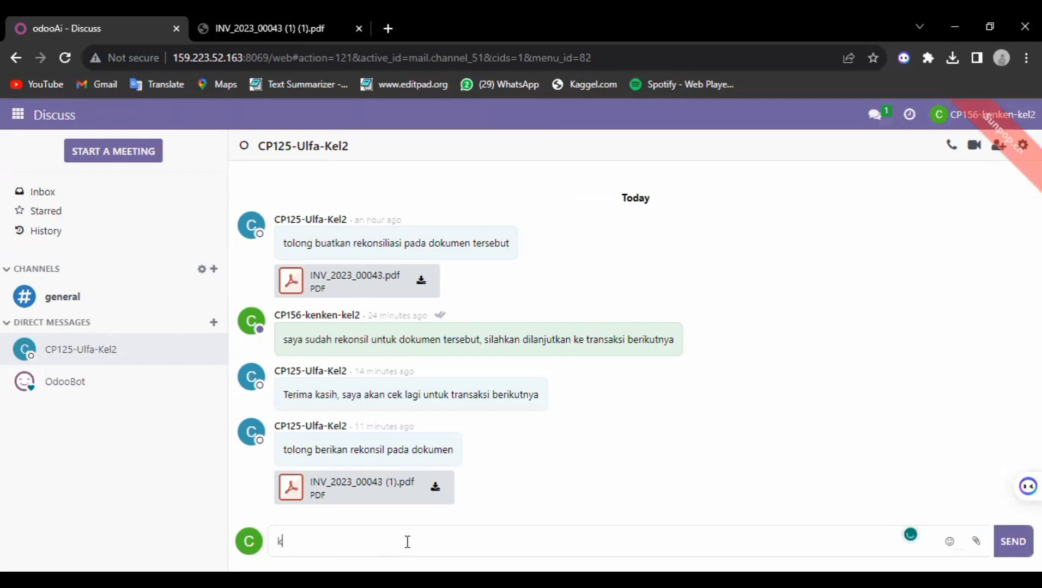
pyautogui.press('BackSpace')
pyautogui.write('saya sudah melakukan rekonsil ke 2')
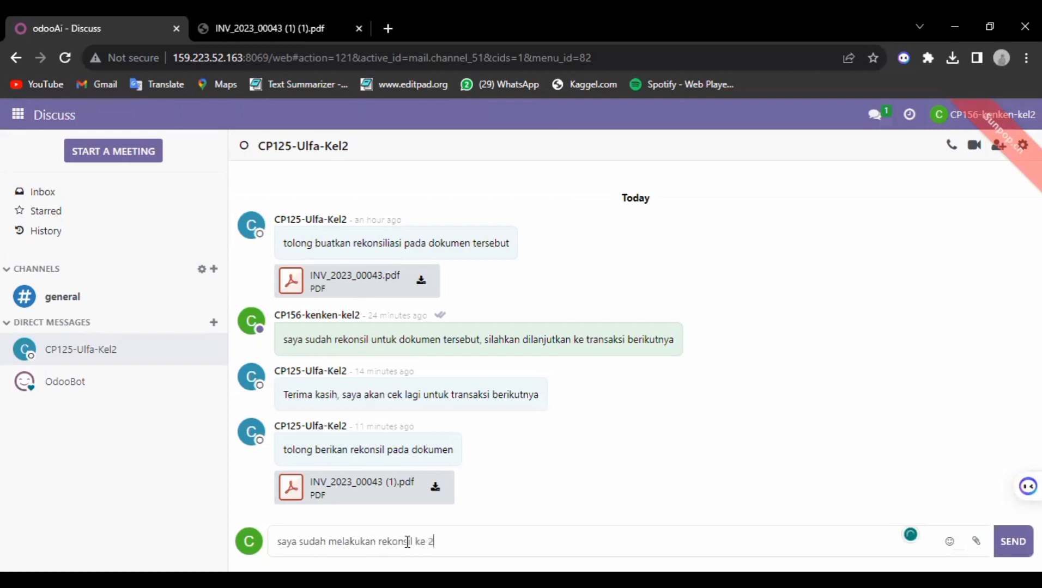
pyautogui.write(', bisa di cekk dokumennya')
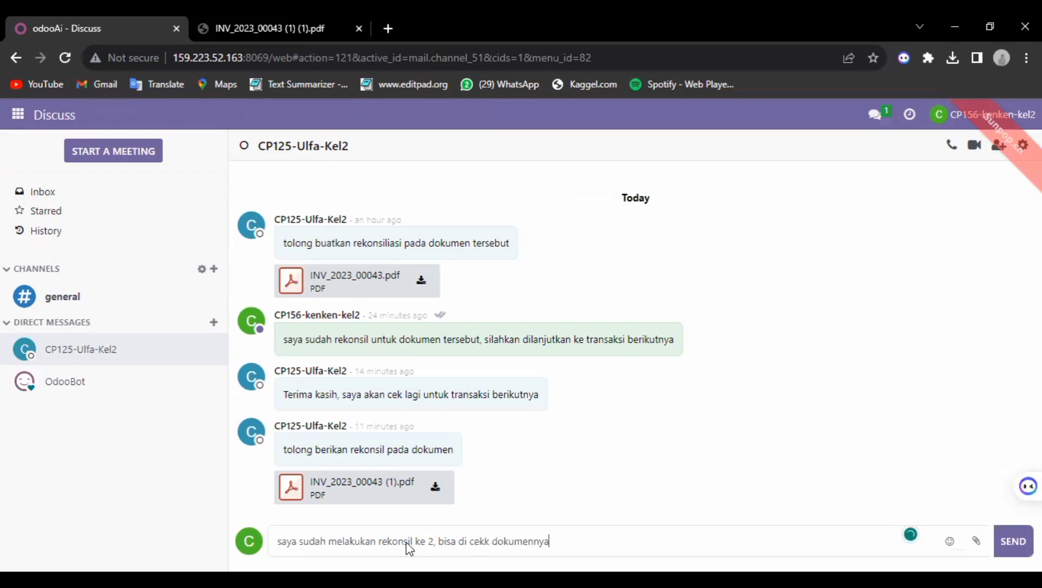
pyautogui.click(1009, 534)
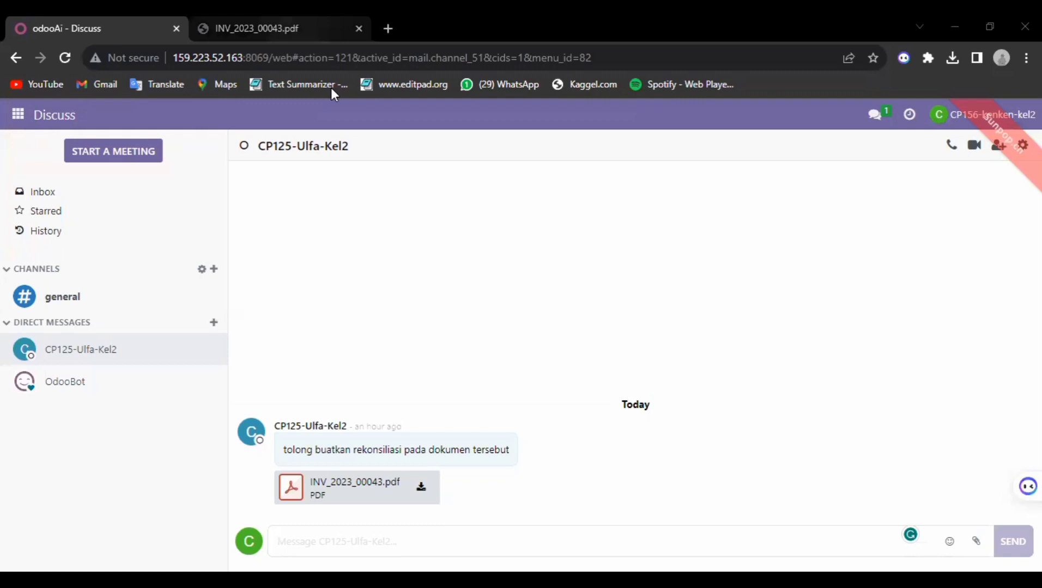
# Step: Switch to Accounting, close the chat popup, and list the Cash journal's transactions (CSH1/2023/00002)
pyautogui.hotkey('ctrl', 'Tab')
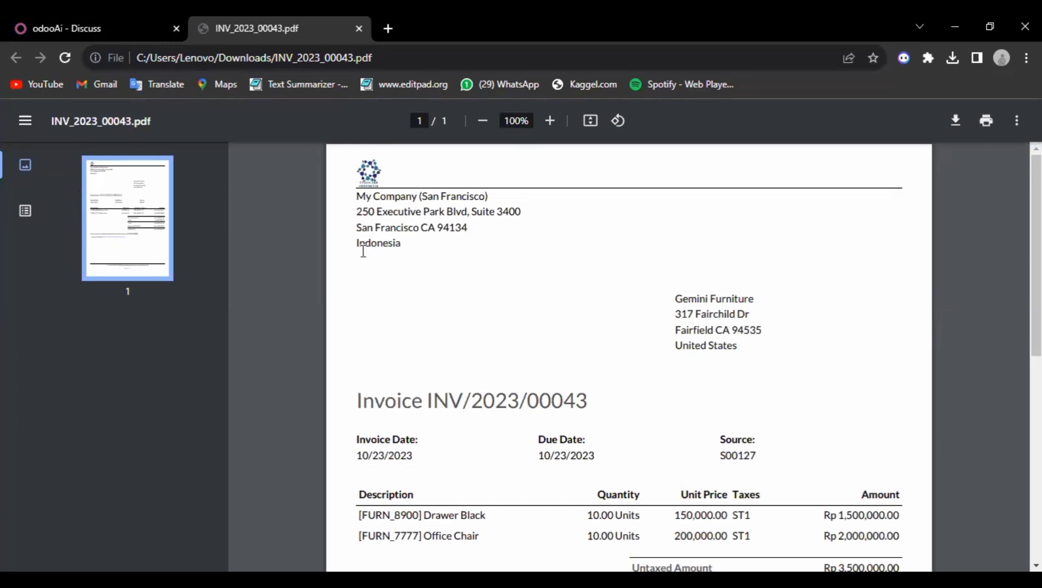
pyautogui.click(86, 17)
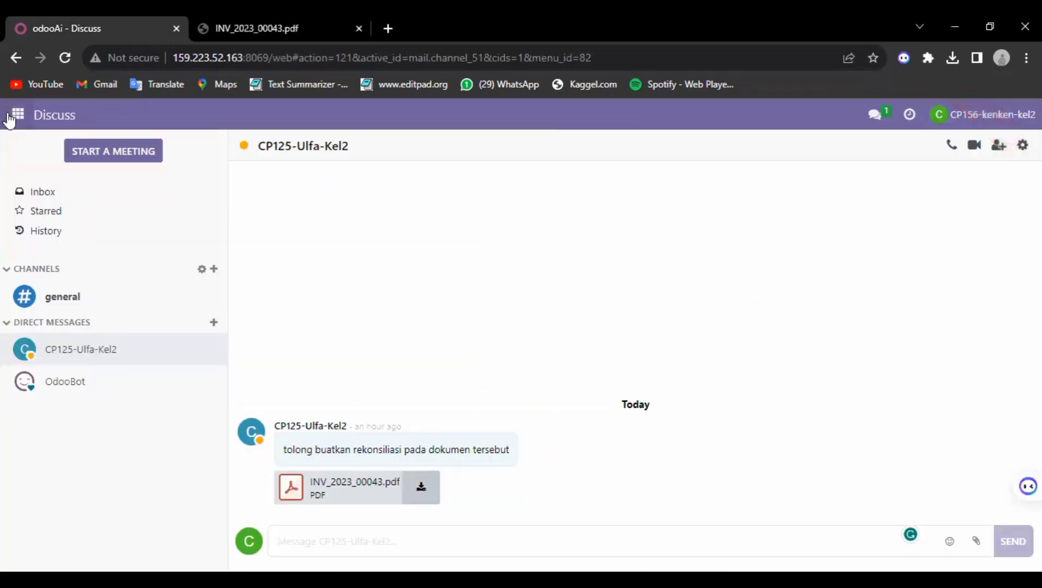
pyautogui.click(18, 114)
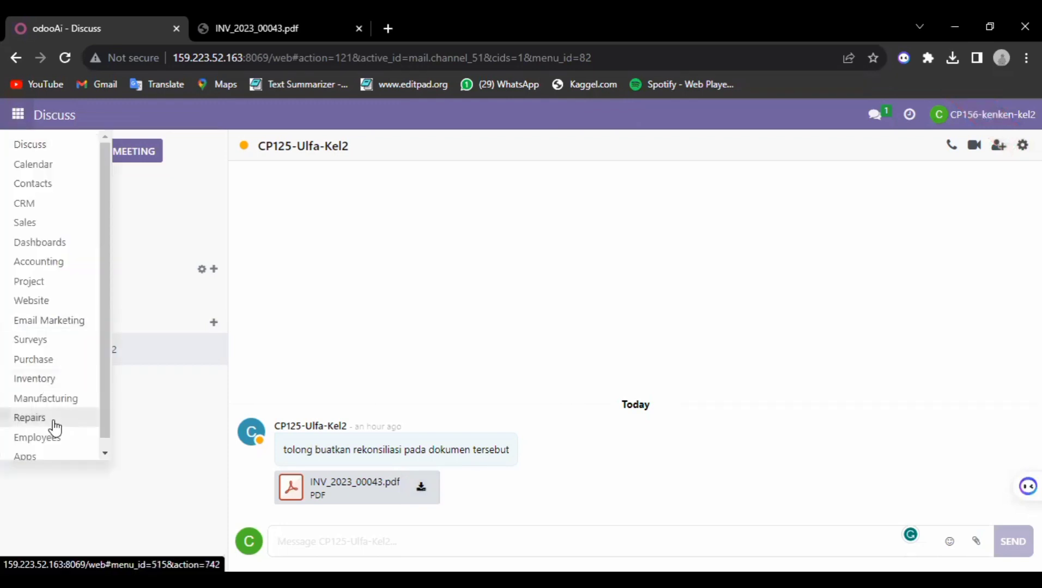
pyautogui.click(56, 264)
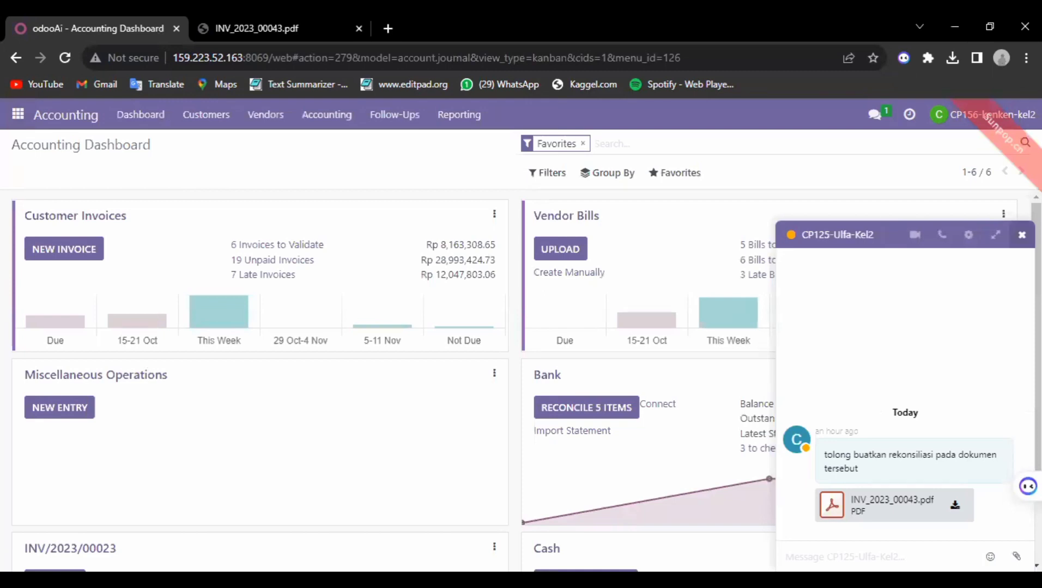
pyautogui.click(1021, 235)
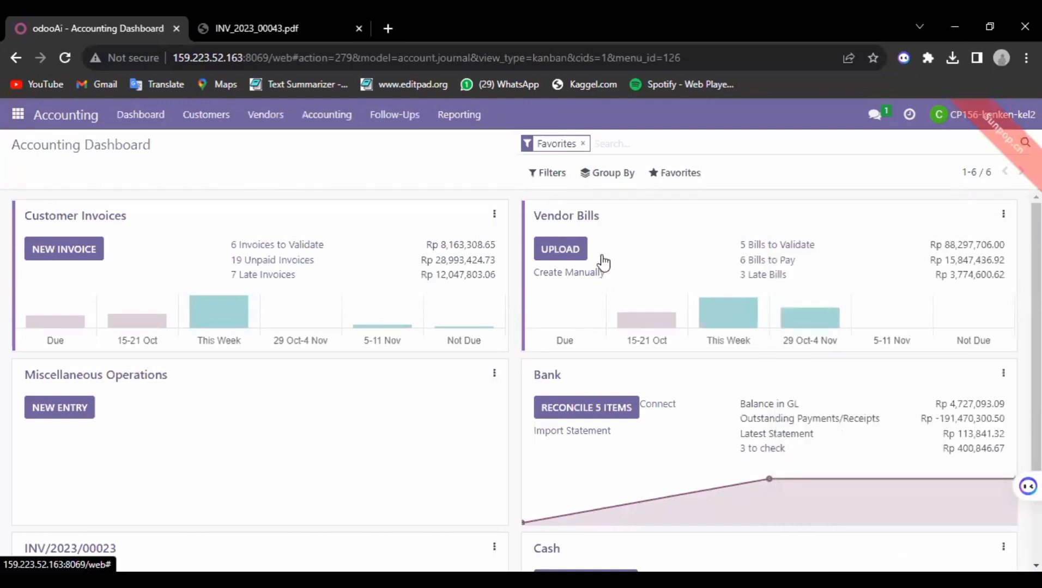
pyautogui.scroll(-2, 603, 263)
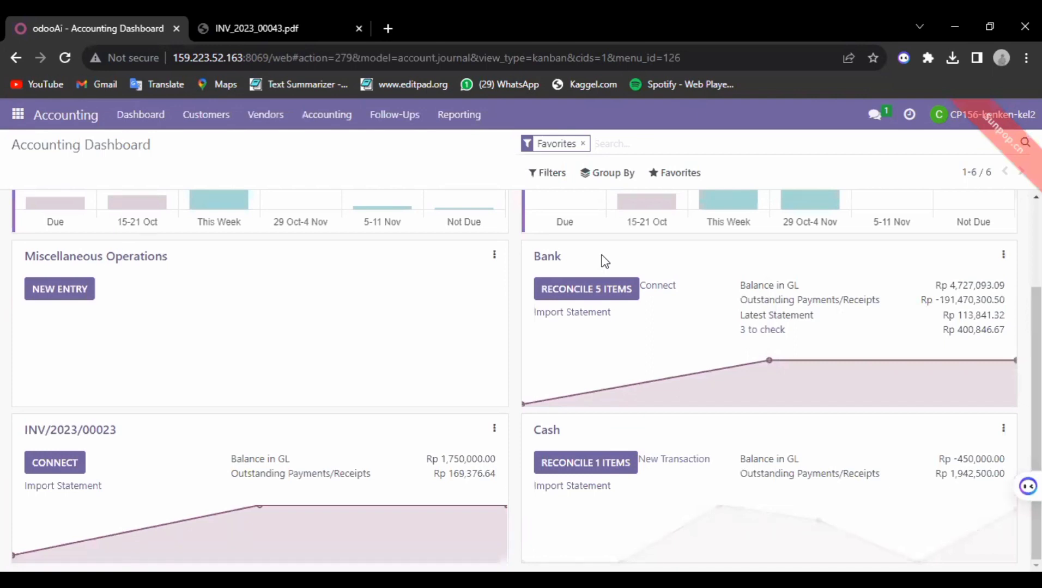
pyautogui.click(1005, 433)
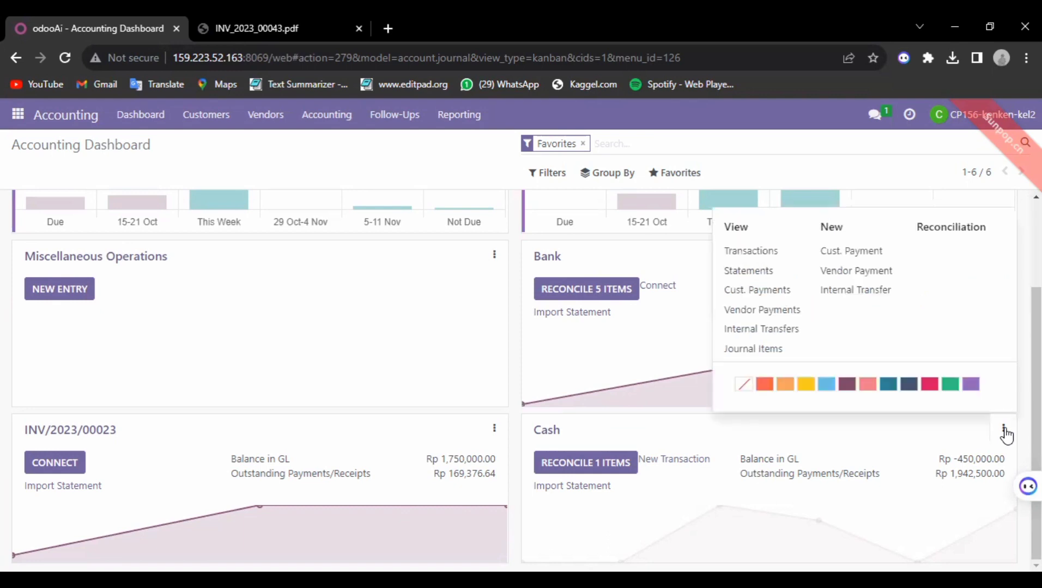
pyautogui.click(765, 253)
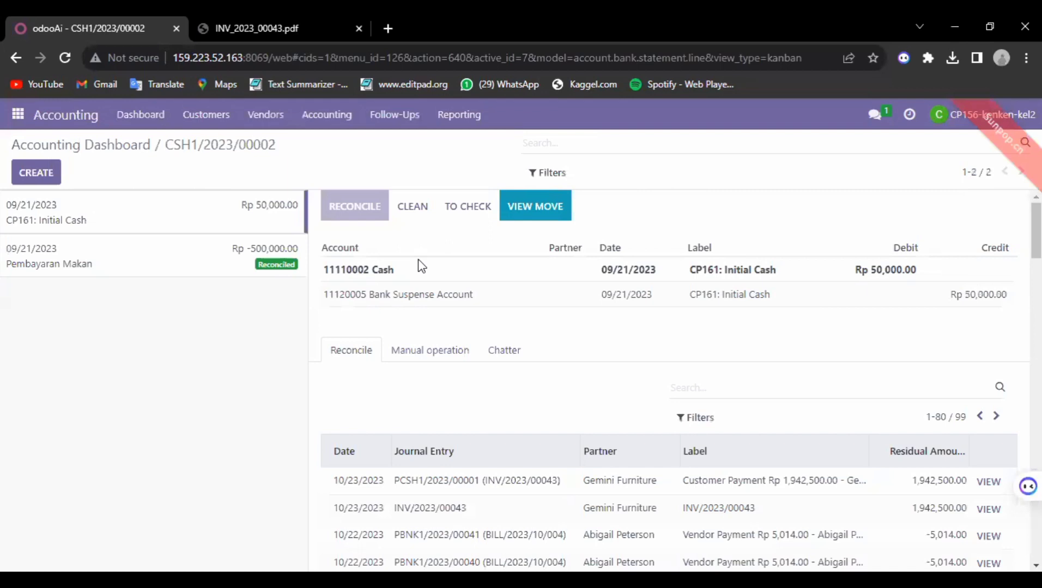
# Step: Create a new Cash statement line labelled INV/2023/00043, copied from the invoice PDF
pyautogui.click(32, 175)
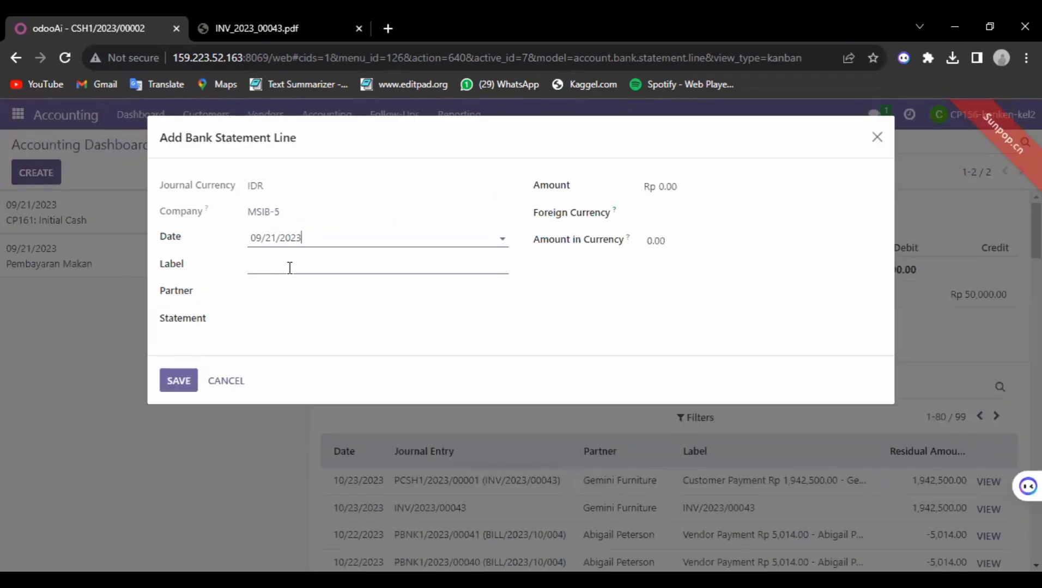
pyautogui.click(289, 268)
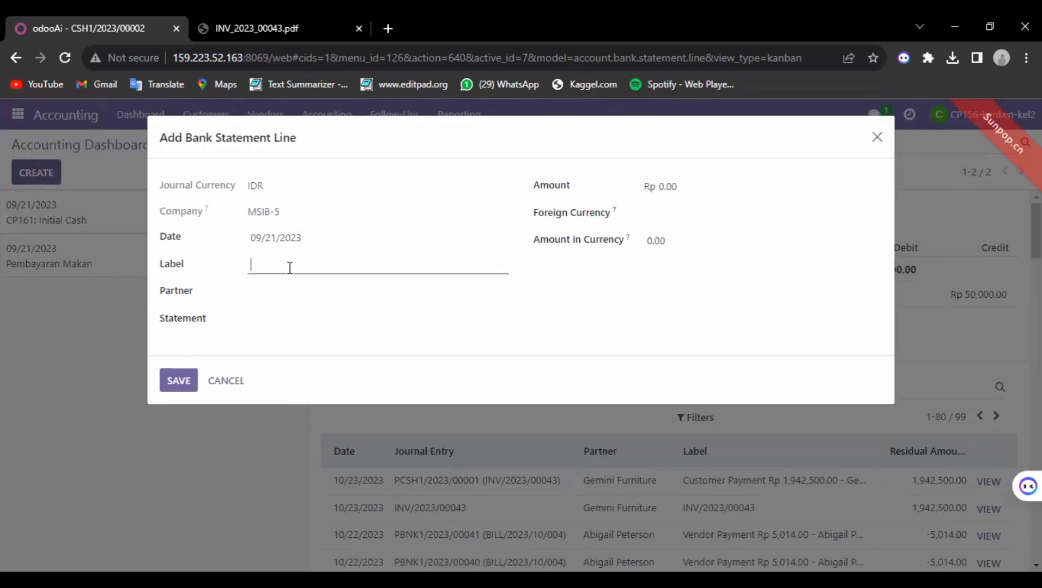
pyautogui.hotkey('ctrl', 'Tab')
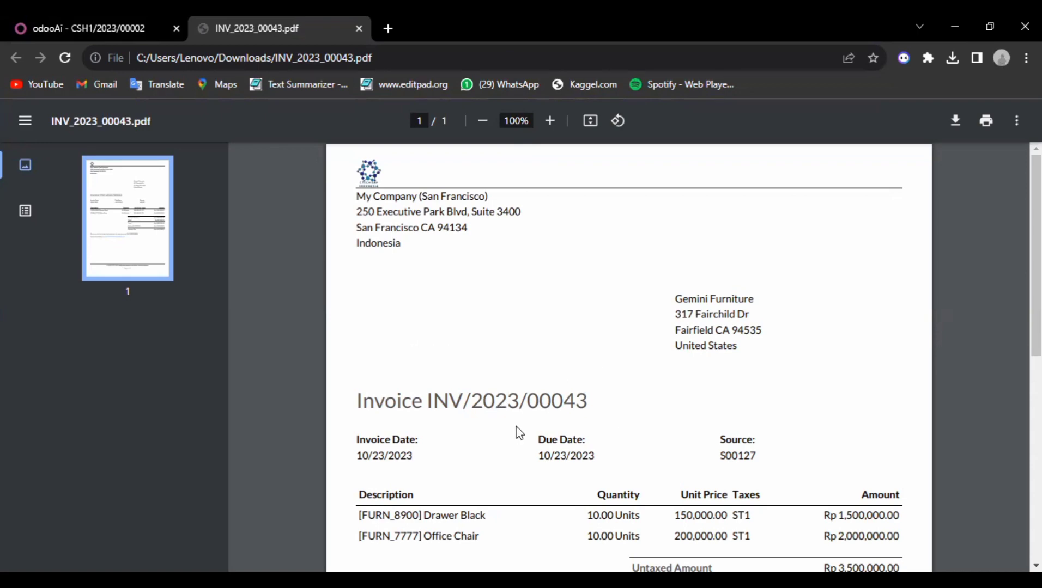
pyautogui.moveTo(436, 401); pyautogui.dragTo(549, 419)
pyautogui.click(426, 401)
pyautogui.moveTo(426, 402); pyautogui.dragTo(604, 404)
pyautogui.hotkey('ctrl', 'c')
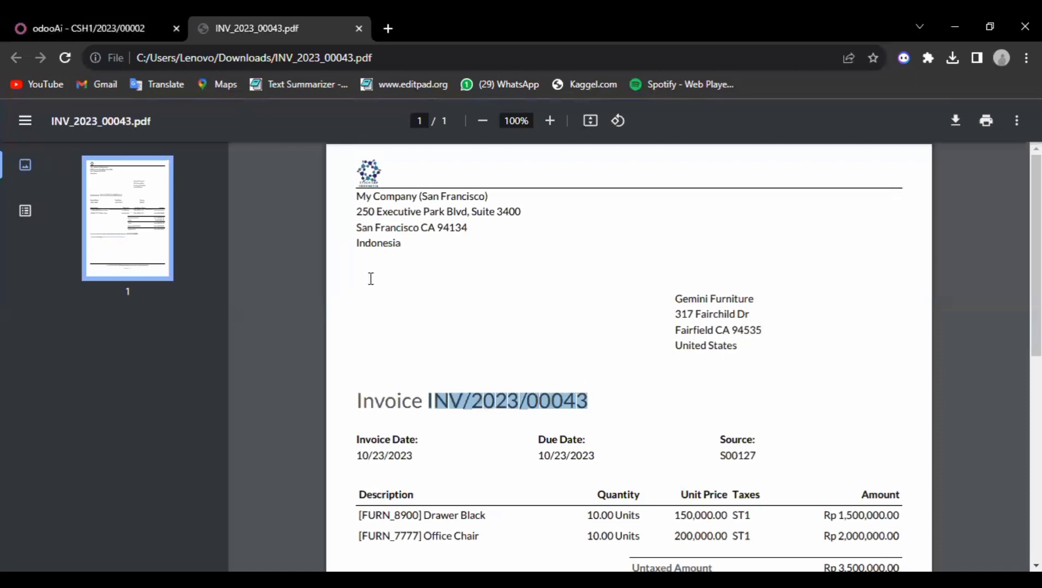
pyautogui.hotkey('ctrl', 'Tab')
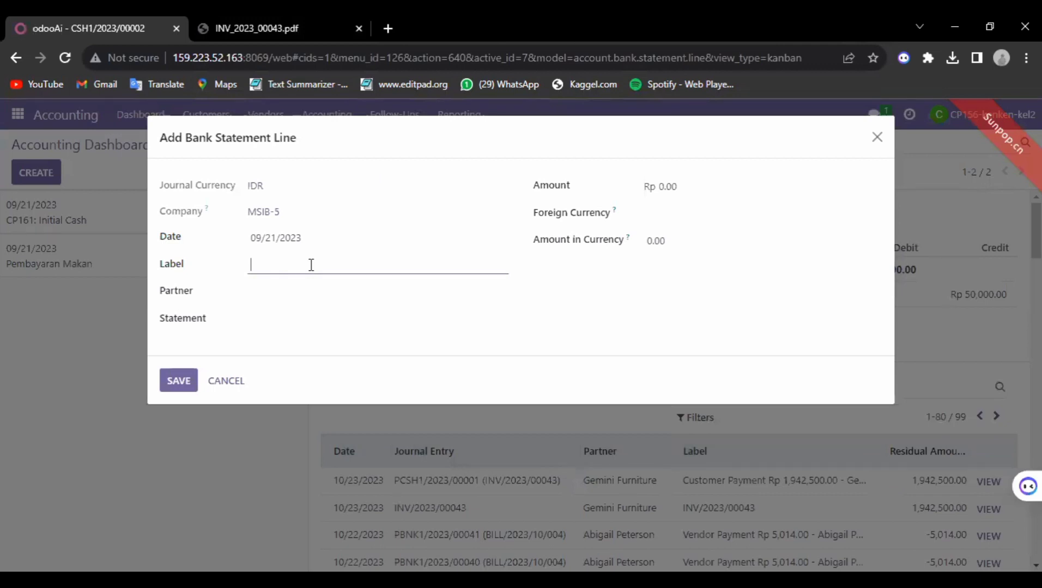
pyautogui.hotkey('ctrl', 'v')
# Step: Set the line's partner to Gemini Furniture, using the name copied from the PDF
pyautogui.click(229, 15)
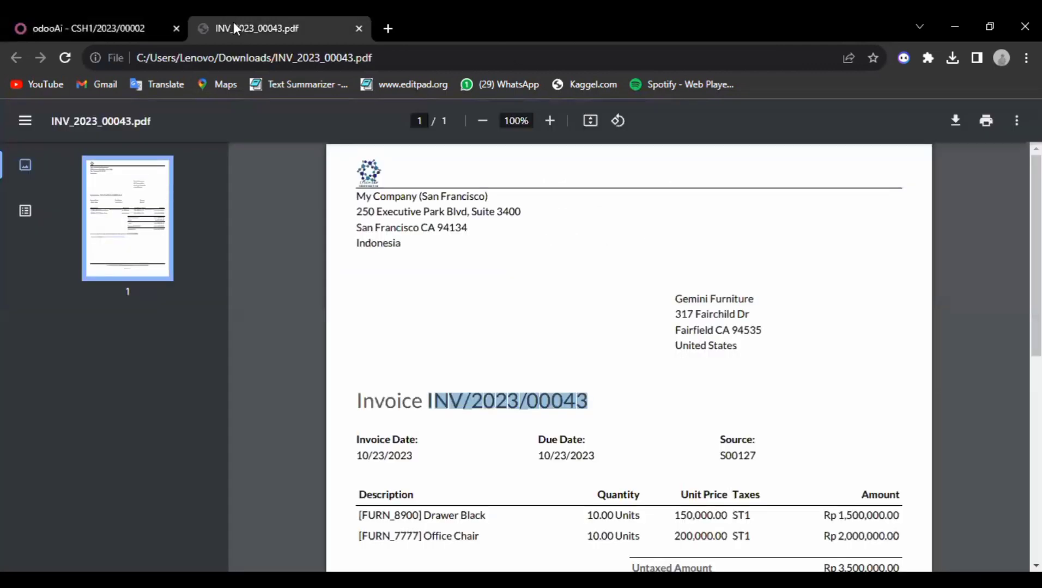
pyautogui.click(682, 299)
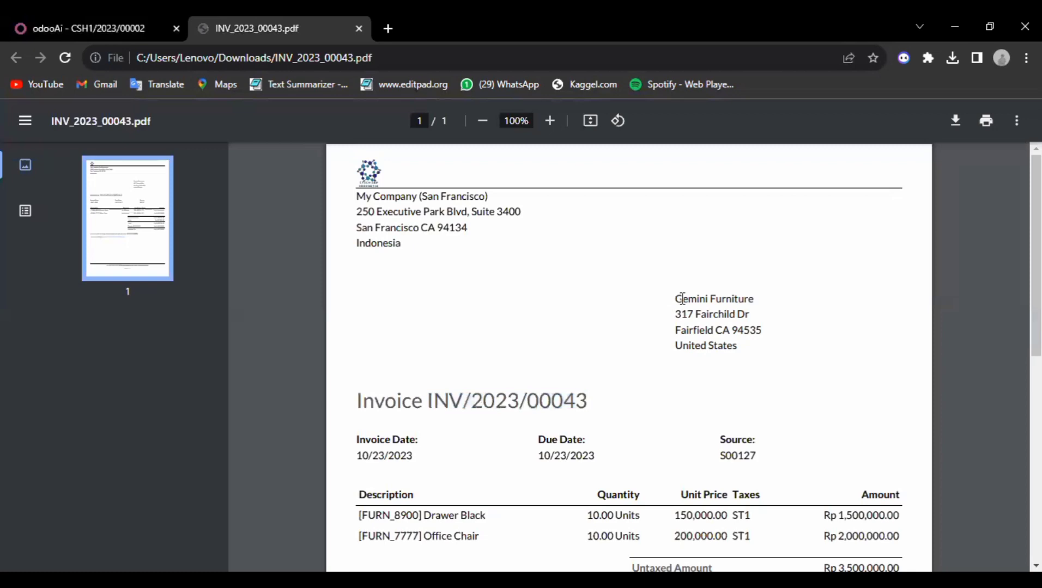
pyautogui.moveTo(682, 299); pyautogui.dragTo(765, 297)
pyautogui.hotkey('ctrl', 'c')
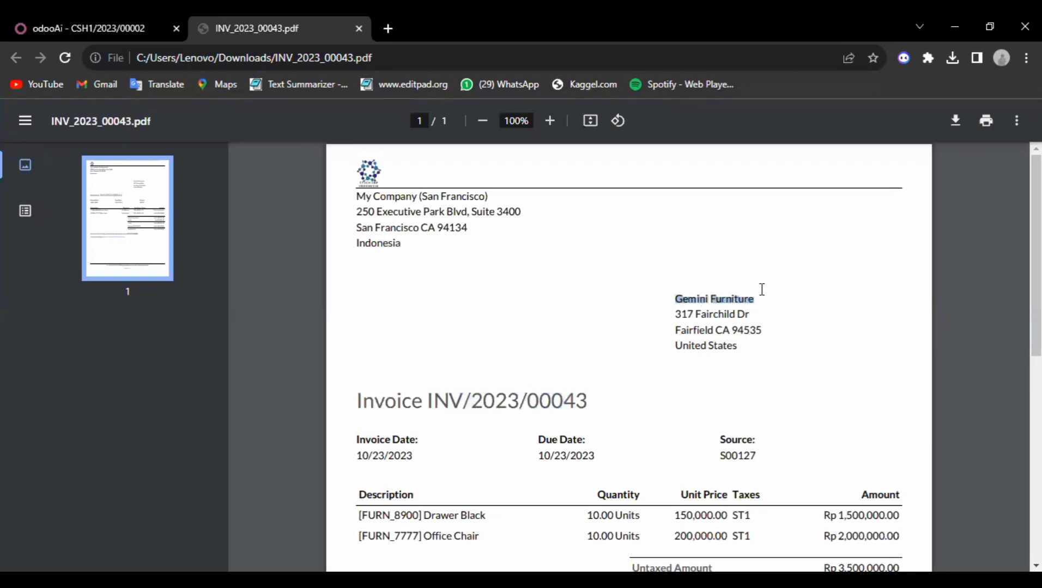
pyautogui.click(107, 16)
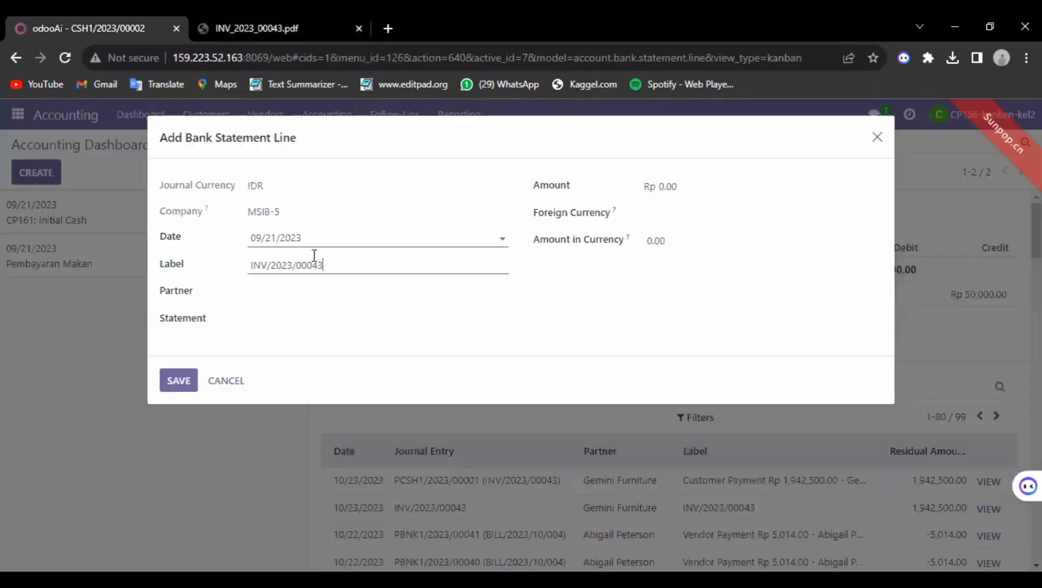
pyautogui.click(294, 292)
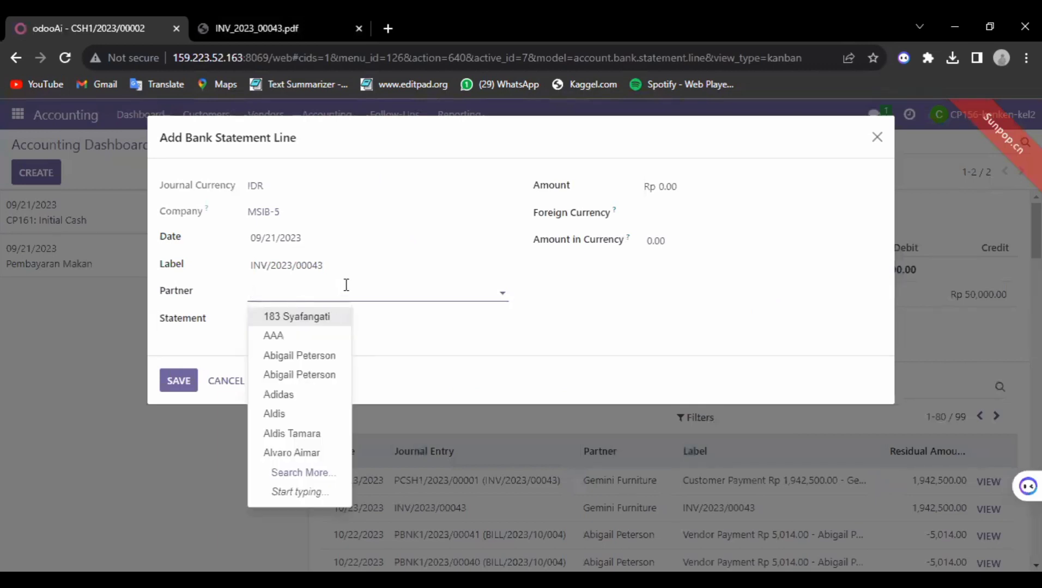
pyautogui.hotkey('ctrl', 'v')
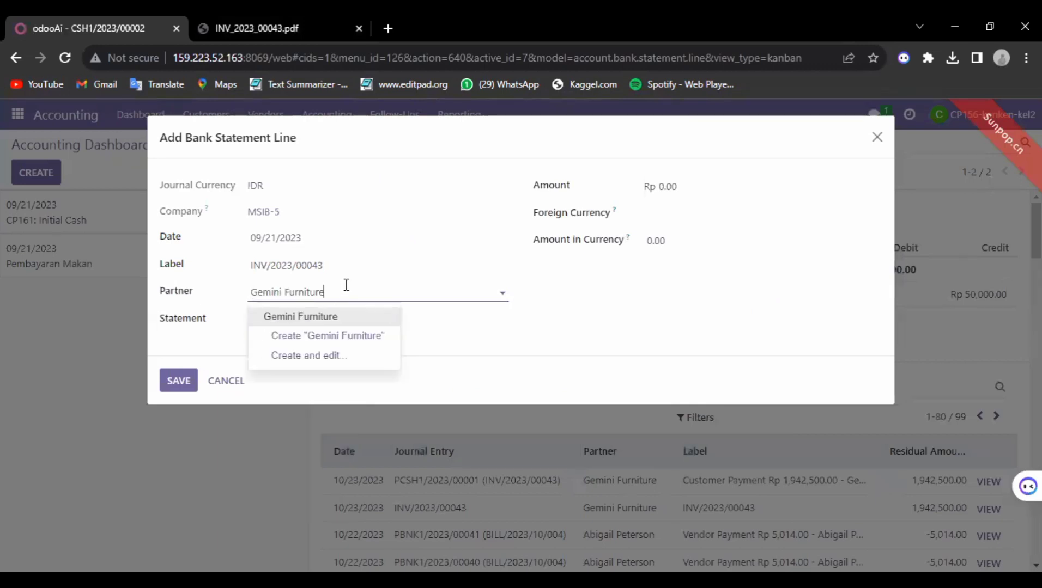
pyautogui.click(332, 316)
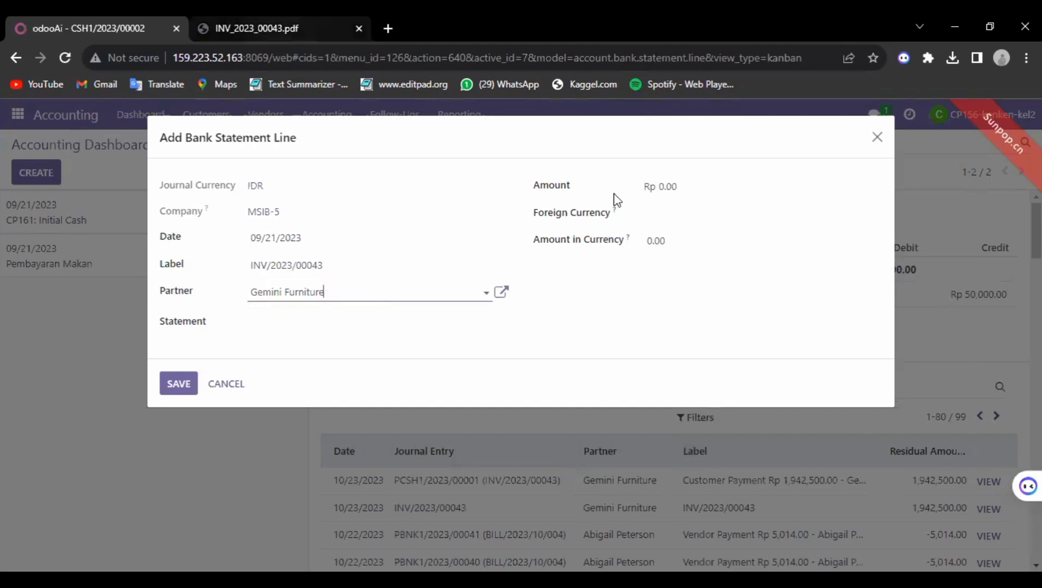
# Step: Choose IDR as the statement line's foreign currency
pyautogui.click(659, 216)
pyautogui.click(669, 238)
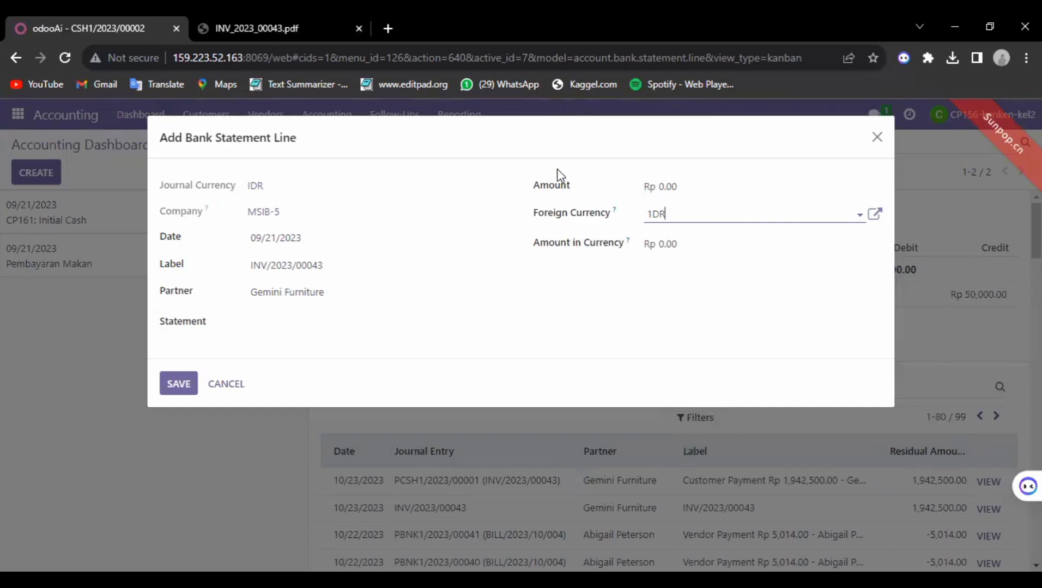
pyautogui.click(216, 31)
# Step: Set the line's Amount to 1,942,500.00, the paid value copied from the invoice PDF
pyautogui.scroll(-3, 902, 433)
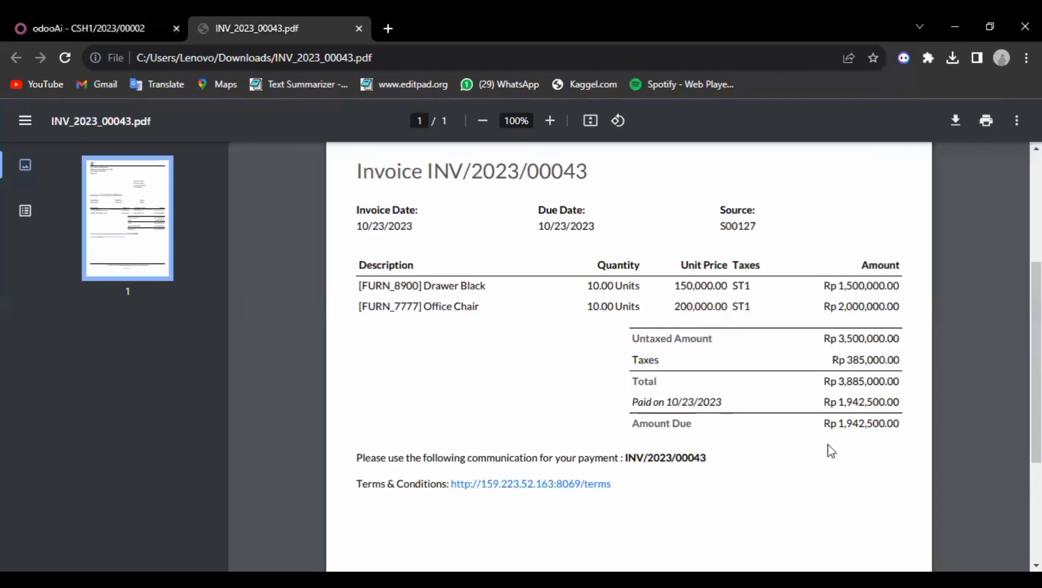
pyautogui.moveTo(840, 401); pyautogui.dragTo(901, 402)
pyautogui.hotkey('ctrl', 'c')
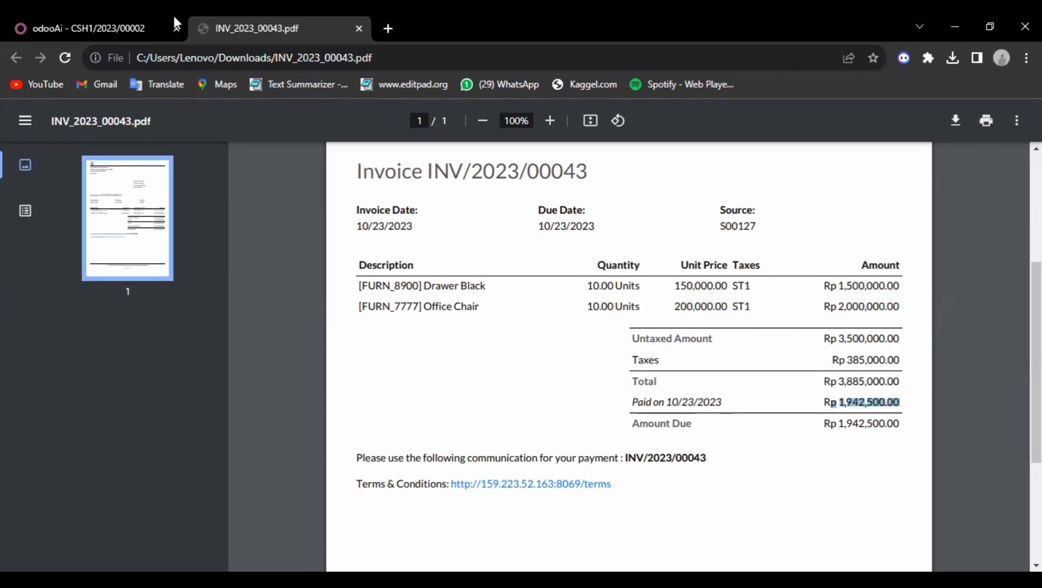
pyautogui.click(90, 28)
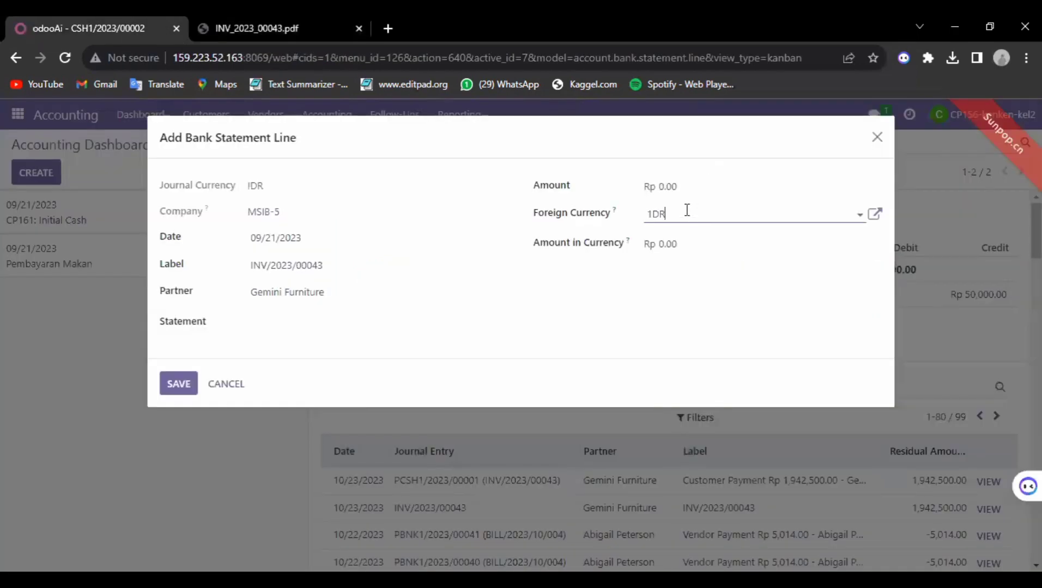
pyautogui.click(675, 188)
pyautogui.moveTo(682, 186); pyautogui.dragTo(646, 190)
pyautogui.write('p 1,942,500.00')
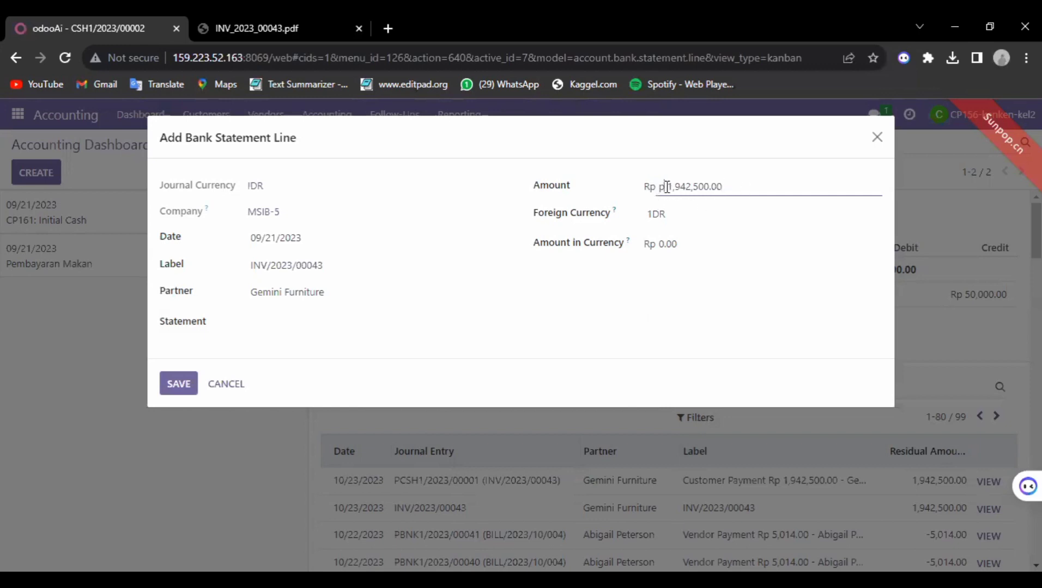
pyautogui.click(668, 186)
pyautogui.click(691, 242)
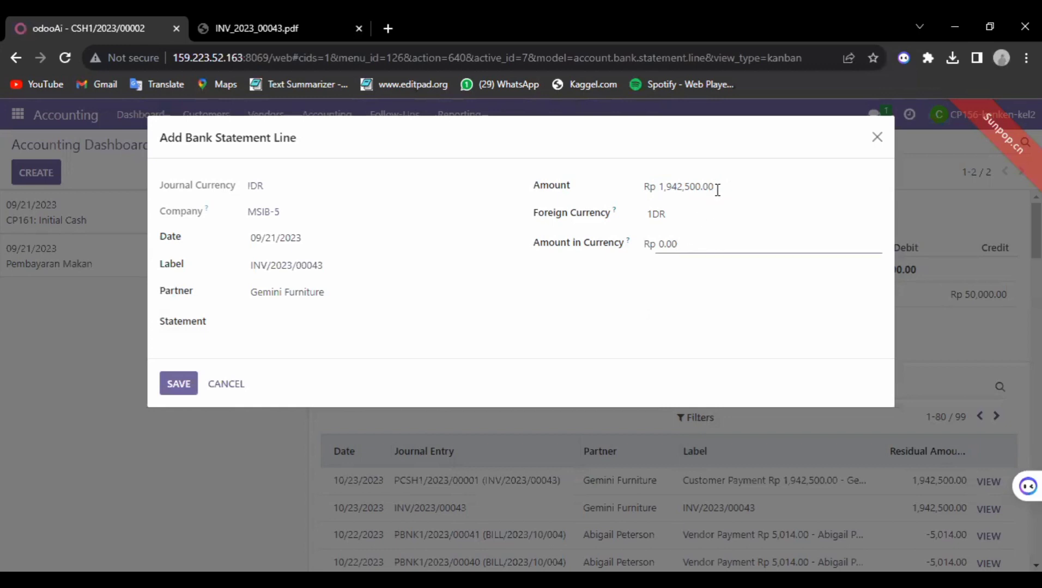
# Step: Enter 1,942,500.00 as Amount in Currency and save the statement line
pyautogui.moveTo(718, 186); pyautogui.dragTo(657, 191)
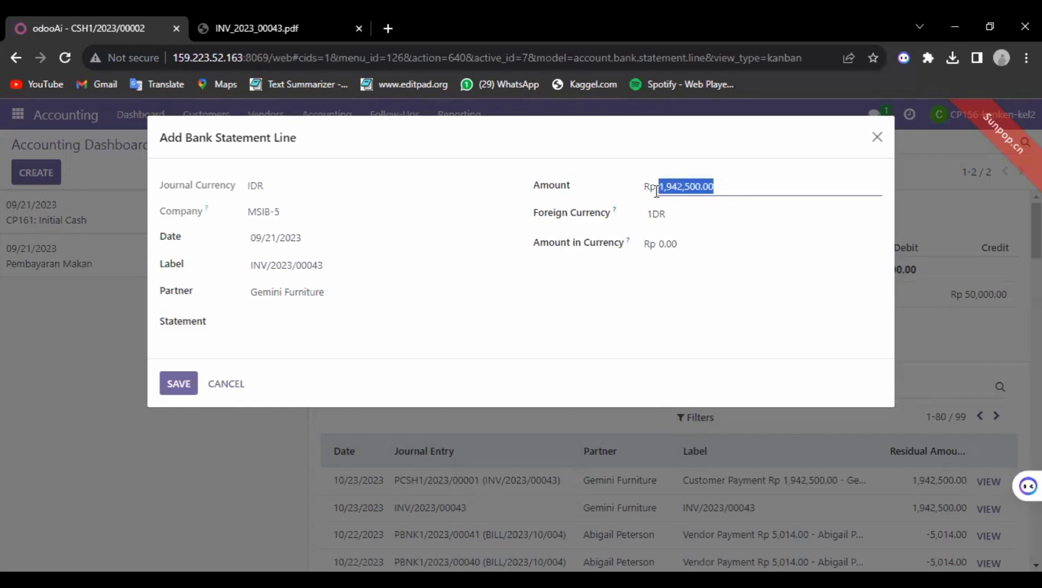
pyautogui.click(679, 246)
pyautogui.moveTo(678, 245); pyautogui.dragTo(643, 258)
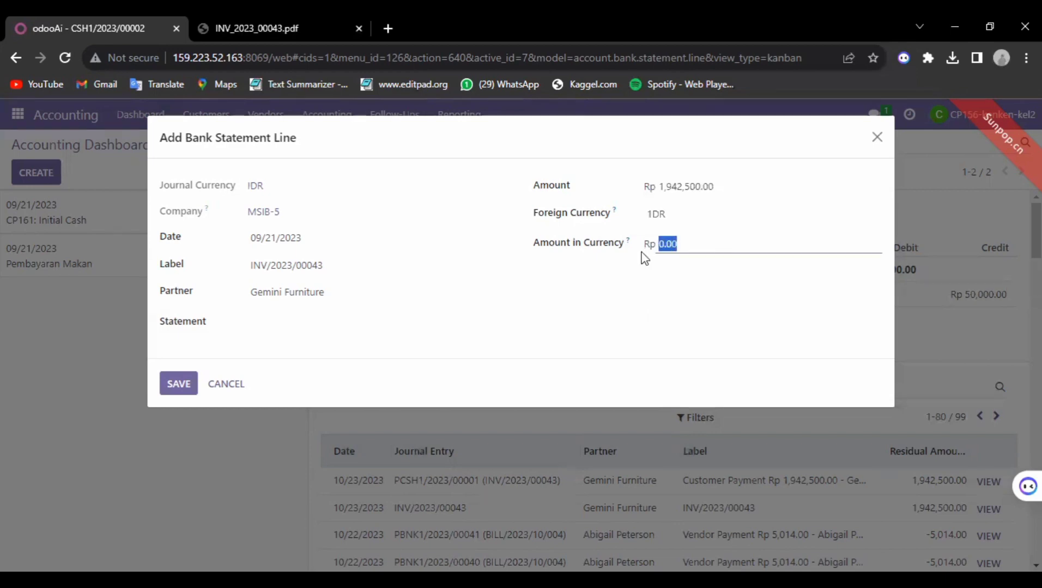
pyautogui.hotkey('ctrl', 'v')
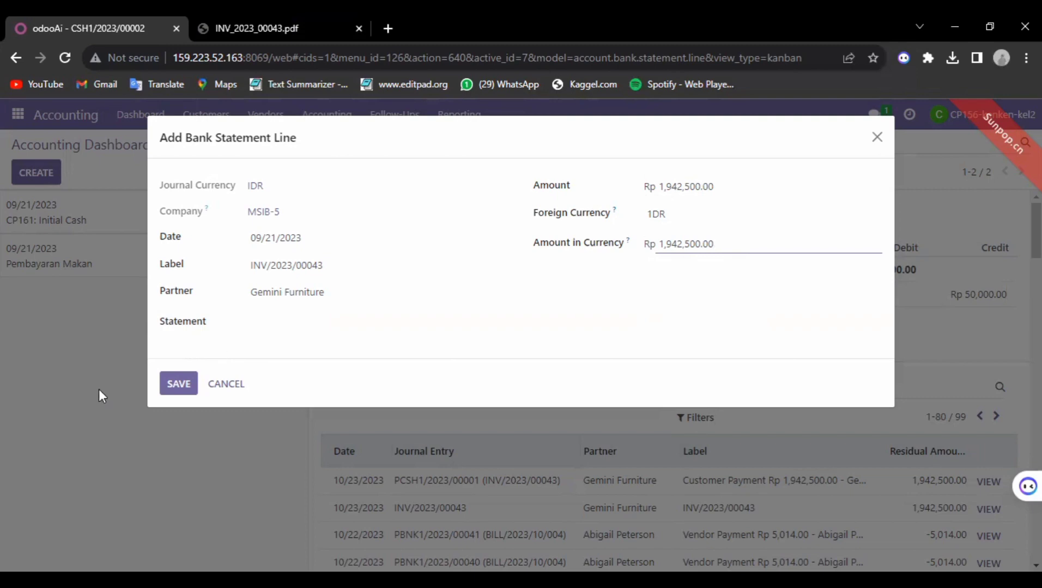
pyautogui.click(171, 385)
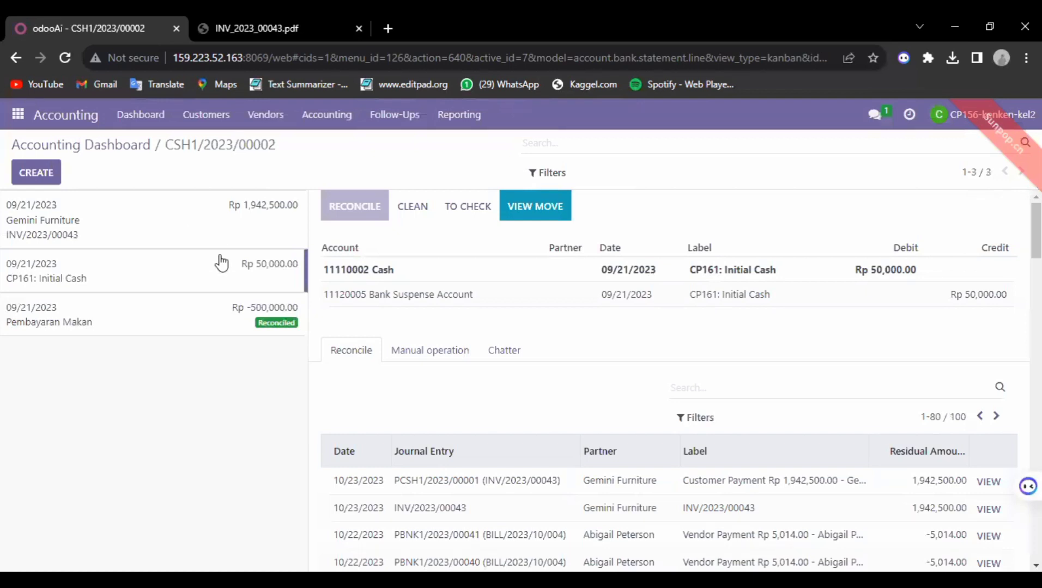
# Step: Open the Gemini Furniture INV/2023/00043 line and delete its Interest Expense entry
pyautogui.click(179, 234)
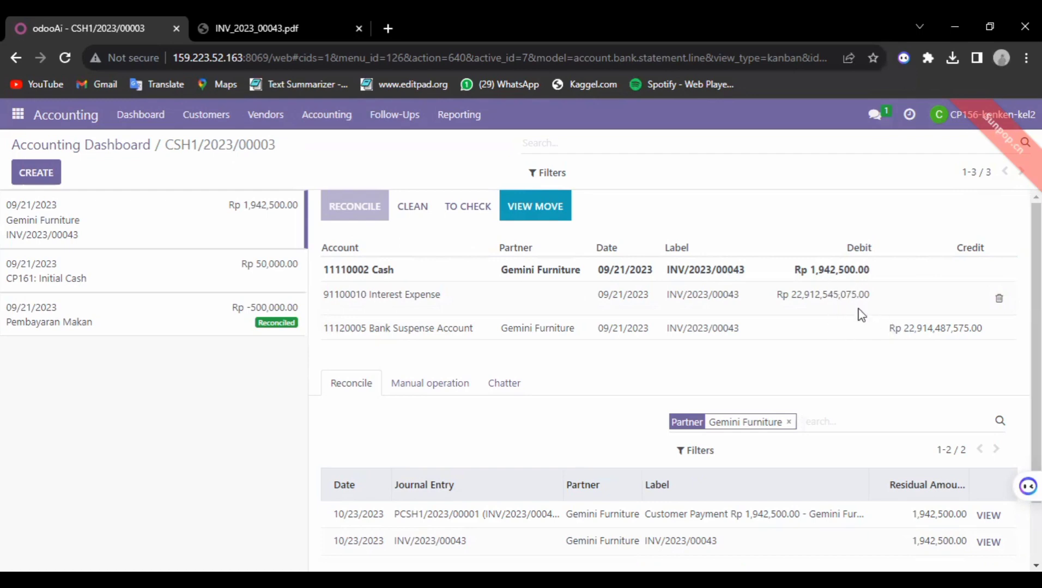
pyautogui.click(1001, 301)
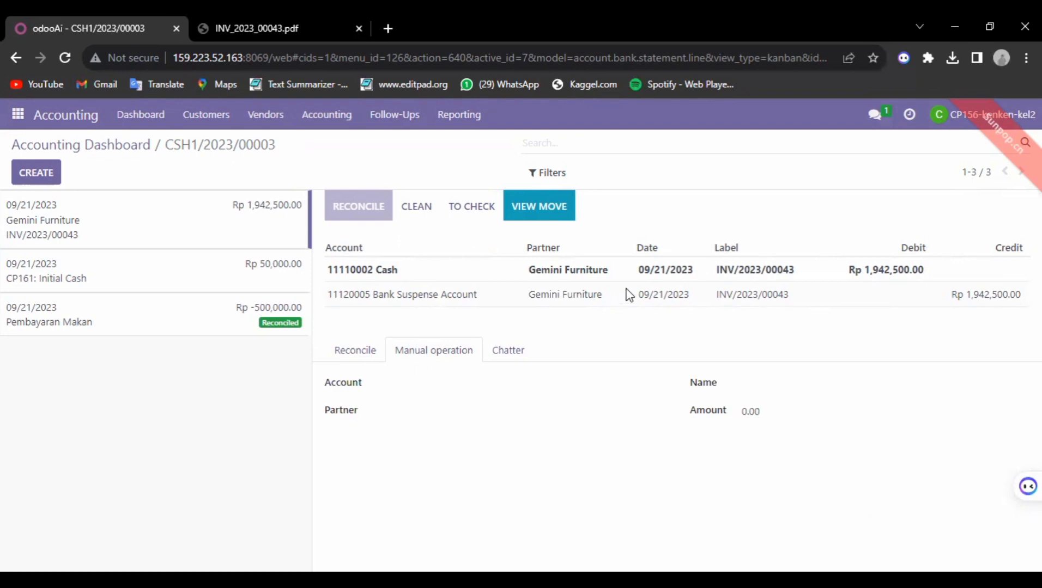
# Step: Select the Bank Suspense line and match payment PCSH1/2023/00001 from Gemini Furniture's reconcilable entries
pyautogui.click(1002, 294)
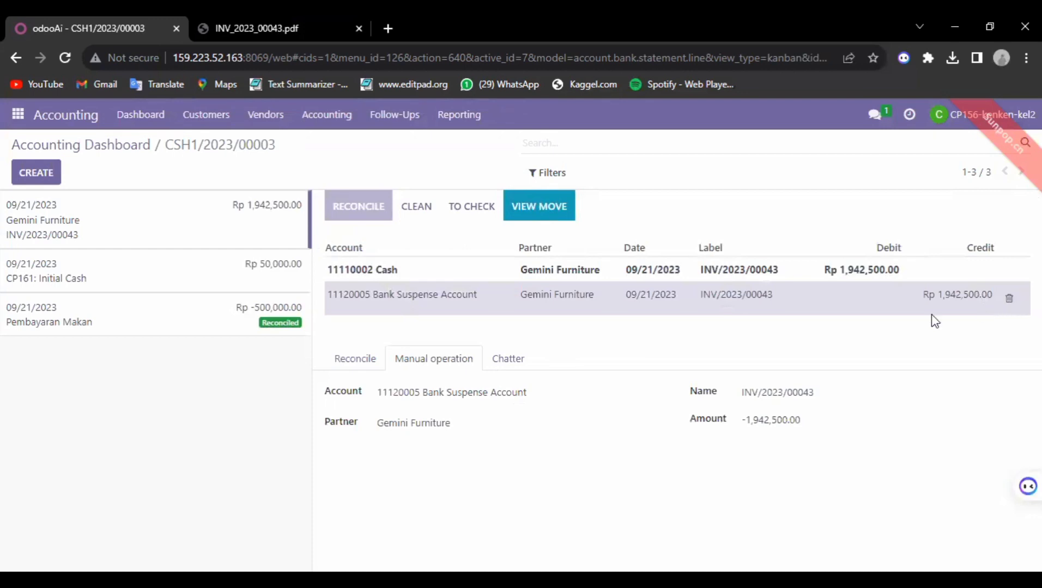
pyautogui.click(355, 358)
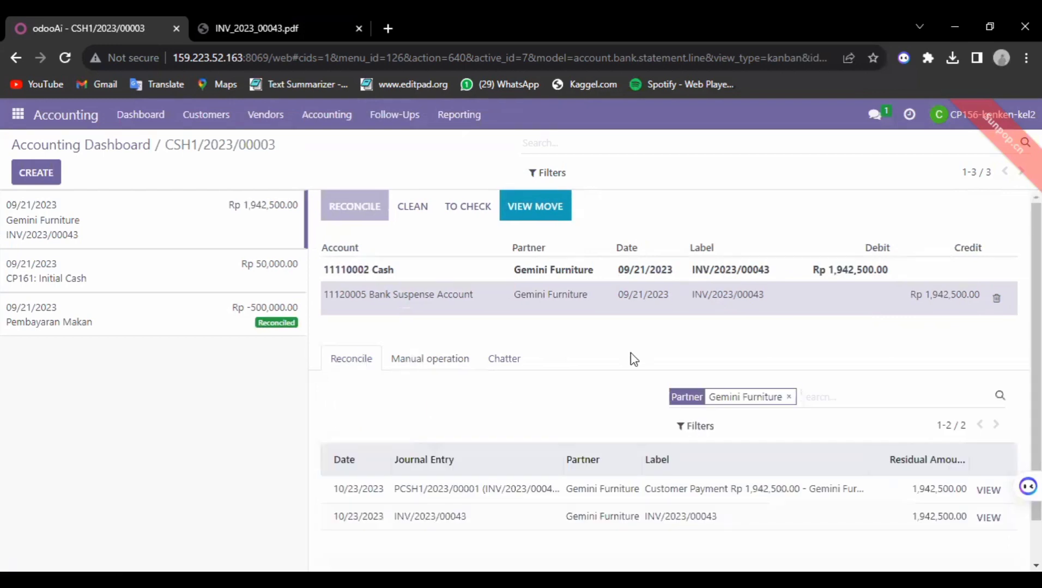
pyautogui.click(507, 496)
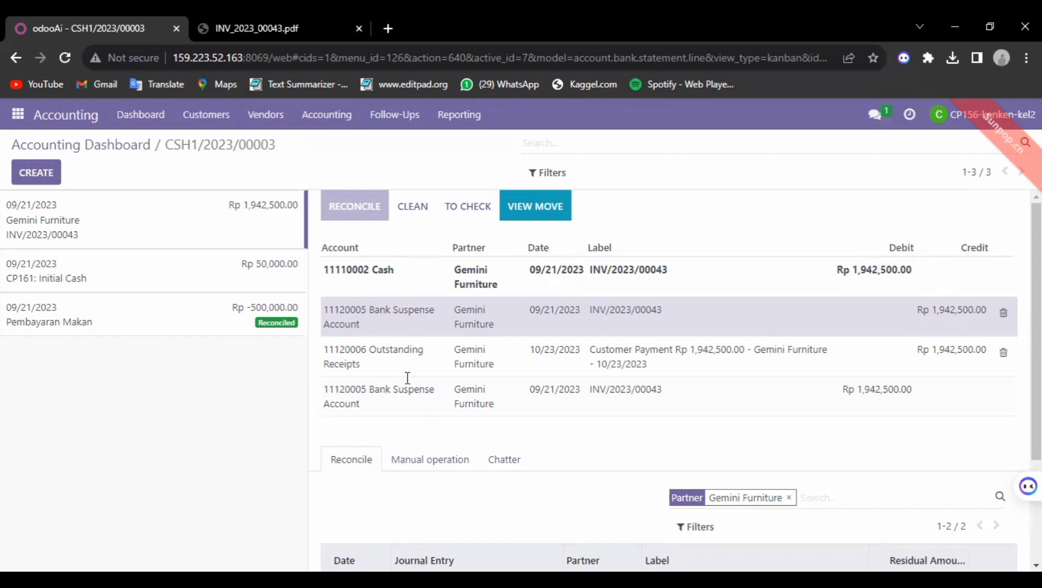
# Step: Review the details of each reconciliation line on the statement line
pyautogui.click(372, 283)
pyautogui.click(393, 323)
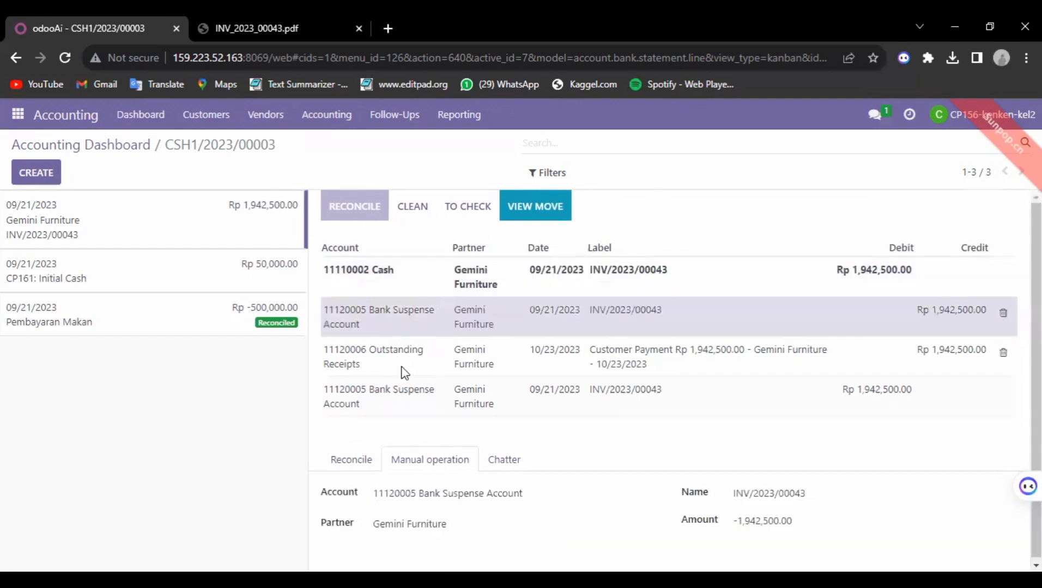
pyautogui.click(400, 362)
pyautogui.click(404, 390)
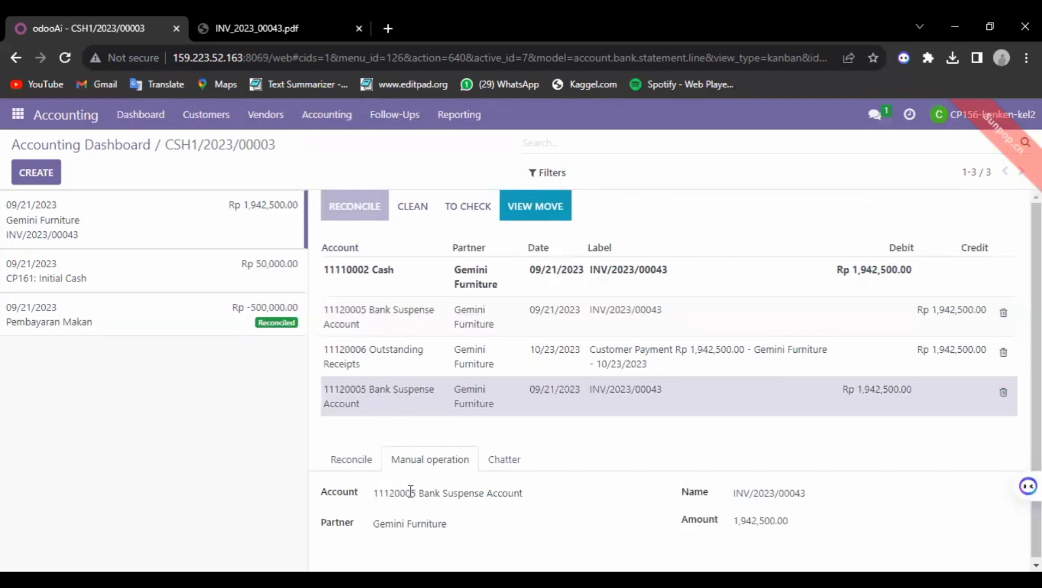
# Step: Add payment PCSH1/2023/00001 and open it to verify Cash journal, Rp 1,942,500.00 and memo INV/2023/00043
pyautogui.click(356, 460)
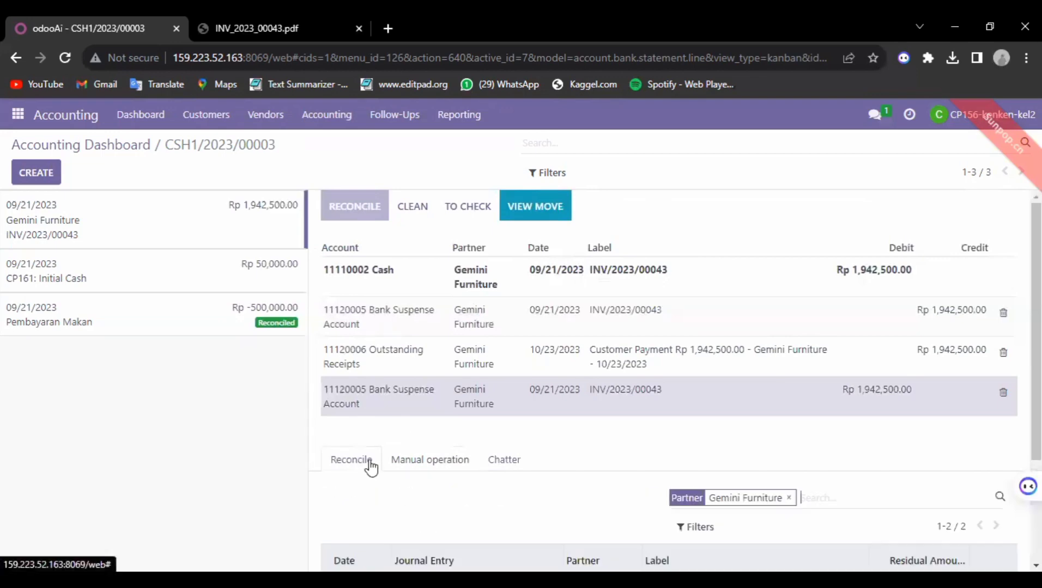
pyautogui.scroll(-2, 457, 498)
pyautogui.scroll(-2, 460, 473)
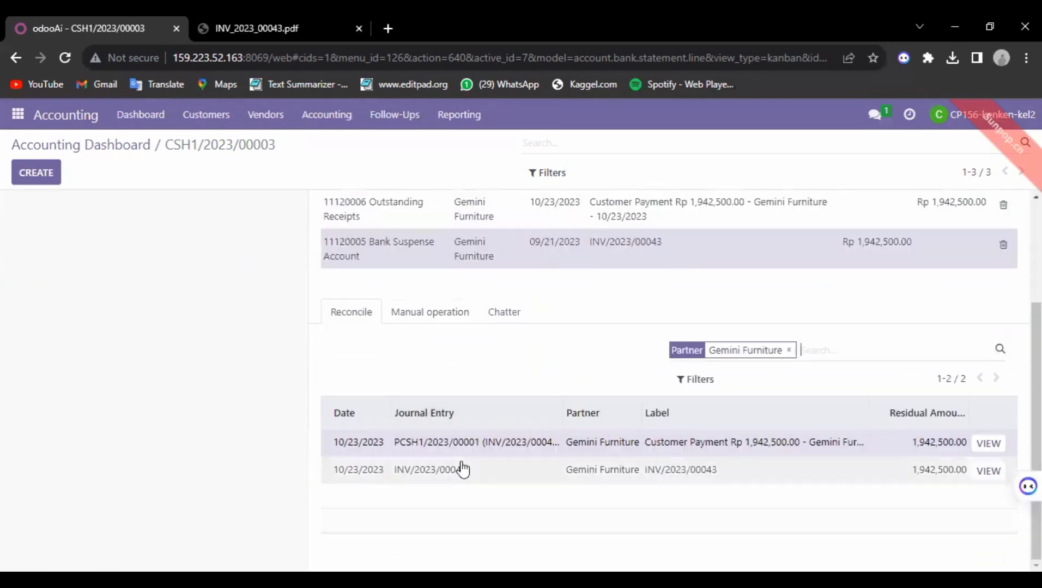
pyautogui.click(464, 453)
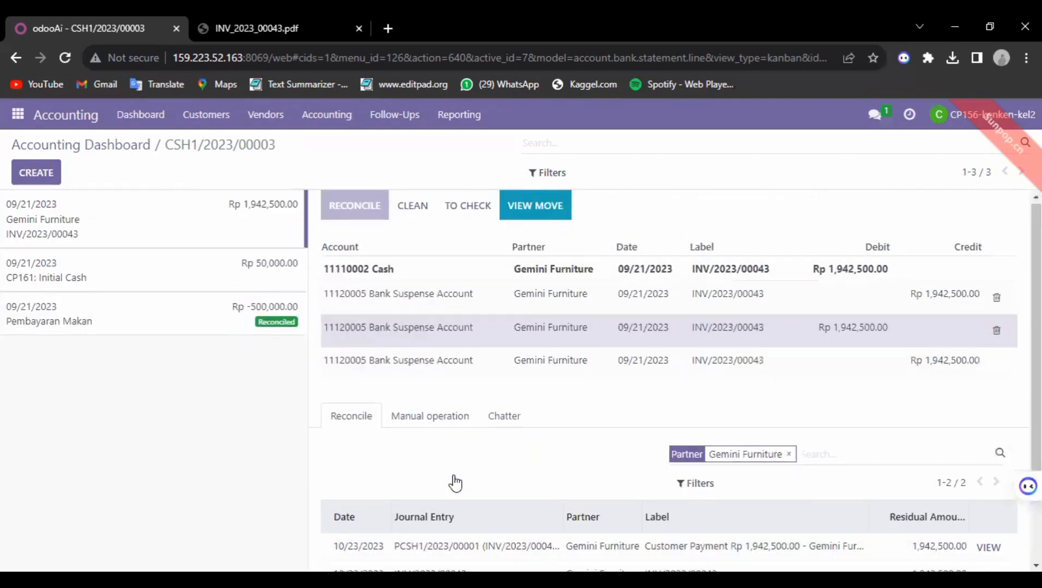
pyautogui.scroll(-2, 456, 481)
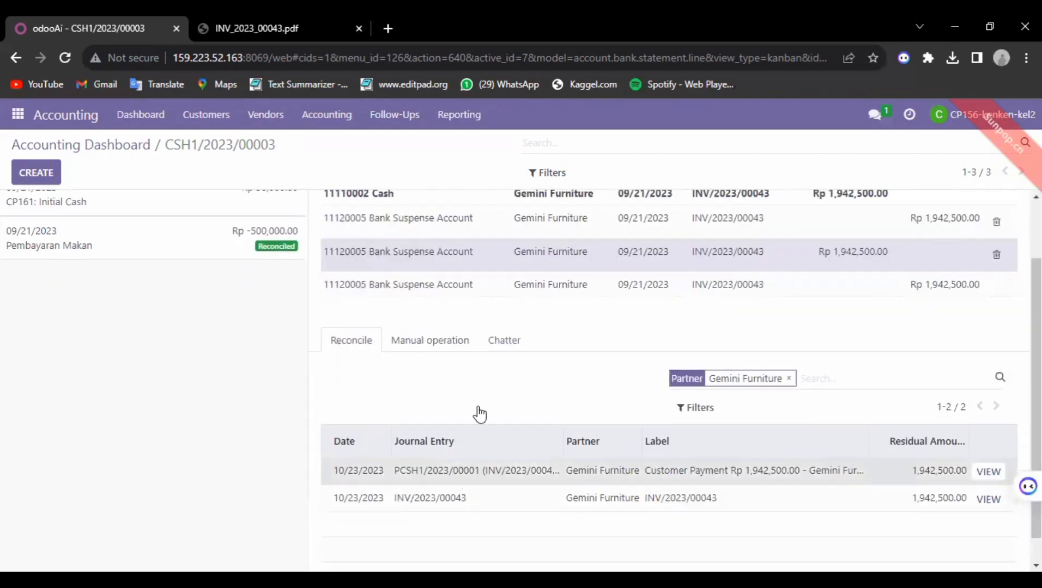
pyautogui.doubleClick(467, 471)
pyautogui.scroll(2, 490, 211)
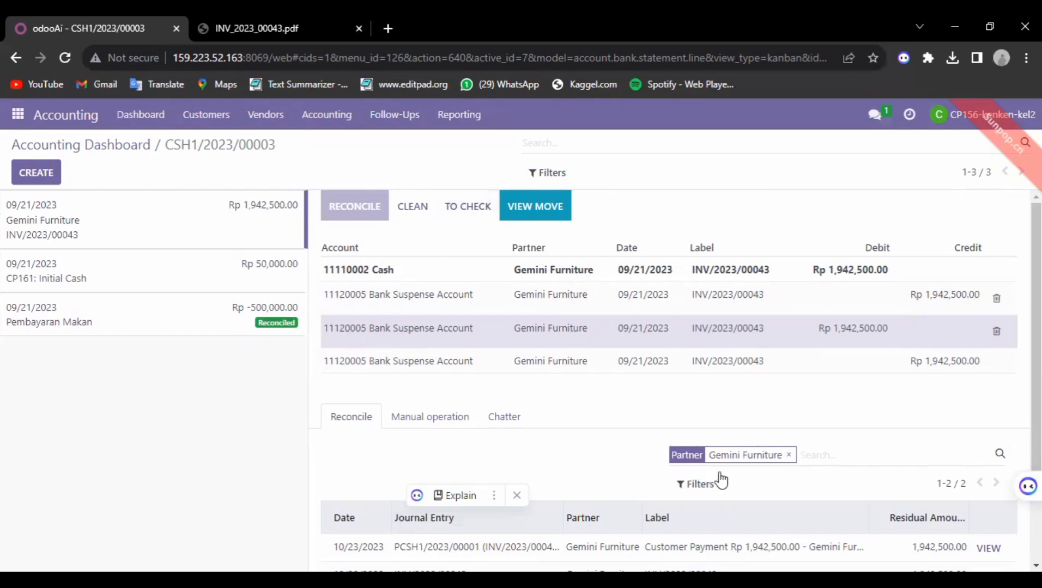
pyautogui.scroll(-2, 1006, 534)
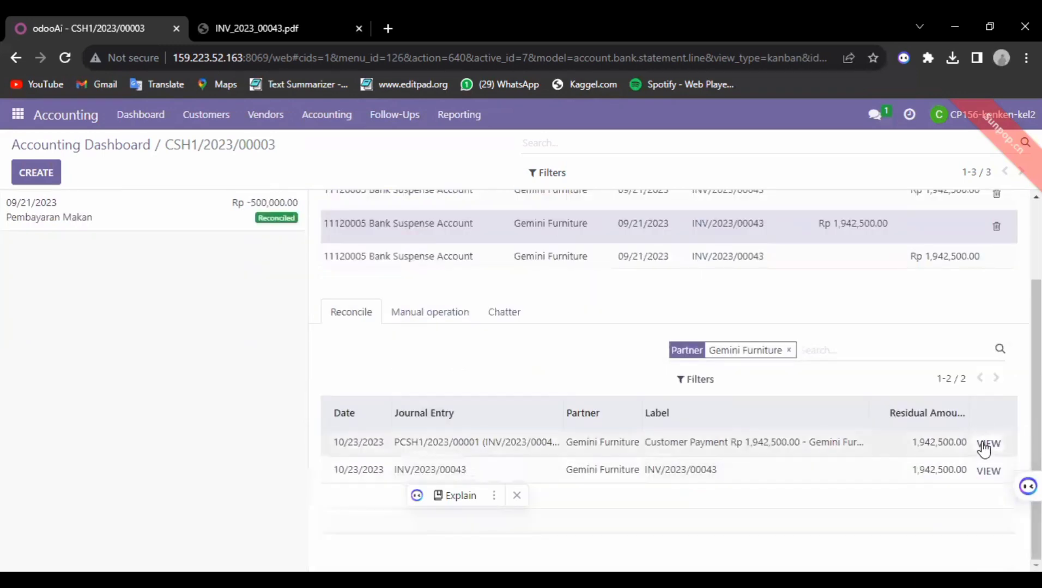
pyautogui.scroll(2, 794, 390)
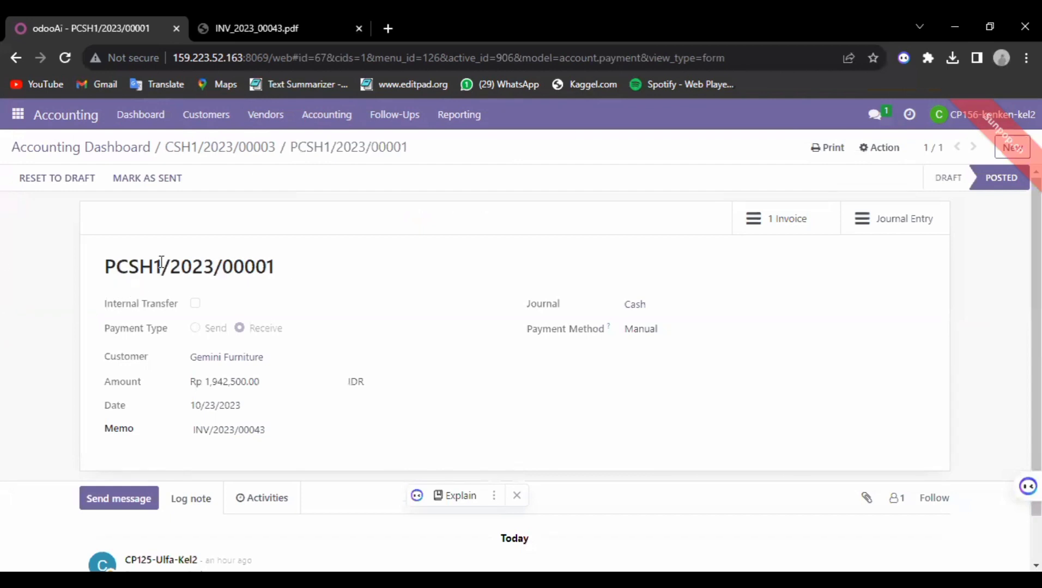
# Step: Return to CSH1/2023/00003 and delete the extra Bank Suspense lines, keeping Outstanding Receipts
pyautogui.click(231, 153)
pyautogui.click(233, 154)
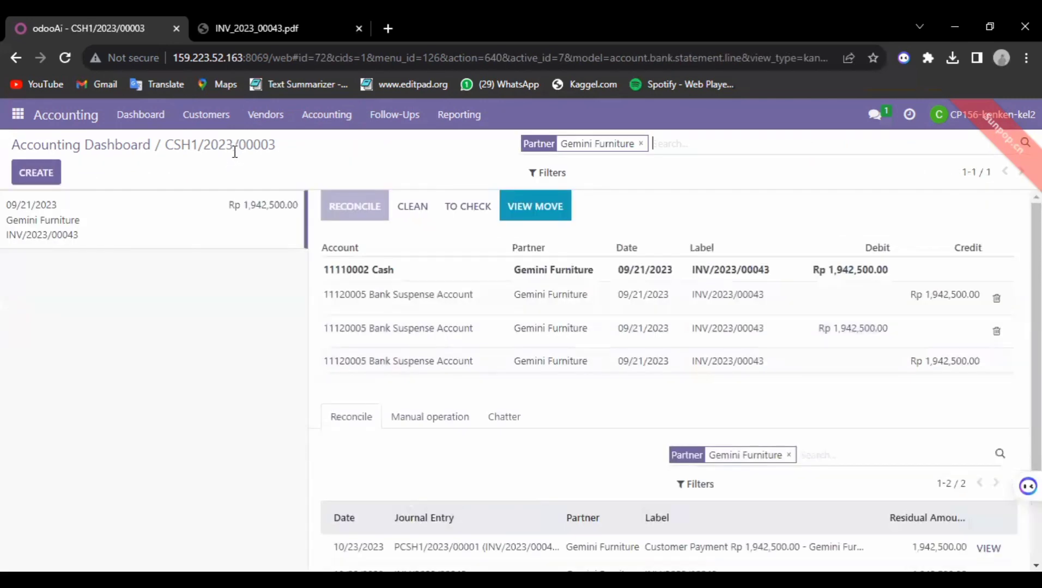
pyautogui.click(998, 330)
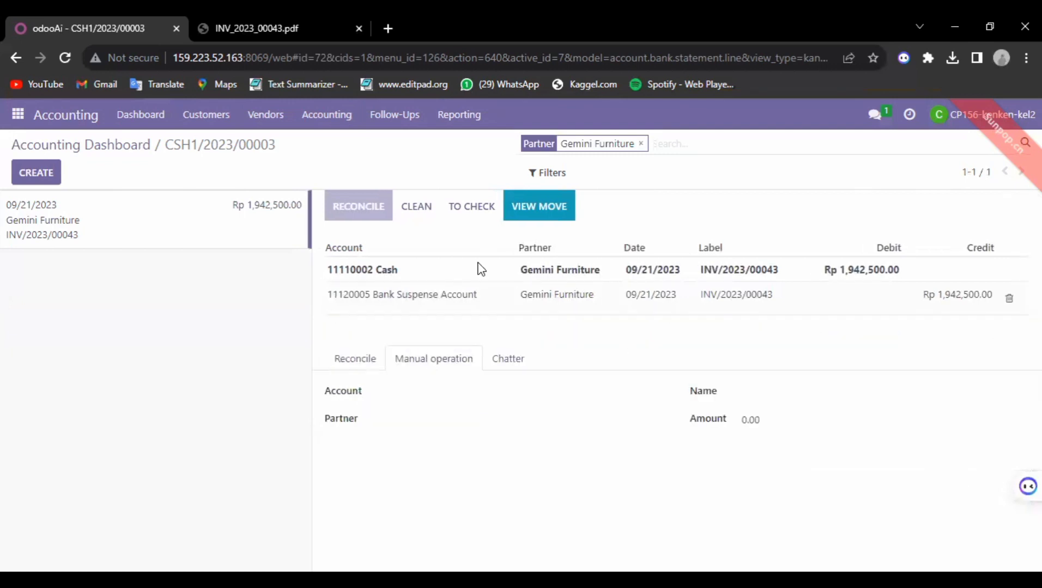
pyautogui.click(354, 267)
pyautogui.click(413, 296)
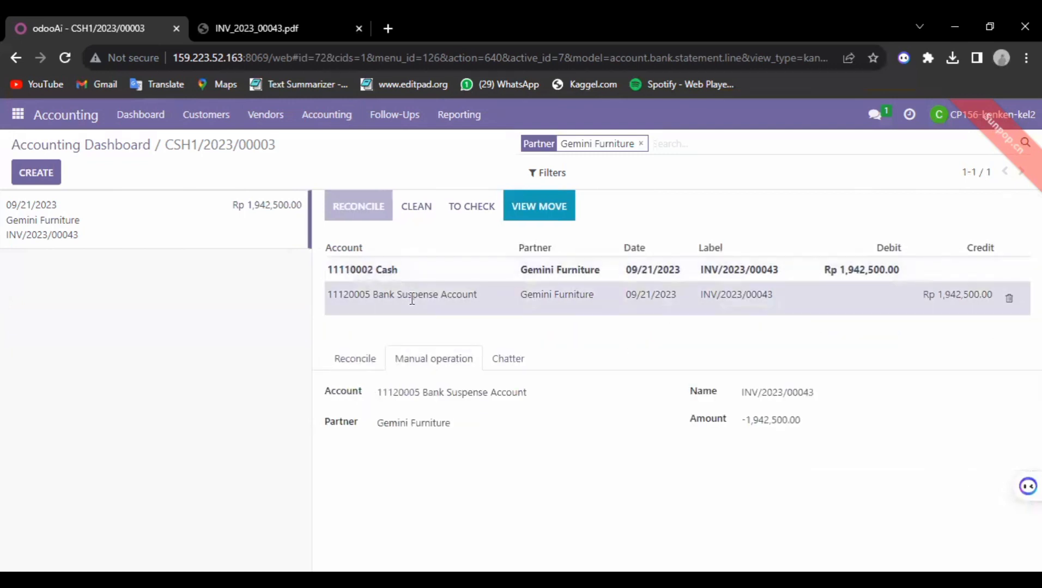
pyautogui.click(664, 268)
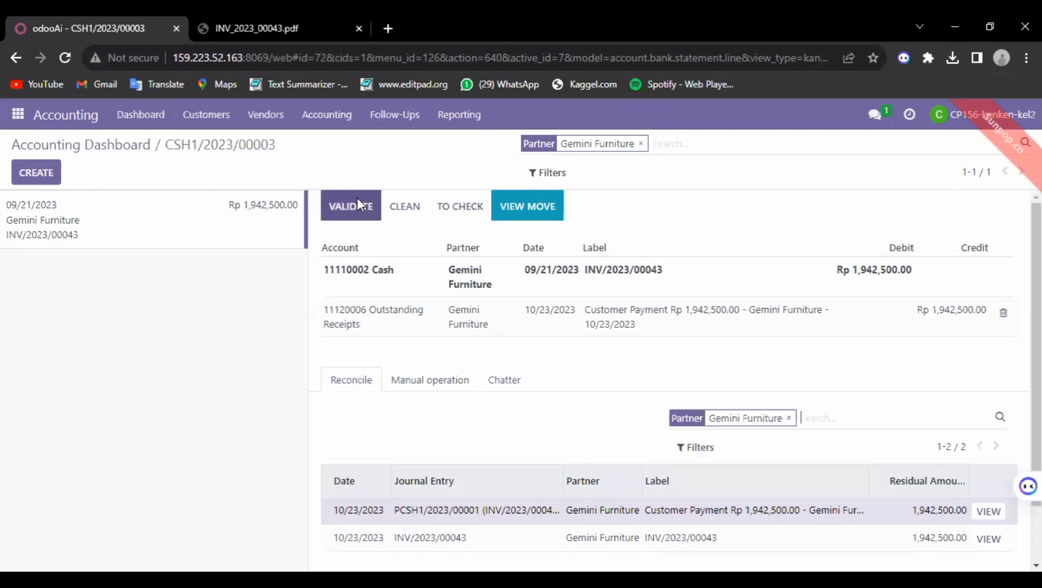
# Step: Validate the Gemini Furniture INV/2023/00043 statement line, then bring up the Odoo apps menu
pyautogui.click(357, 200)
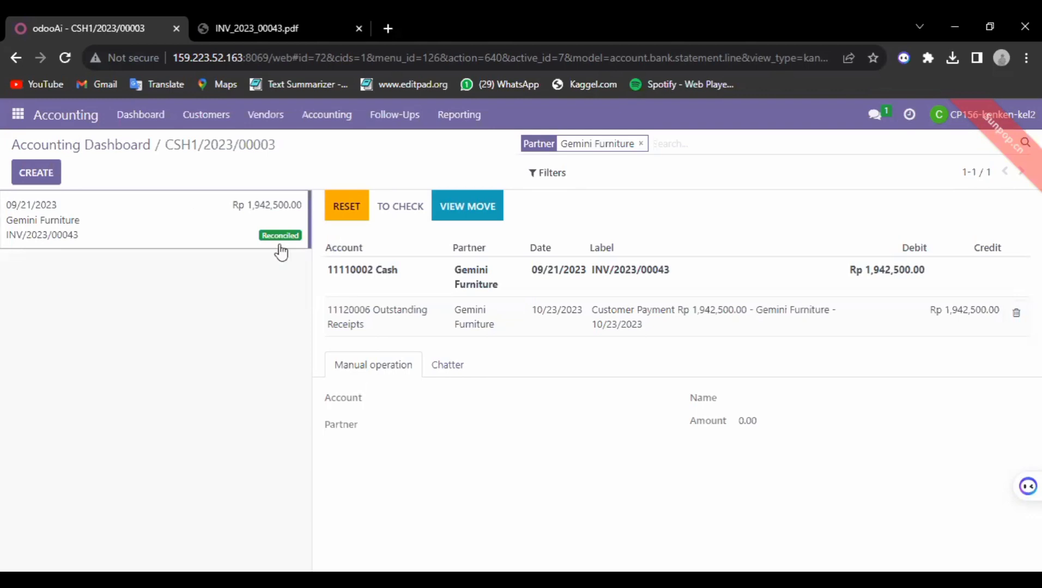
pyautogui.click(19, 114)
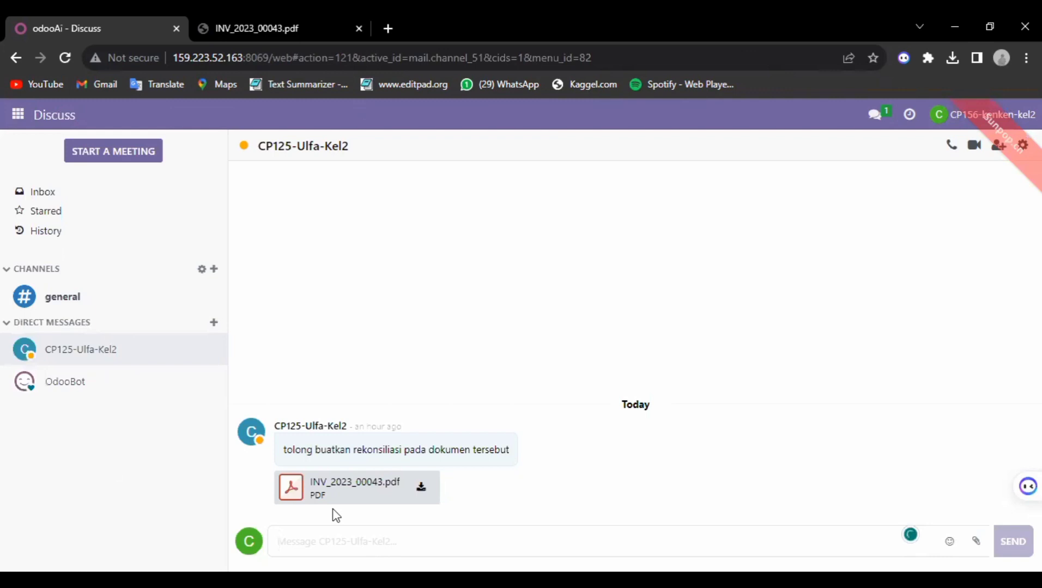
# Step: Send the reply 'saya sudah rekonsil untuk dokumen tersebut, silahkan dilanjutkan ke transaksi berikutnya'
pyautogui.write('kita sudah')
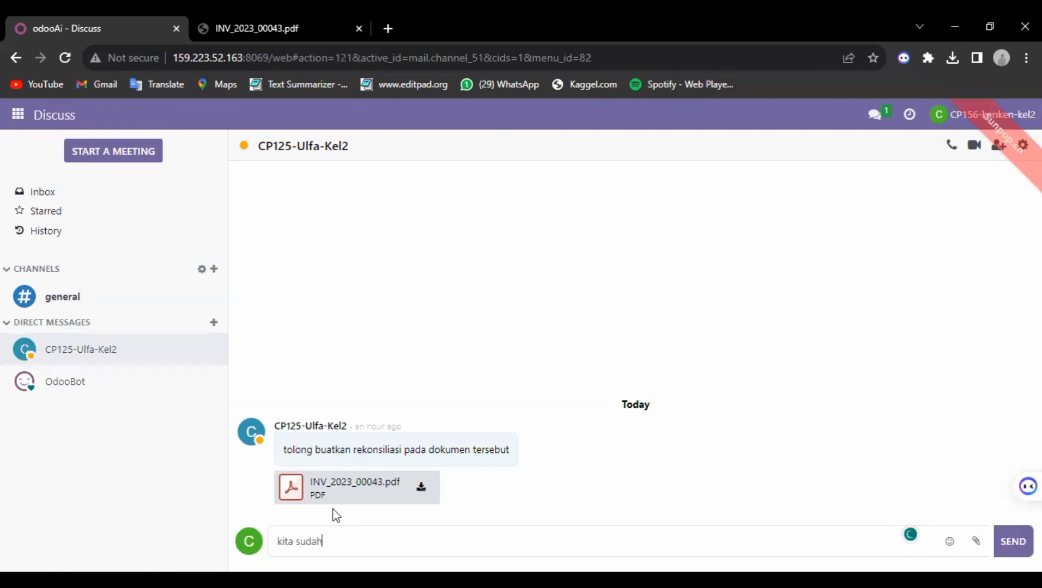
pyautogui.write(' rekonsil')
pyautogui.write('iasi')
pyautogui.press('BackSpace')
pyautogui.press('BackSpace')
pyautogui.press('BackSpace')
pyautogui.press('BackSpace')
pyautogui.write('untuk dokumen')
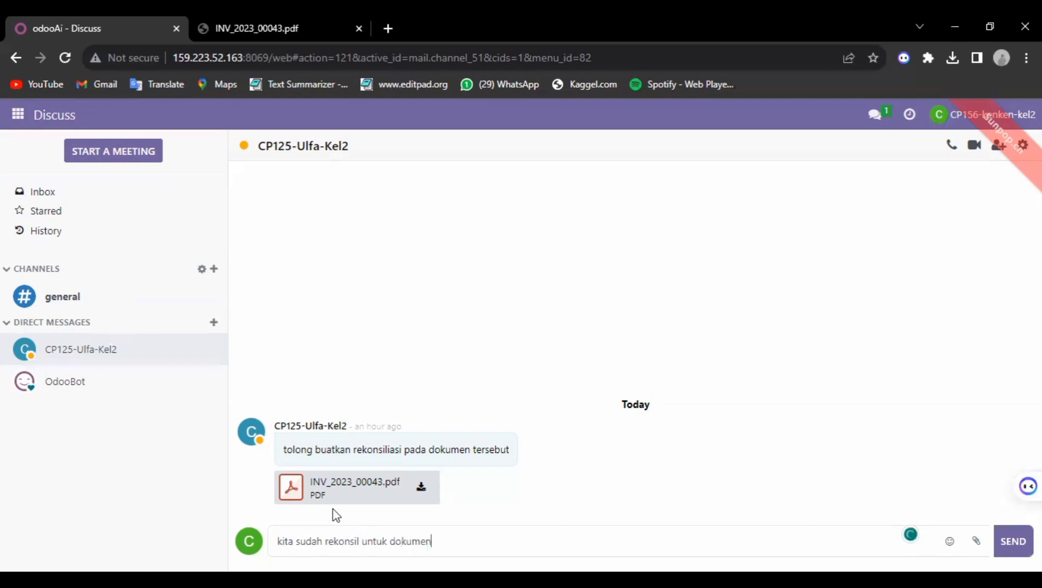
pyautogui.write(' tersebut')
pyautogui.click(293, 540)
pyautogui.press('BackSpace')
pyautogui.press('BackSpace')
pyautogui.press('BackSpace')
pyautogui.press('BackSpace')
pyautogui.write('s')
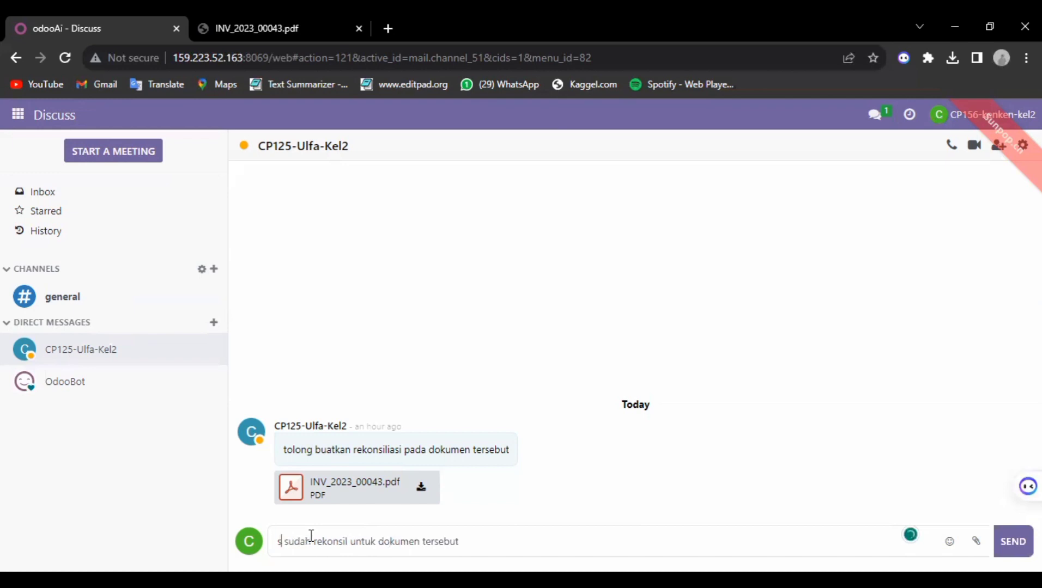
pyautogui.write('aya')
pyautogui.click(536, 532)
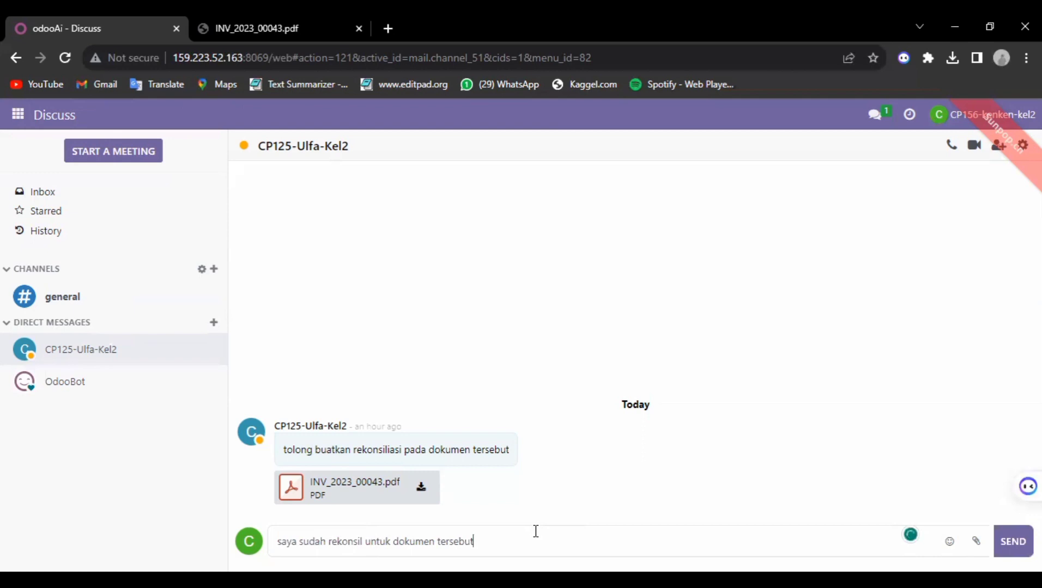
pyautogui.write(', silahkan dilanjutkan ke transaksi berikutnya')
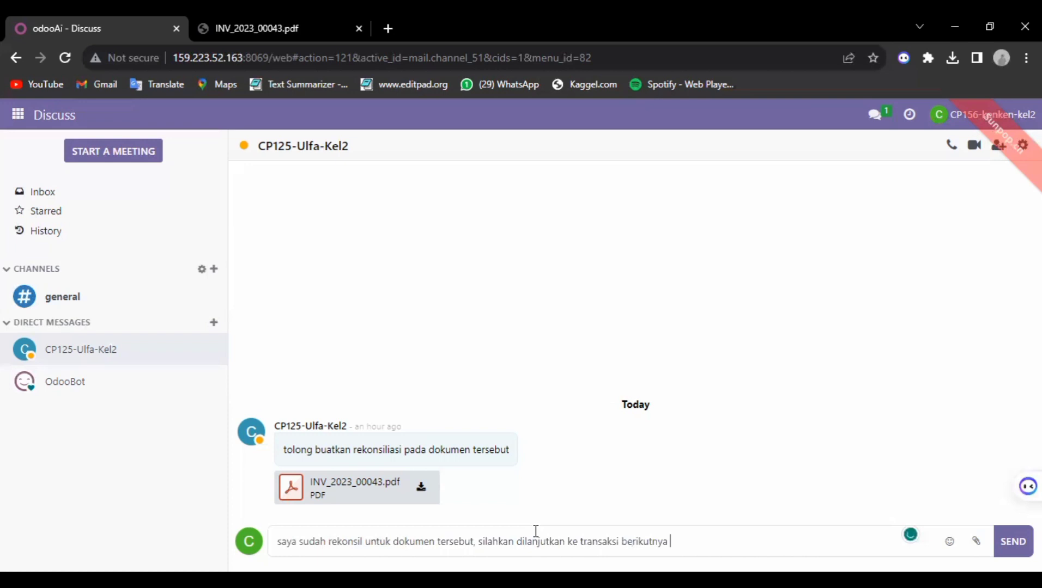
pyautogui.press('Return')
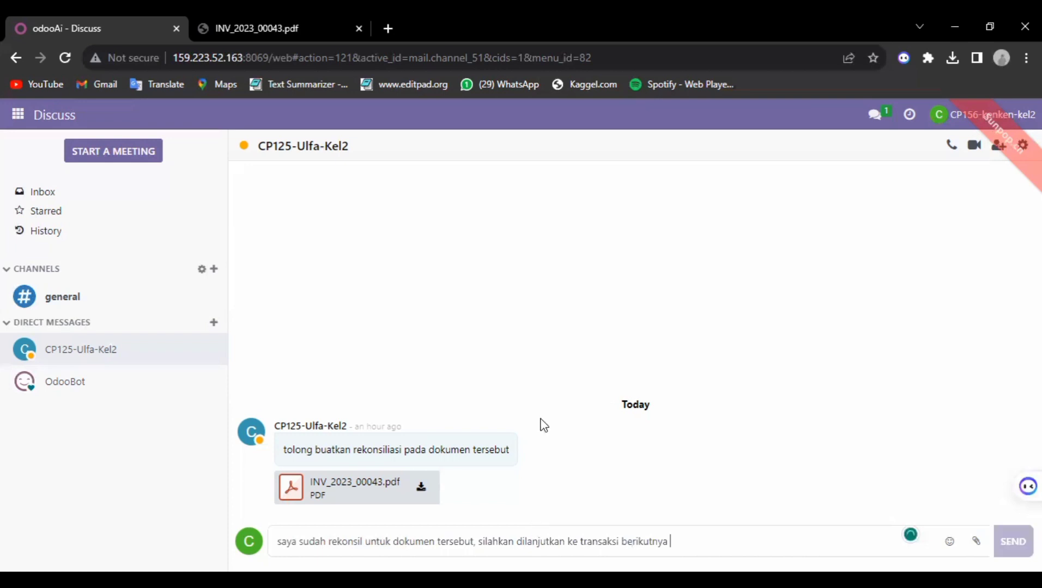